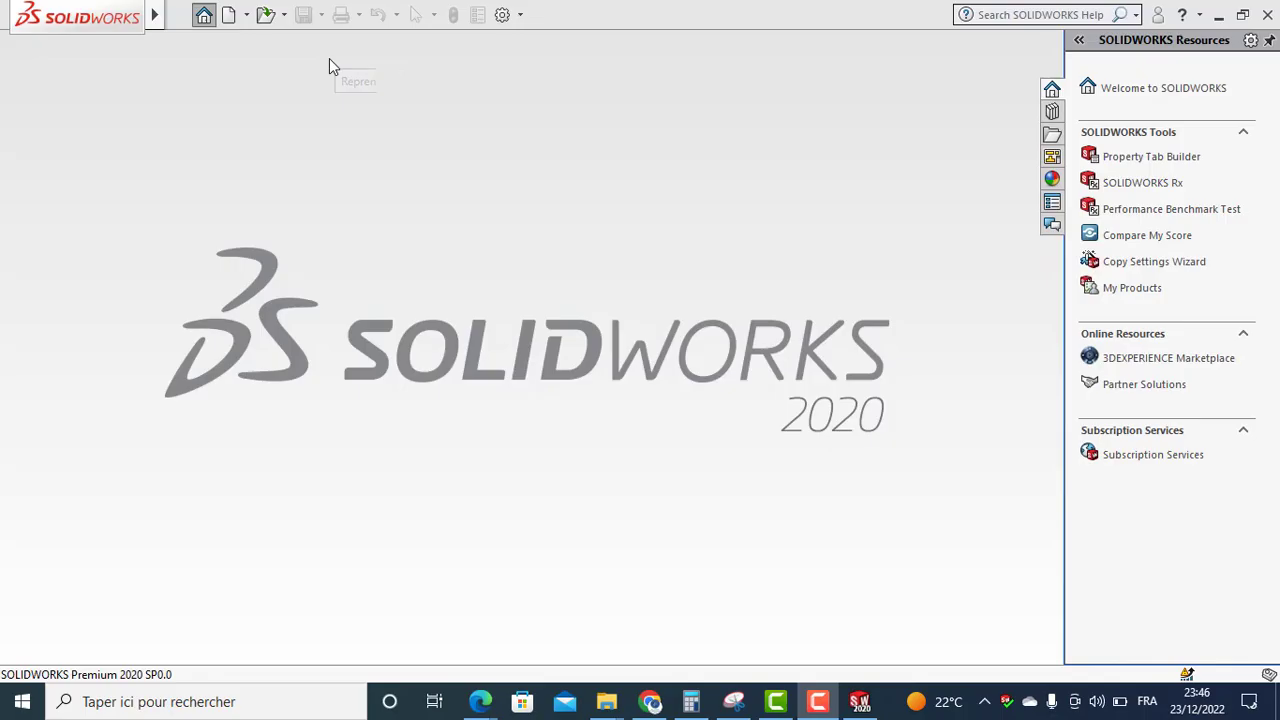
# Create a new part document and turn the view Normal To its Front Plane.
pyautogui.click(224, 22)
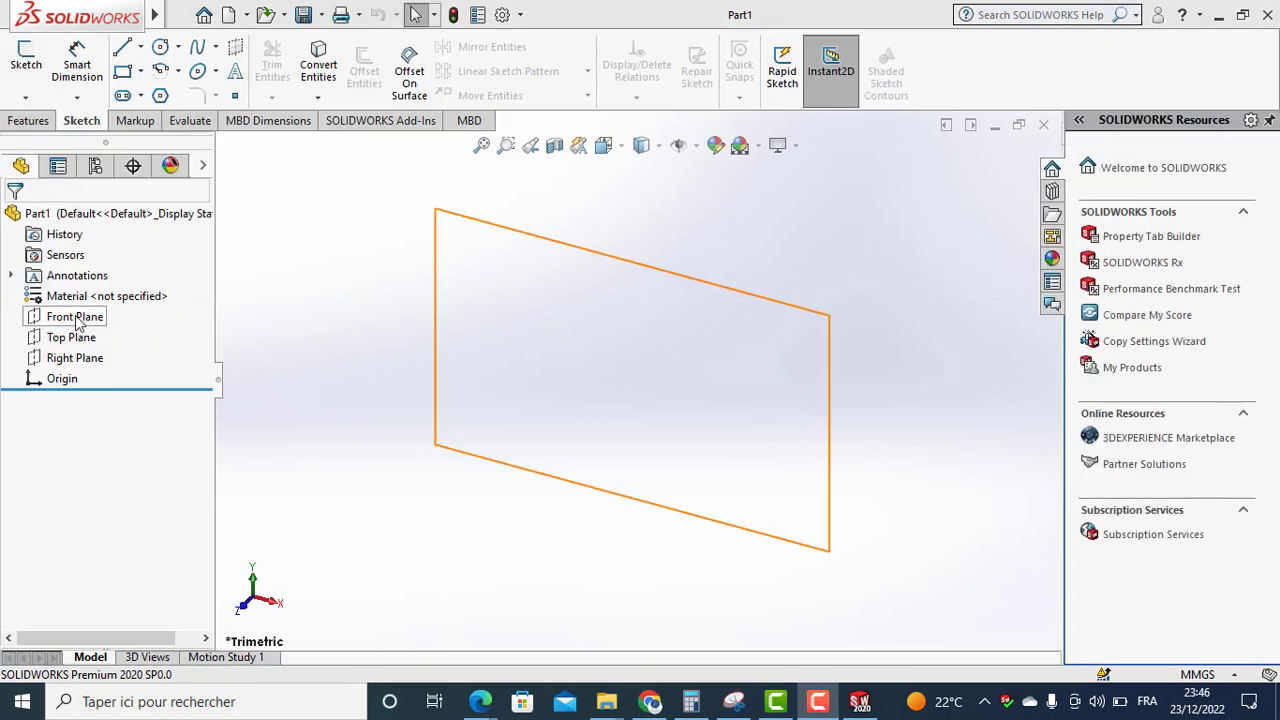
pyautogui.click(75, 316)
pyautogui.click(170, 296)
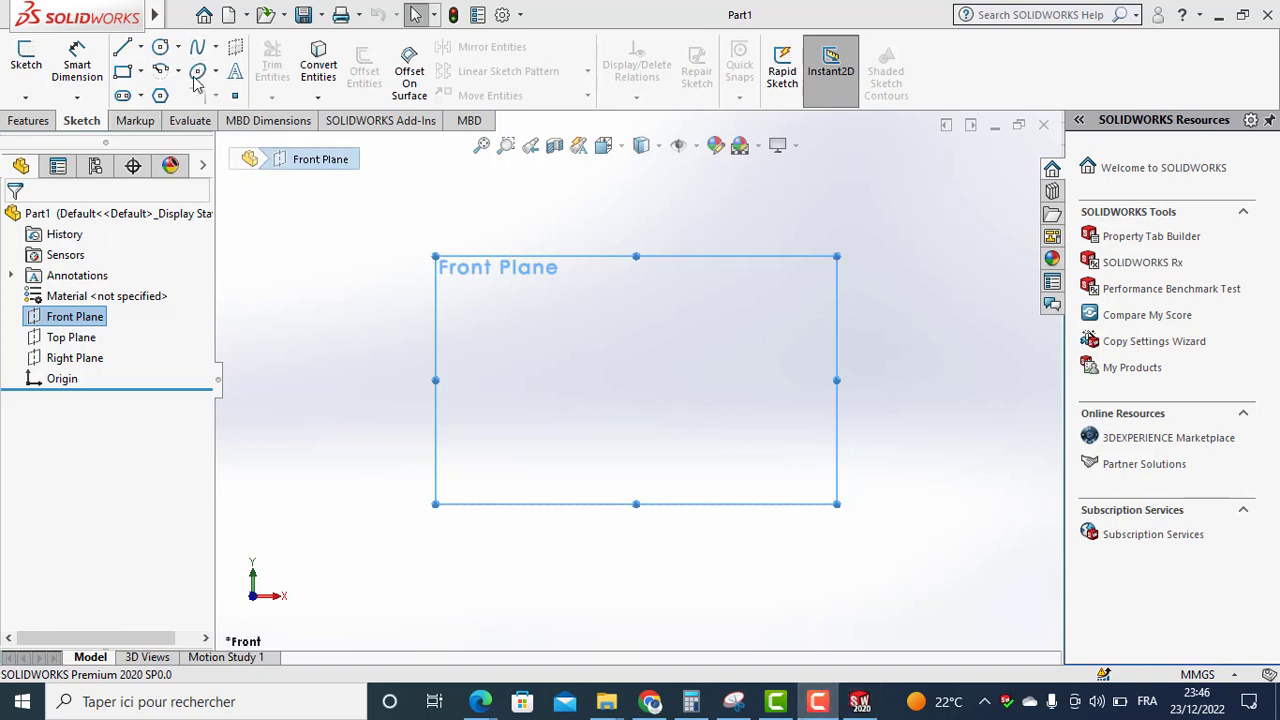
# Draw a closed six-line L-shaped outline with the tall step on the right.
pyautogui.click(123, 48)
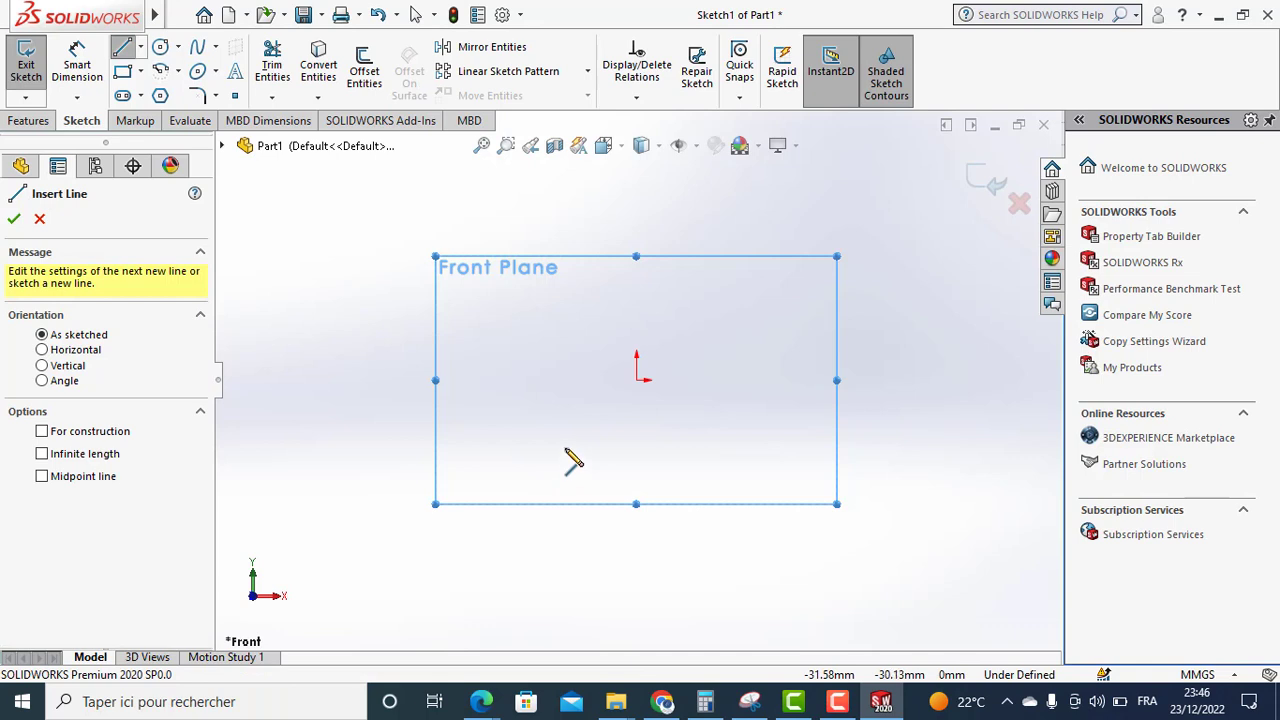
pyautogui.click(495, 433)
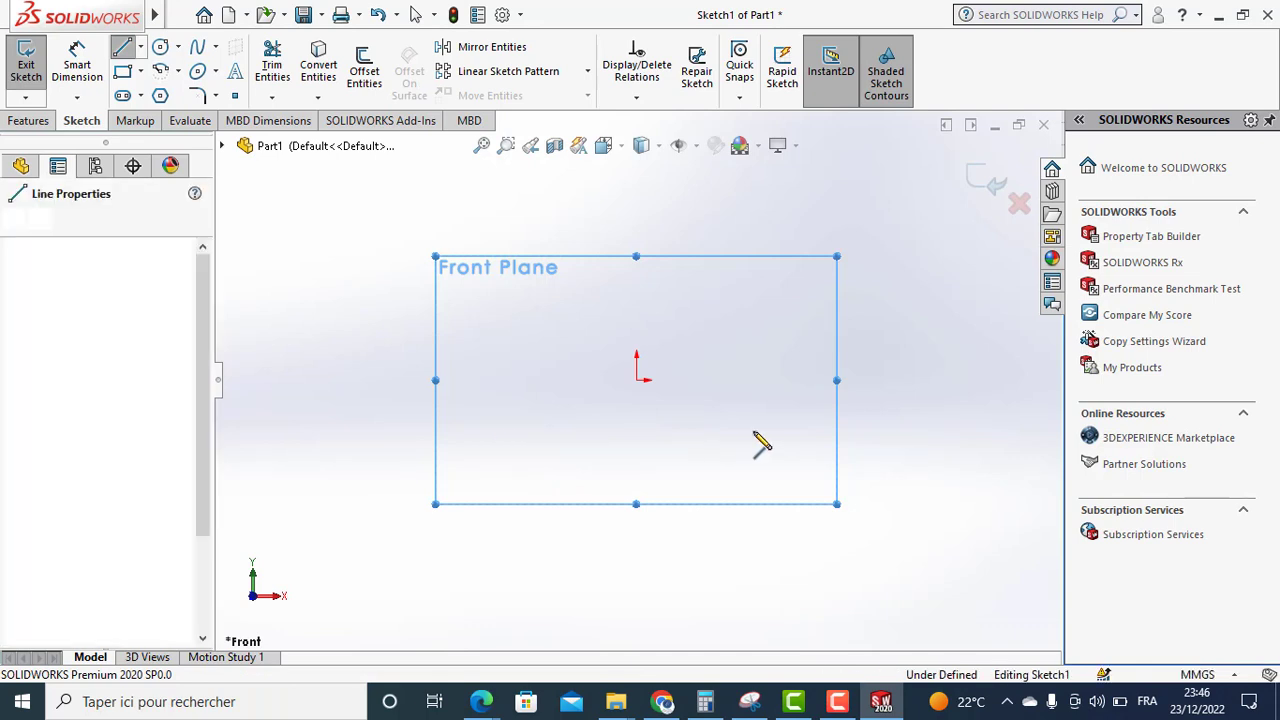
pyautogui.click(785, 433)
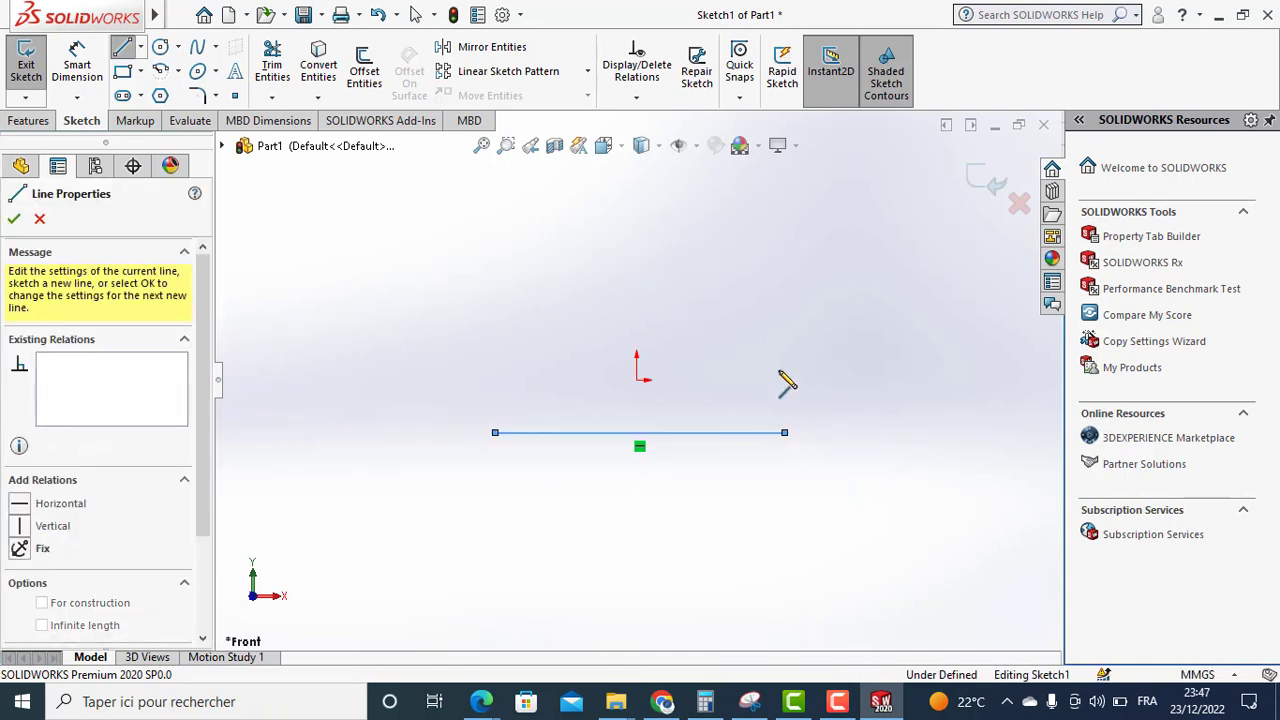
pyautogui.click(784, 319)
pyautogui.click(711, 320)
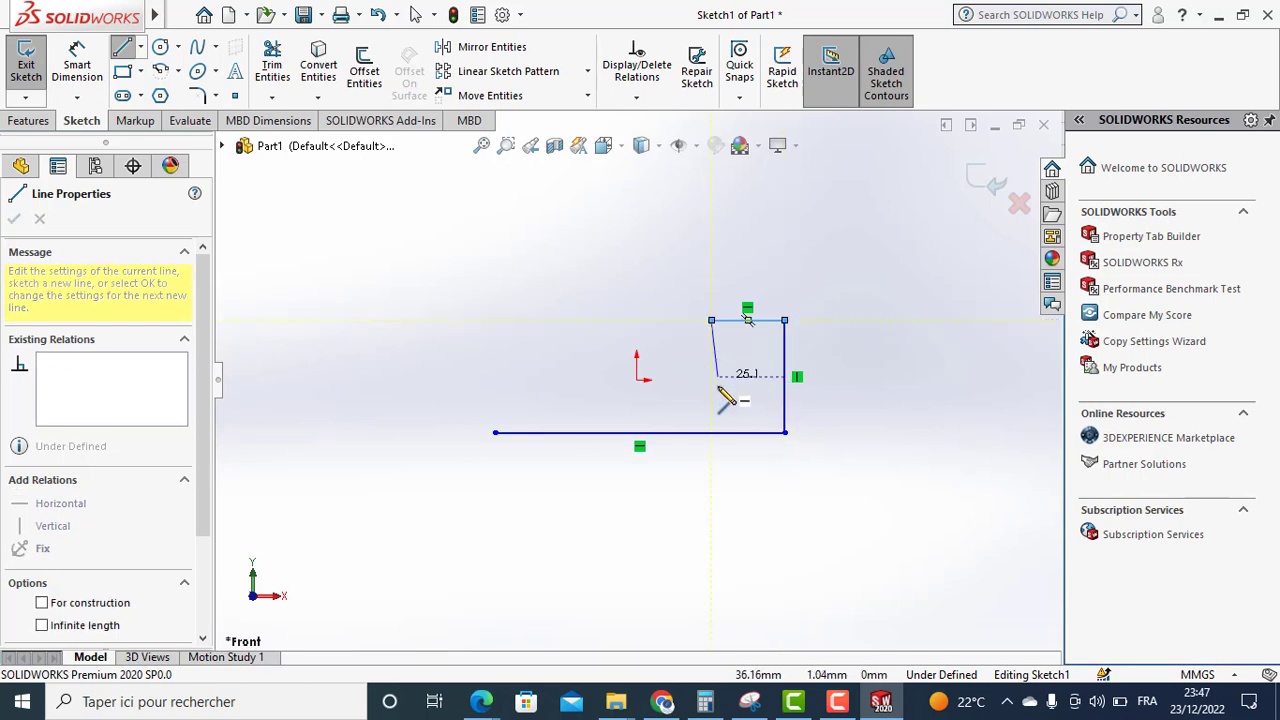
pyautogui.click(711, 379)
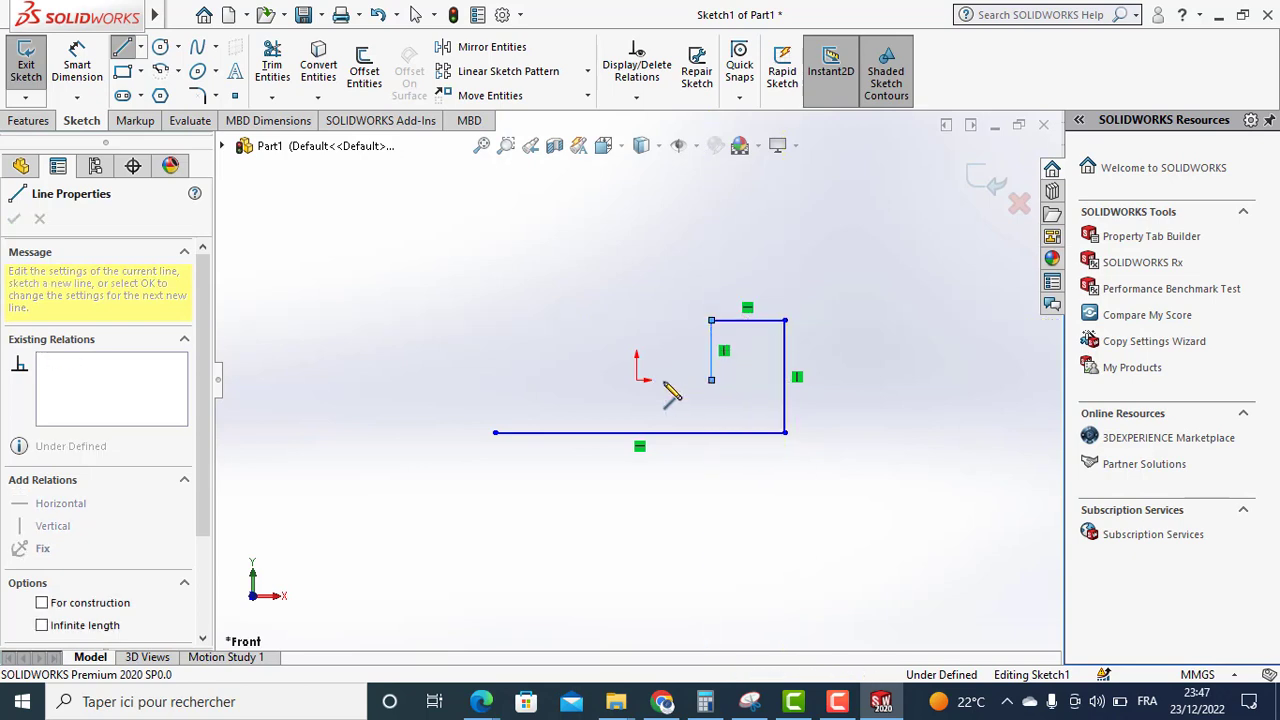
pyautogui.click(495, 380)
pyautogui.click(496, 433)
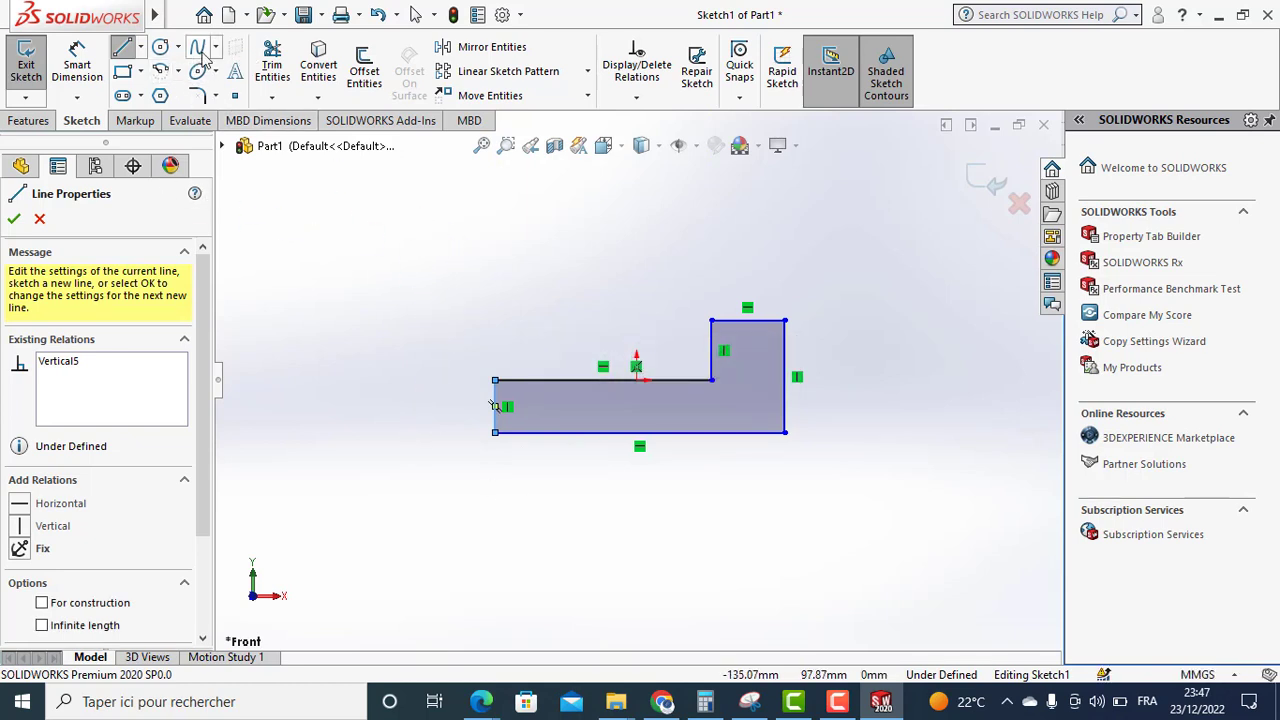
pyautogui.click(77, 65)
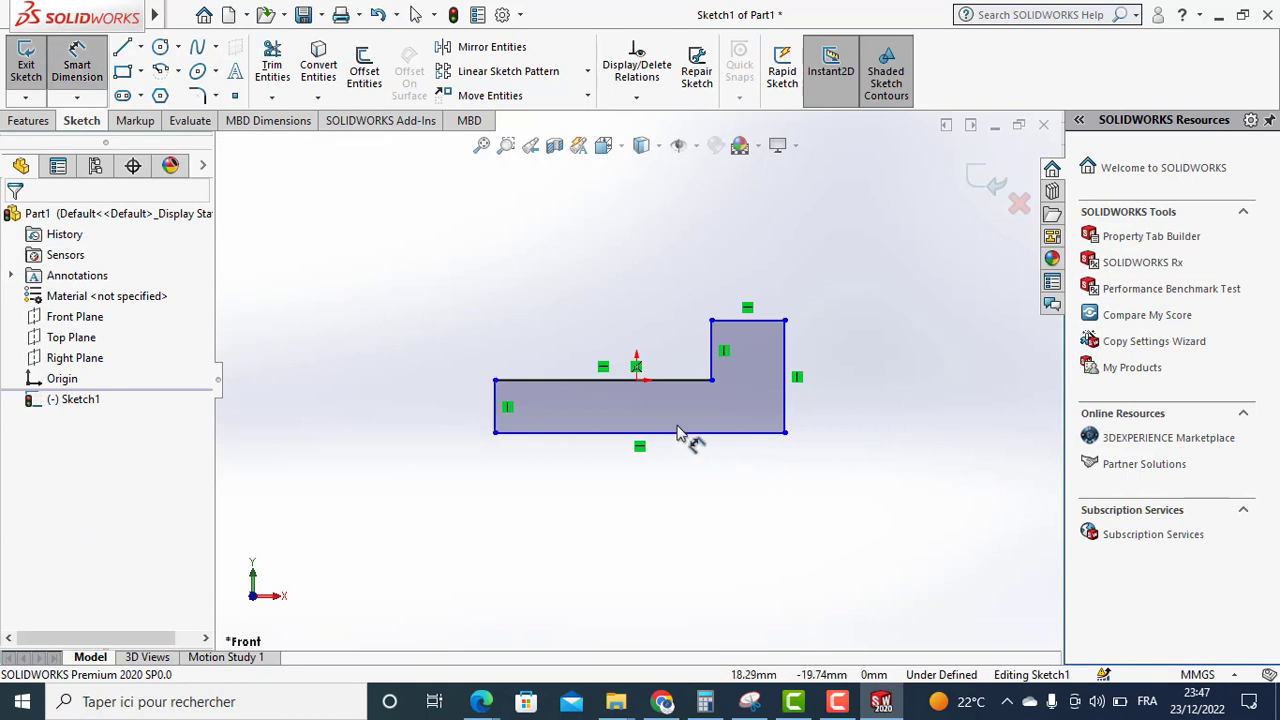
# Dimension the upper horizontal edge to 60 mm and the bottom width to 90 mm.
pyautogui.click(655, 381)
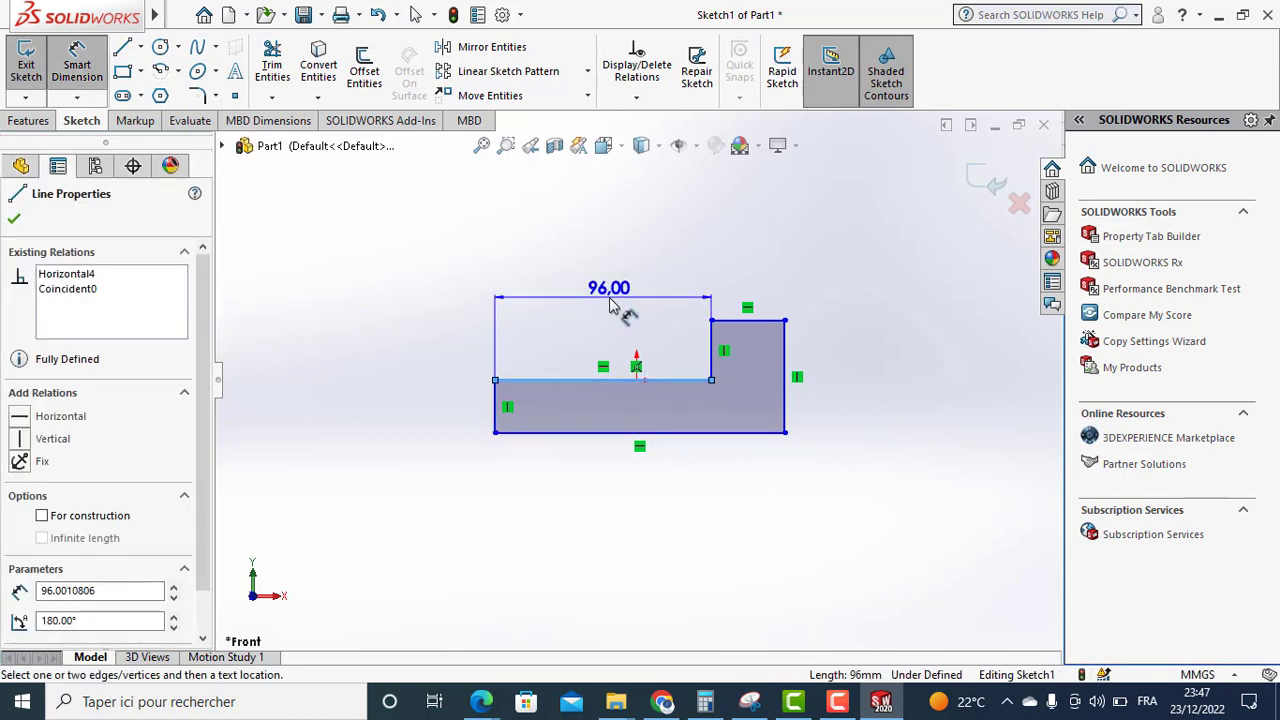
pyautogui.click(610, 305)
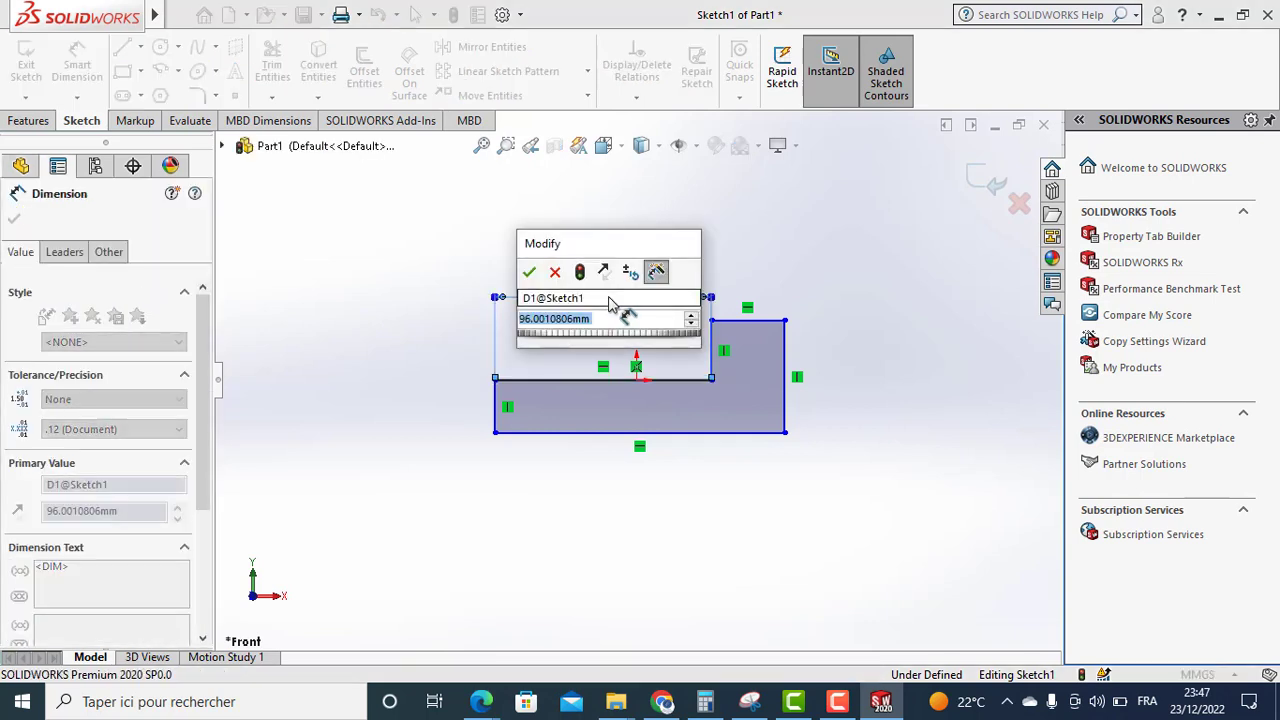
pyautogui.write('60')
pyautogui.press('Return')
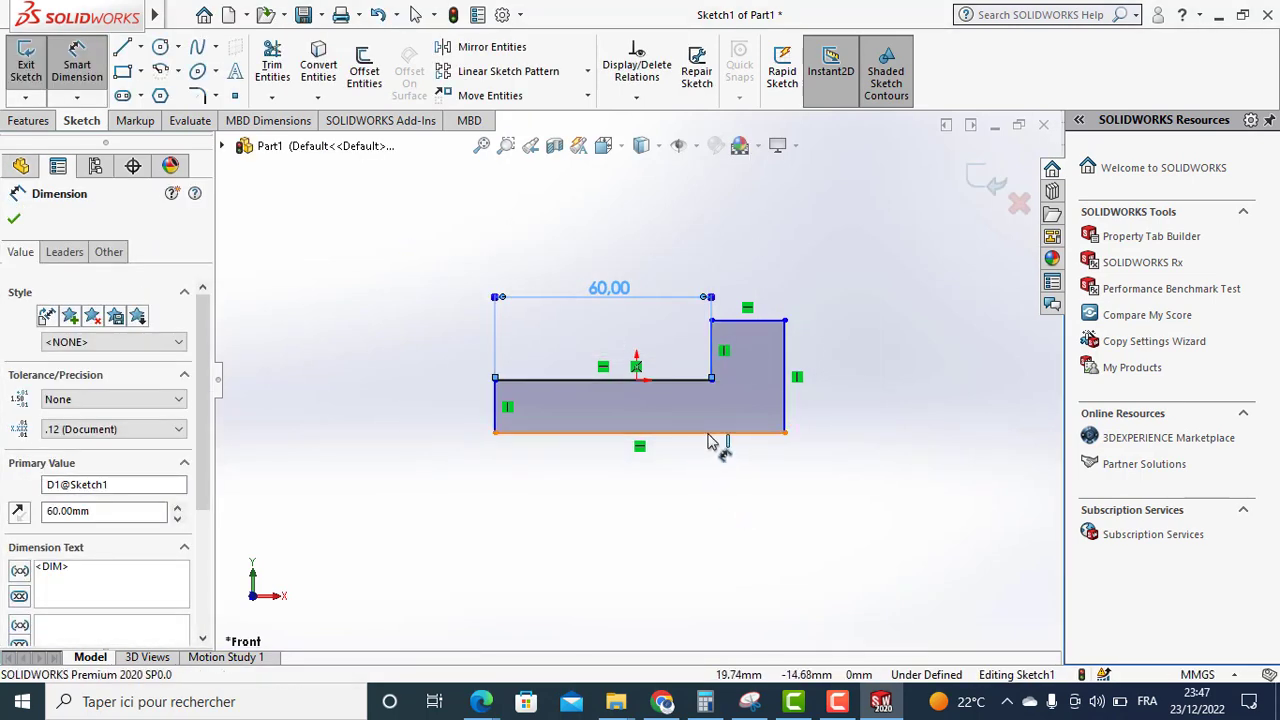
pyautogui.click(710, 440)
pyautogui.click(680, 483)
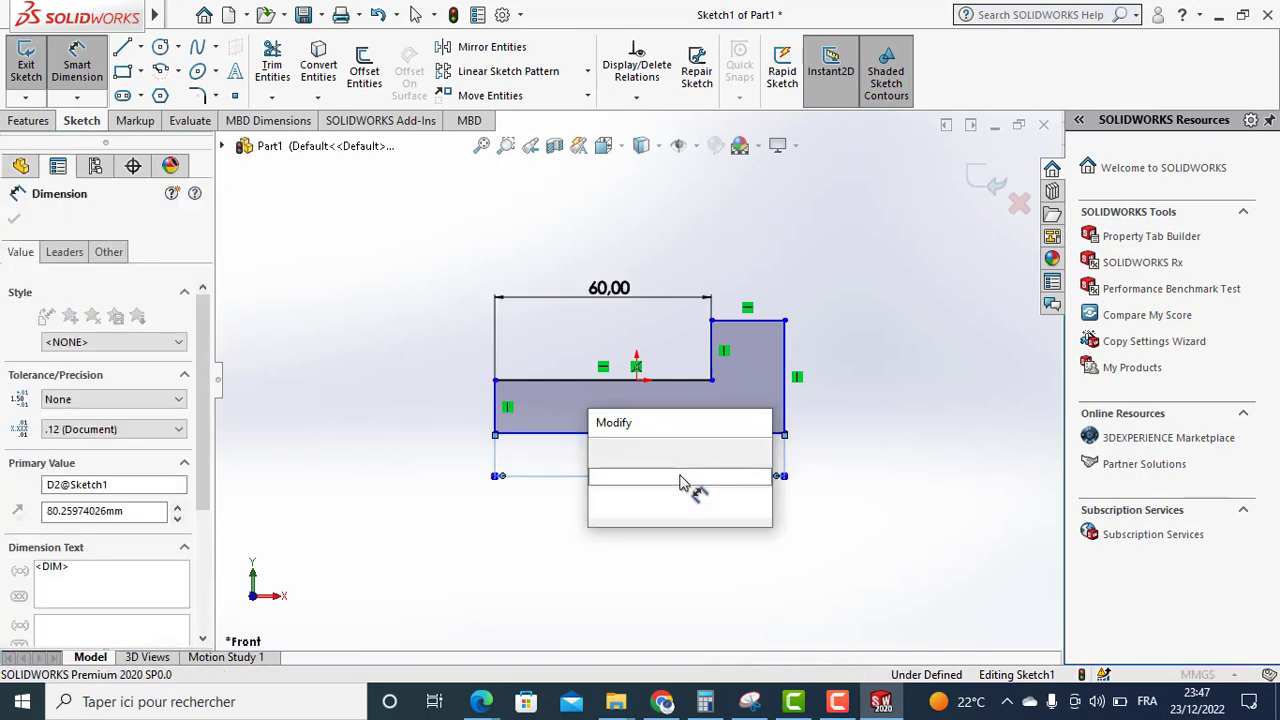
pyautogui.write('90')
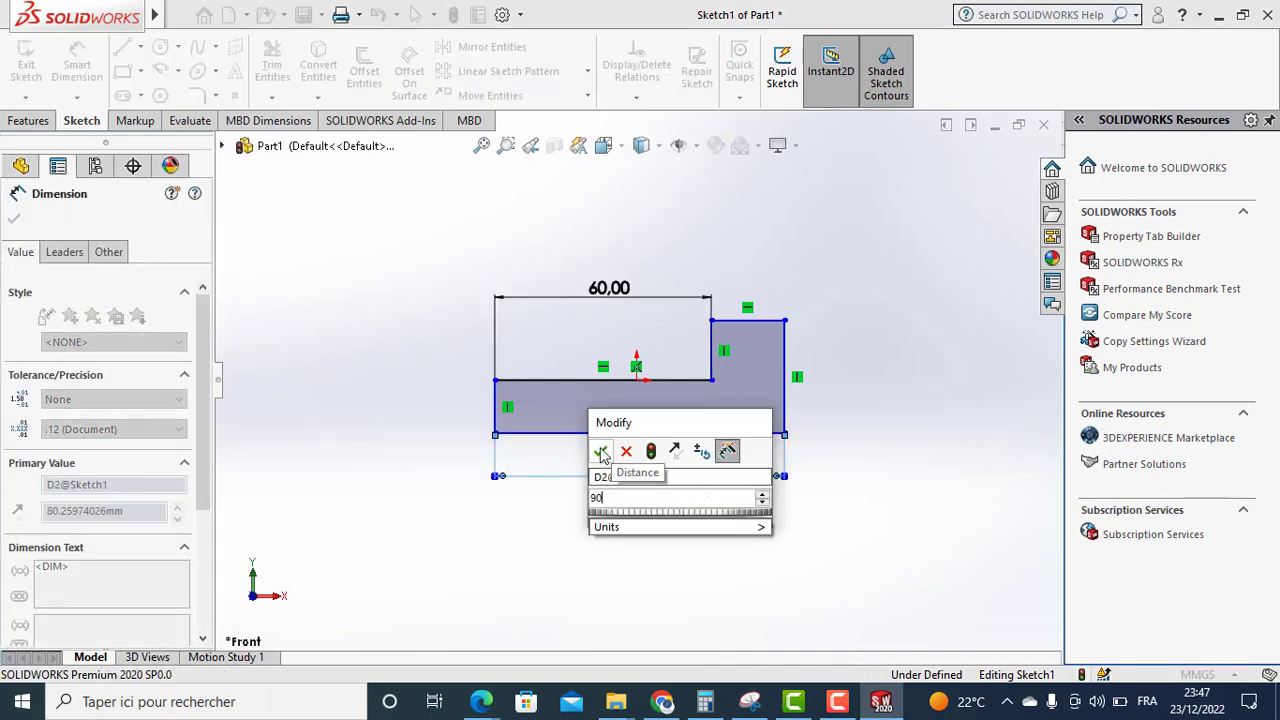
pyautogui.click(601, 452)
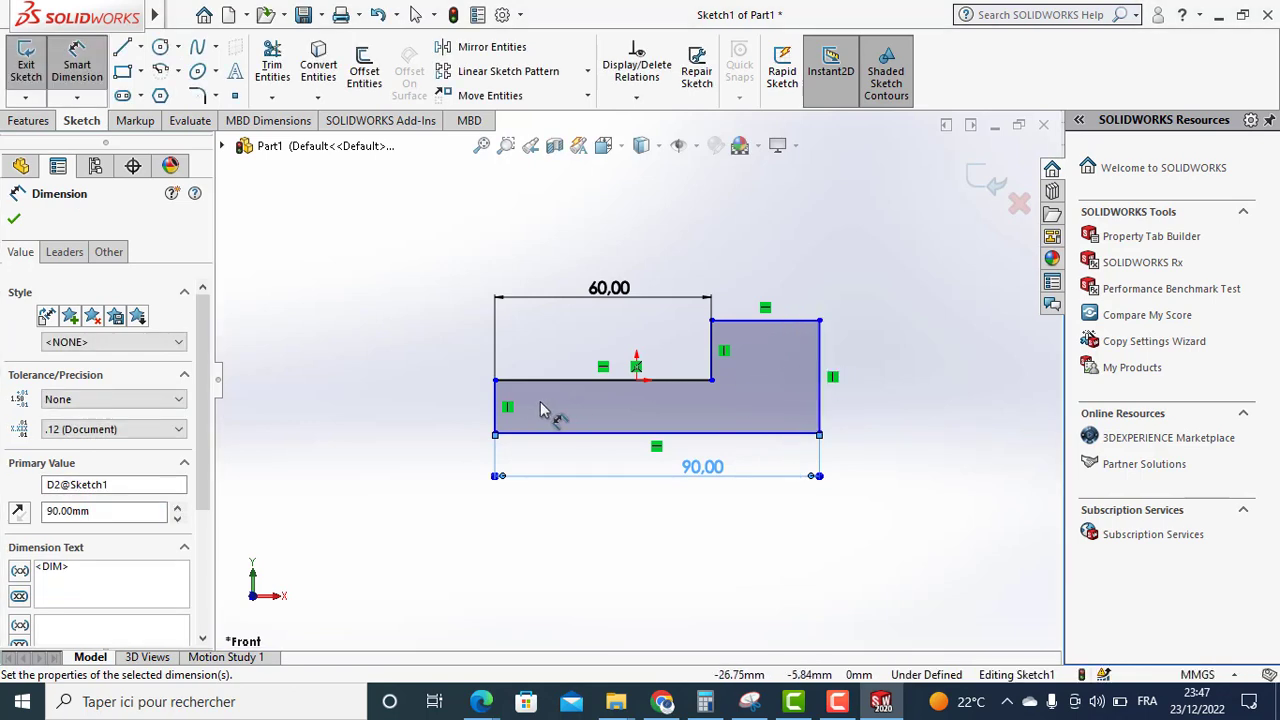
# Dimension the left height to 30 mm and the right height to 60 mm.
pyautogui.click(495, 413)
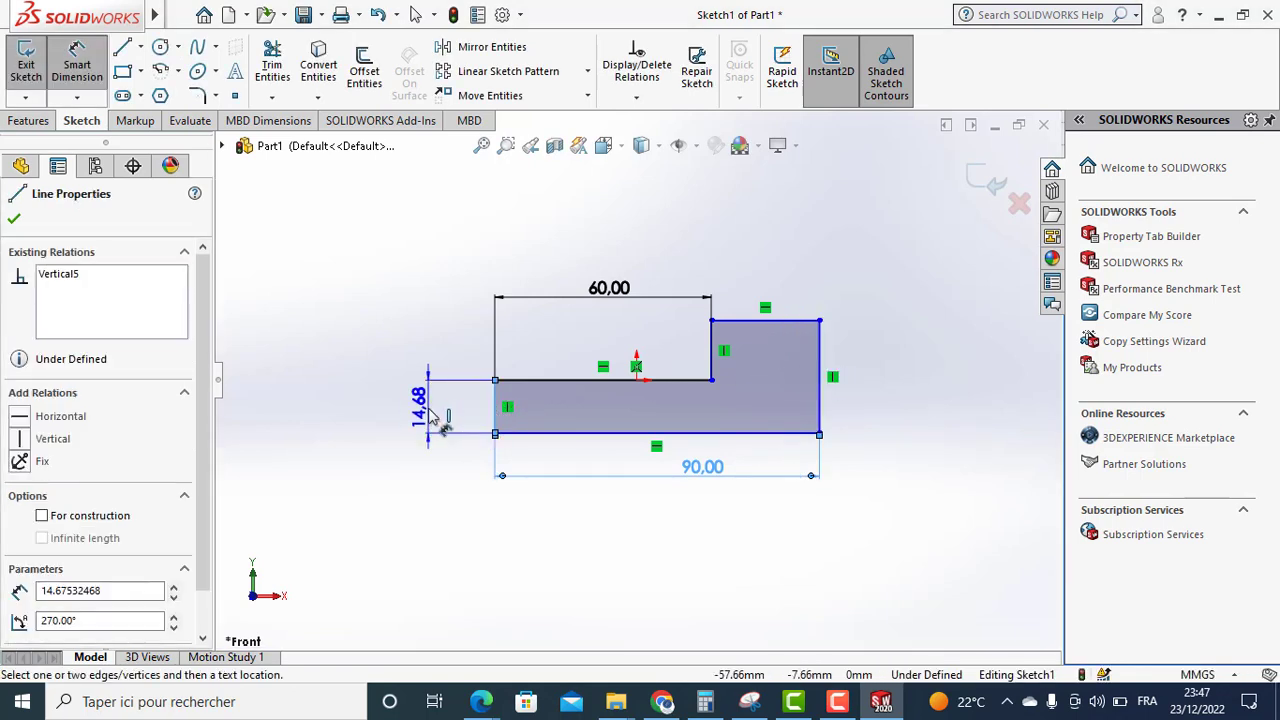
pyautogui.click(432, 415)
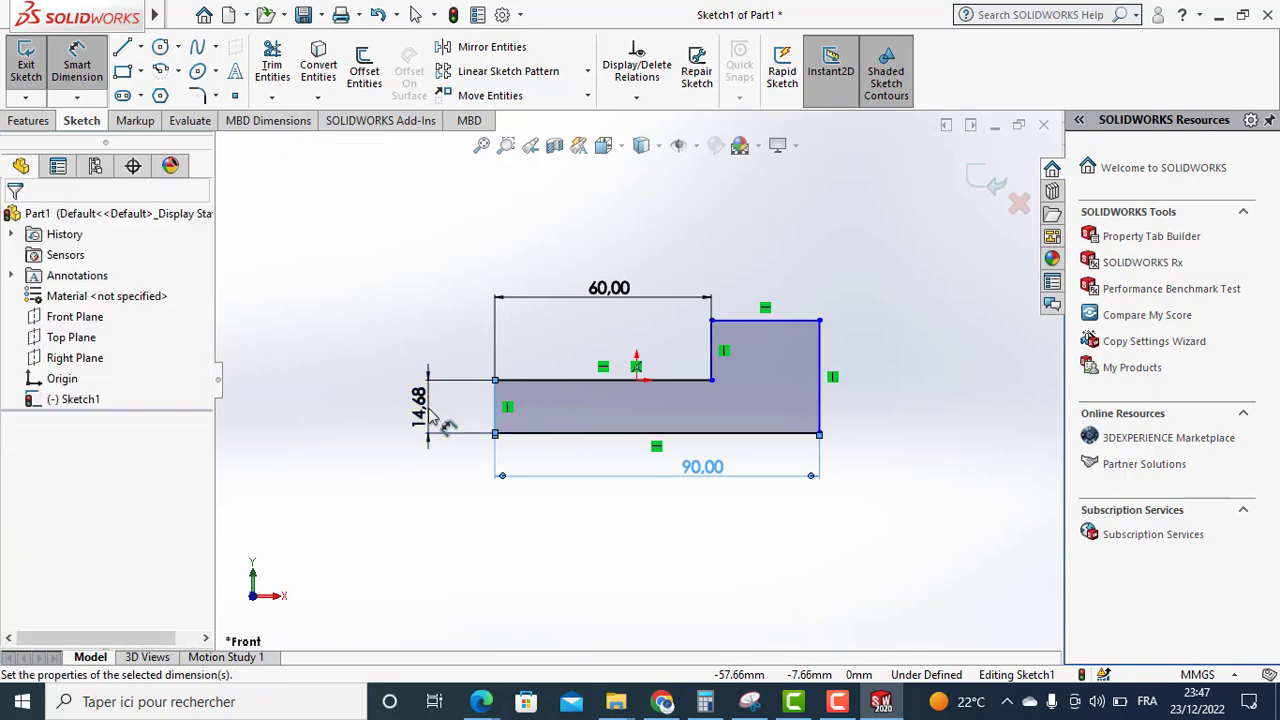
pyautogui.write('30')
pyautogui.press('Return')
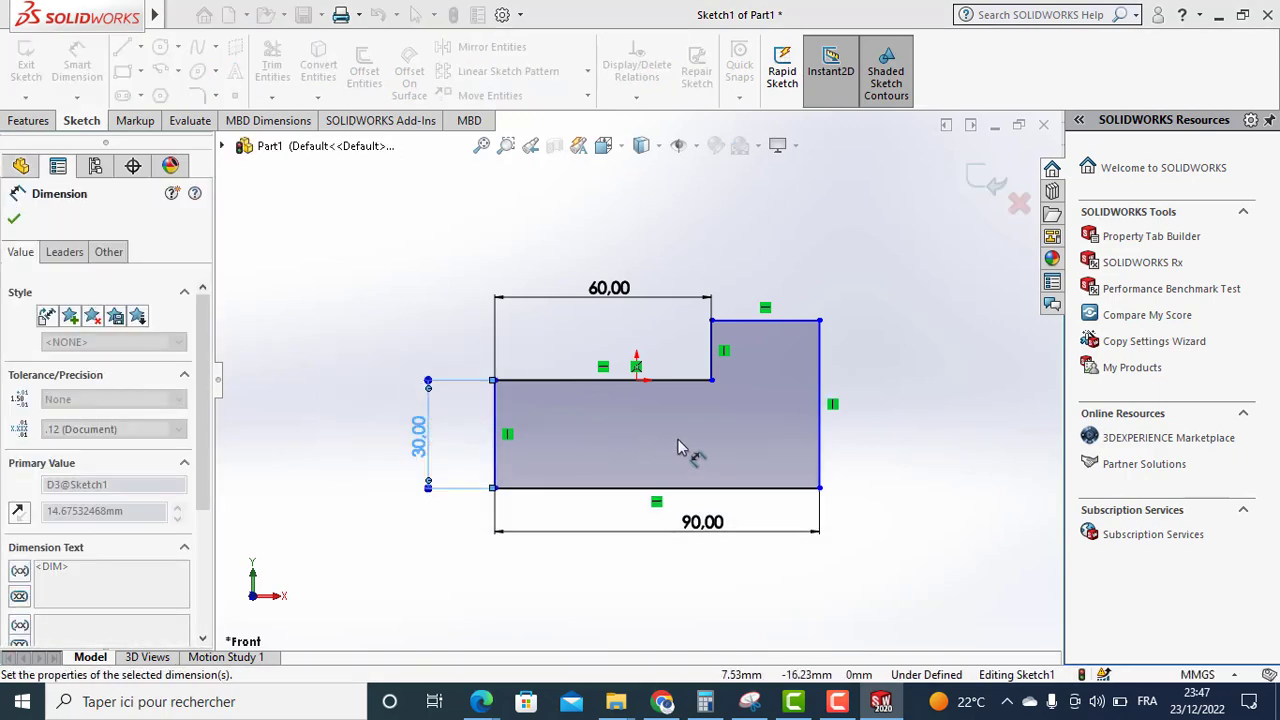
pyautogui.click(821, 396)
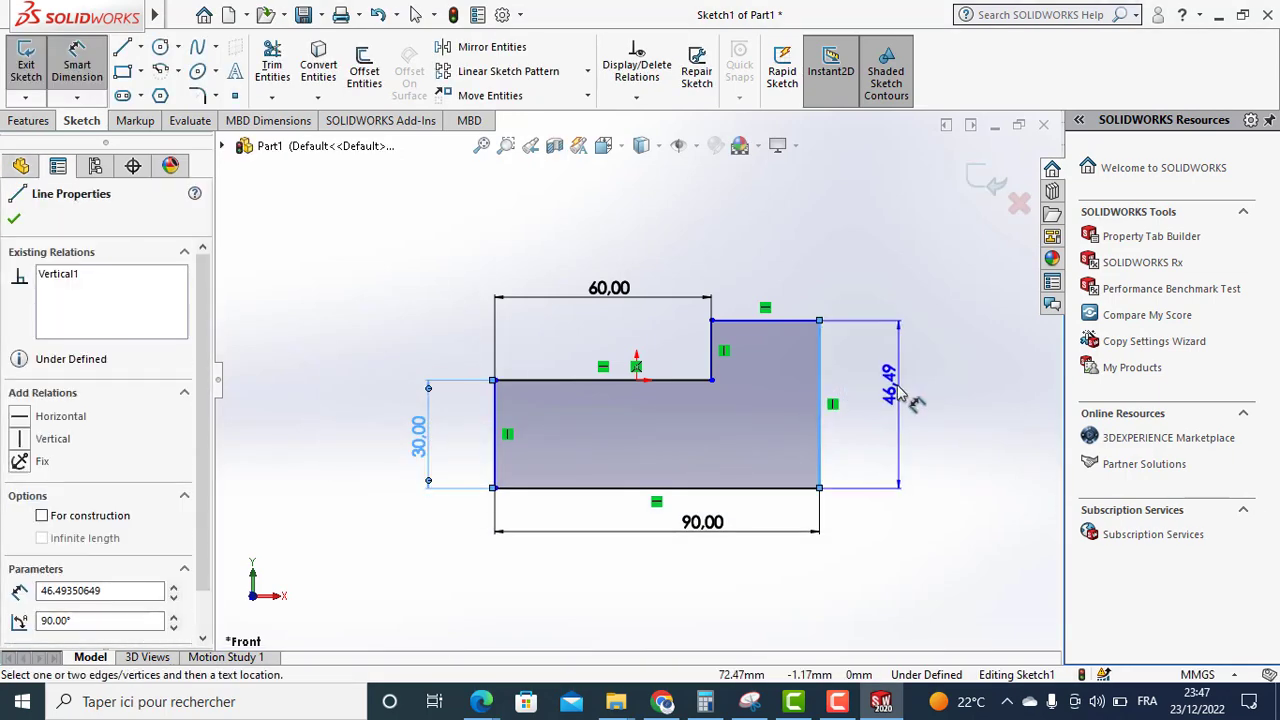
pyautogui.click(897, 397)
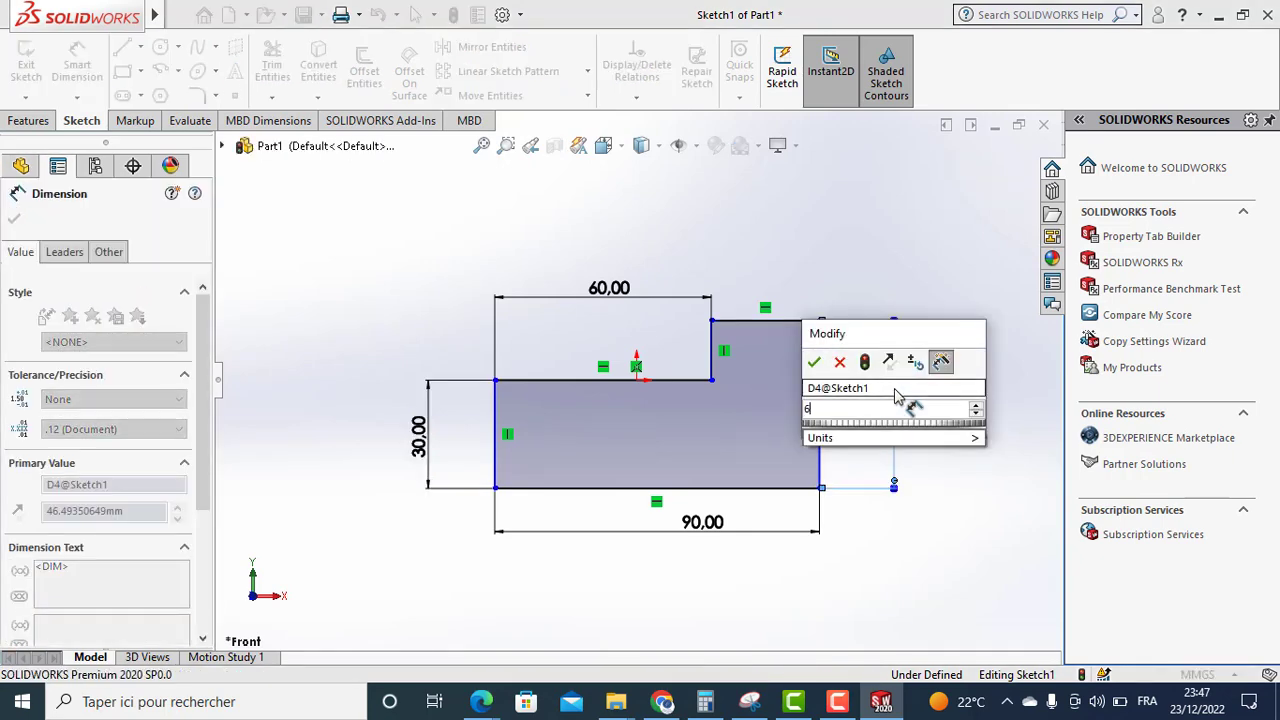
pyautogui.write('60')
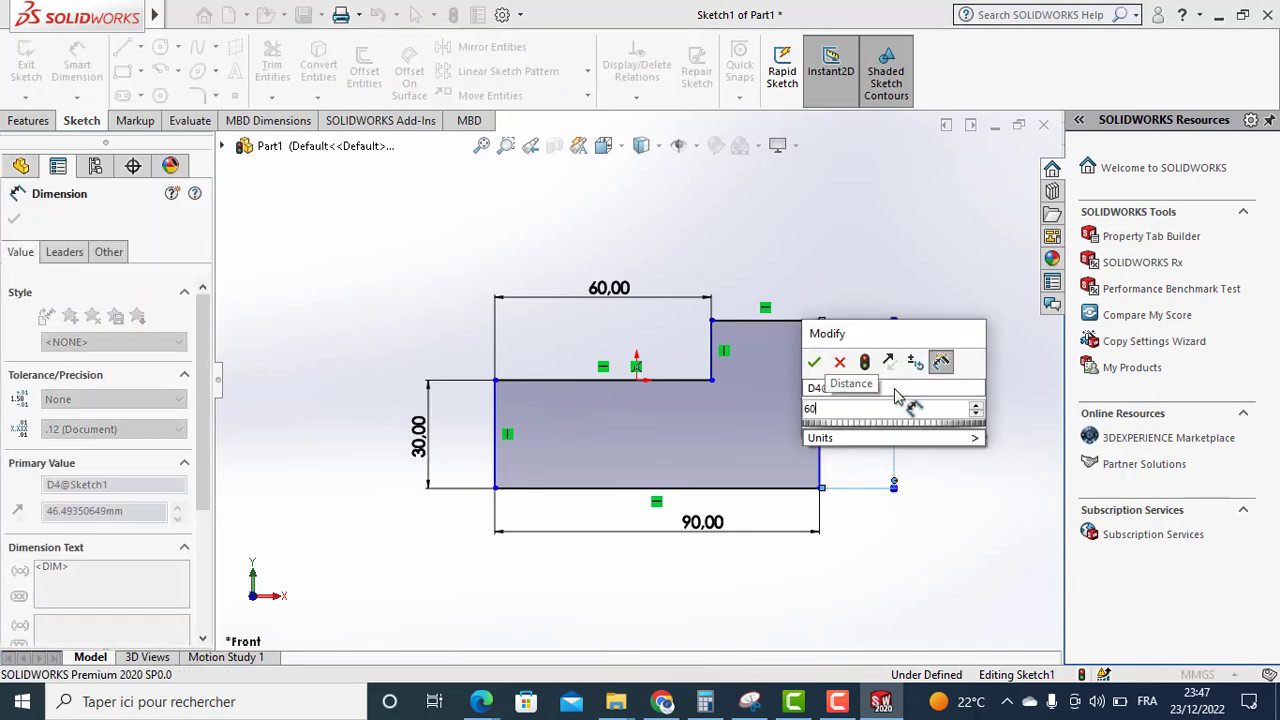
pyautogui.press('Return')
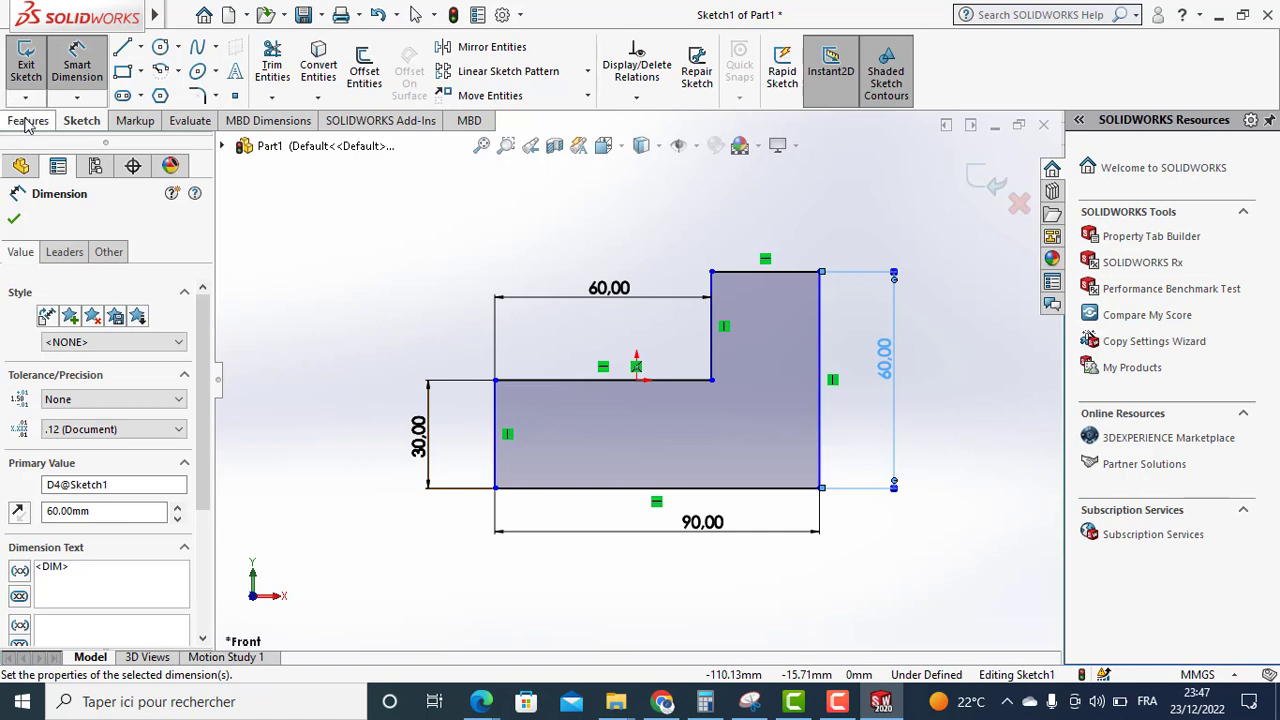
pyautogui.click(30, 121)
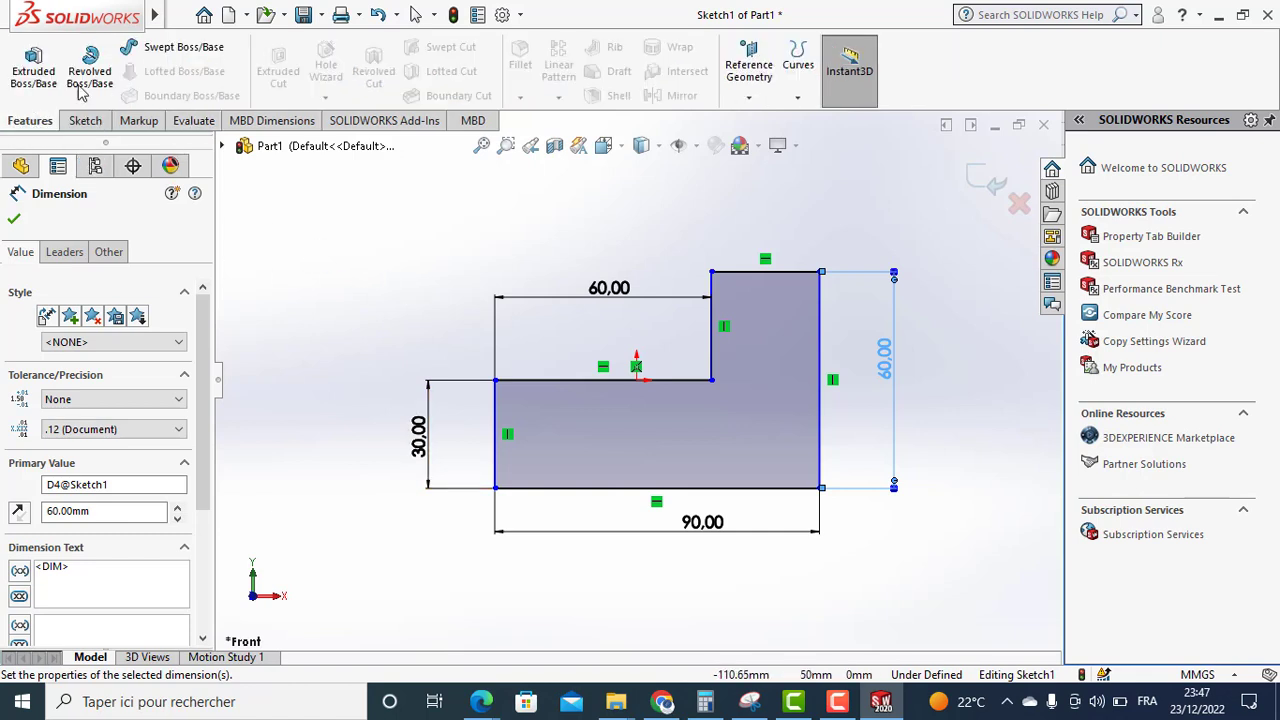
# Extrude the L-shaped sketch 30 mm deep as Boss-Extrude1.
pyautogui.click(33, 70)
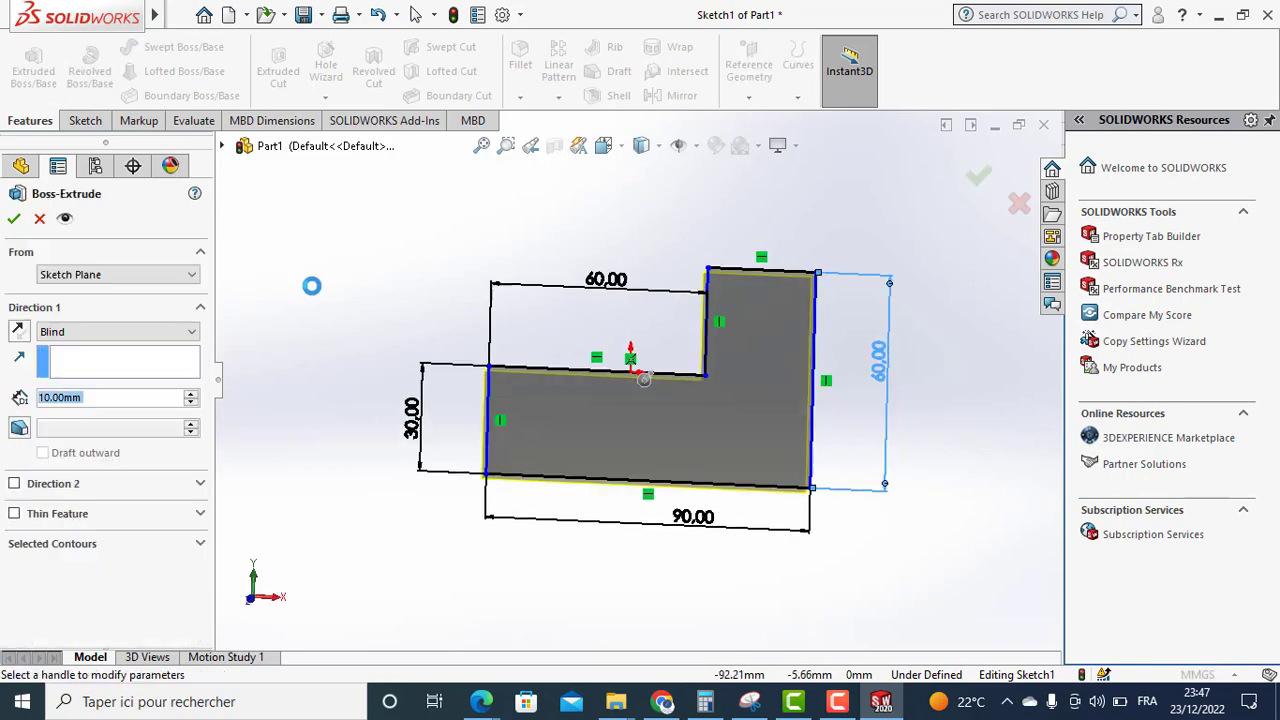
pyautogui.click(190, 395)
pyautogui.click(190, 395)
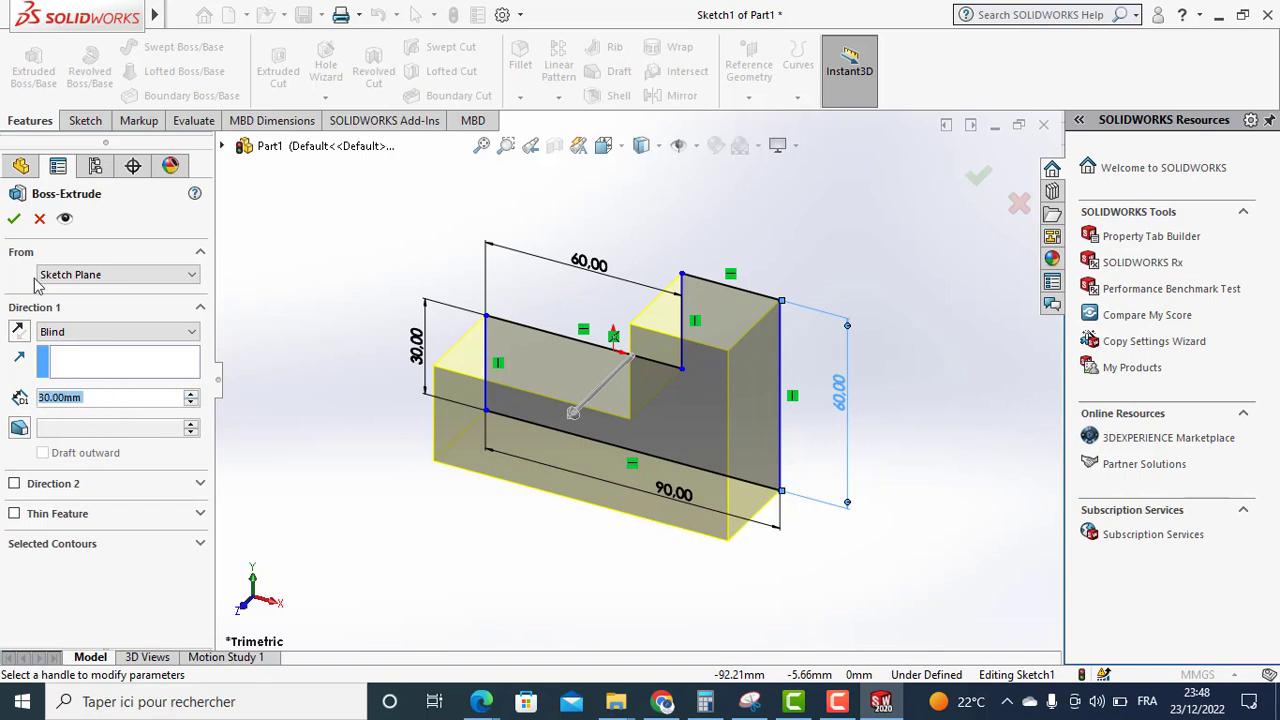
pyautogui.click(14, 217)
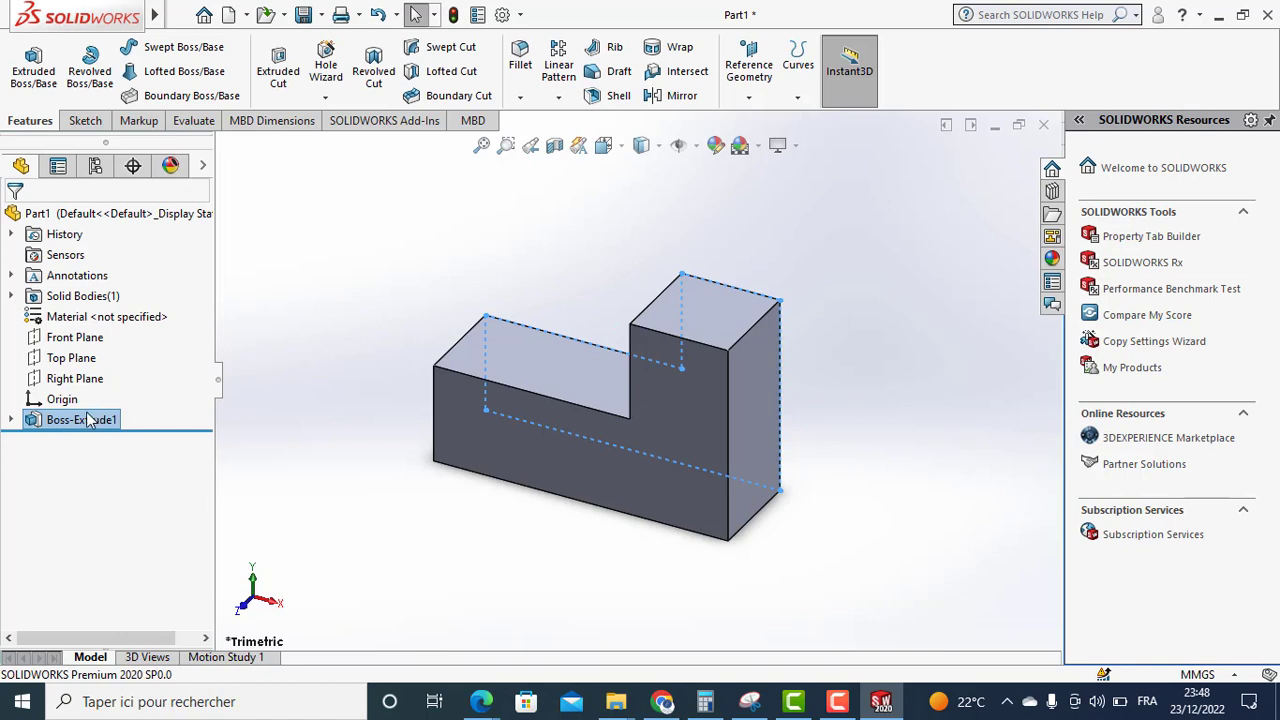
pyautogui.click(118, 216)
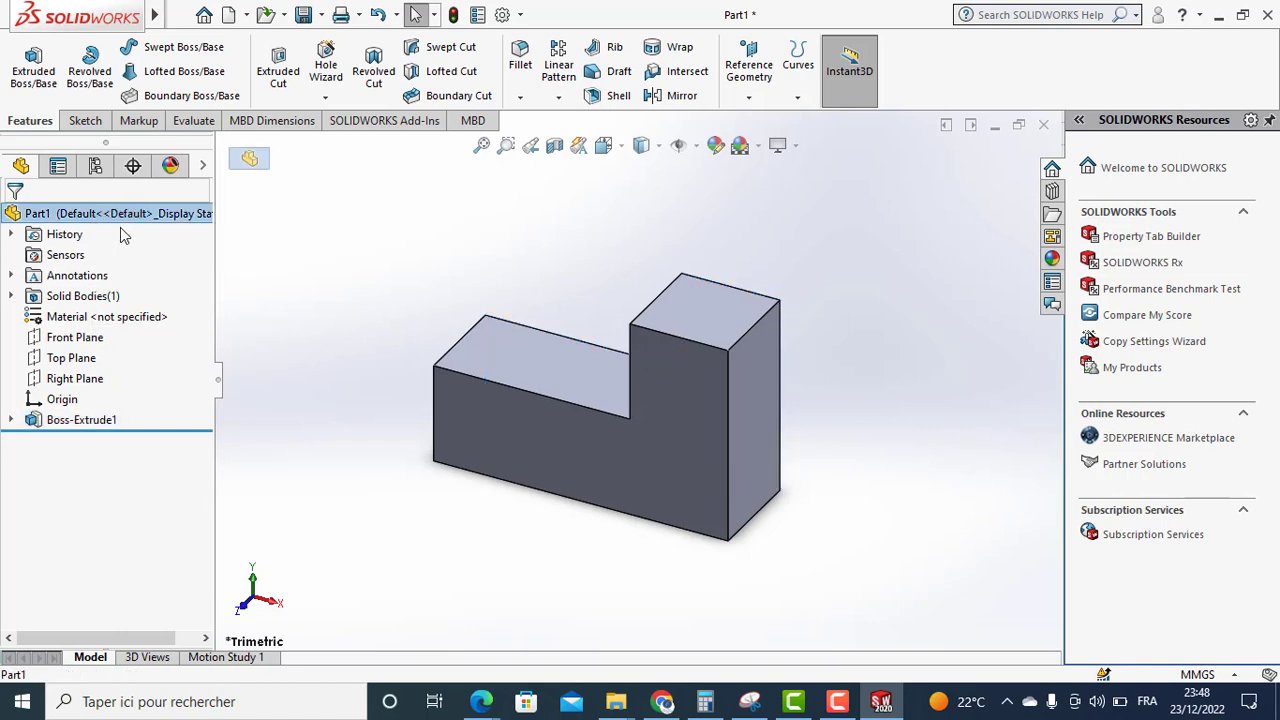
# Apply the red palette swatch as the appearance of the whole Part1.
pyautogui.rightClick(110, 219)
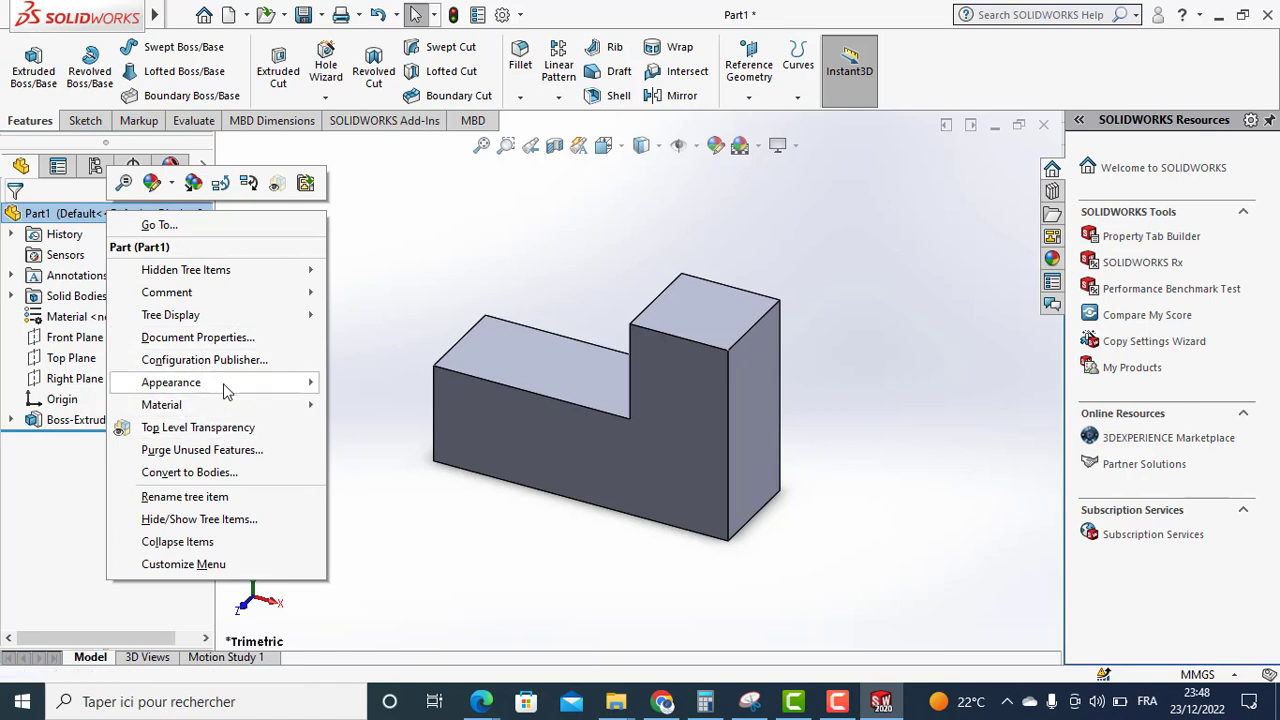
pyautogui.moveTo(171, 382)
pyautogui.click(360, 385)
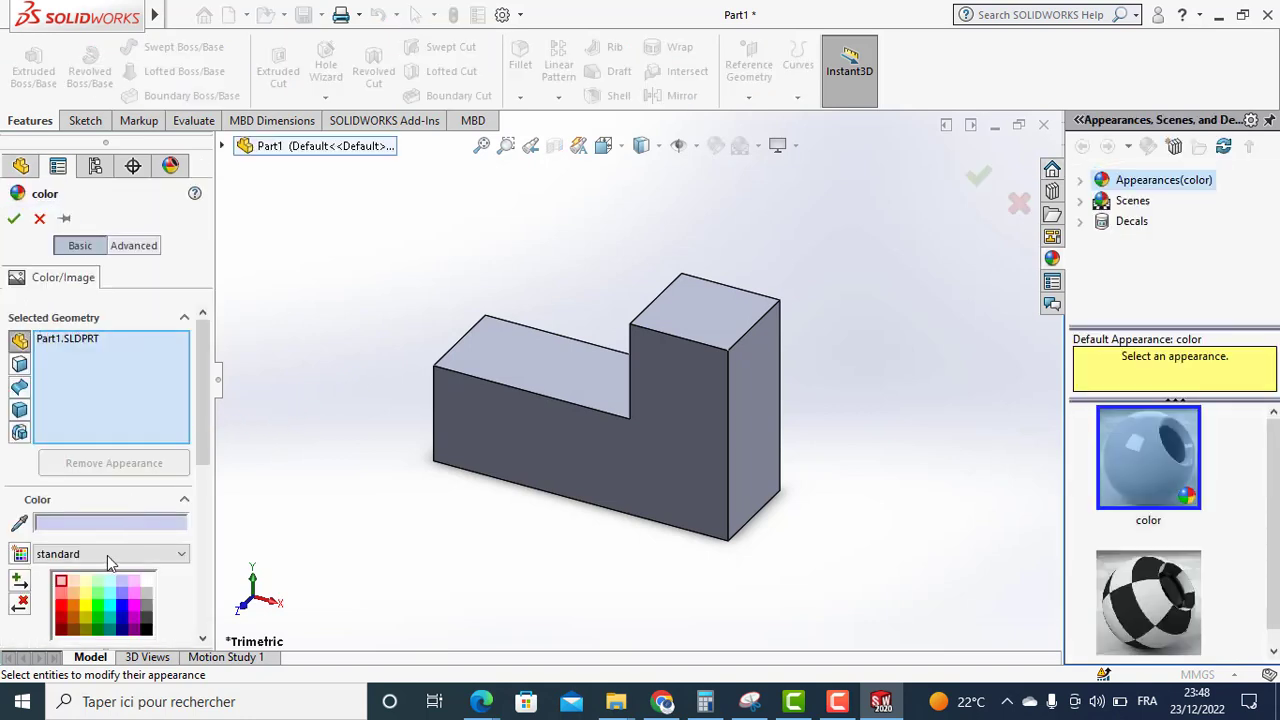
pyautogui.click(62, 613)
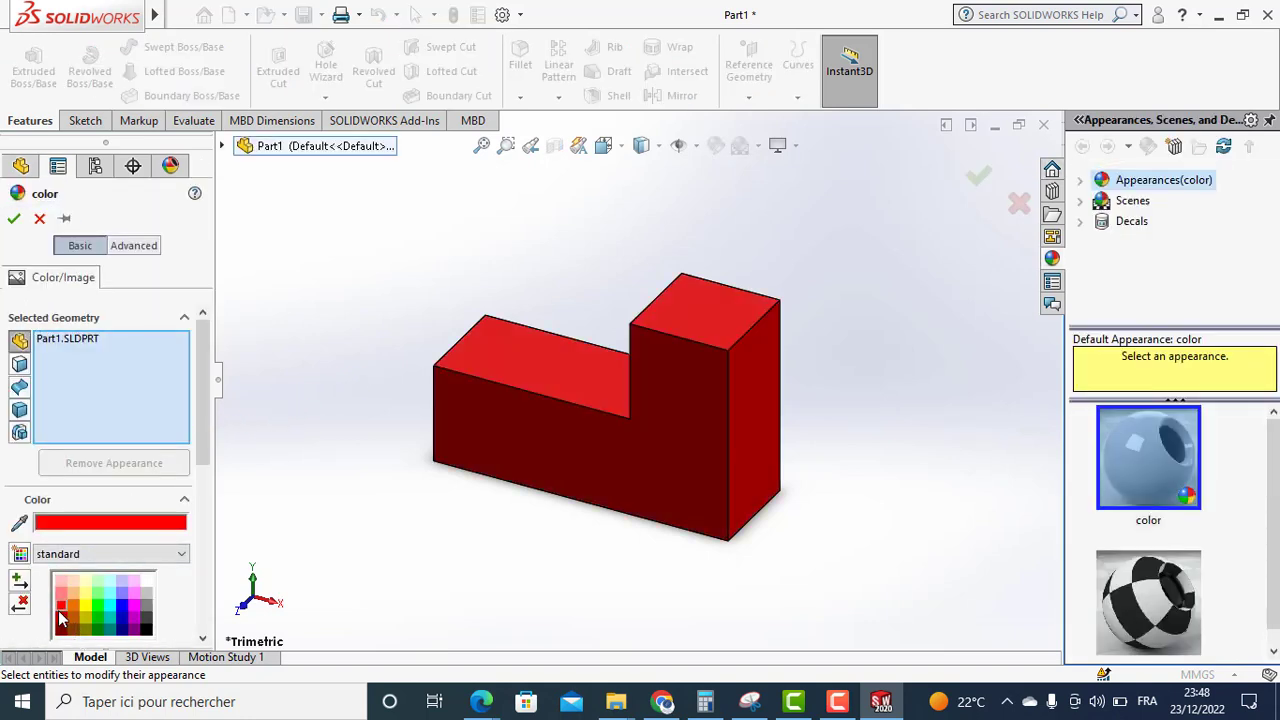
pyautogui.click(14, 219)
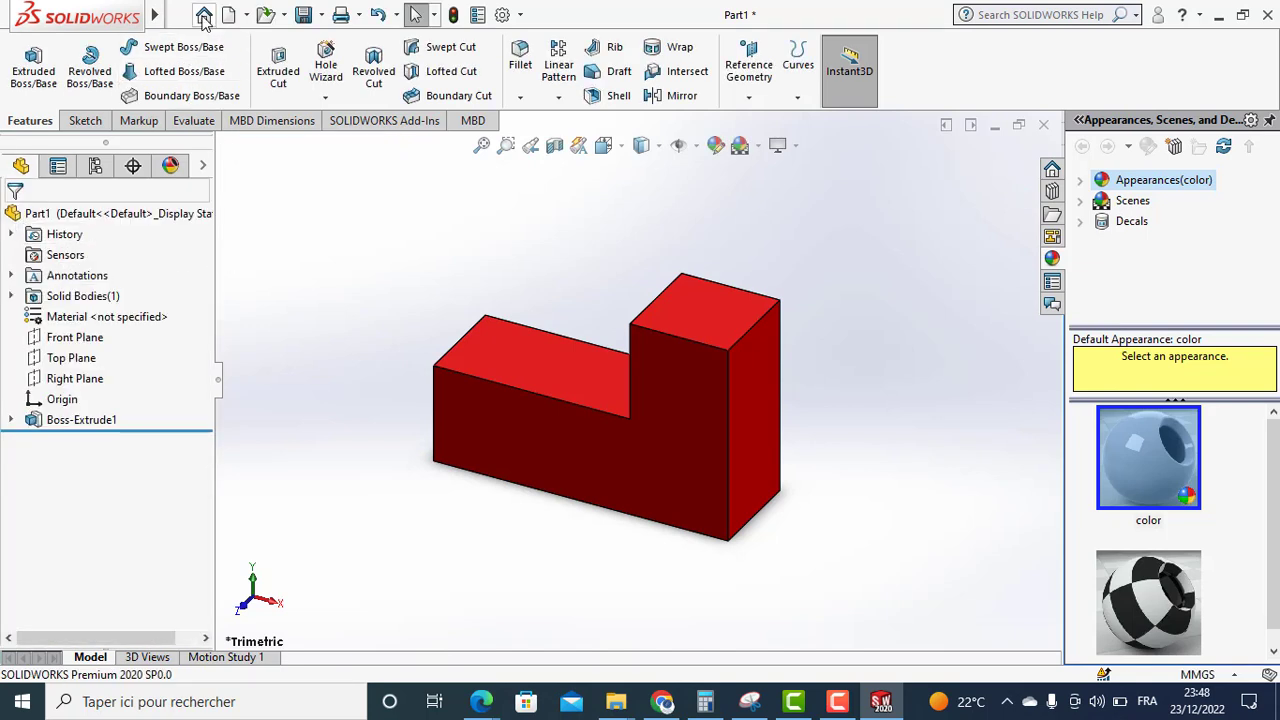
pyautogui.click(303, 15)
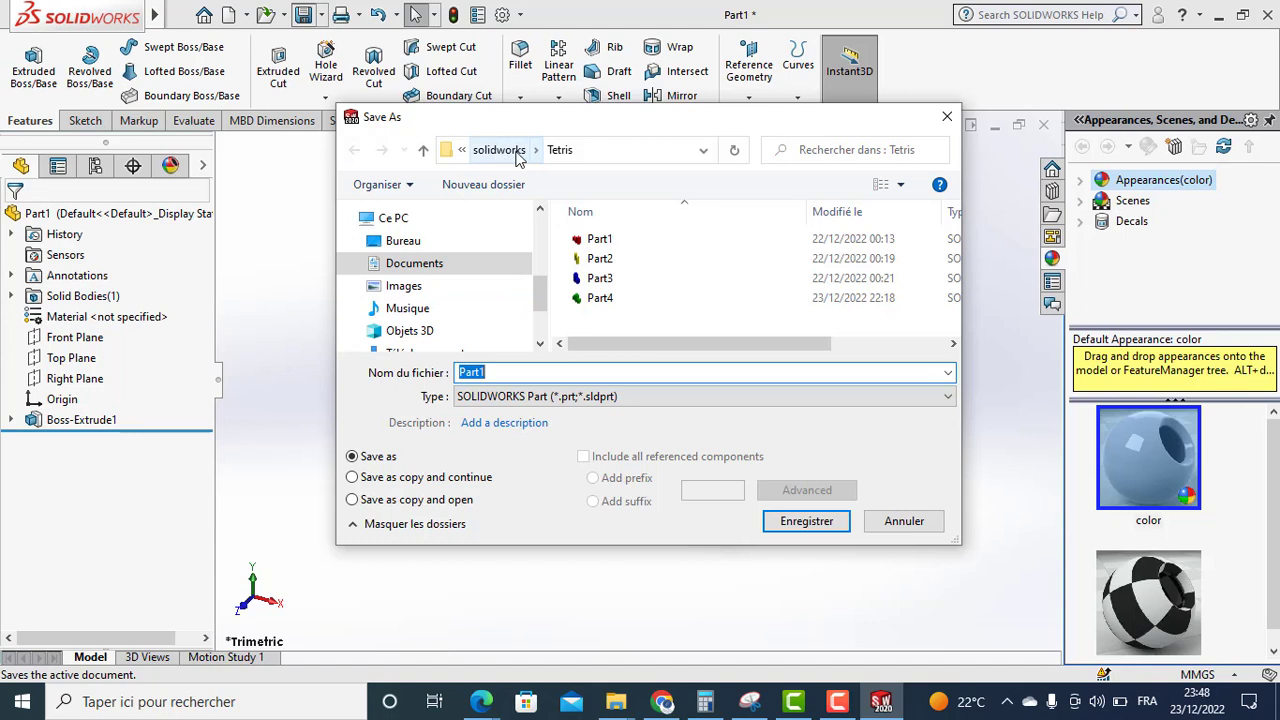
# Save the part as Part1 in a new 'Nouveau dossier' folder inside Tetris.
pyautogui.click(558, 150)
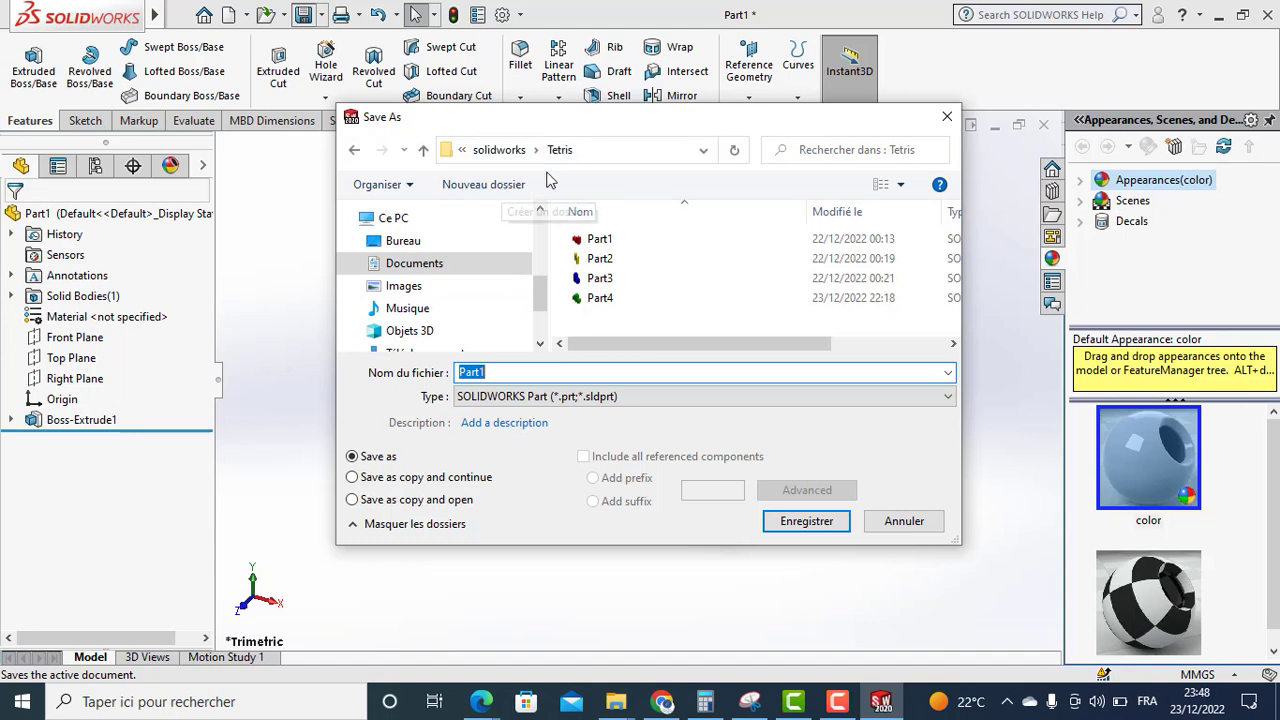
pyautogui.click(486, 186)
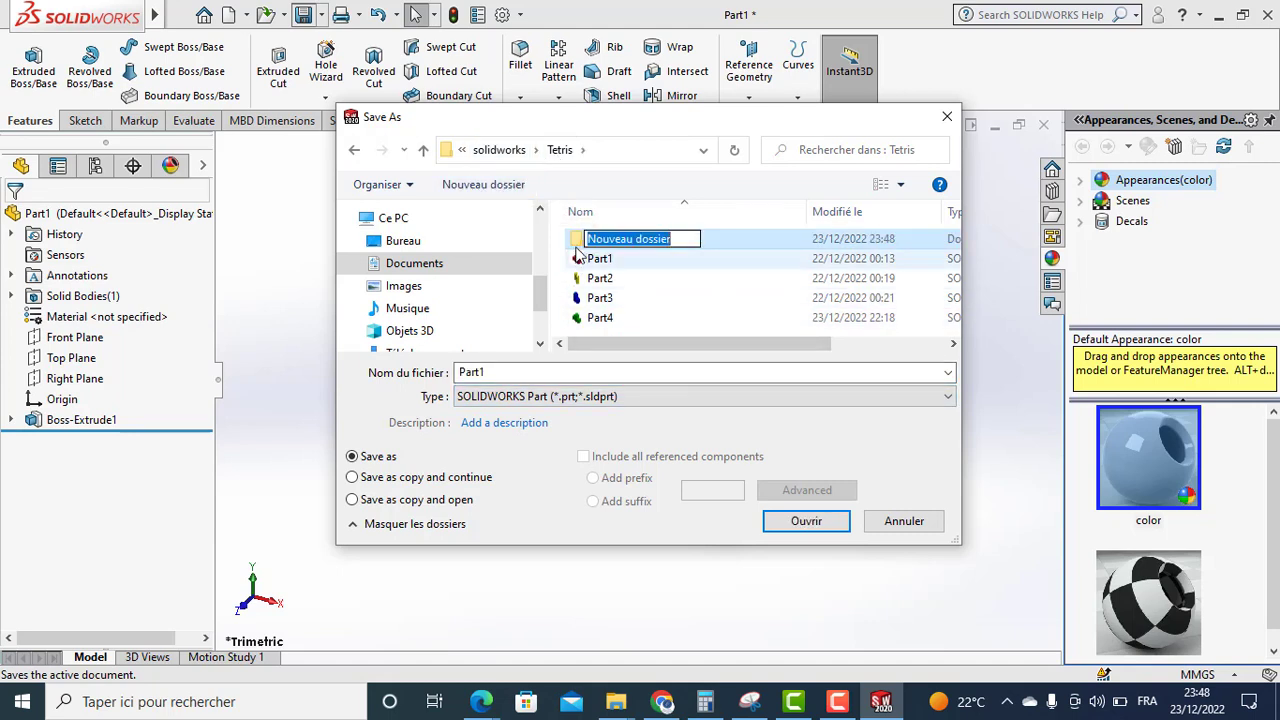
pyautogui.press('Return')
pyautogui.doubleClick(577, 245)
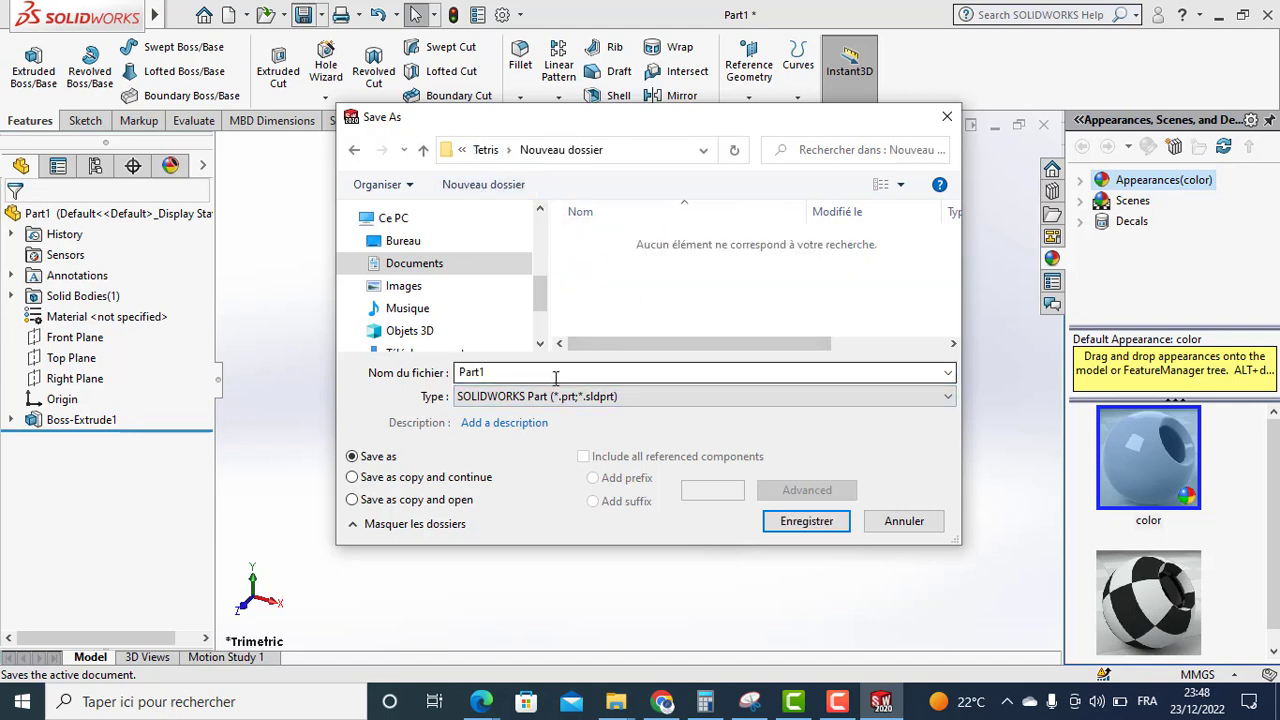
pyautogui.click(808, 518)
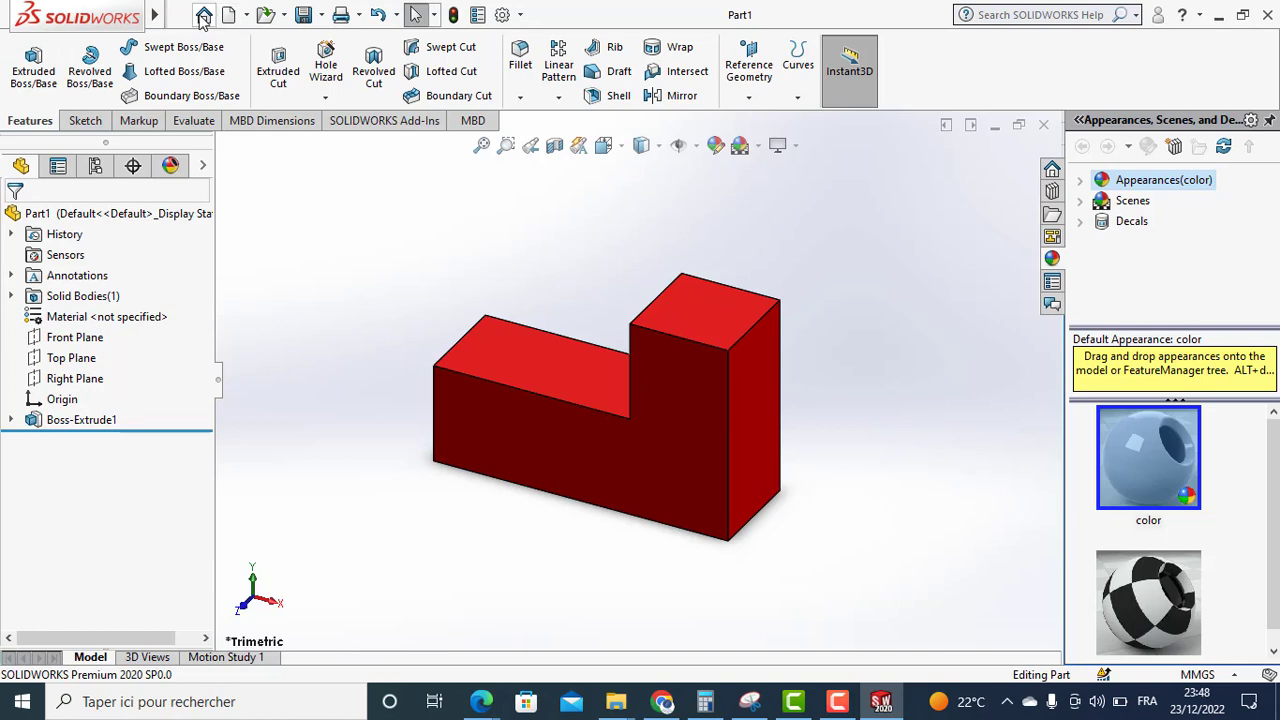
# Close Part1, create a new part Part2, and view its Front Plane face-on.
pyautogui.click(178, 16)
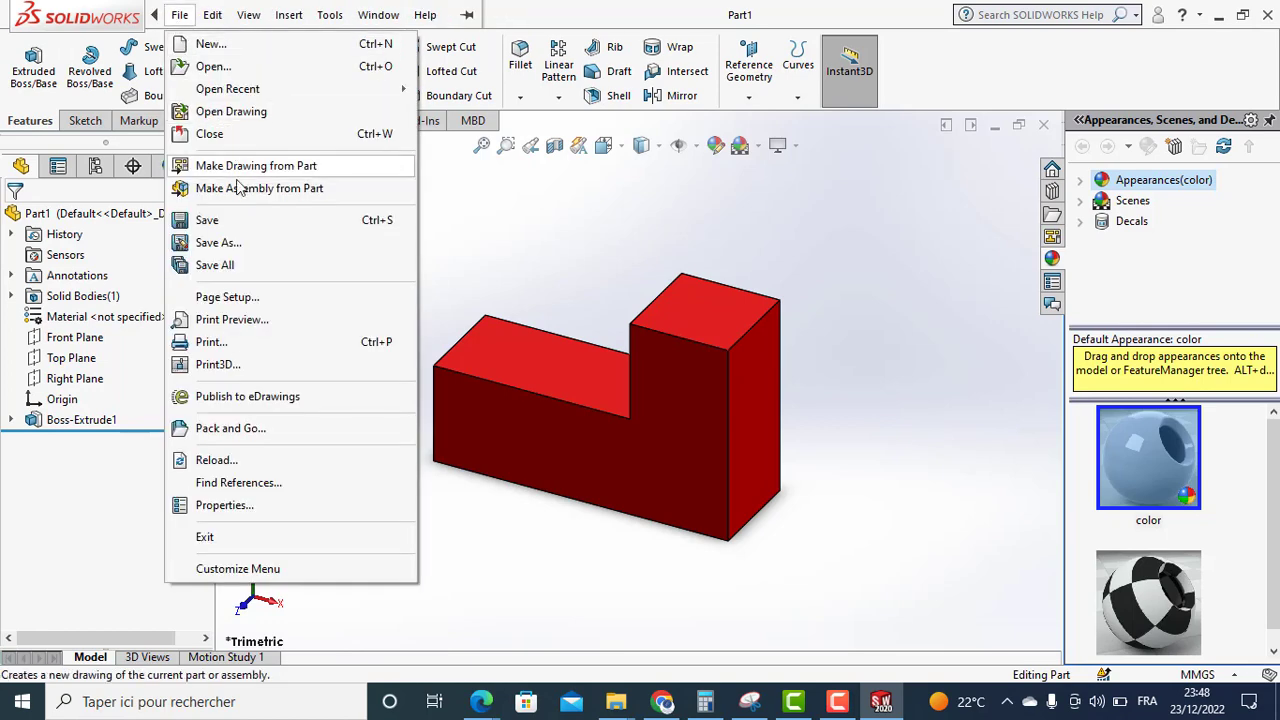
pyautogui.click(209, 133)
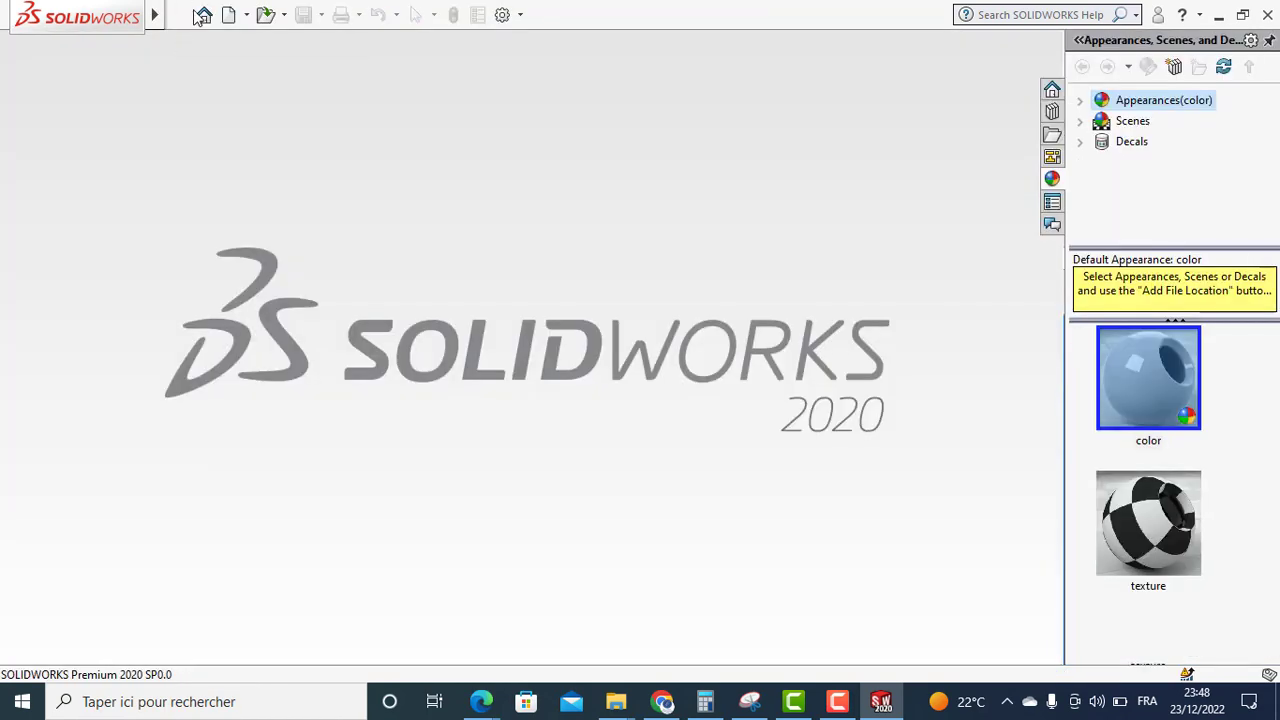
pyautogui.click(228, 16)
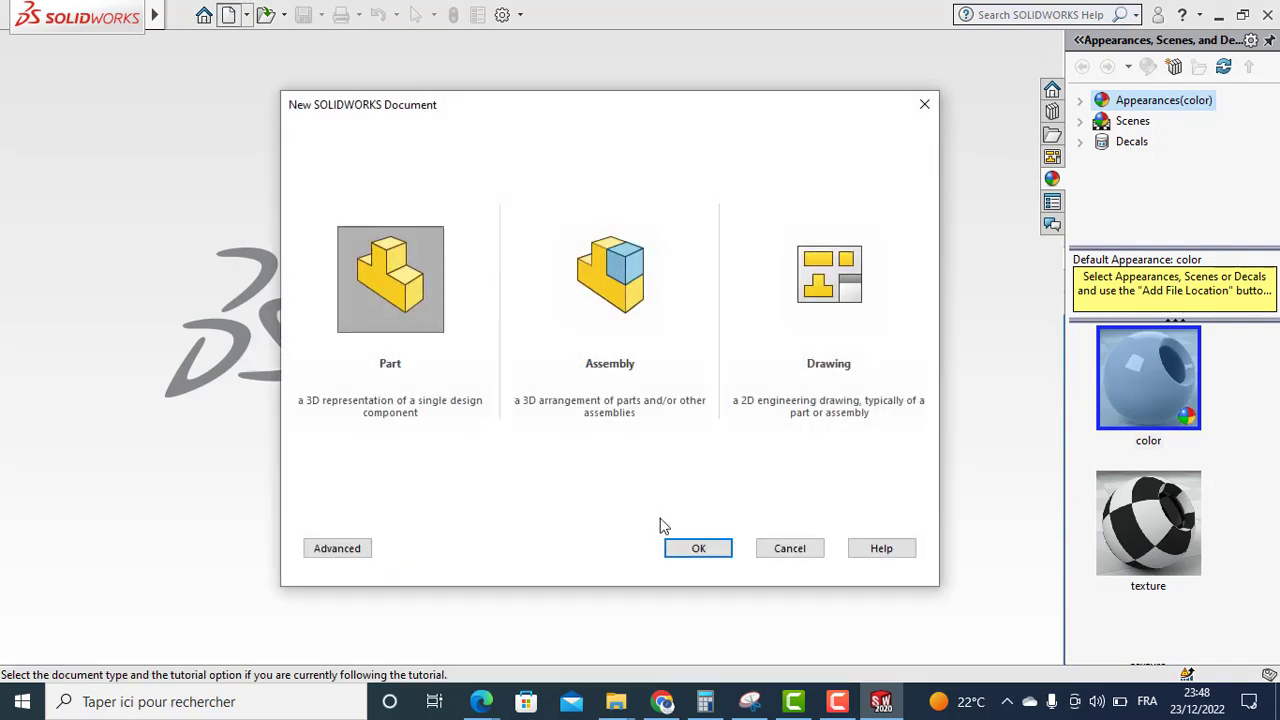
pyautogui.click(713, 553)
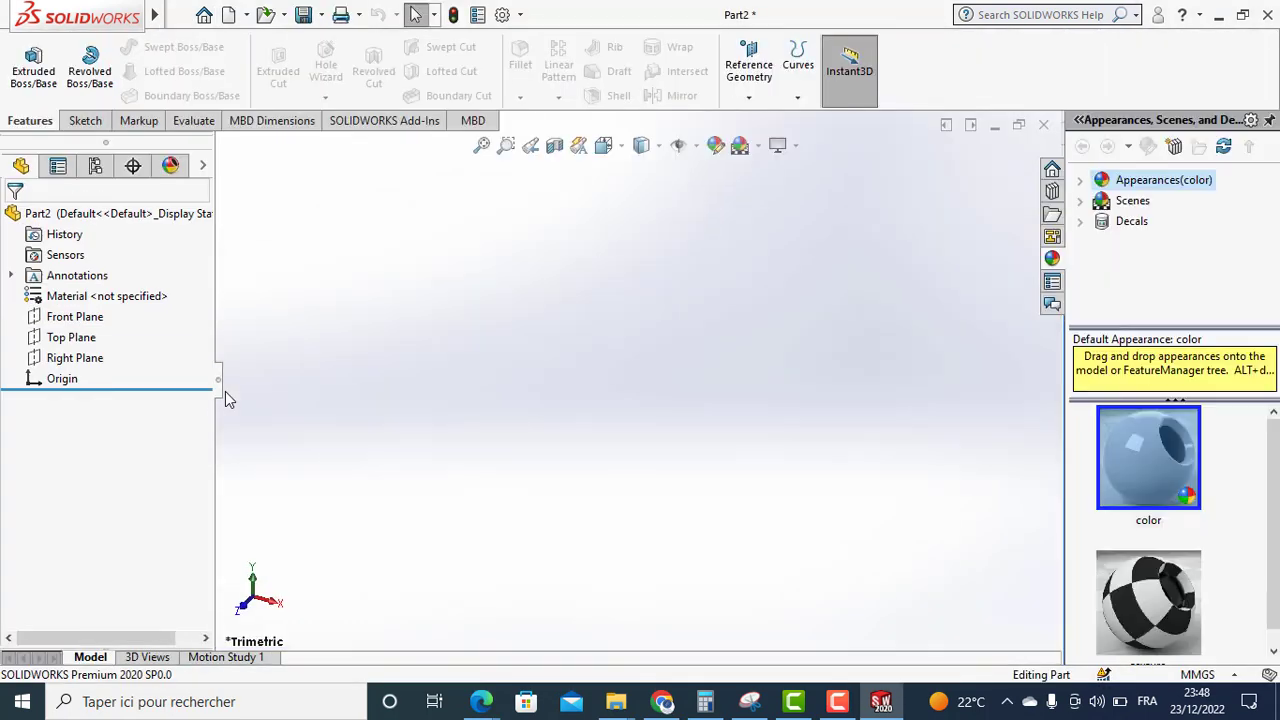
pyautogui.click(86, 317)
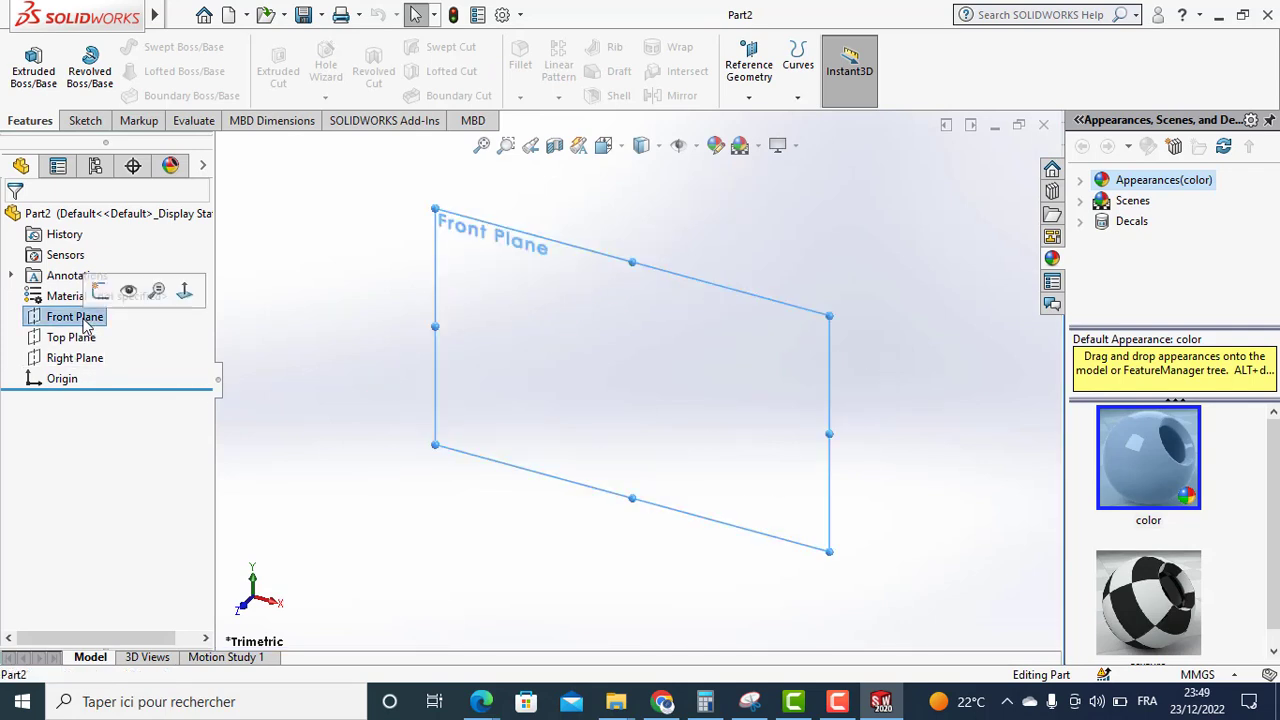
pyautogui.click(184, 291)
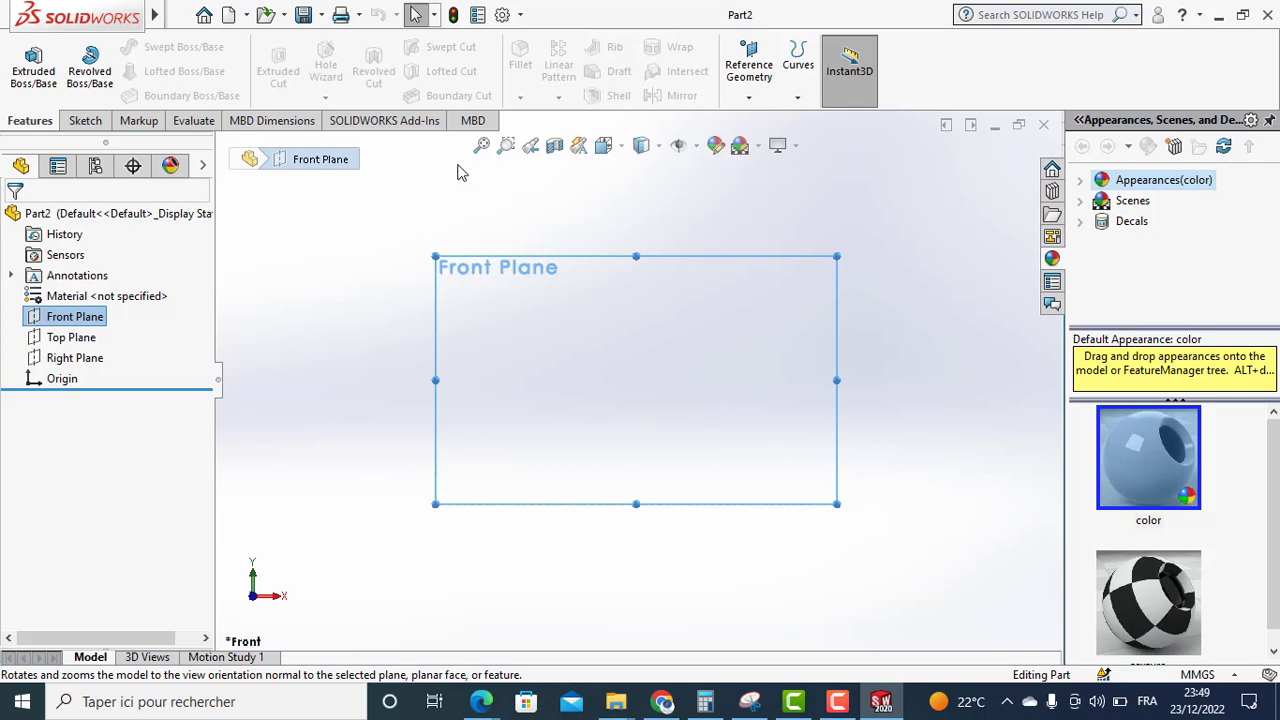
pyautogui.click(86, 122)
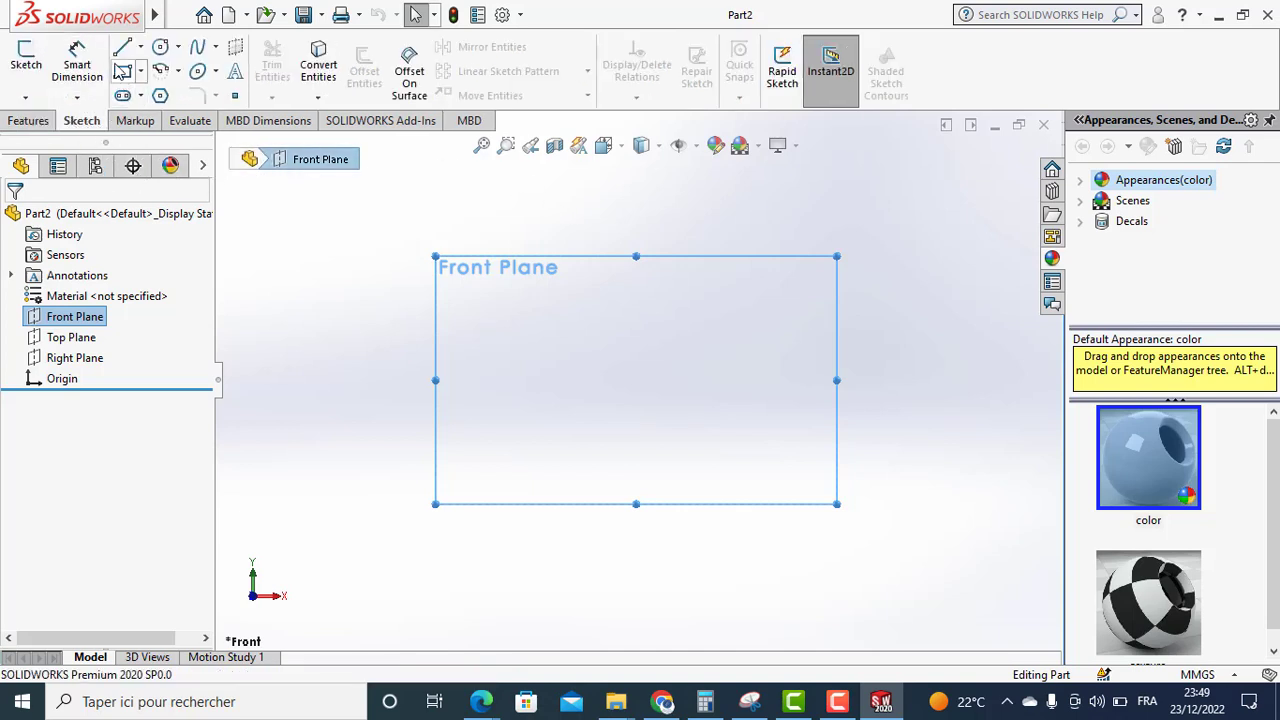
# Draw a closed eight-line S-shaped outline on Part2's Front Plane.
pyautogui.click(121, 47)
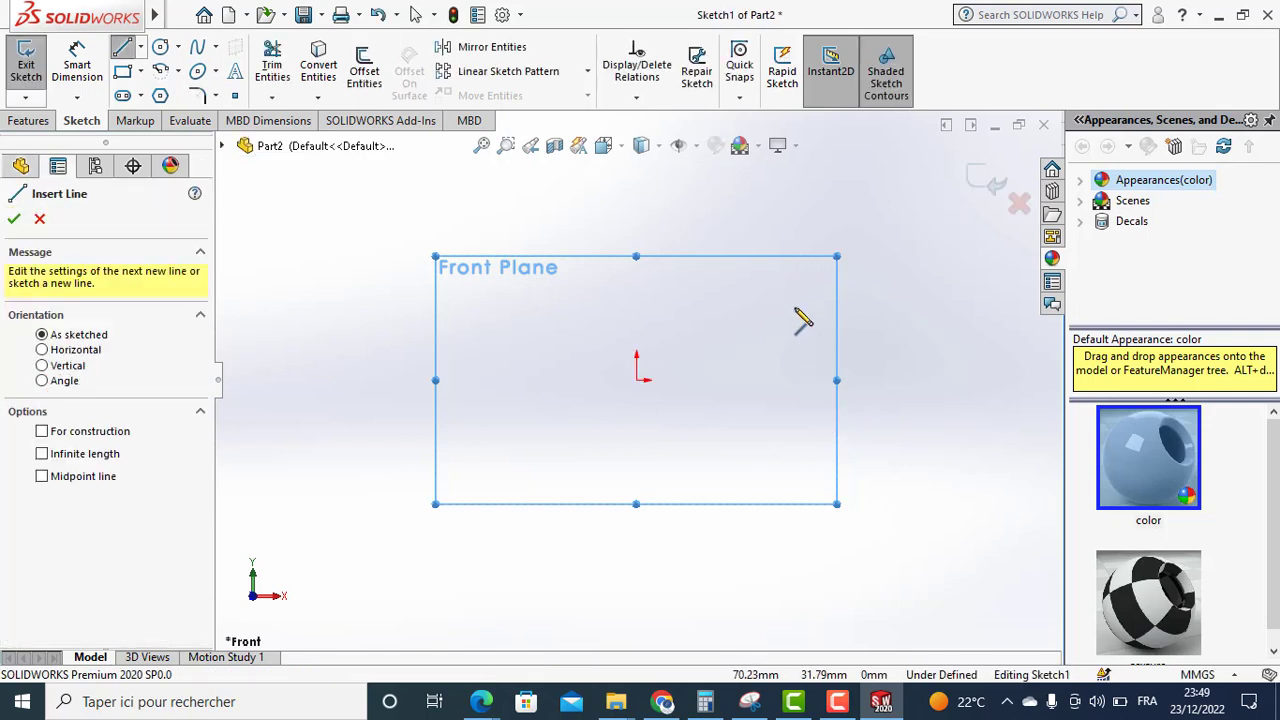
pyautogui.click(796, 298)
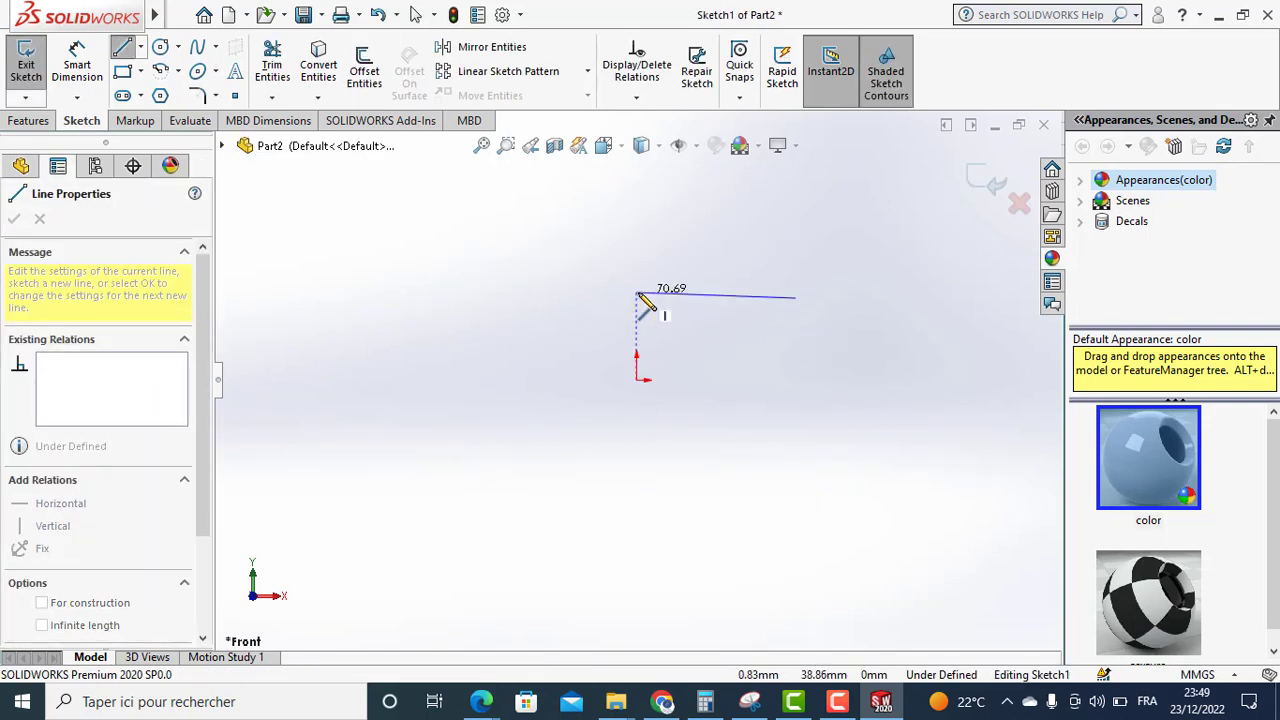
pyautogui.click(631, 297)
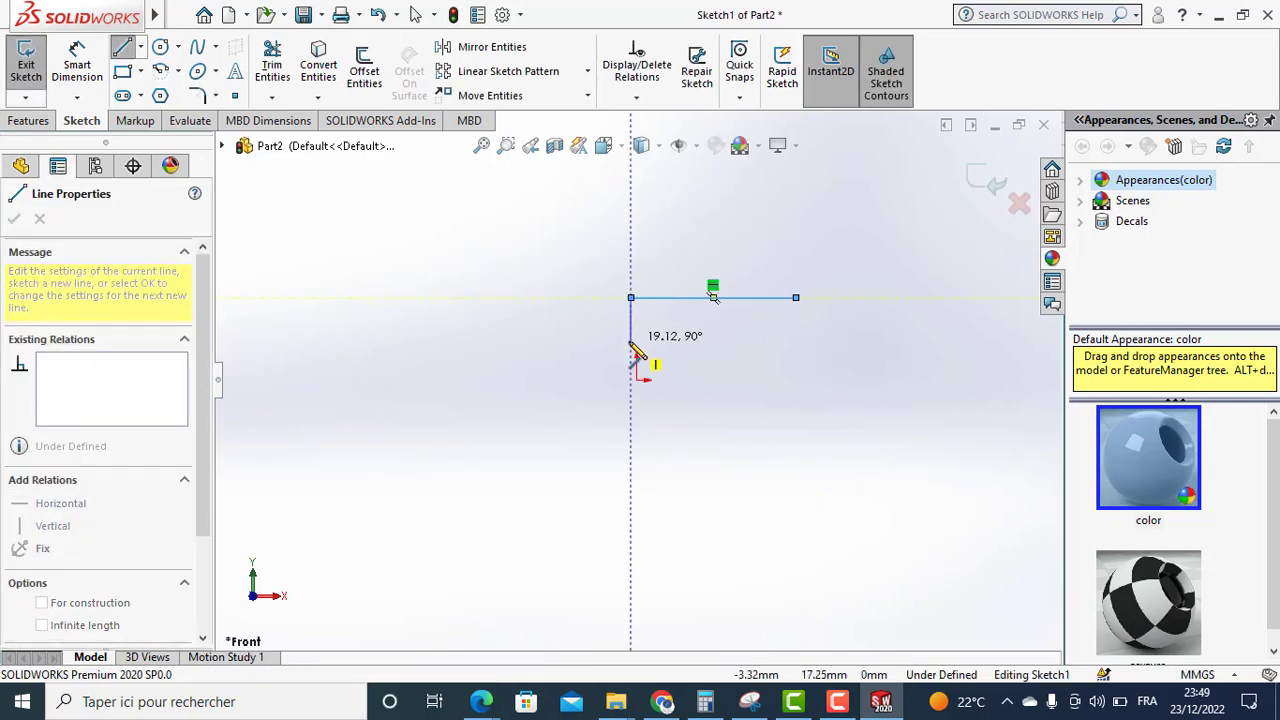
pyautogui.click(631, 345)
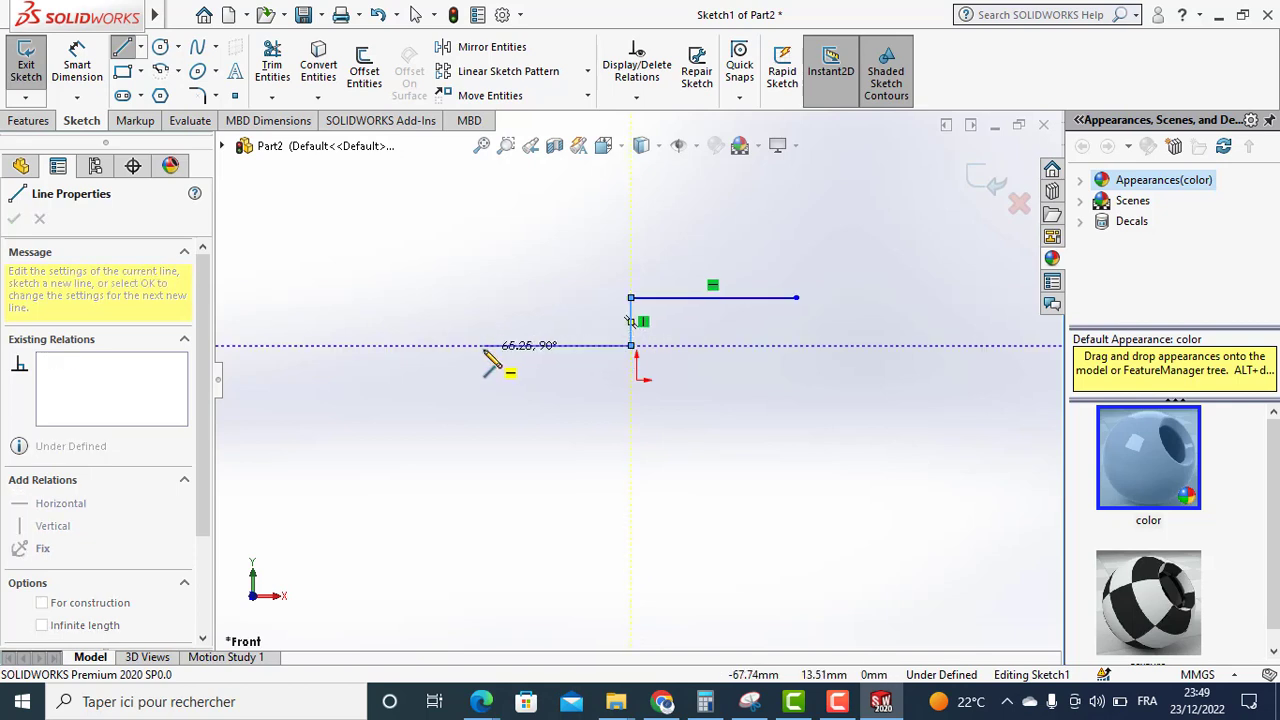
pyautogui.click(484, 345)
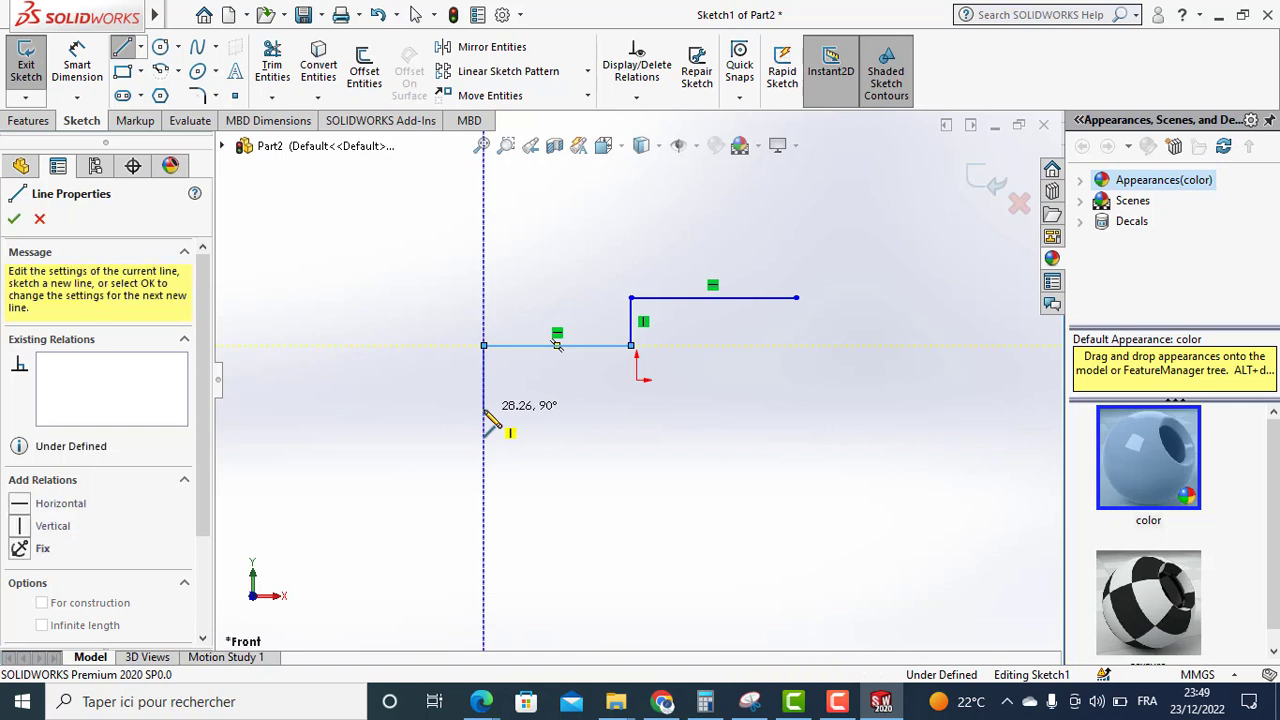
pyautogui.click(484, 409)
pyautogui.click(690, 409)
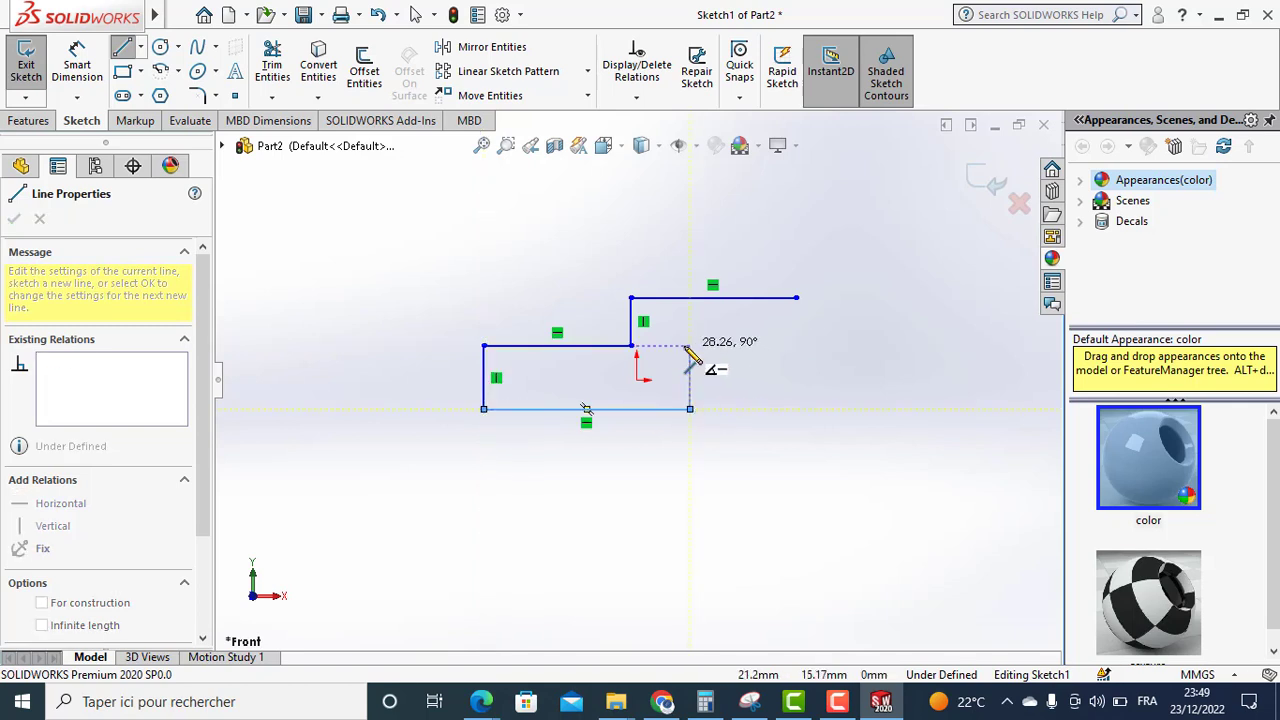
pyautogui.click(690, 345)
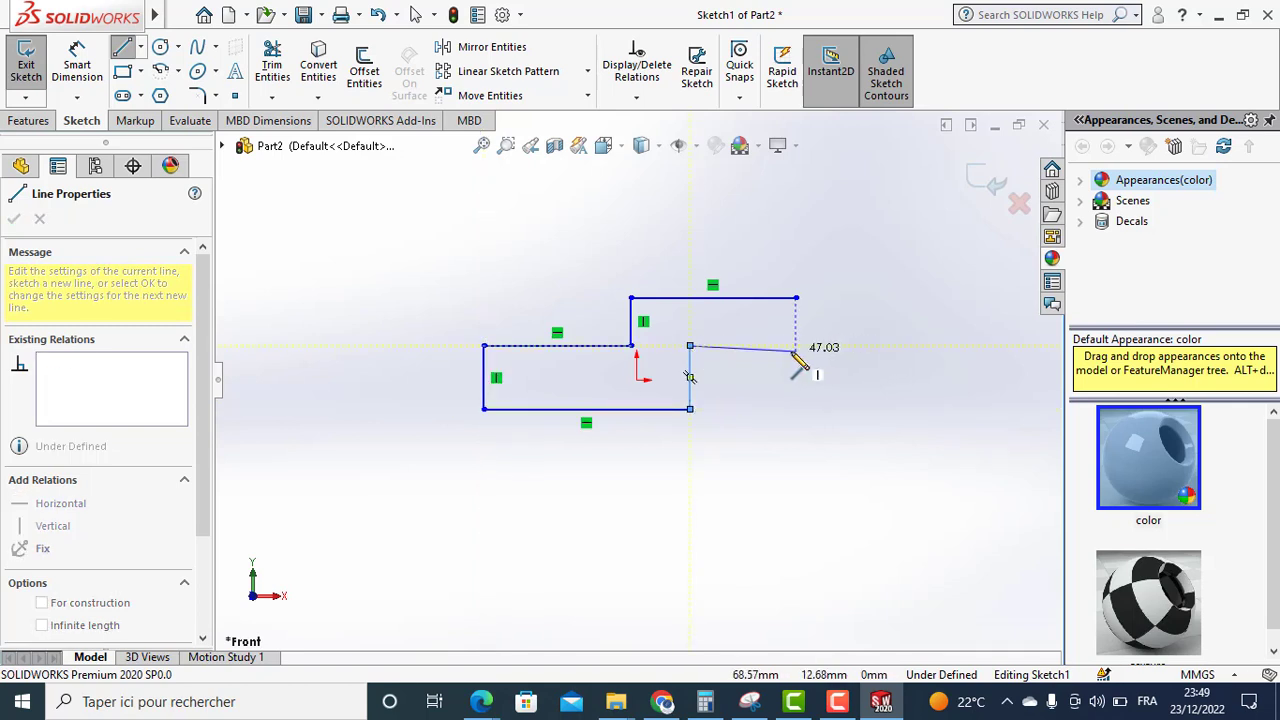
pyautogui.click(797, 345)
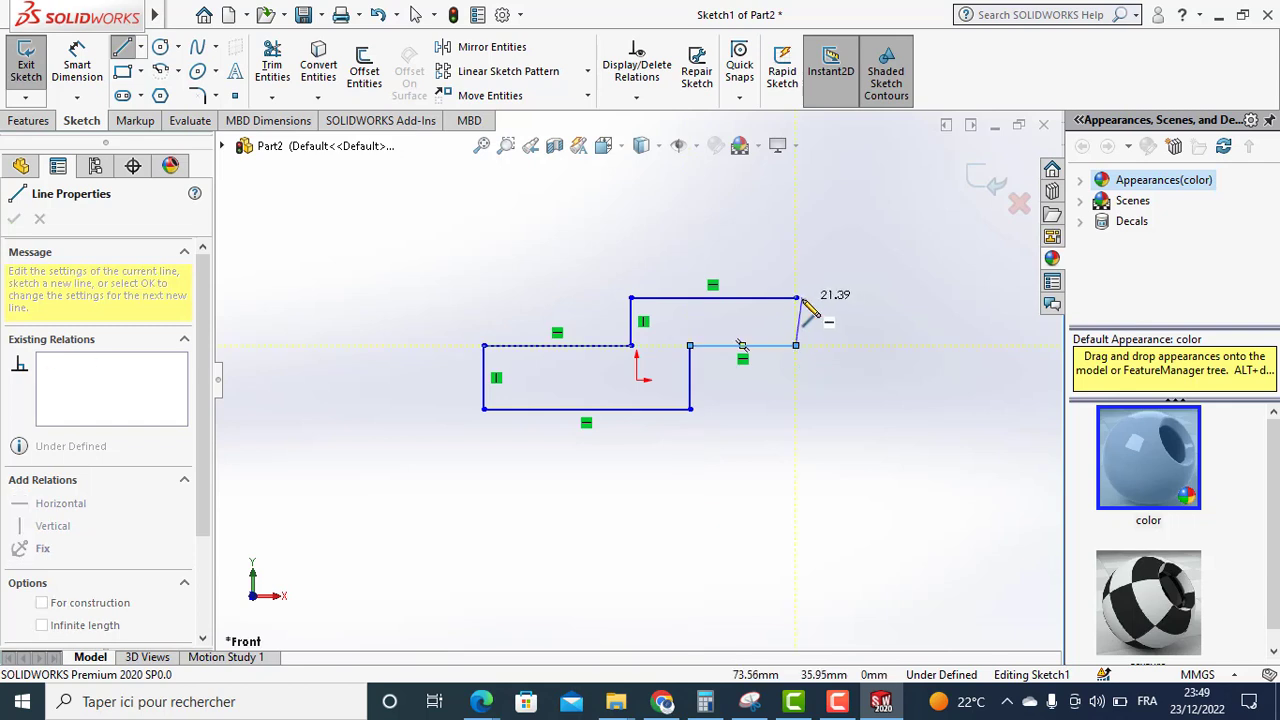
pyautogui.click(797, 298)
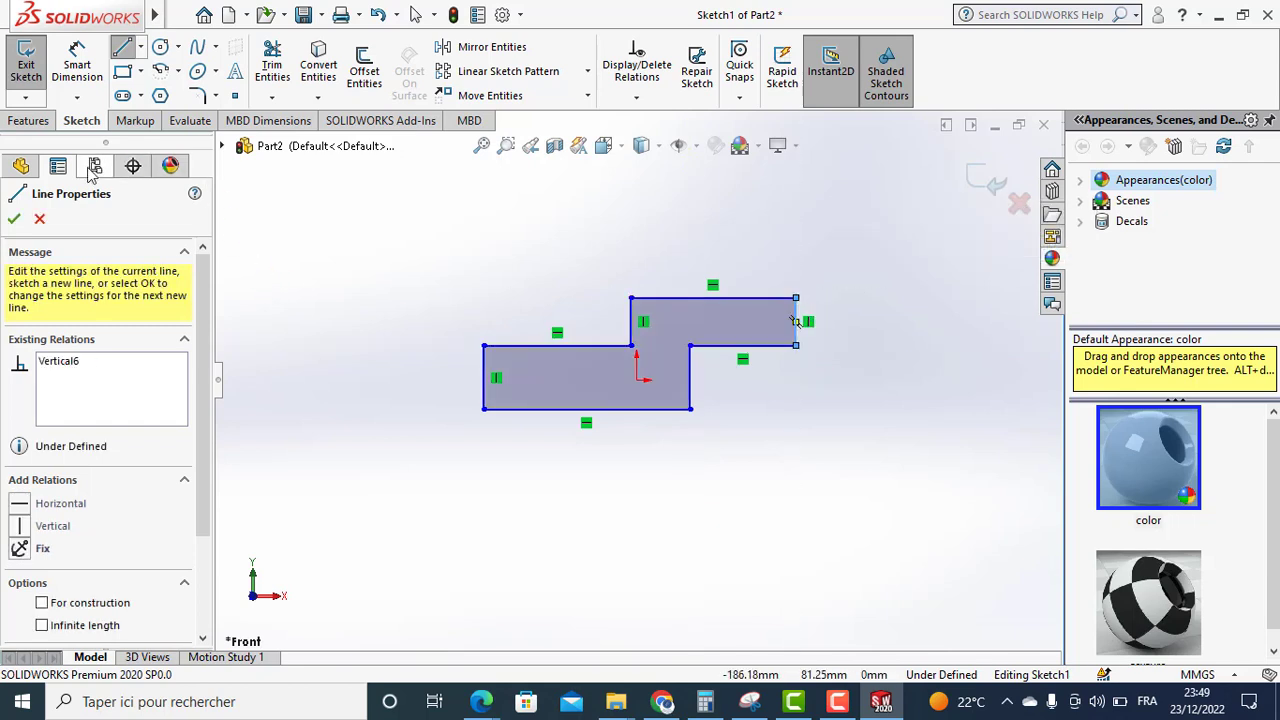
pyautogui.click(14, 220)
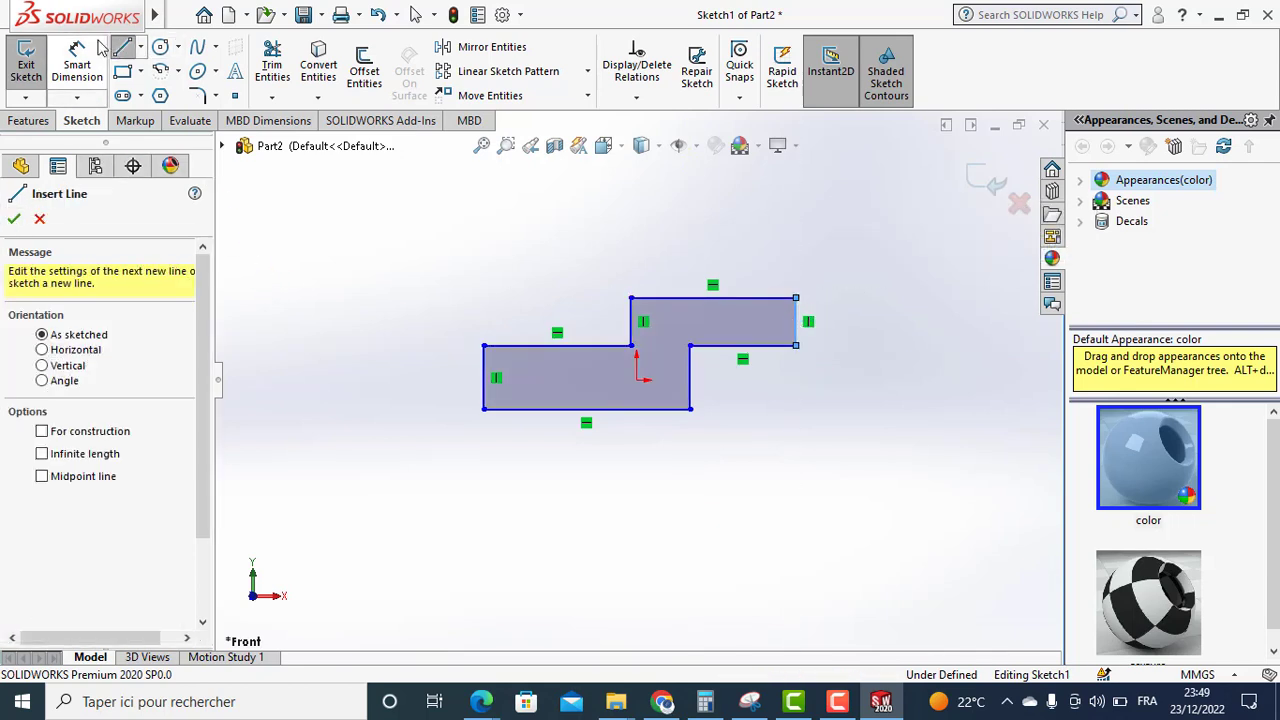
pyautogui.click(76, 68)
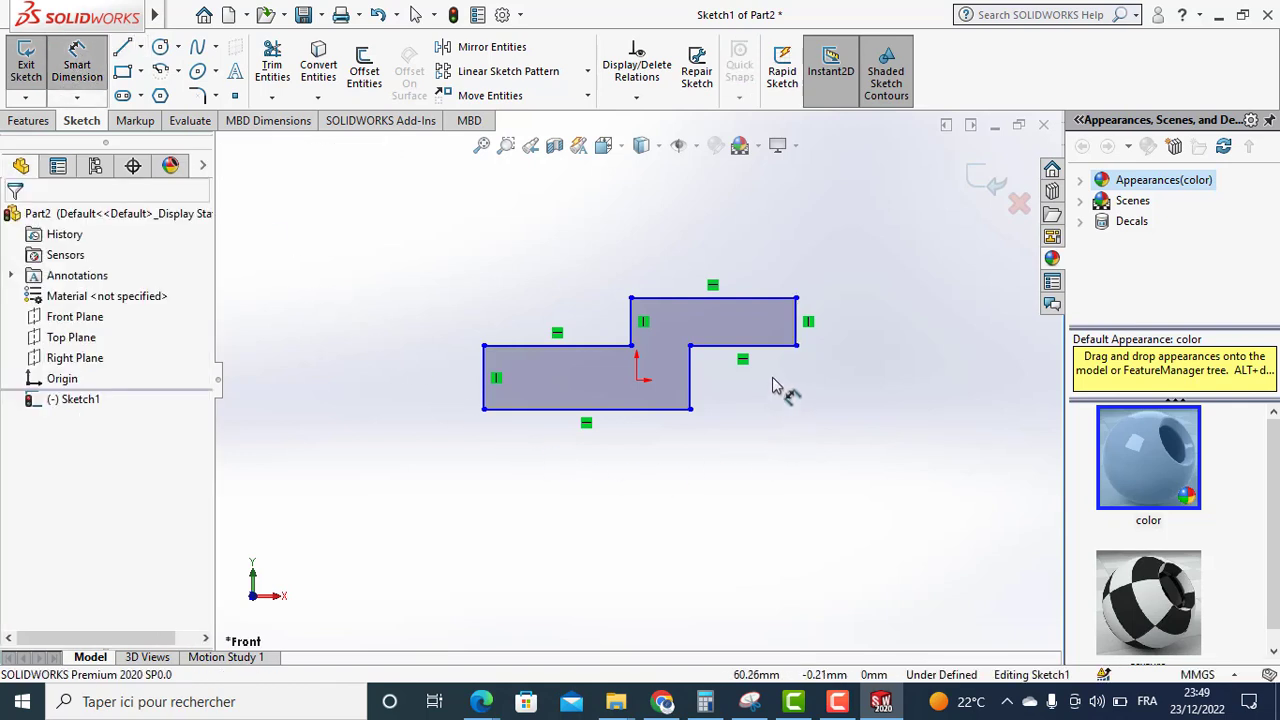
# Dimension the lower-right edge 30, the top edge 60 and the right edge 30 mm.
pyautogui.click(772, 347)
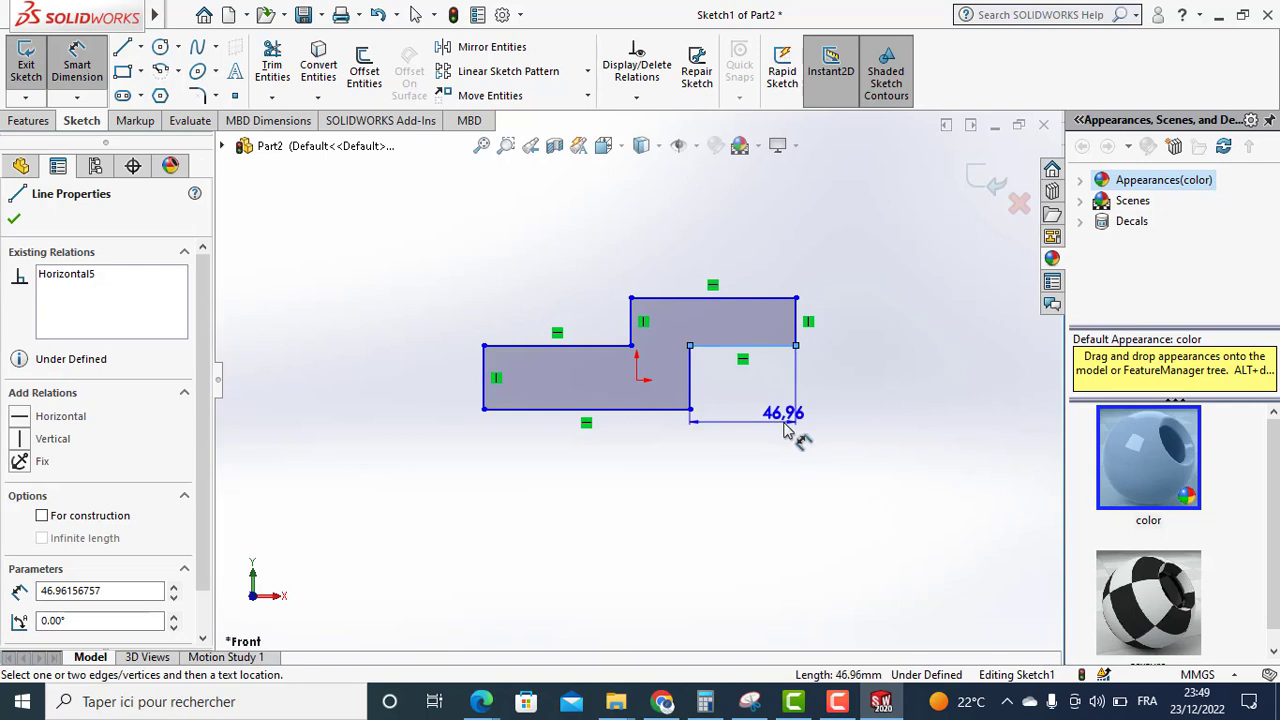
pyautogui.click(757, 459)
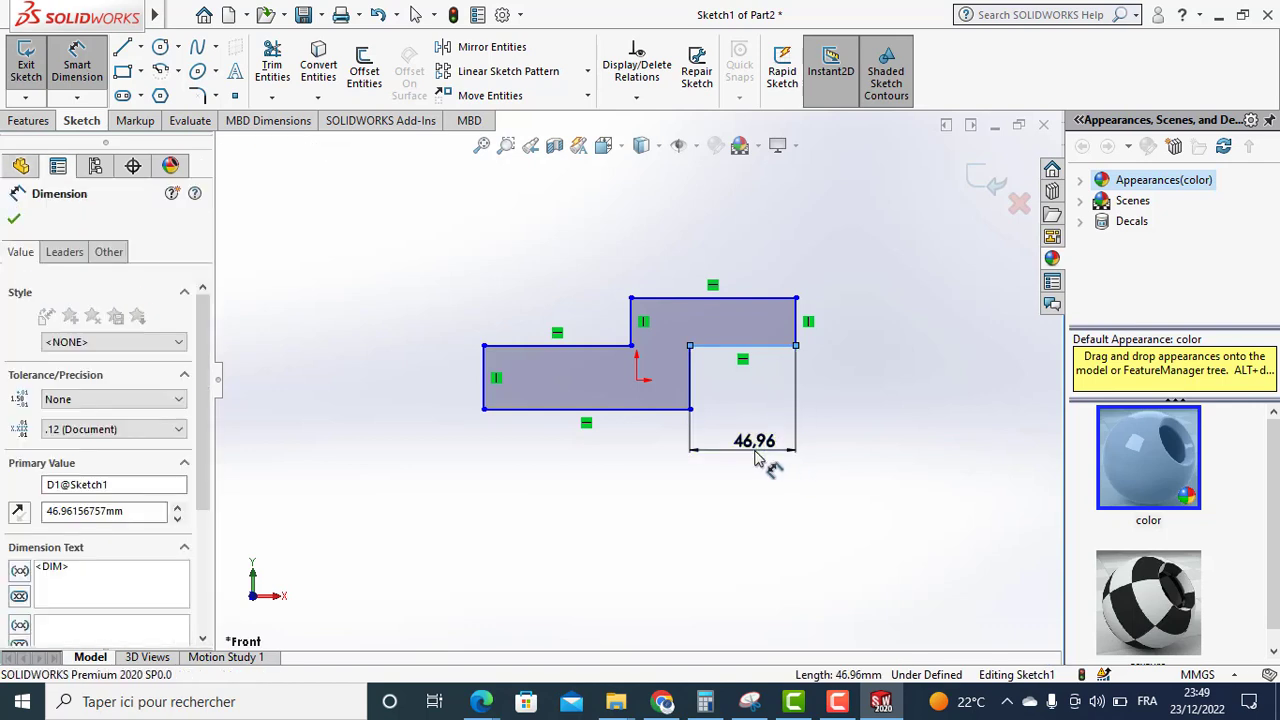
pyautogui.write('30')
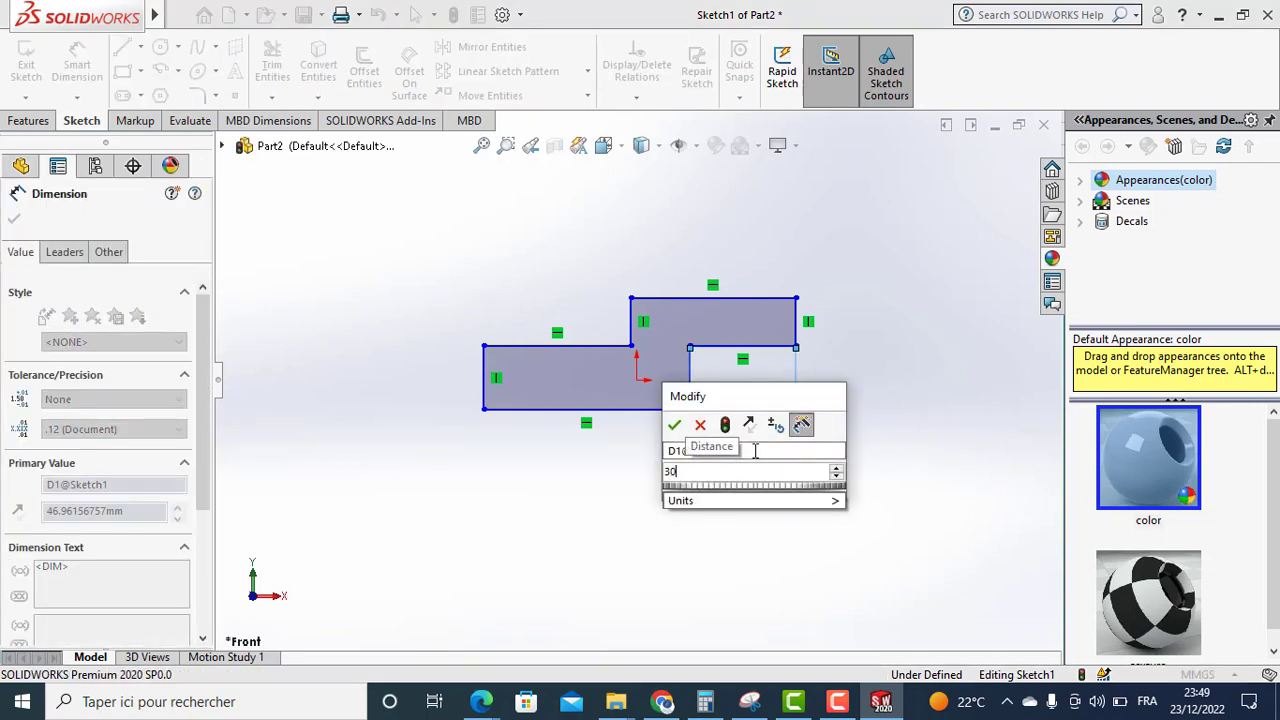
pyautogui.press('Return')
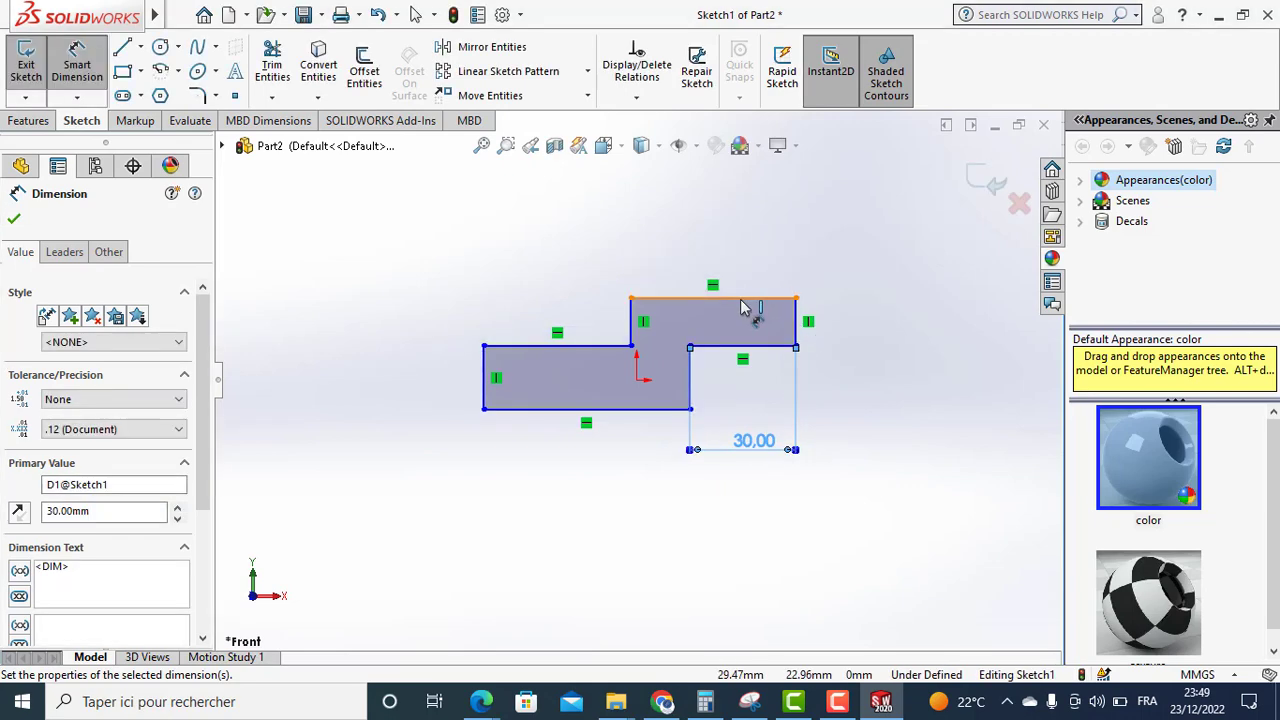
pyautogui.click(735, 297)
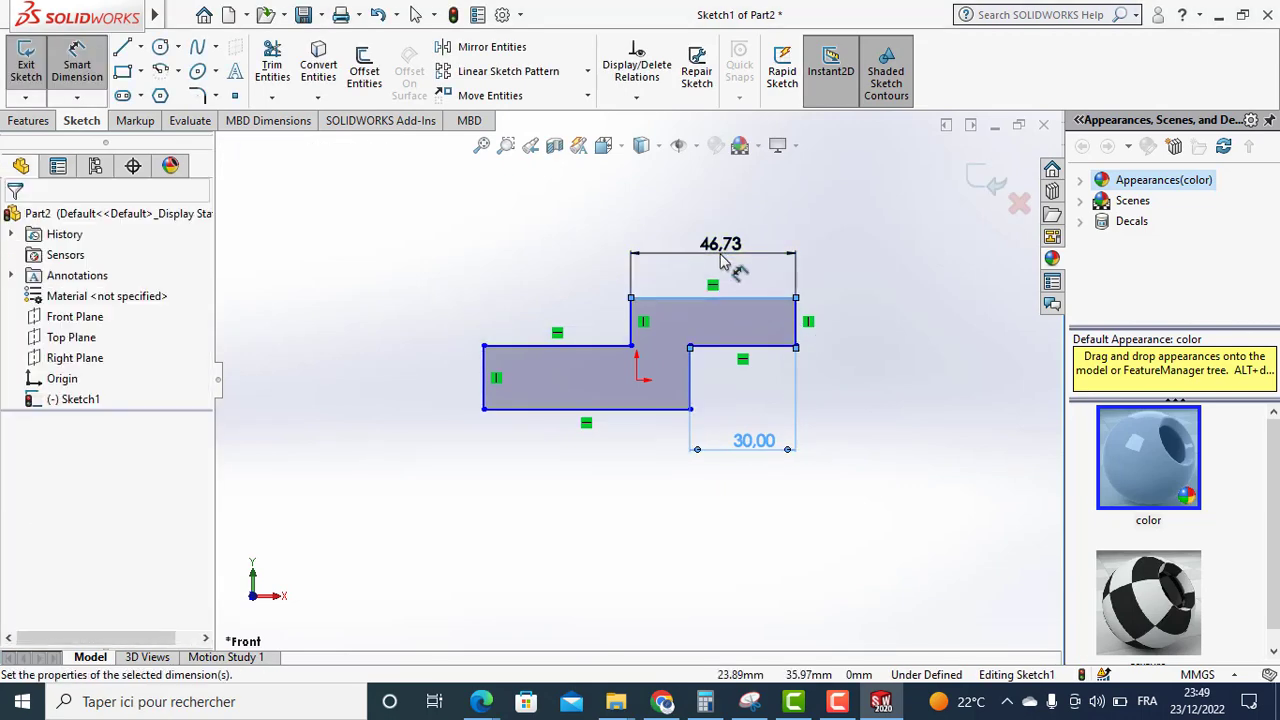
pyautogui.doubleClick(722, 260)
pyautogui.write('60')
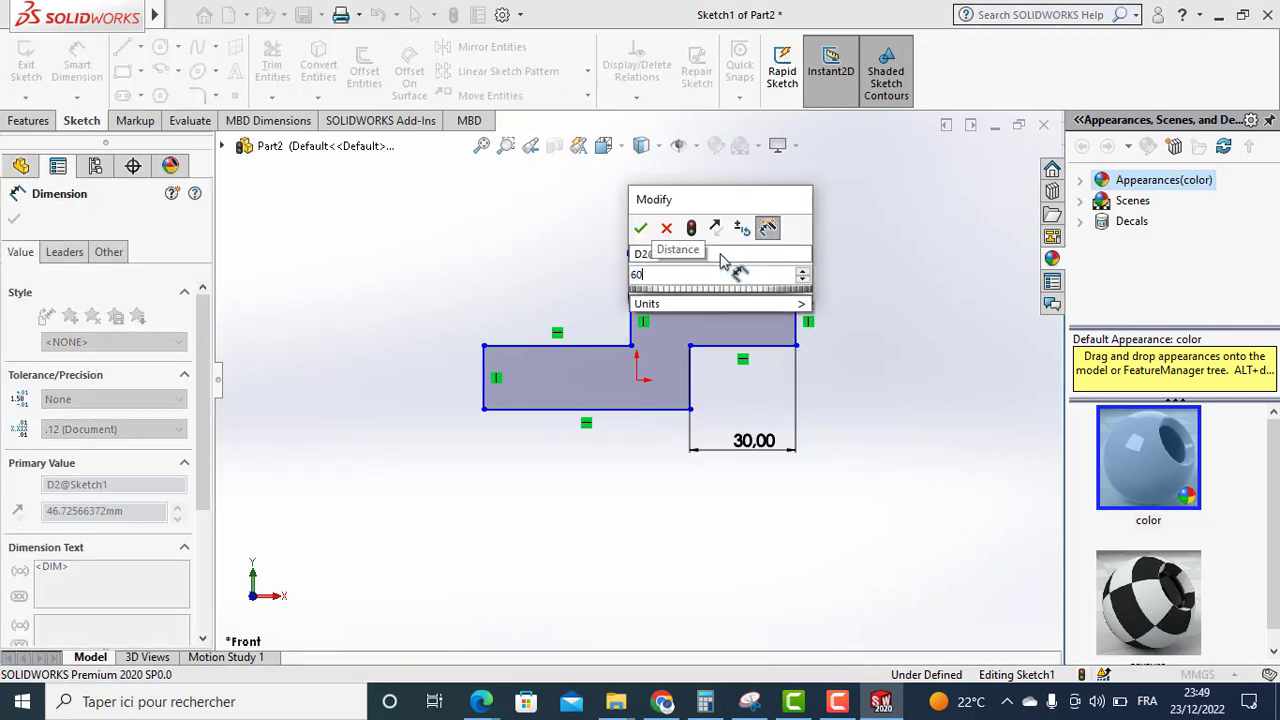
pyautogui.press('Return')
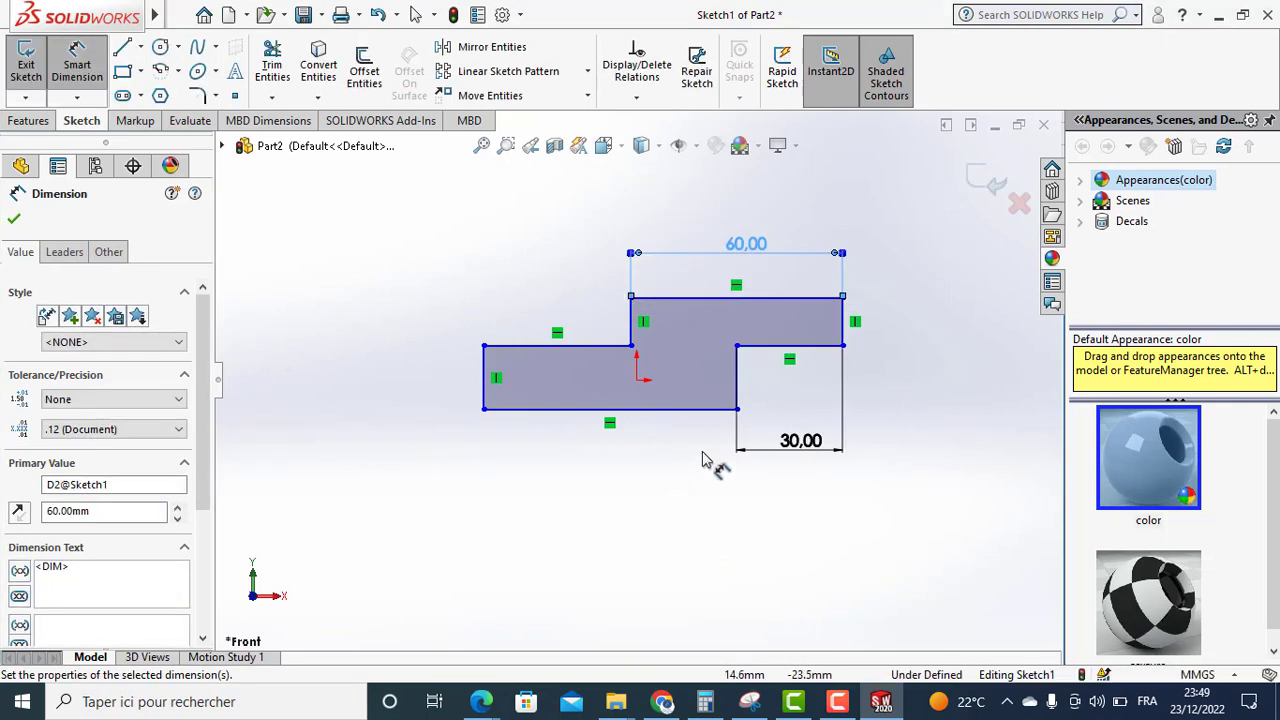
pyautogui.click(847, 325)
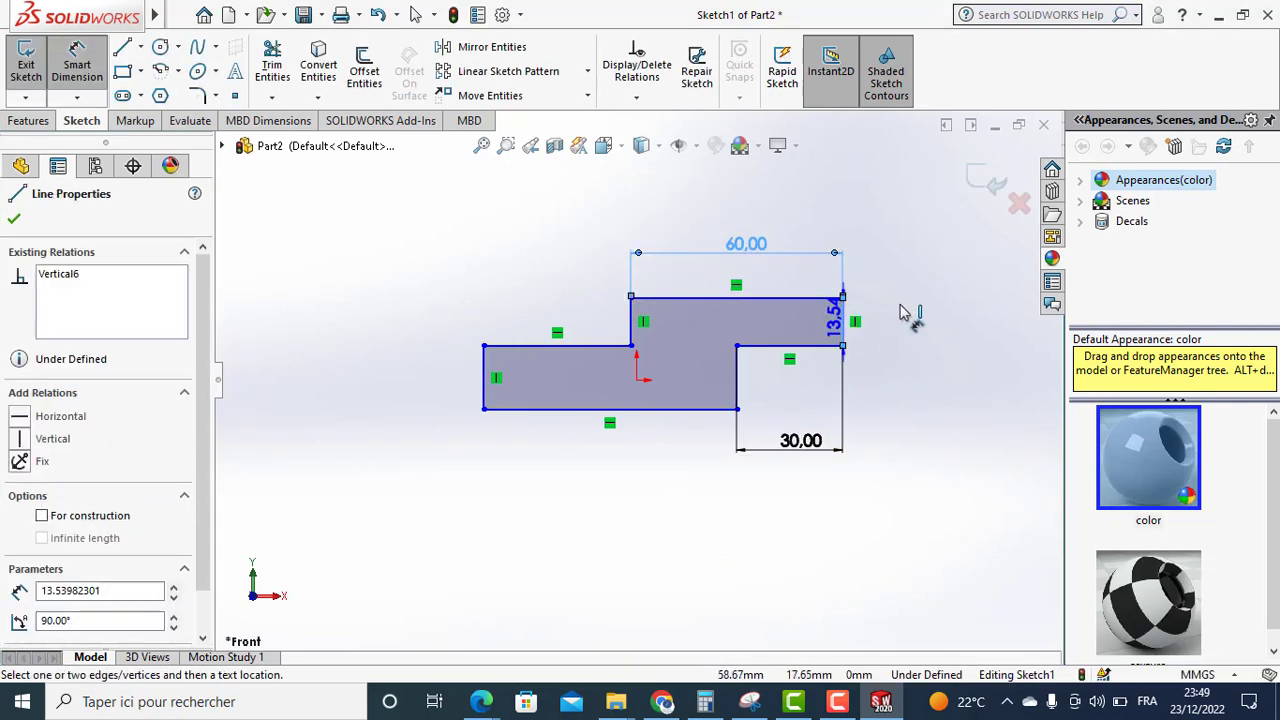
pyautogui.click(916, 318)
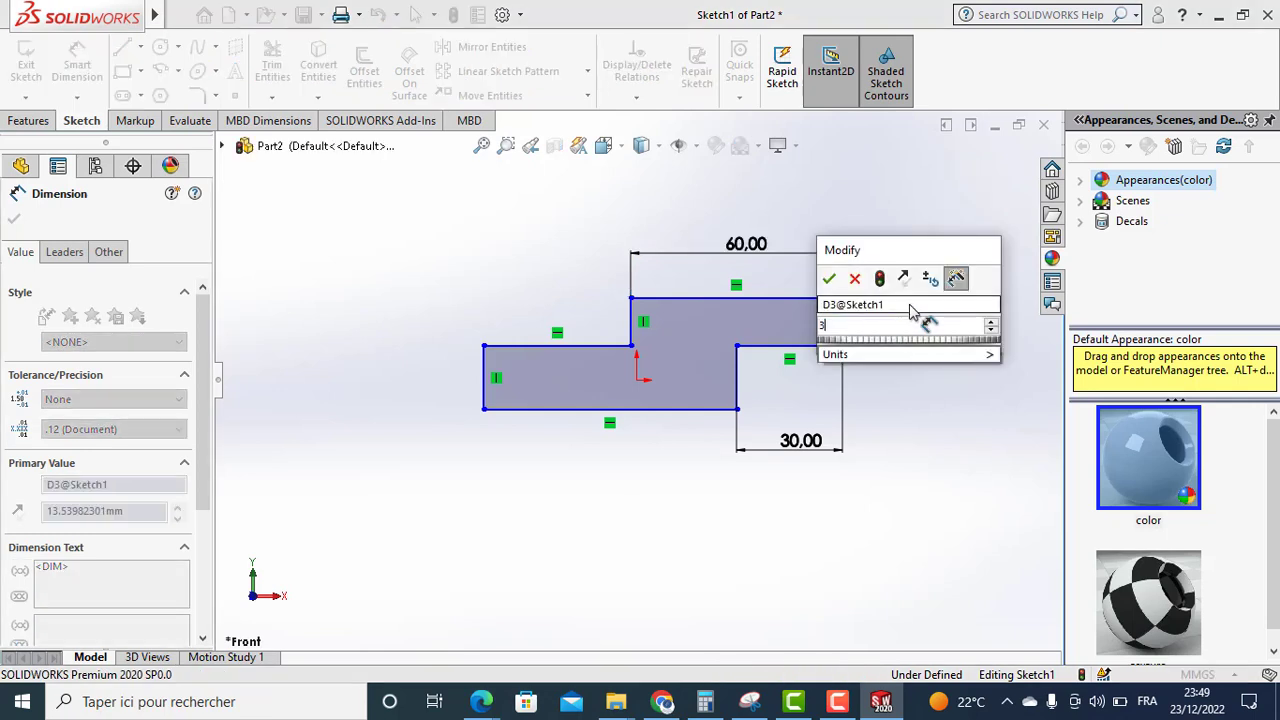
pyautogui.write('30')
pyautogui.press('Return')
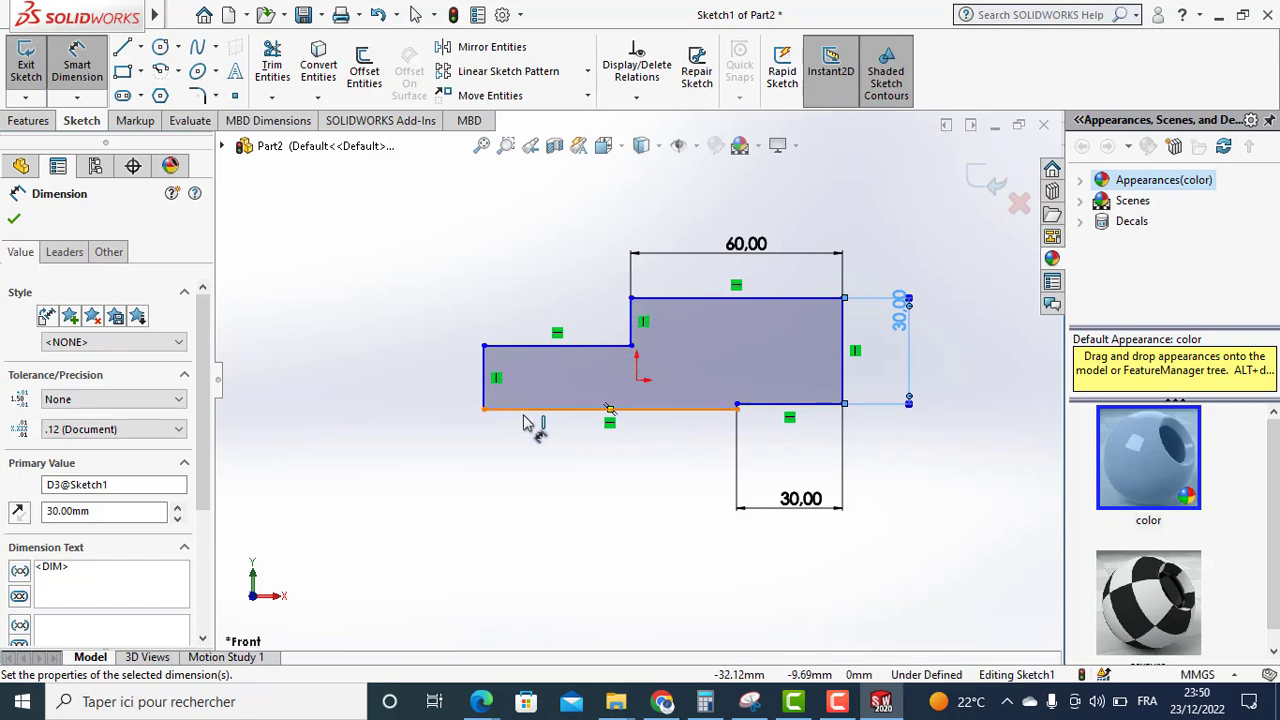
# Dimension the left edge and the vertical step edge to 30 mm each.
pyautogui.click(484, 385)
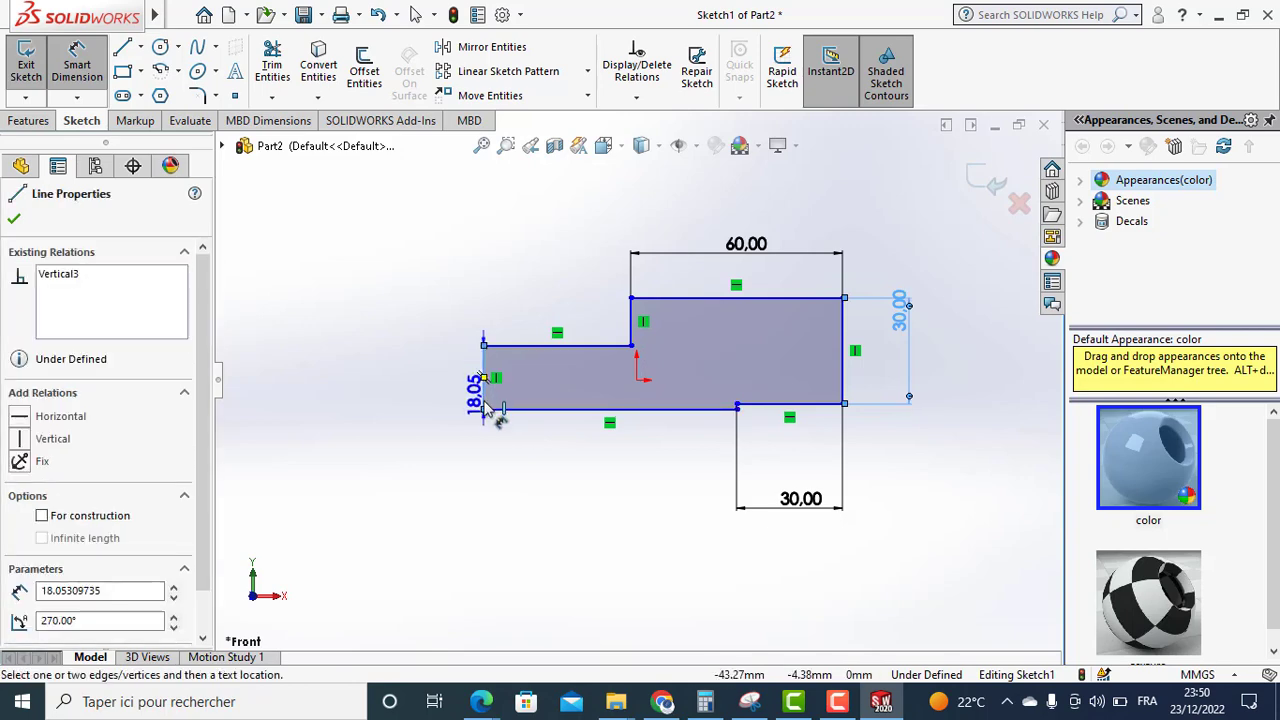
pyautogui.click(430, 382)
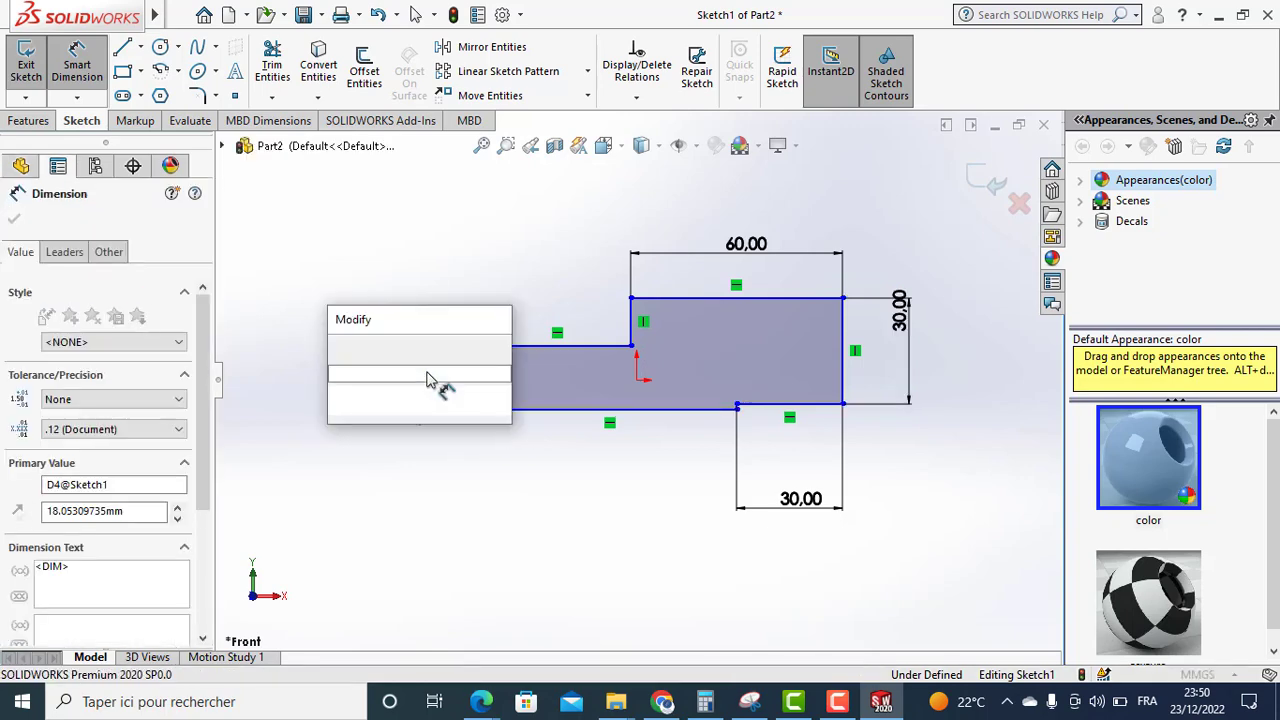
pyautogui.write('30')
pyautogui.press('Return')
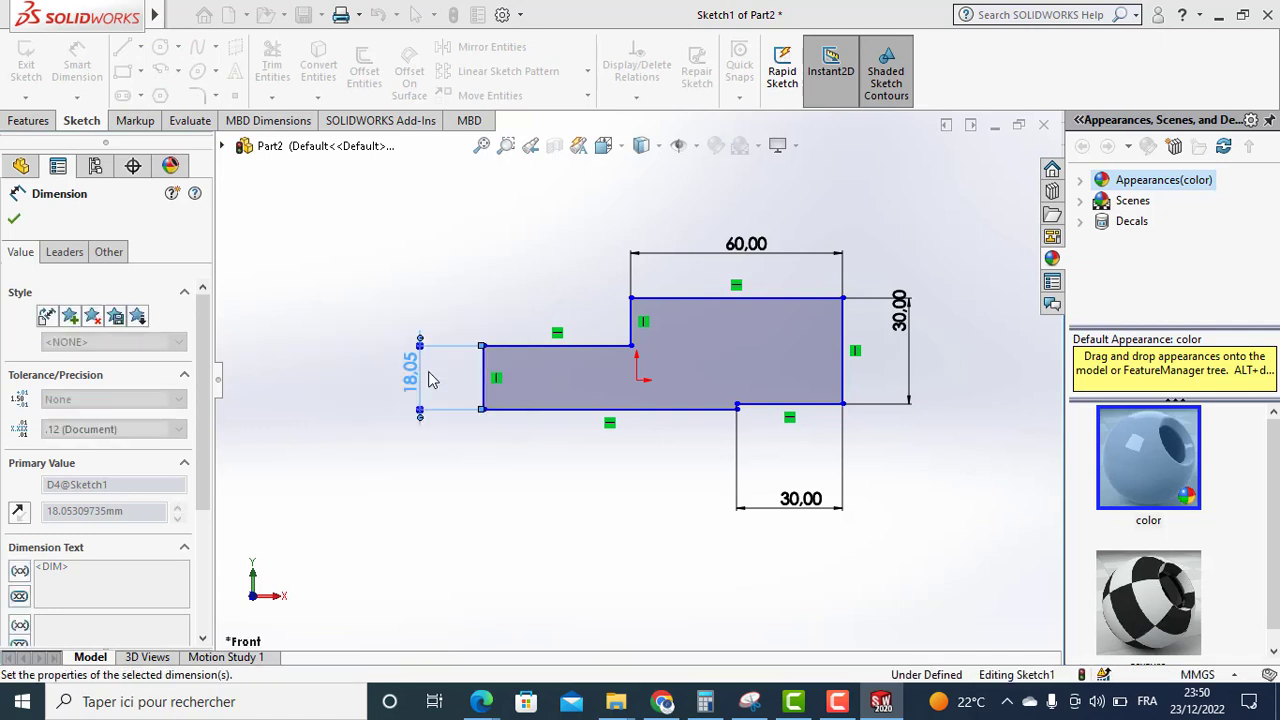
pyautogui.click(631, 324)
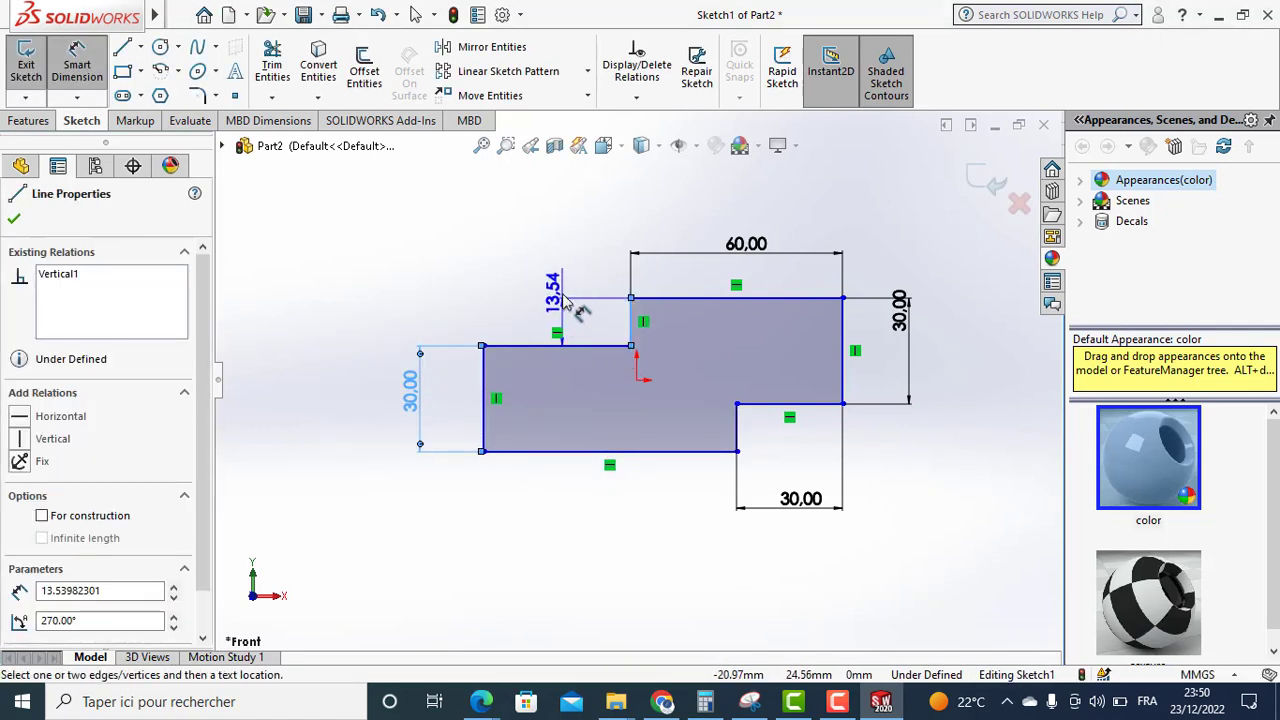
pyautogui.click(565, 303)
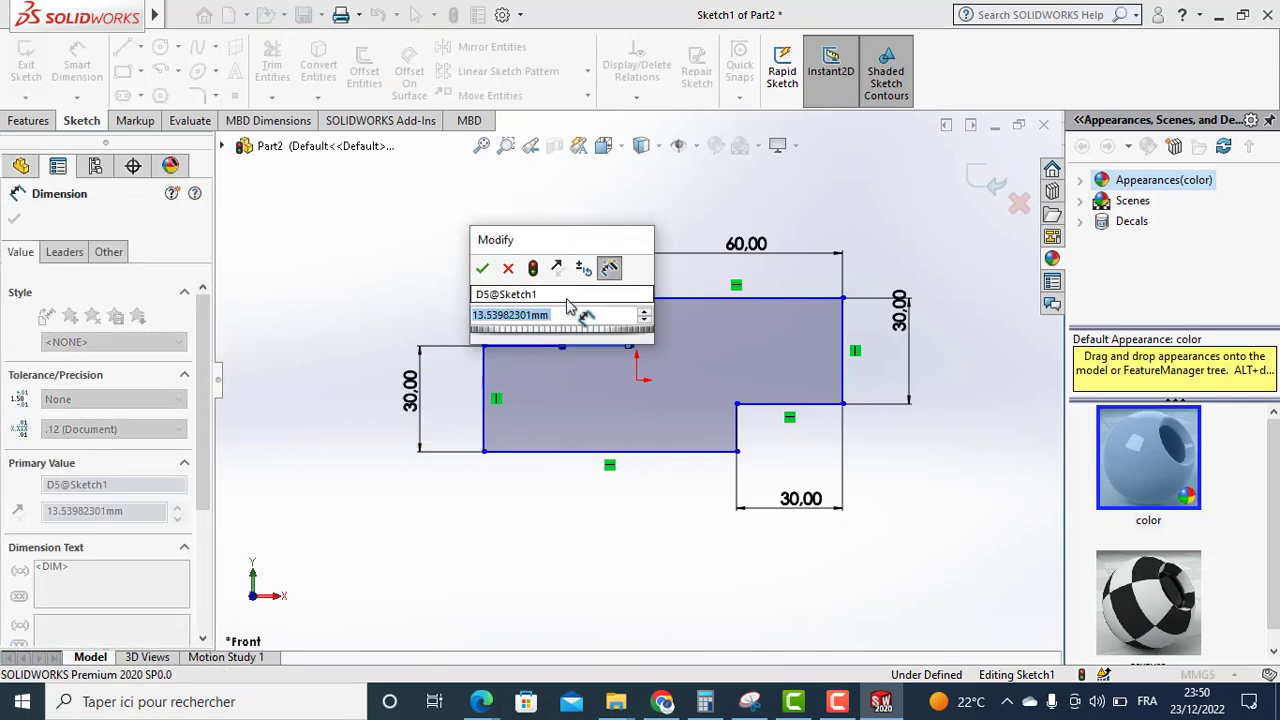
pyautogui.write('30')
pyautogui.press('Return')
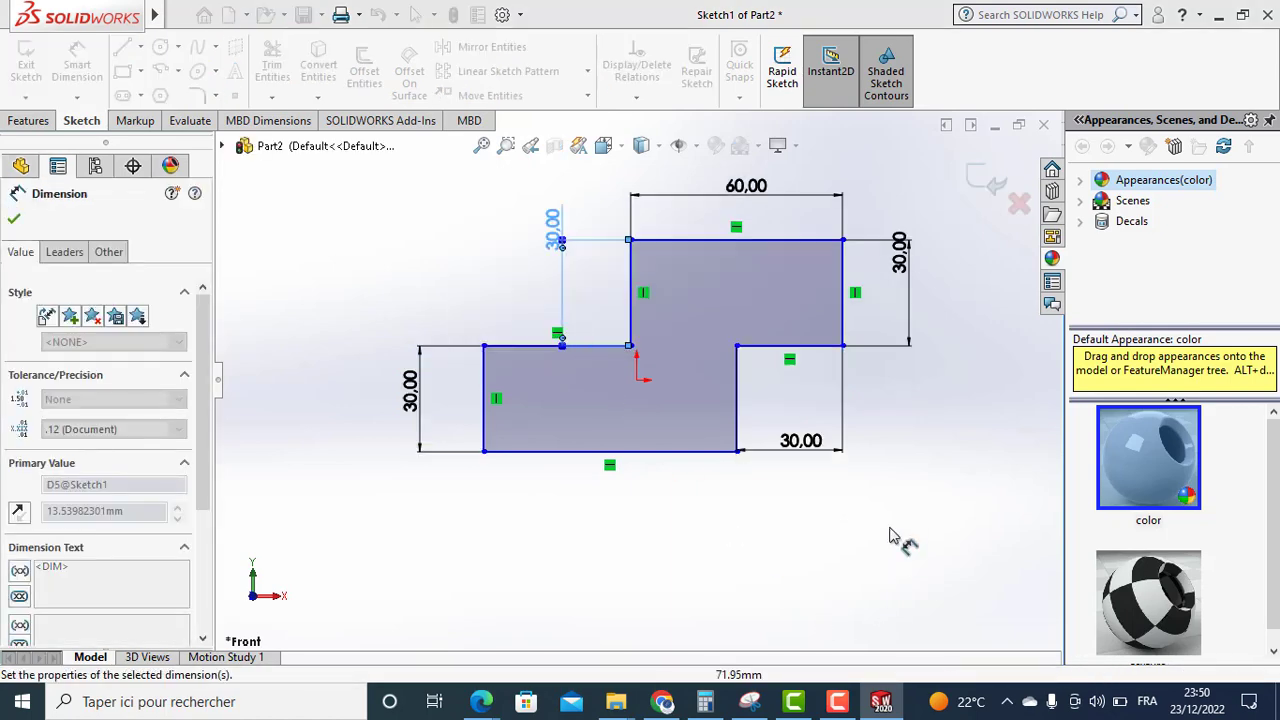
# Dimension the lower-right vertical edge 30 mm and the bottom edge 60 mm.
pyautogui.click(737, 400)
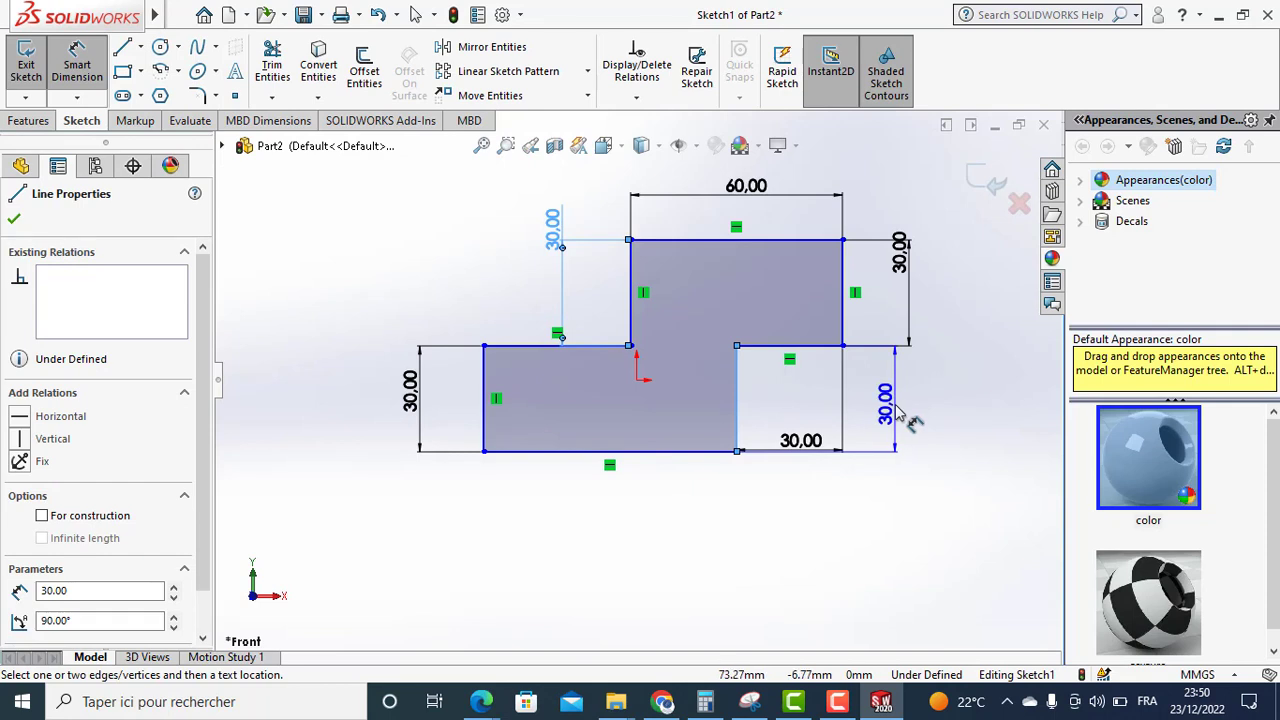
pyautogui.press('Escape')
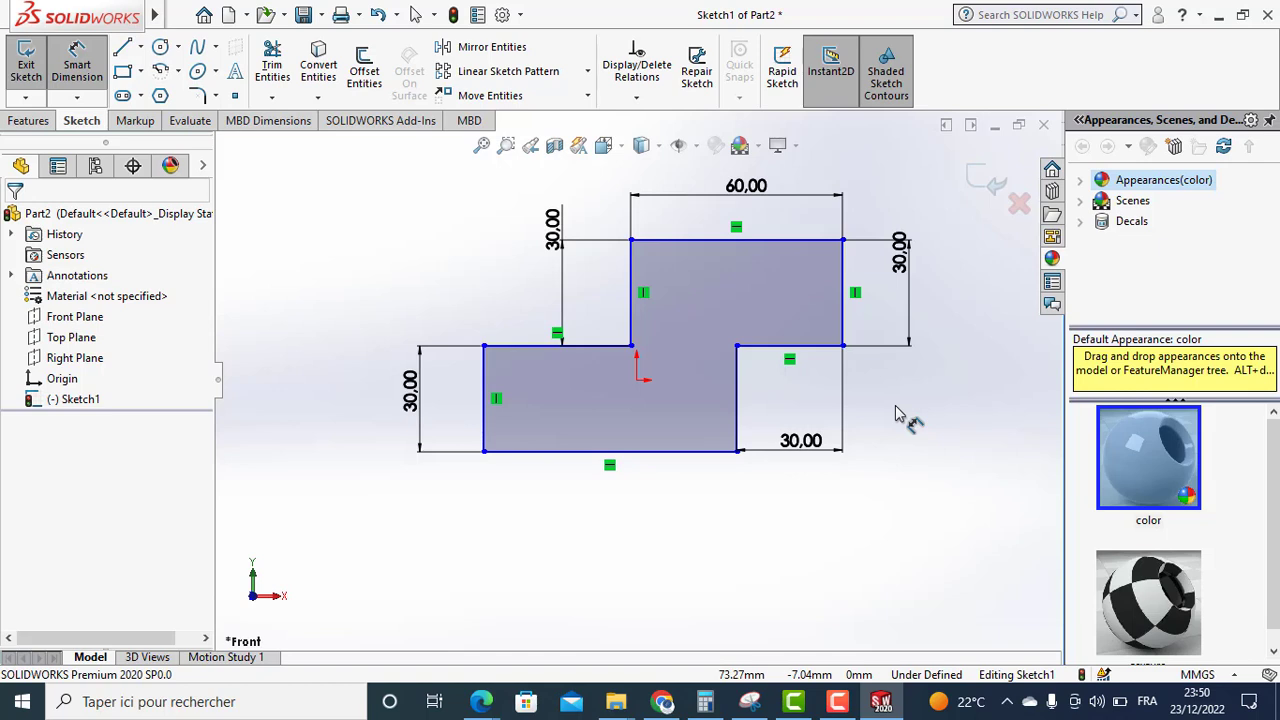
pyautogui.click(737, 397)
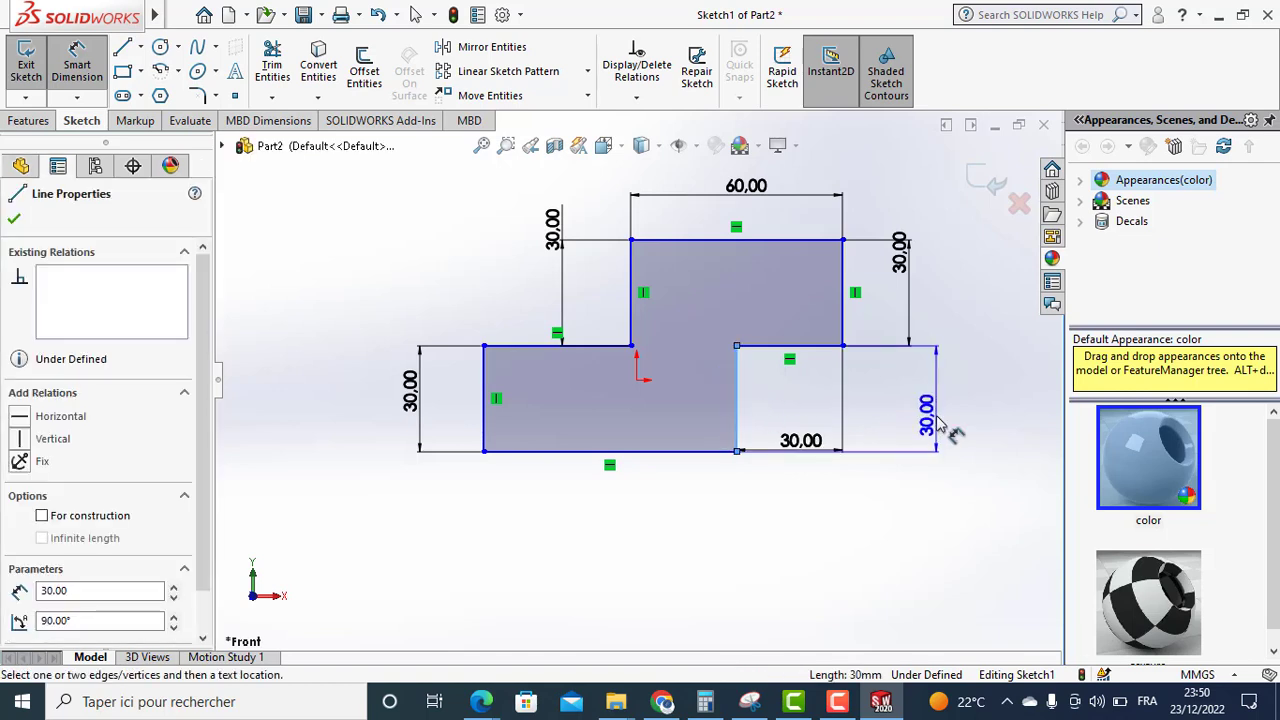
pyautogui.click(940, 425)
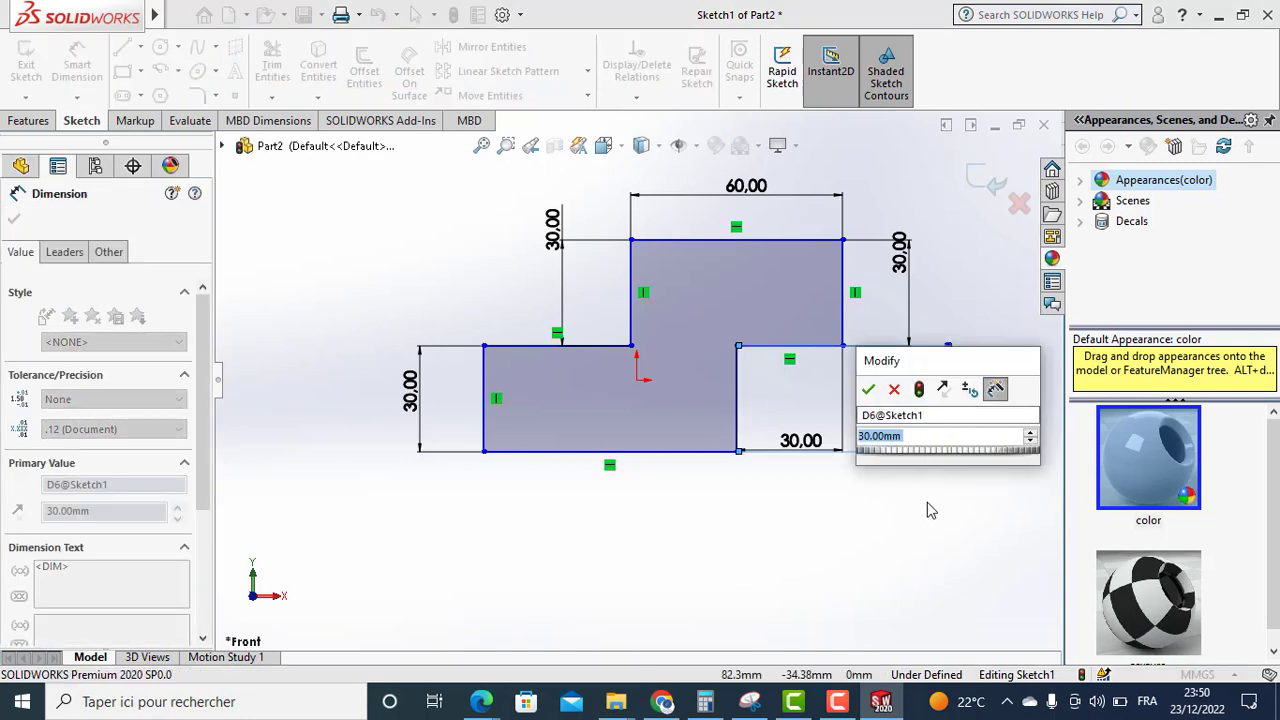
pyautogui.press('Return')
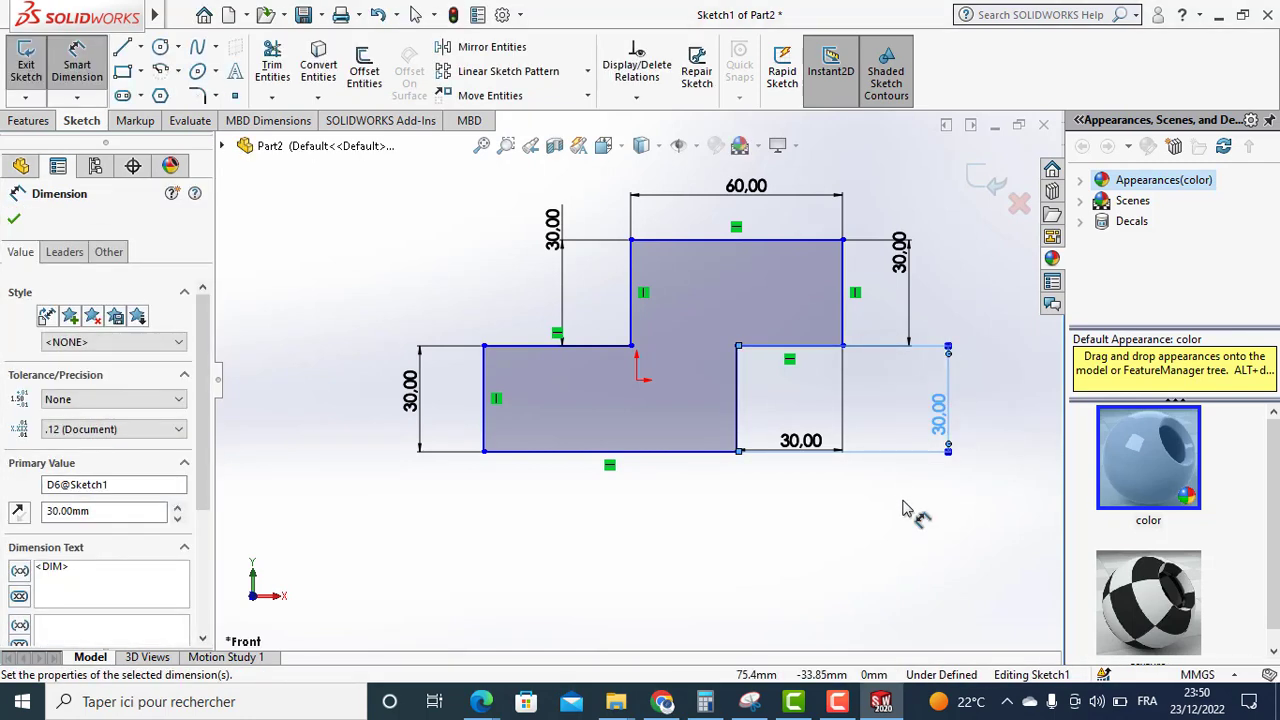
pyautogui.click(588, 454)
pyautogui.click(585, 514)
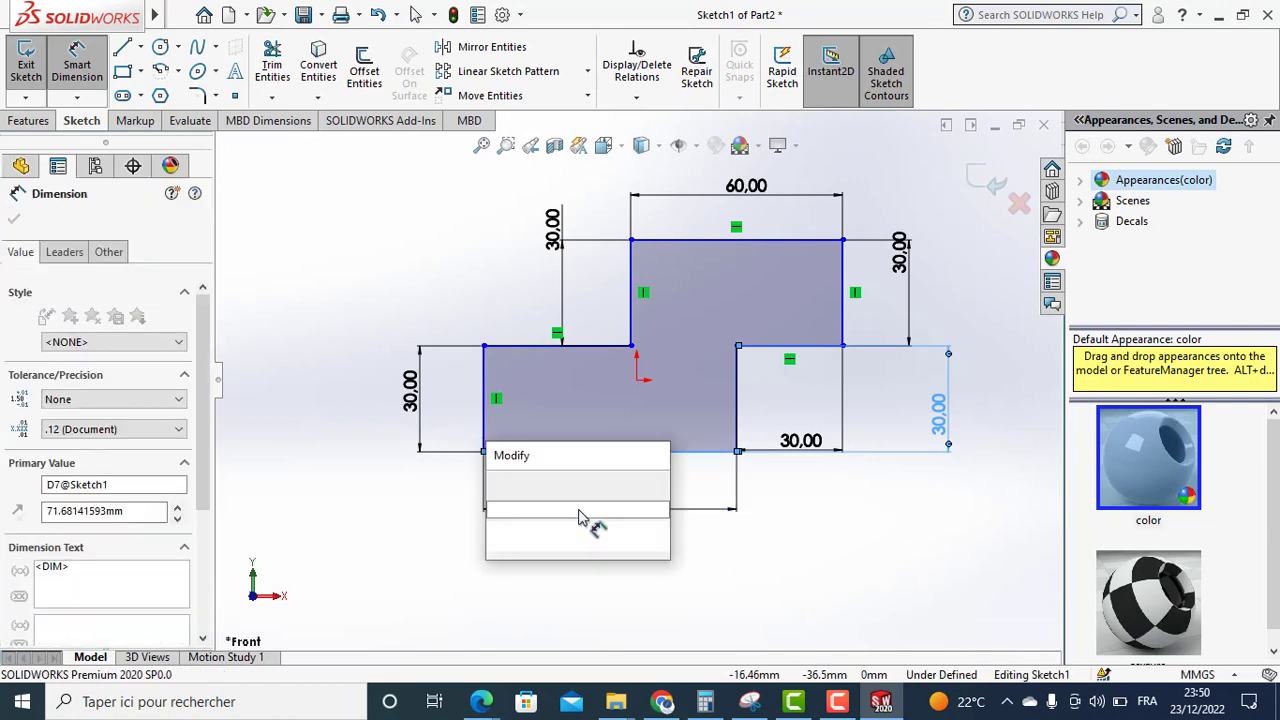
pyautogui.write('60')
pyautogui.press('Return')
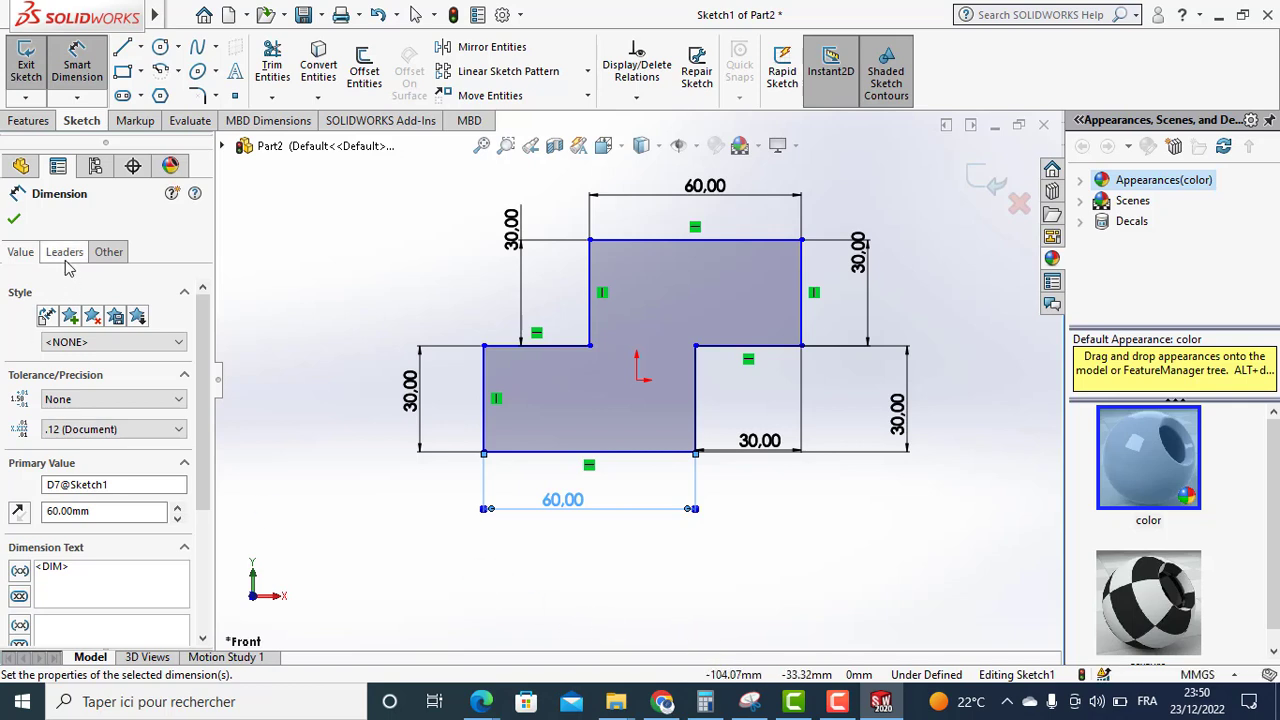
pyautogui.click(13, 219)
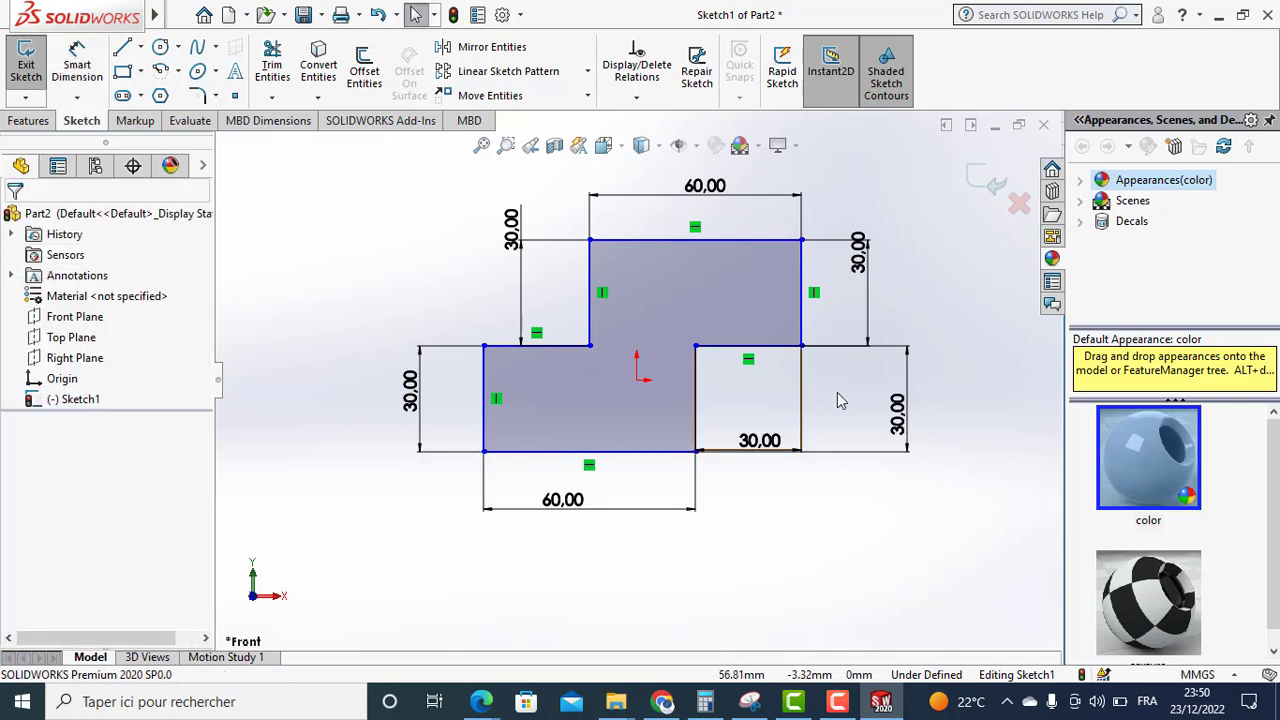
# Extrude Part2's S-shaped sketch 30 mm deep as Boss-Extrude1.
pyautogui.click(30, 122)
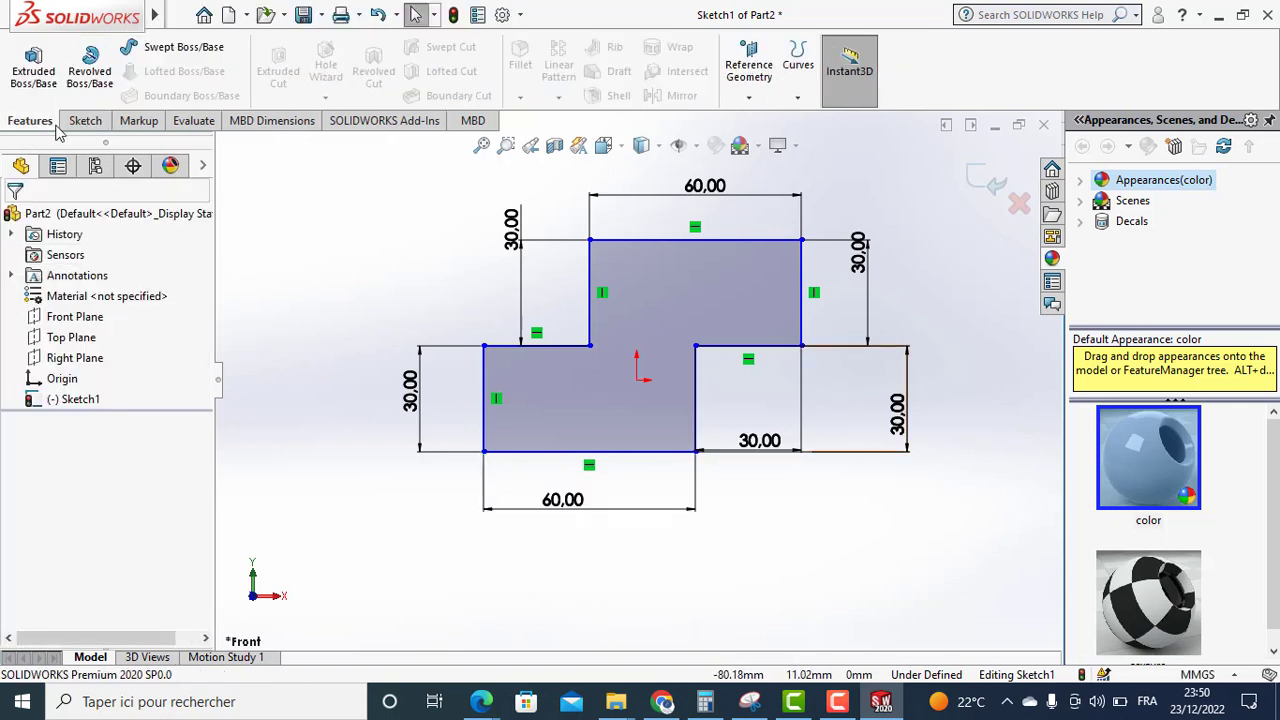
pyautogui.click(33, 88)
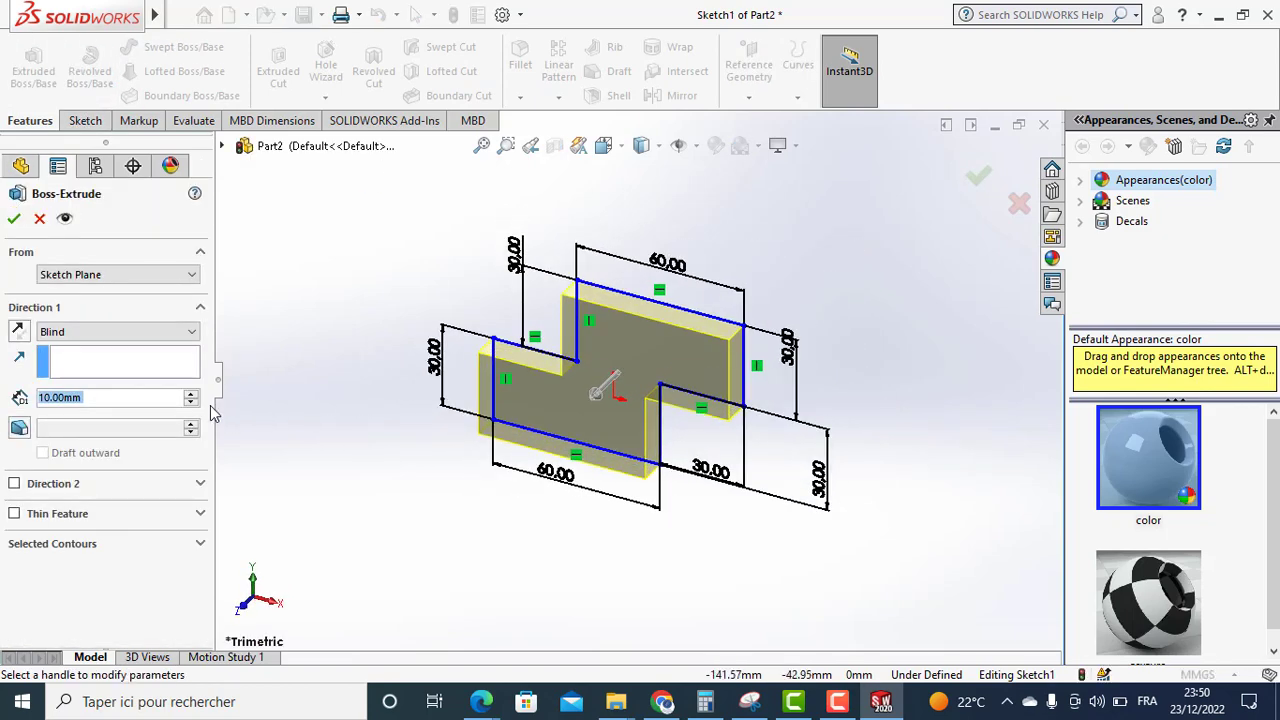
pyautogui.click(193, 397)
pyautogui.click(190, 393)
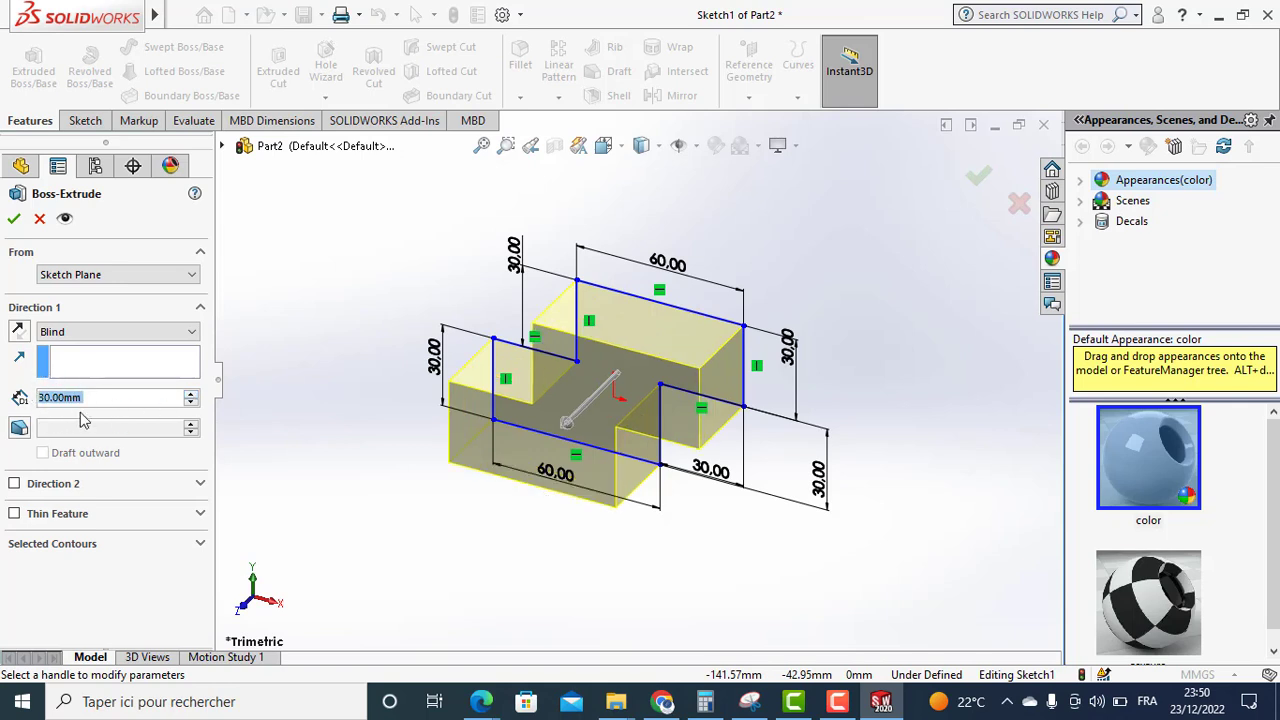
pyautogui.click(14, 219)
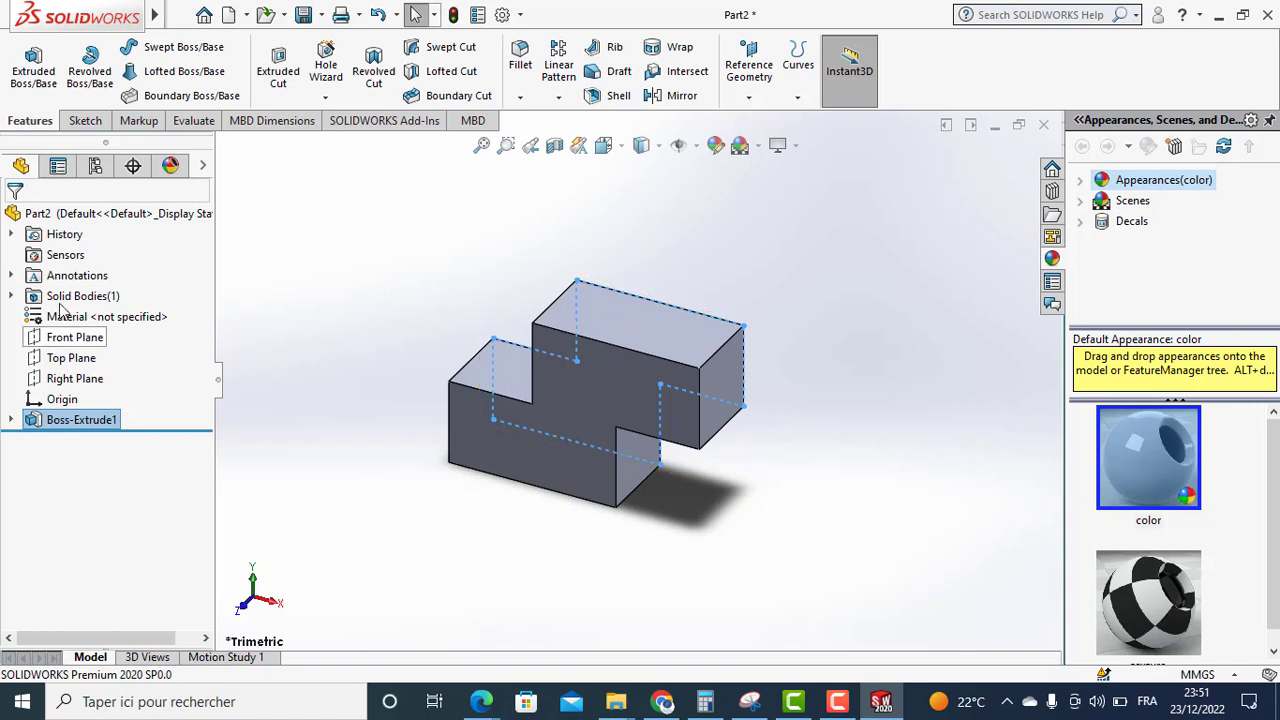
pyautogui.click(88, 215)
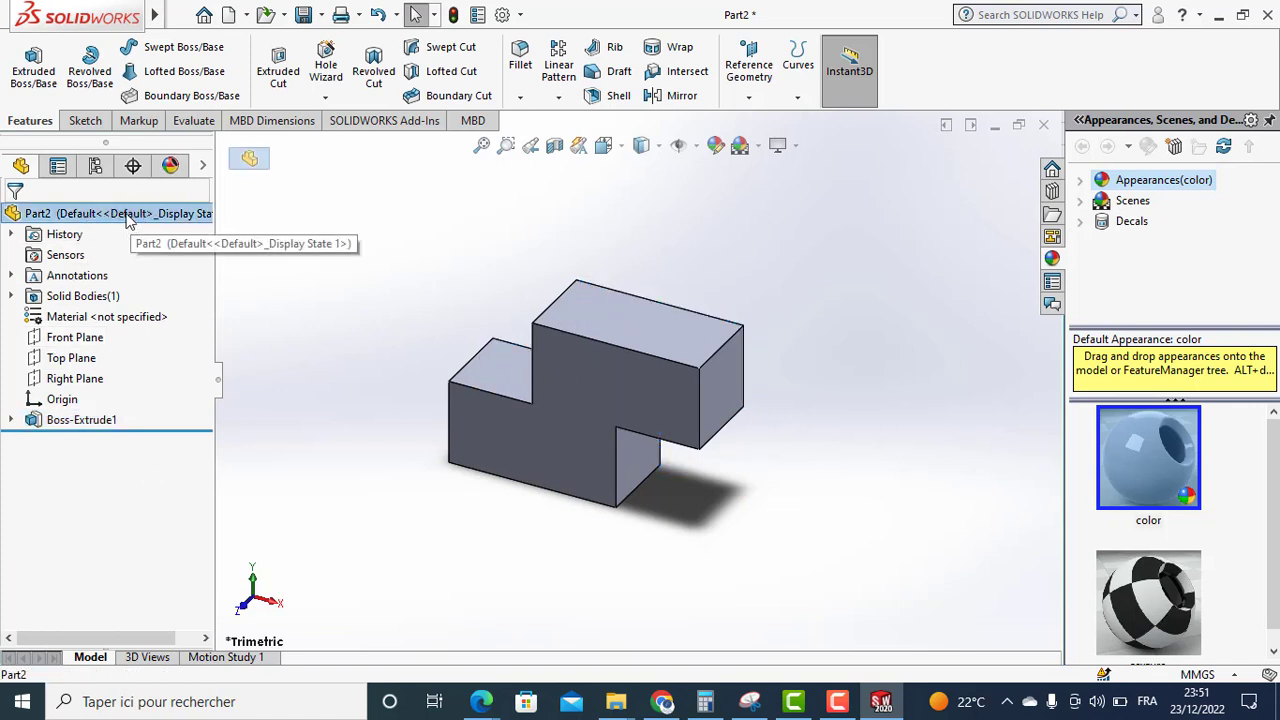
# Apply a yellow appearance to the whole Part2 S-shaped block.
pyautogui.rightClick(127, 219)
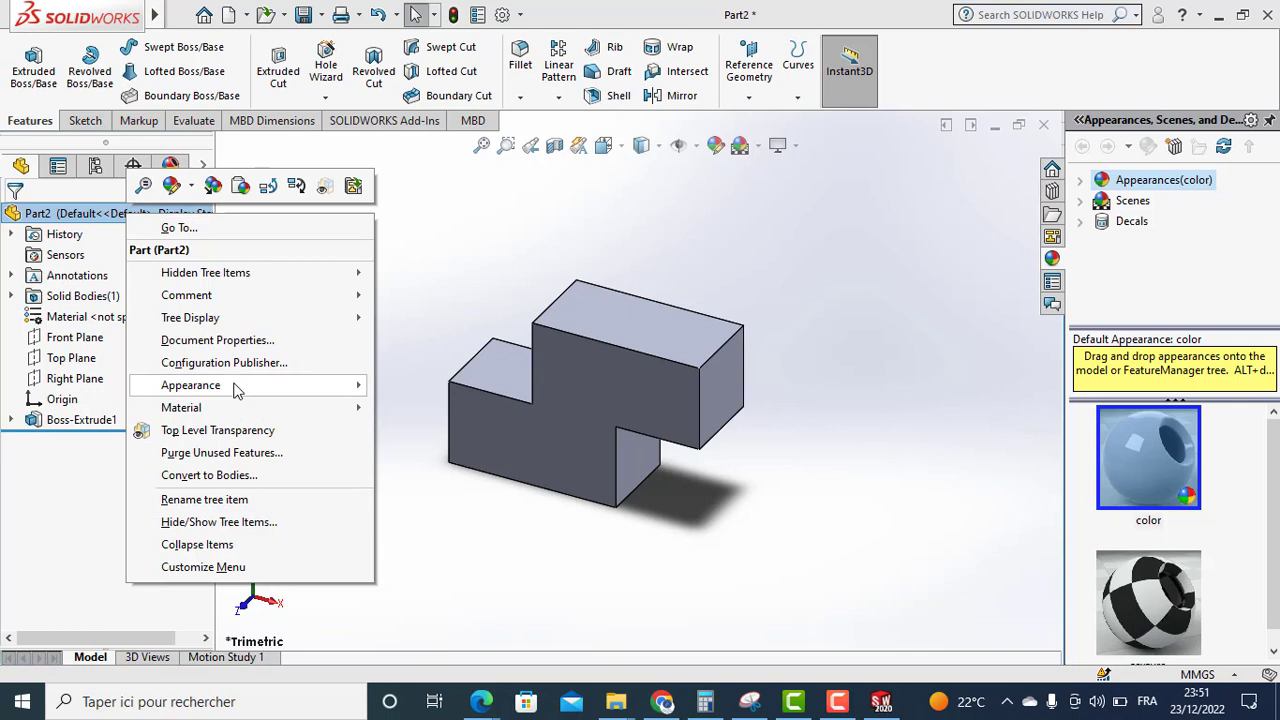
pyautogui.moveTo(191, 385)
pyautogui.click(432, 387)
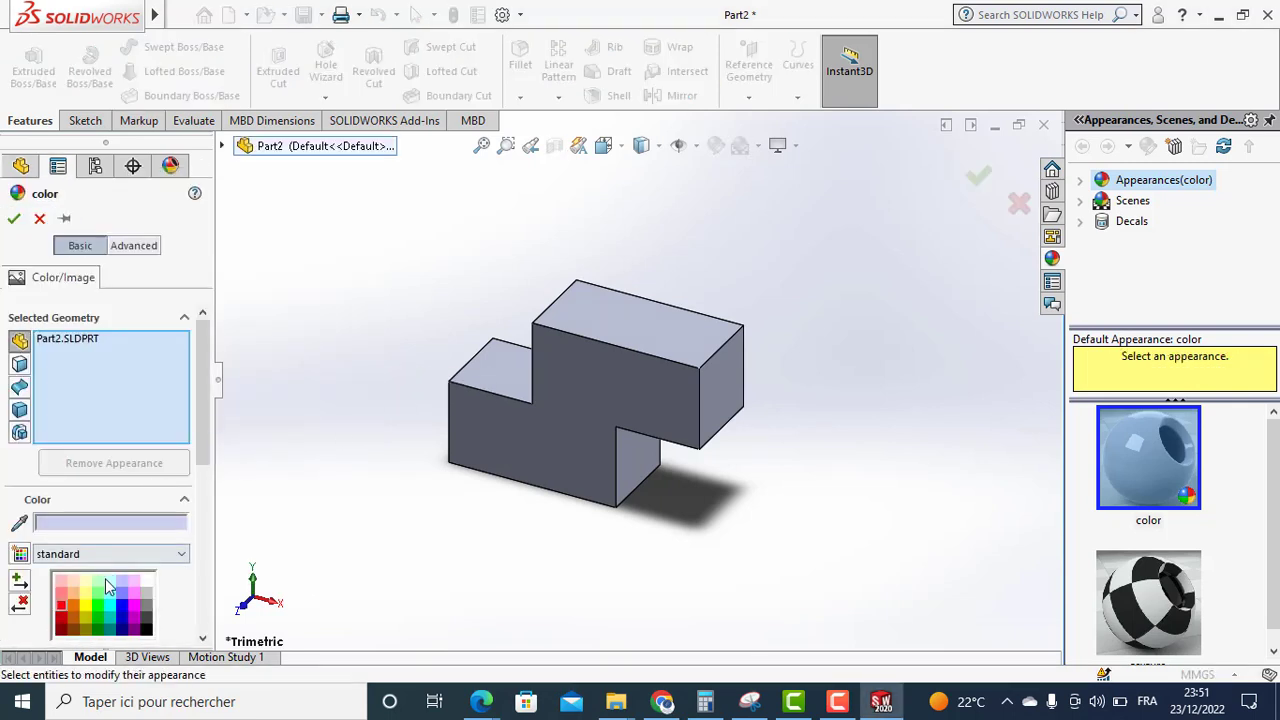
pyautogui.click(86, 606)
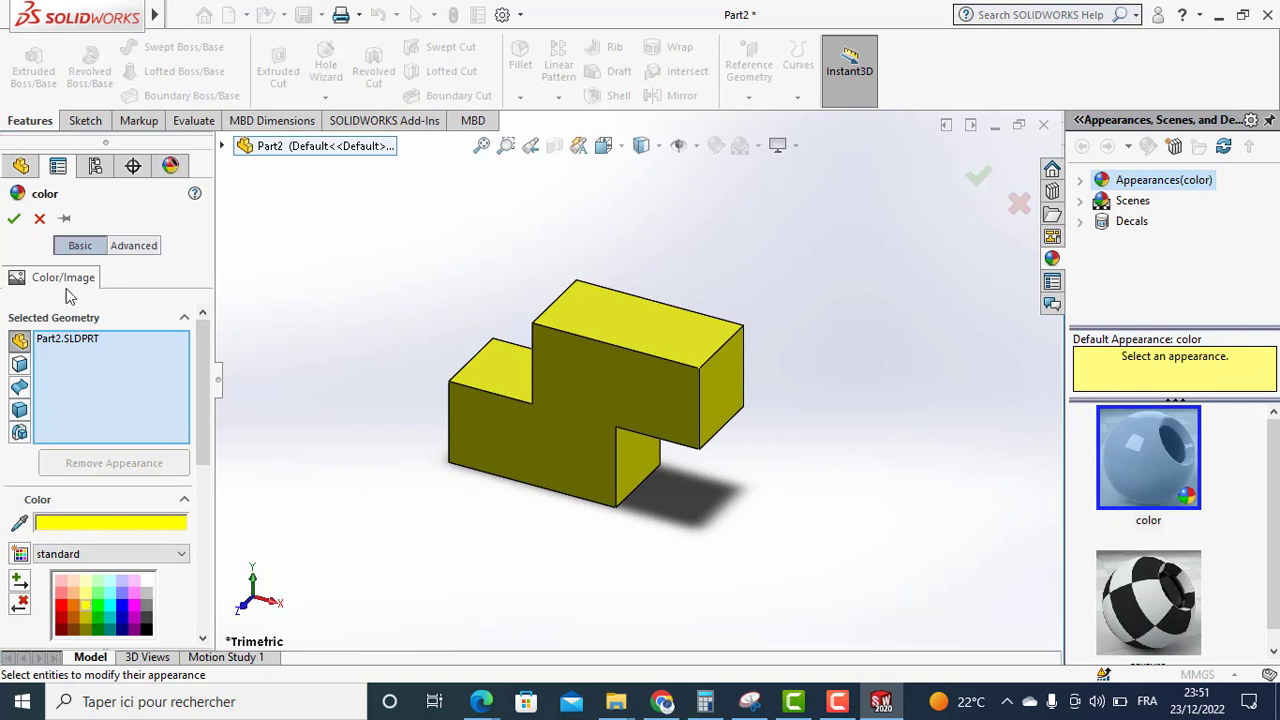
pyautogui.click(14, 219)
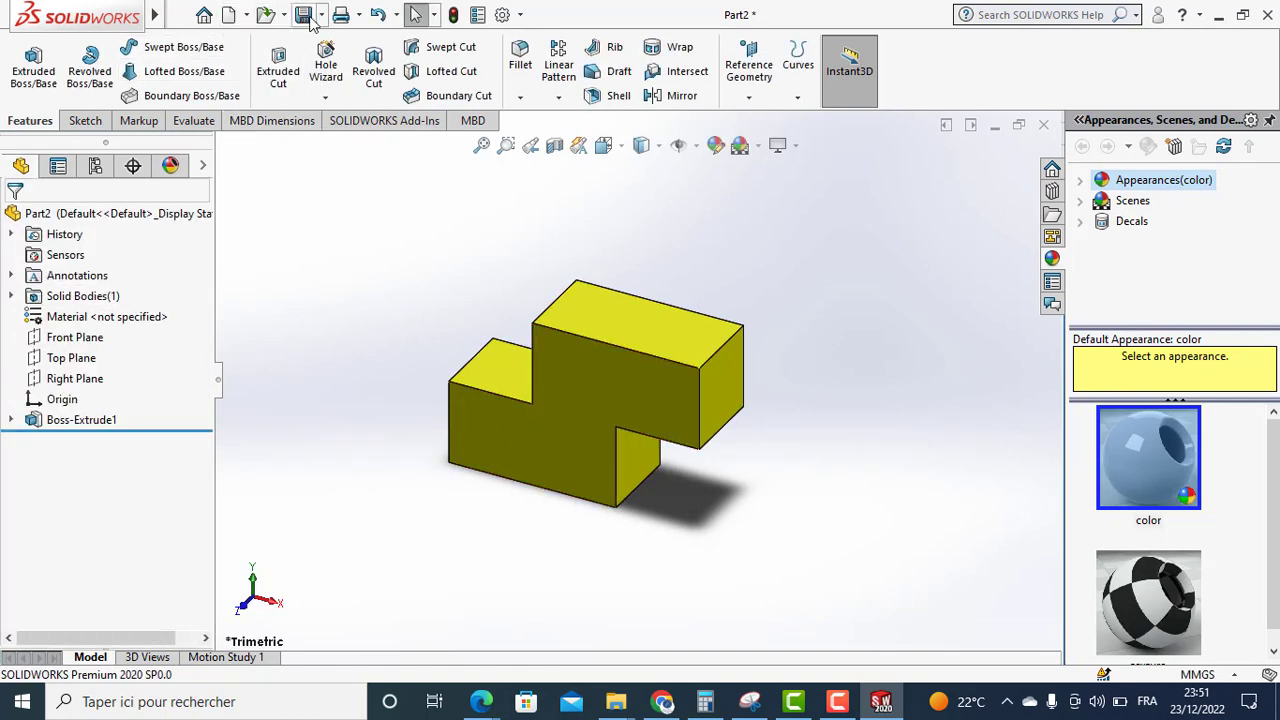
# Save the part as Part2 in Nouveau dossier, then close the document.
pyautogui.hotkey('ctrl', 's')
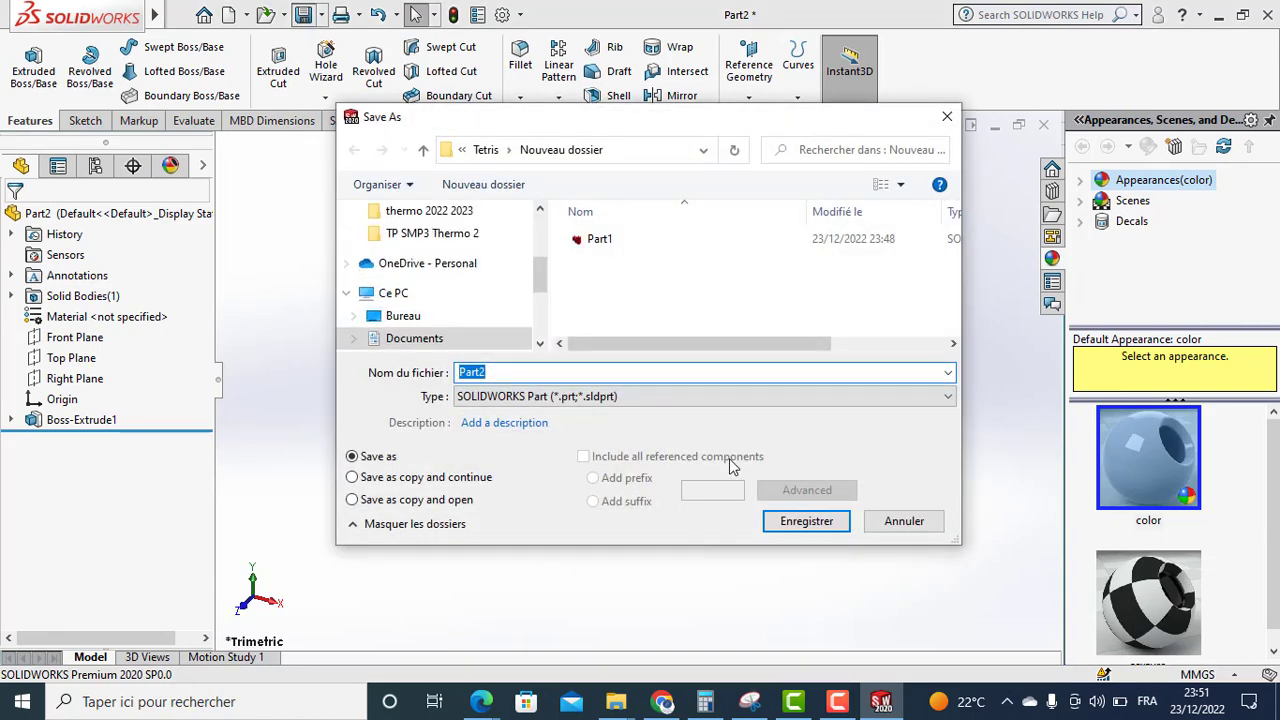
pyautogui.click(826, 529)
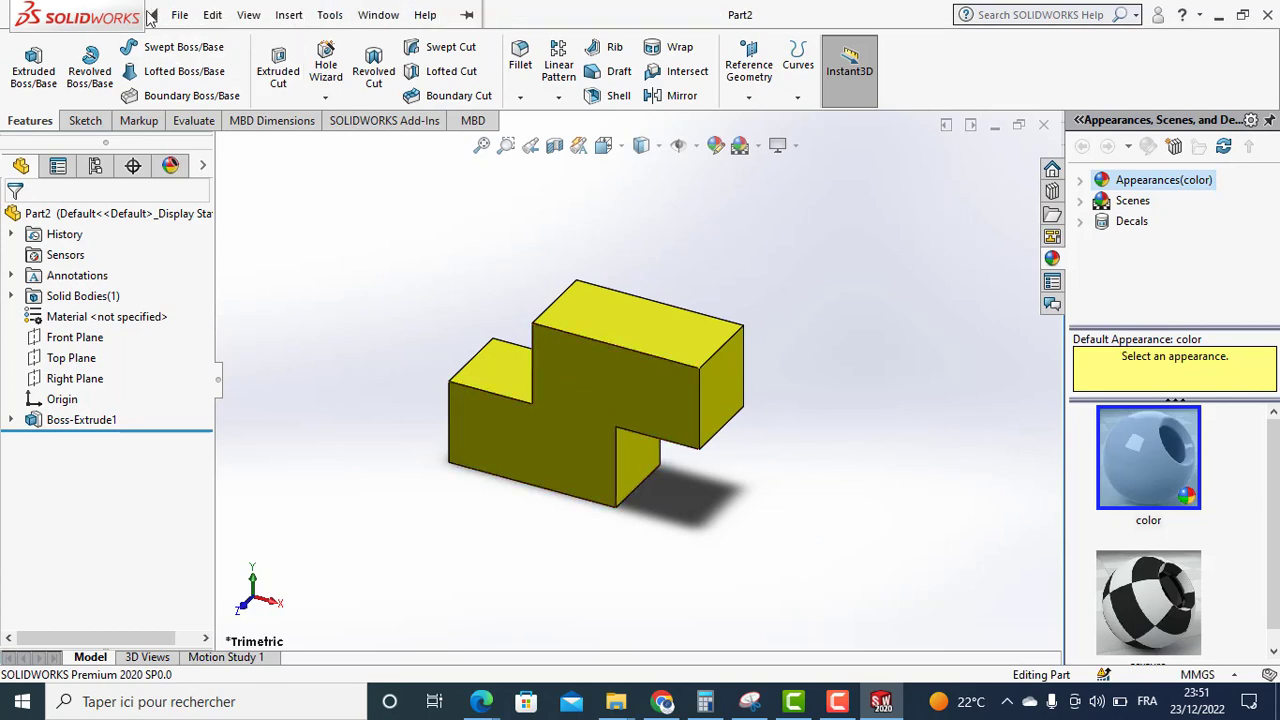
pyautogui.click(179, 15)
pyautogui.click(205, 134)
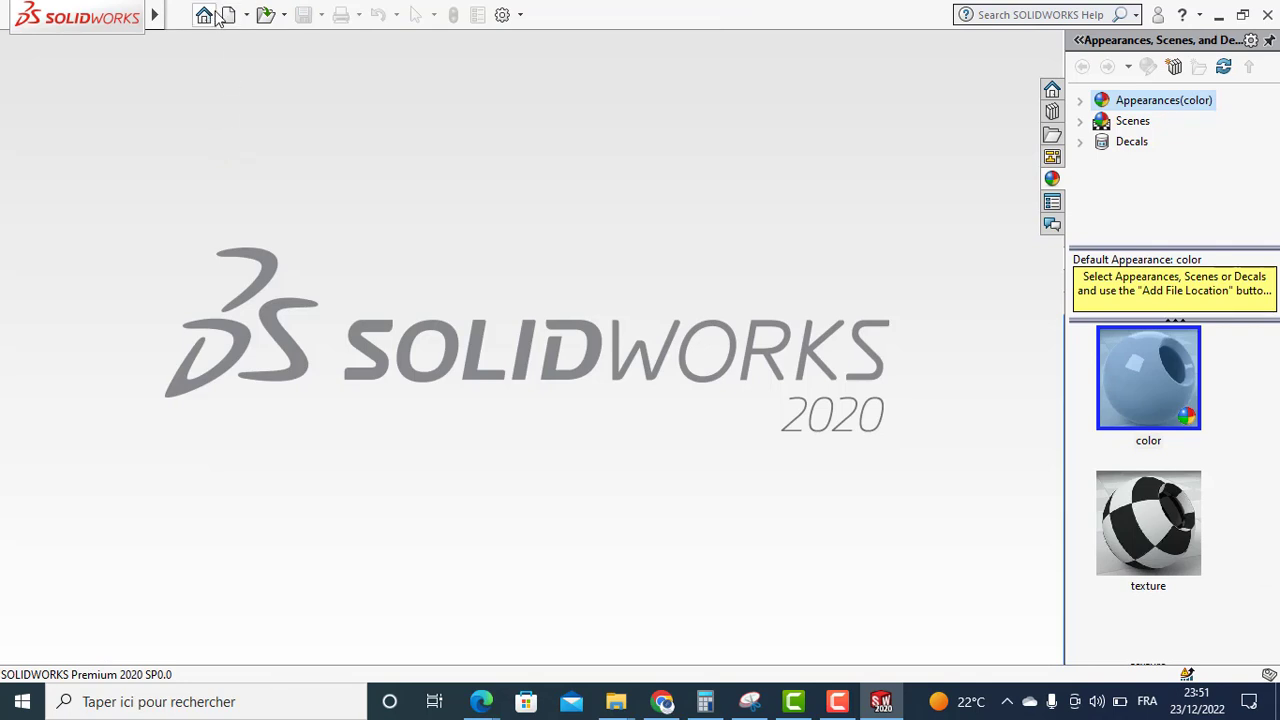
# Start a new part and turn the view normal to its Front Plane.
pyautogui.click(230, 16)
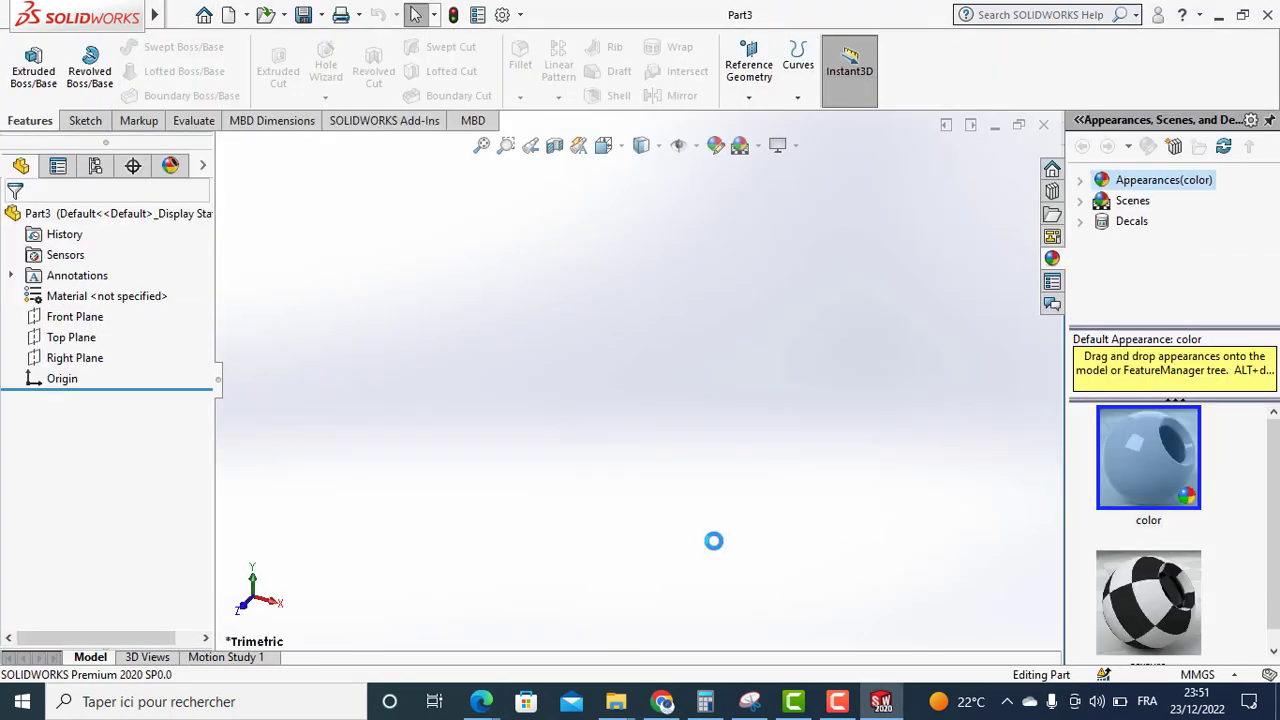
pyautogui.click(85, 317)
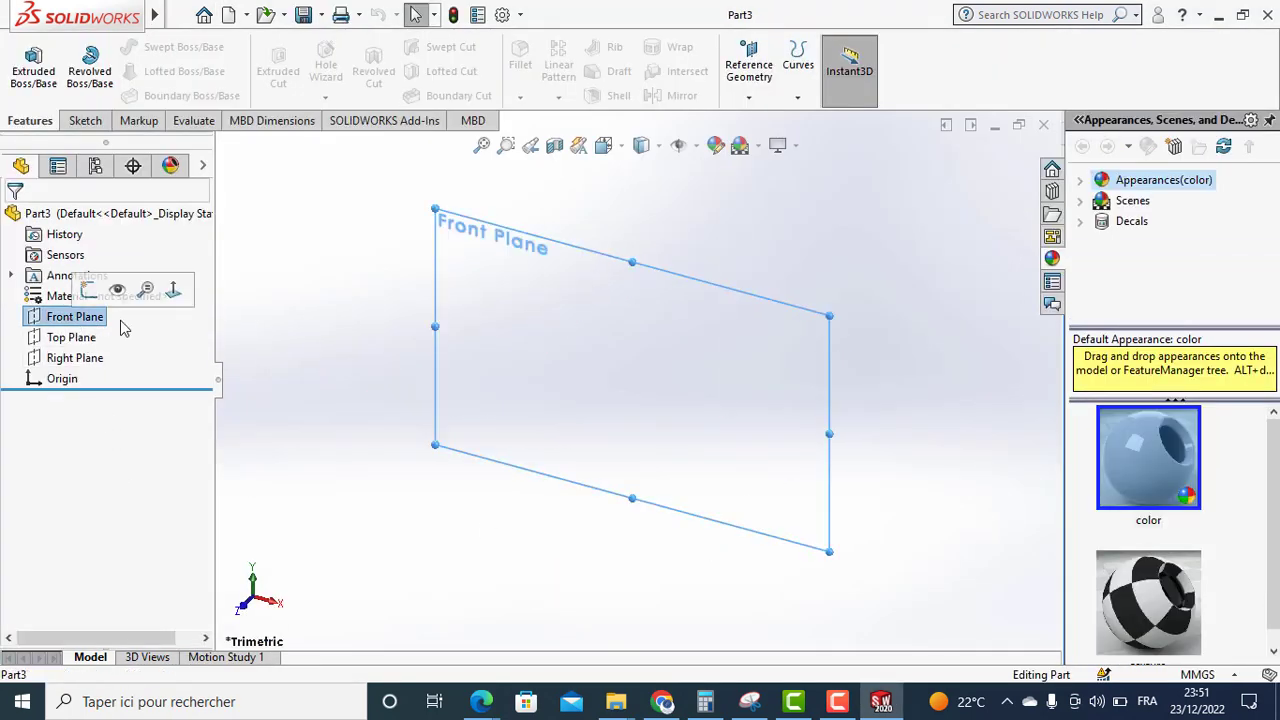
pyautogui.click(172, 290)
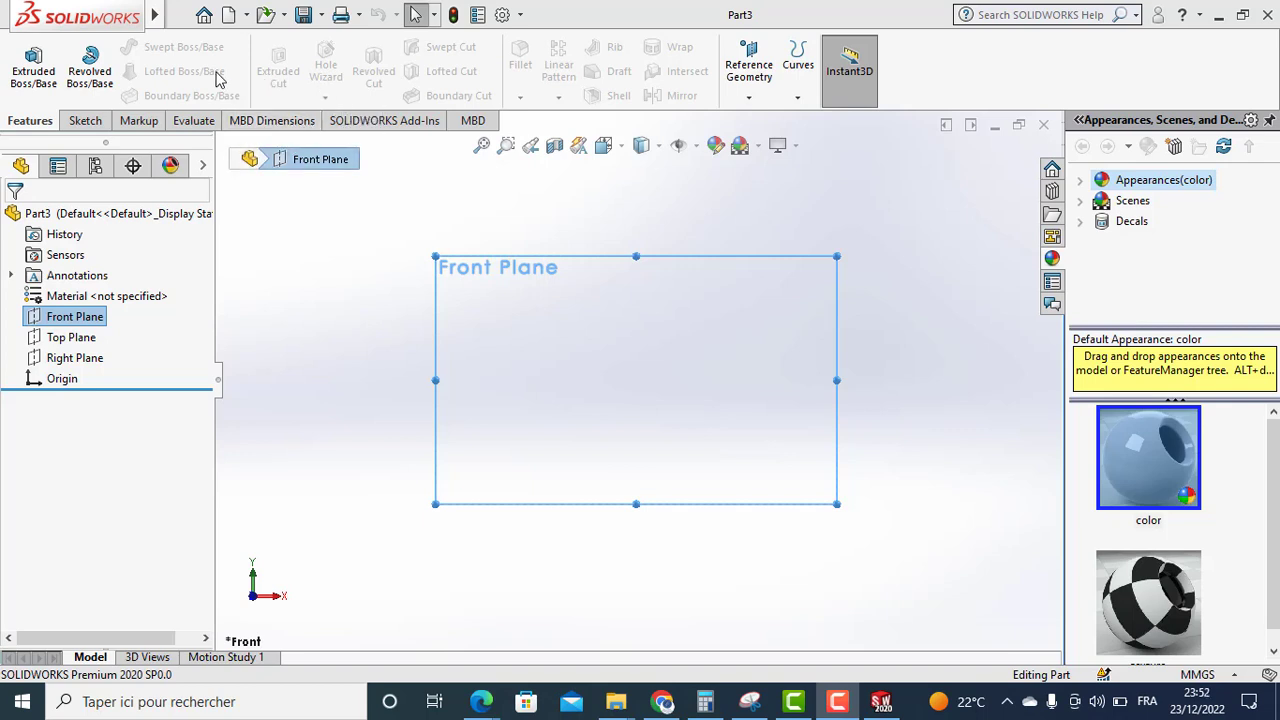
# Draw a closed eight-line T-shaped outline with the Line tool on the Front Plane.
pyautogui.click(84, 121)
pyautogui.click(122, 48)
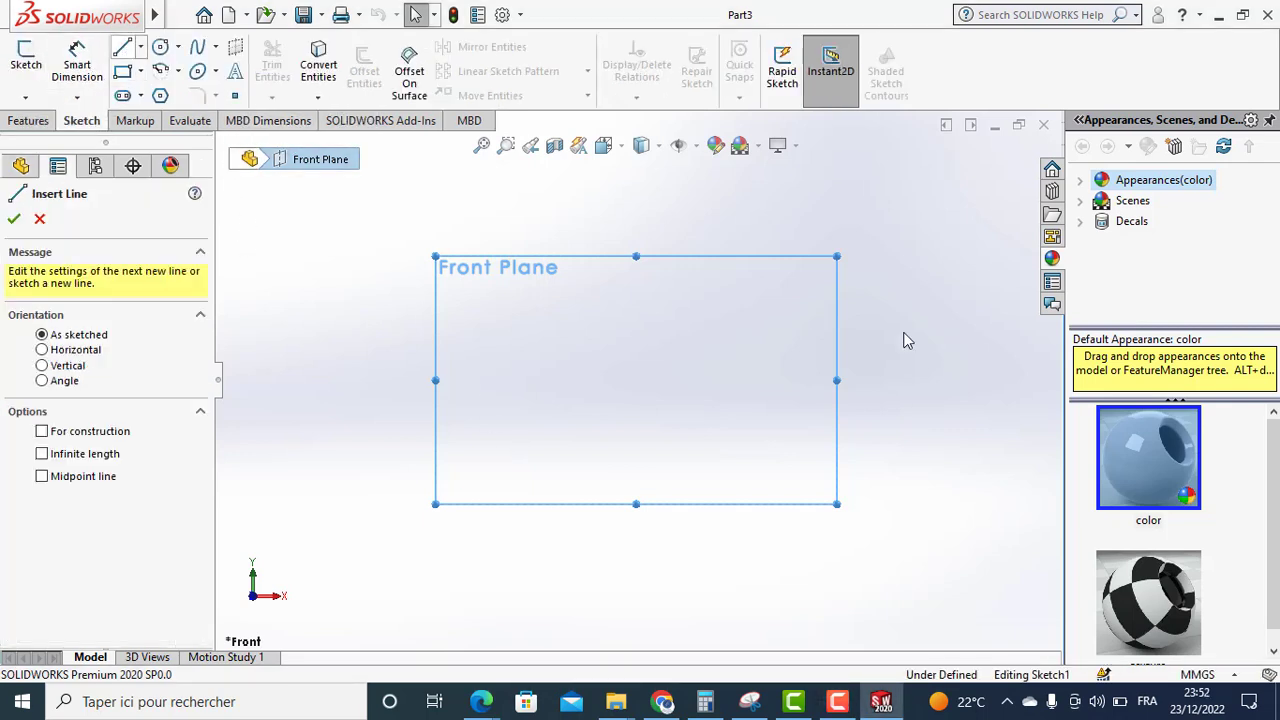
pyautogui.click(805, 323)
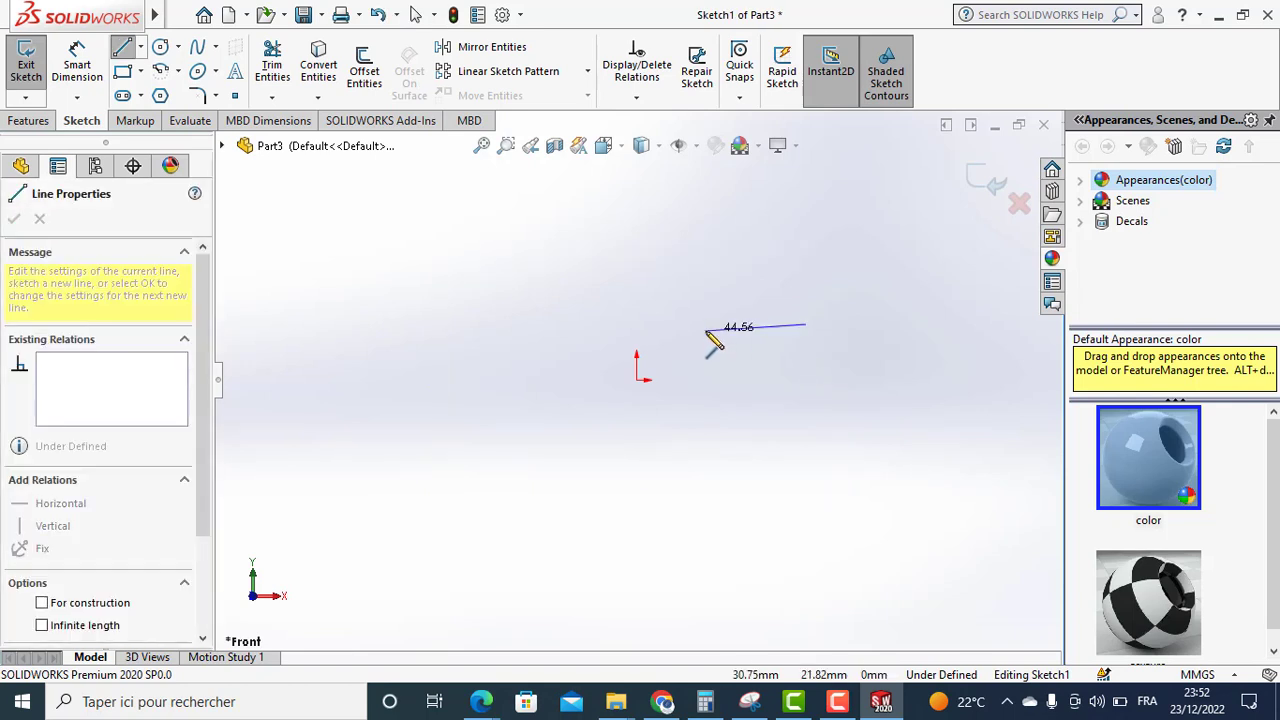
pyautogui.click(705, 324)
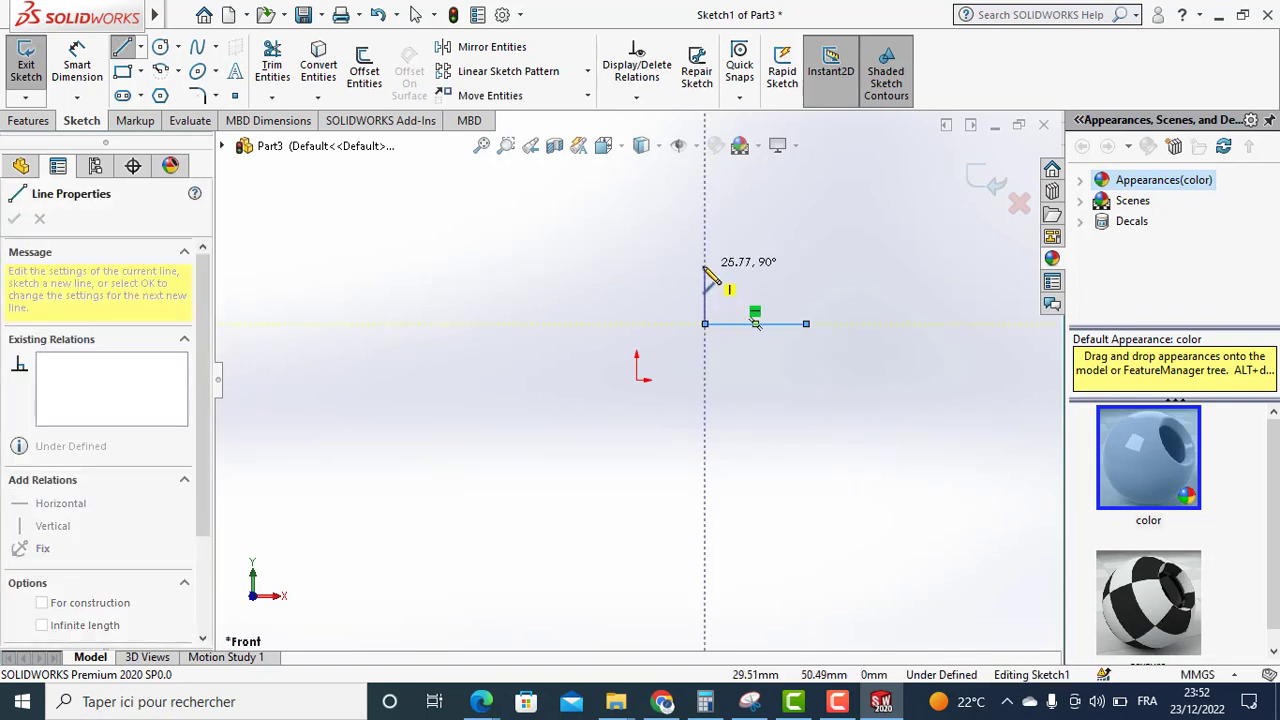
pyautogui.click(621, 266)
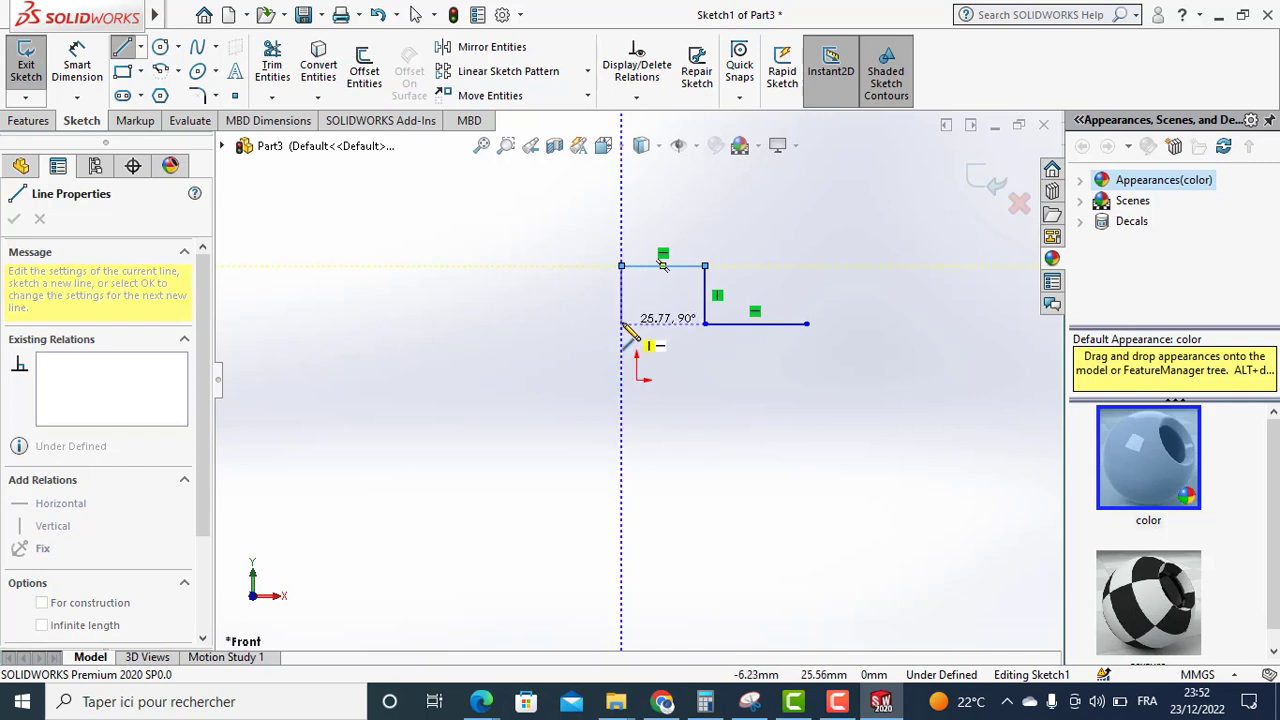
pyautogui.click(621, 323)
pyautogui.click(528, 323)
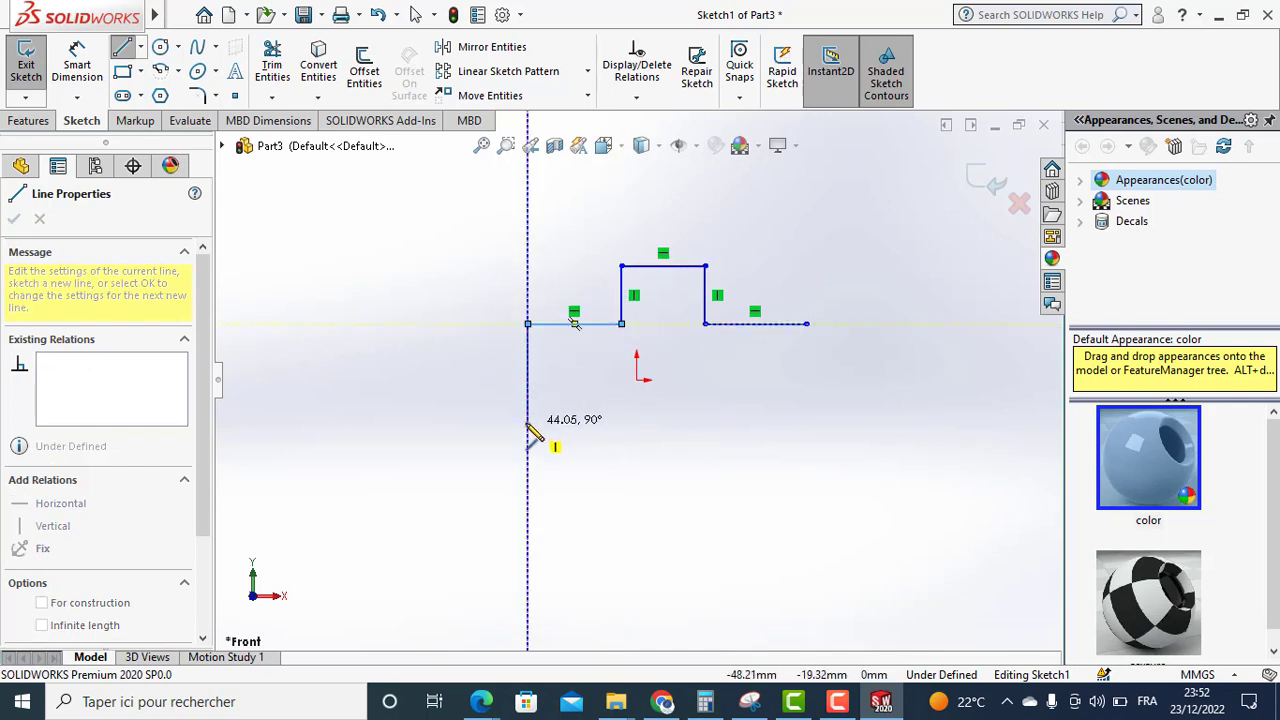
pyautogui.click(528, 388)
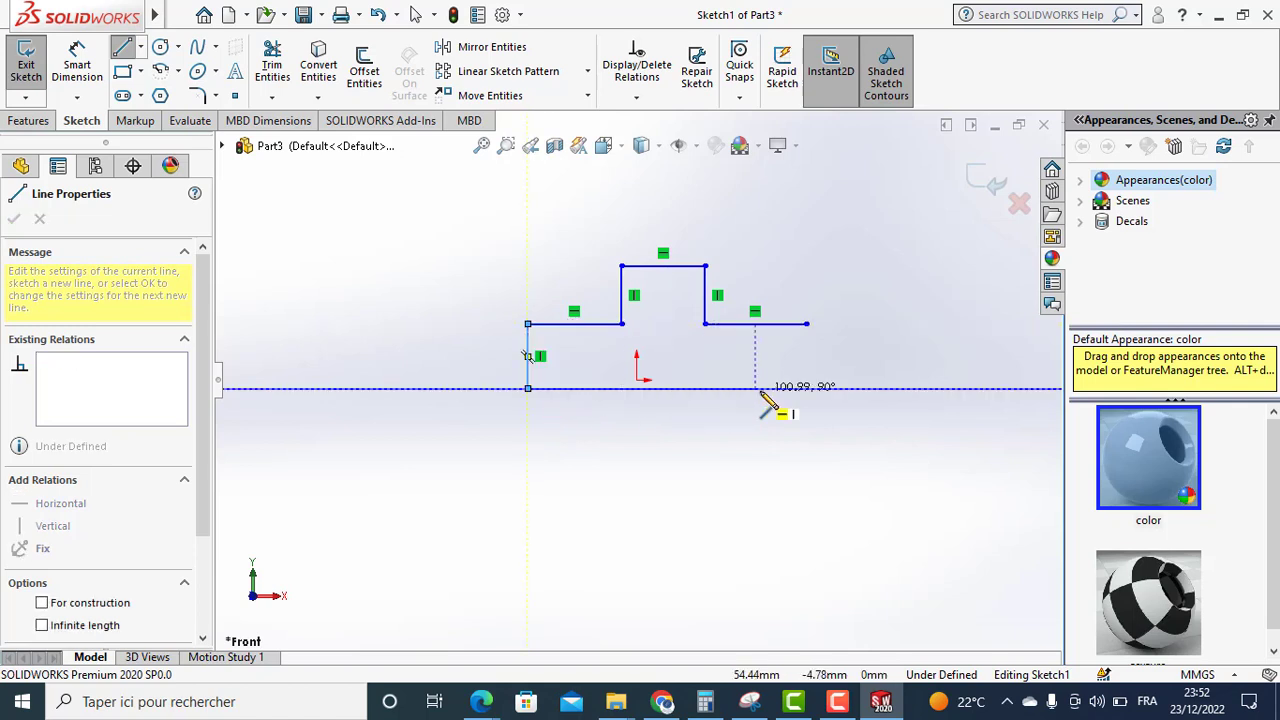
pyautogui.click(806, 388)
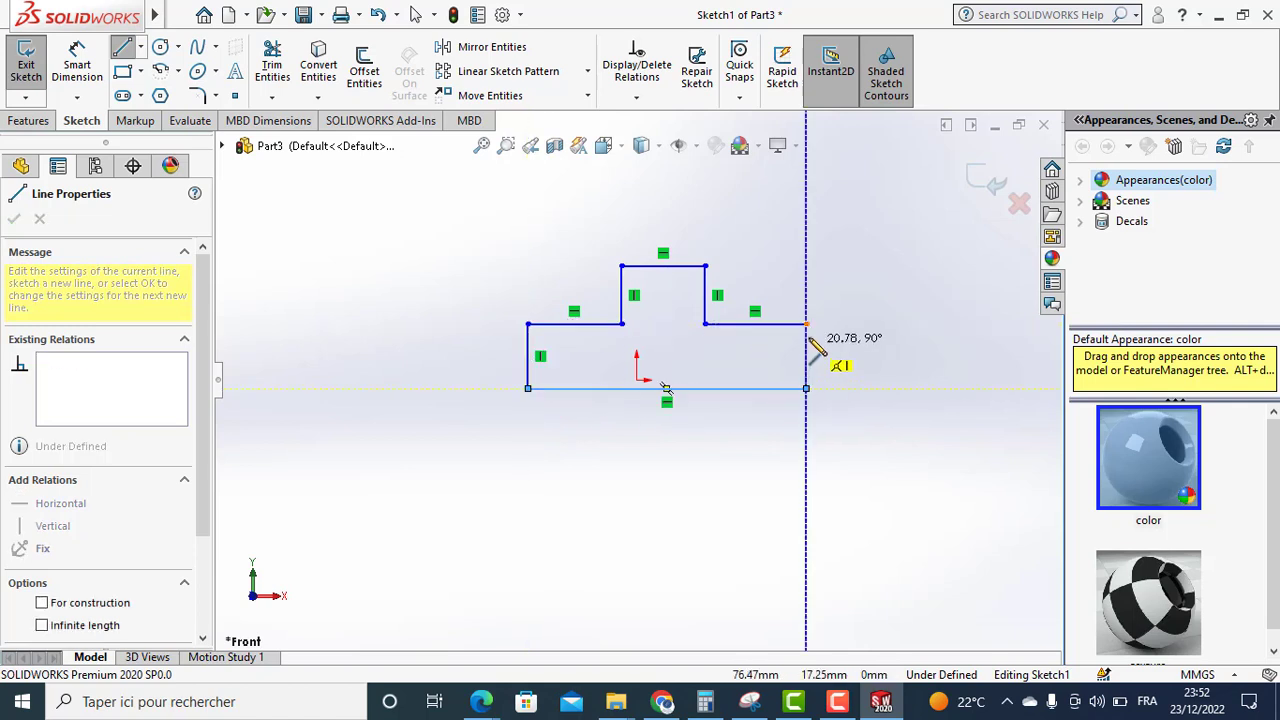
pyautogui.click(806, 324)
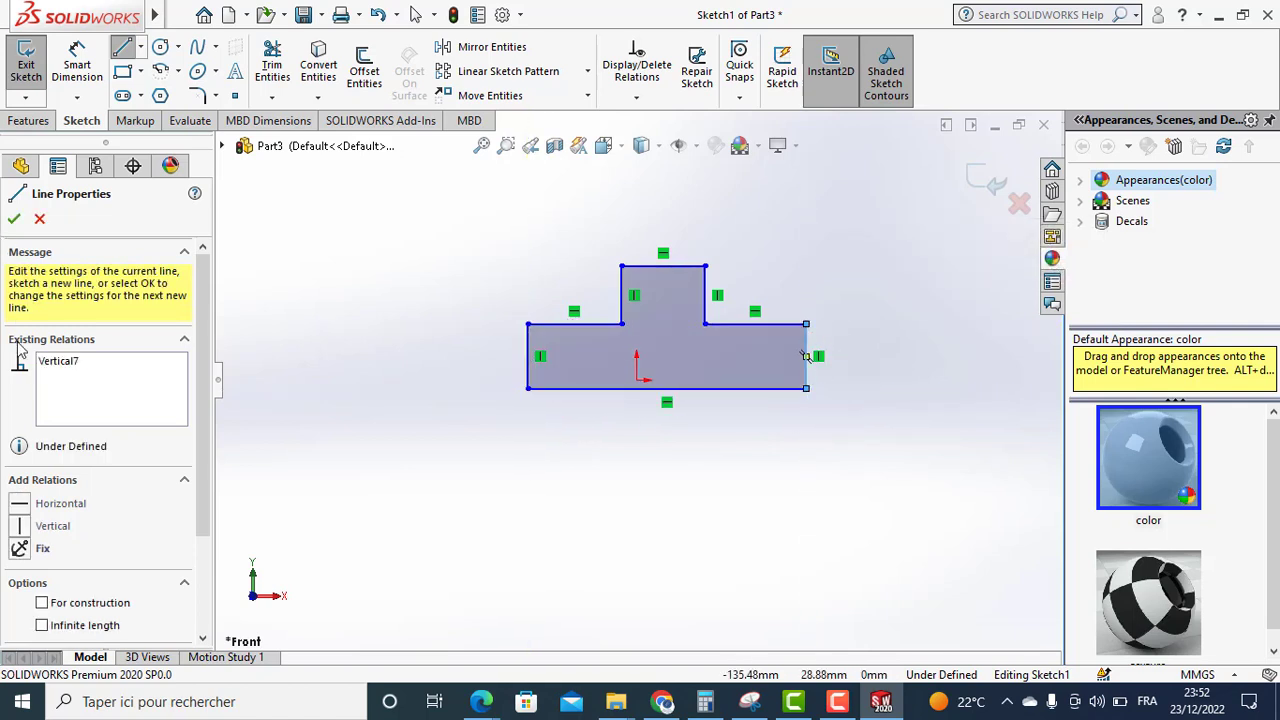
pyautogui.click(14, 221)
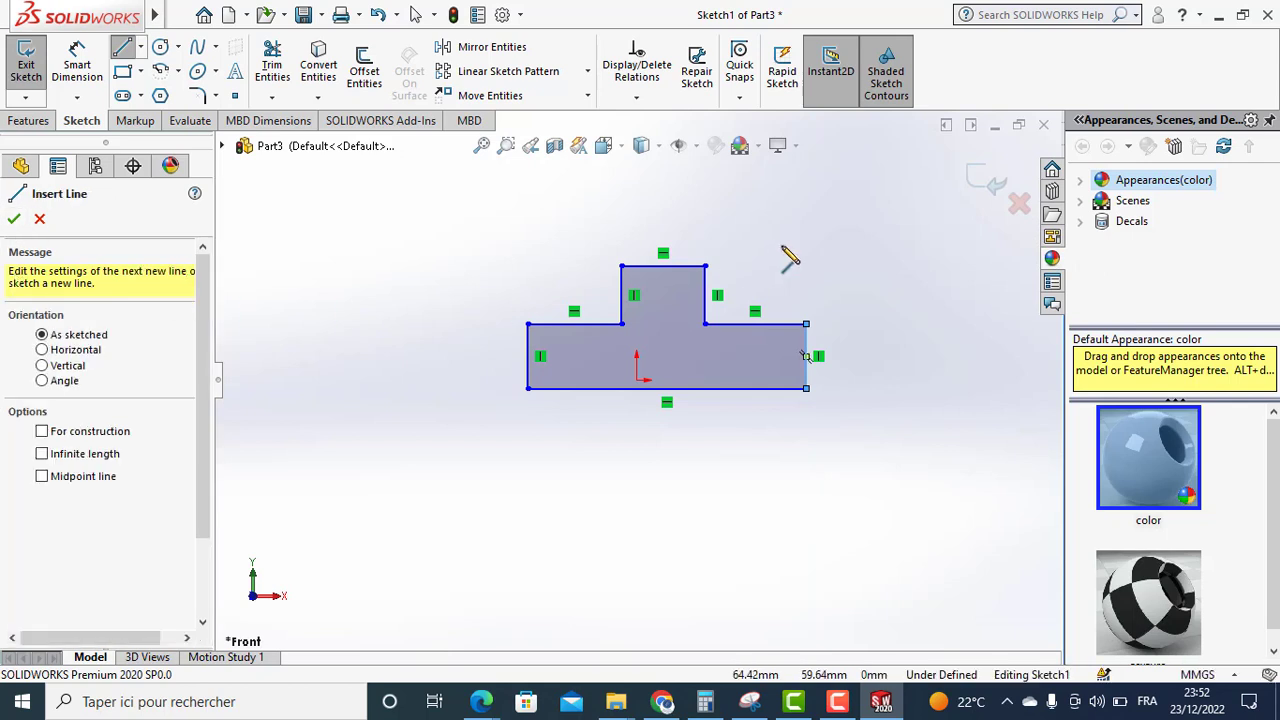
# Dimension the T's top edge width and right shoulder width at 30 mm each.
pyautogui.click(22, 217)
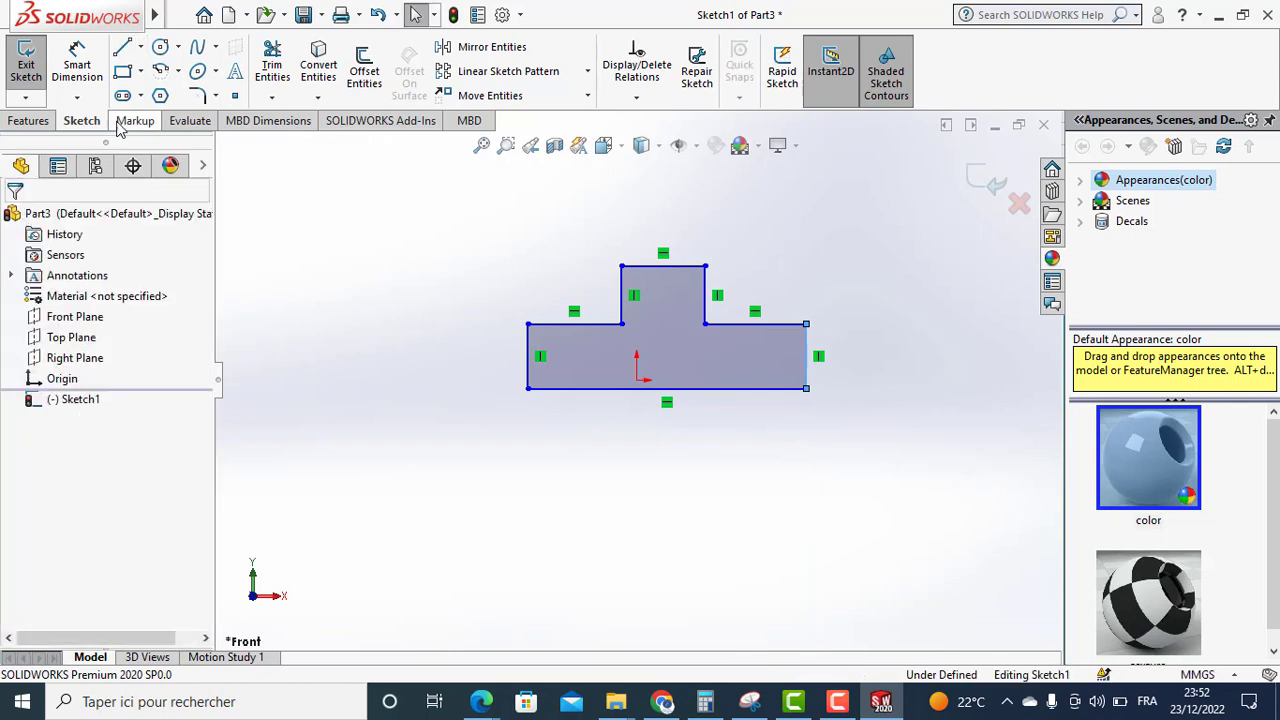
pyautogui.click(72, 65)
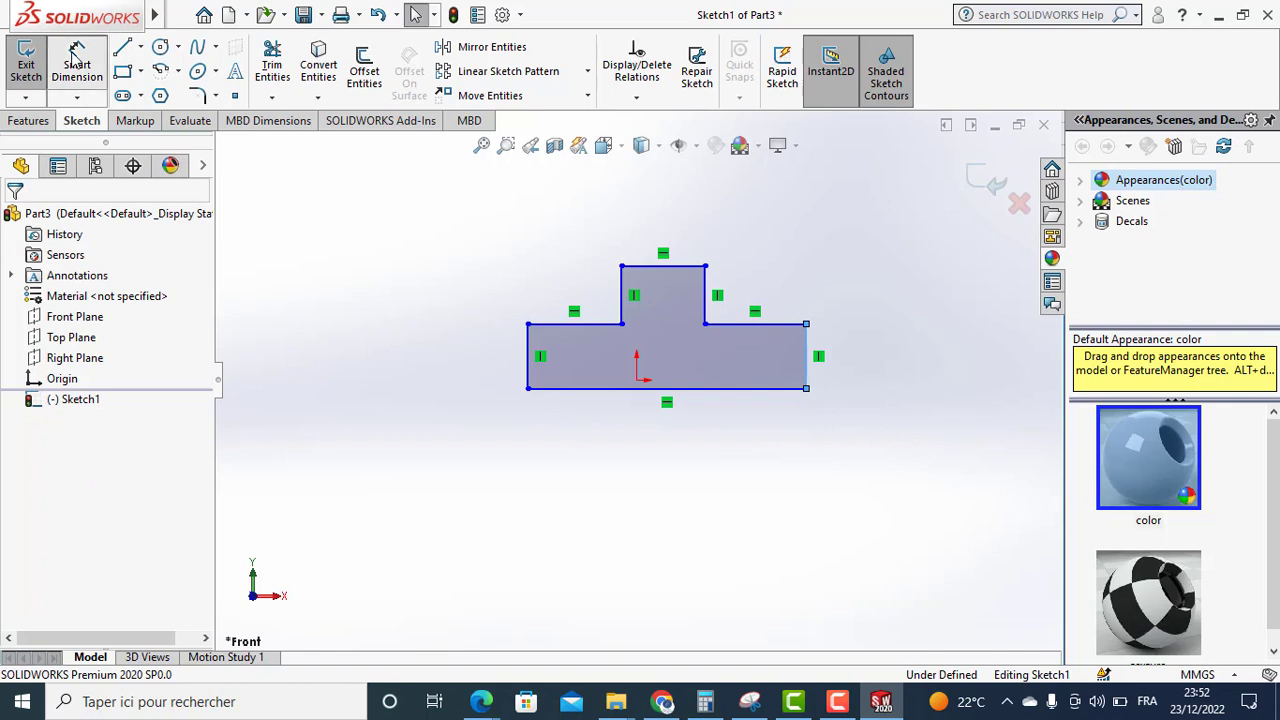
pyautogui.click(678, 268)
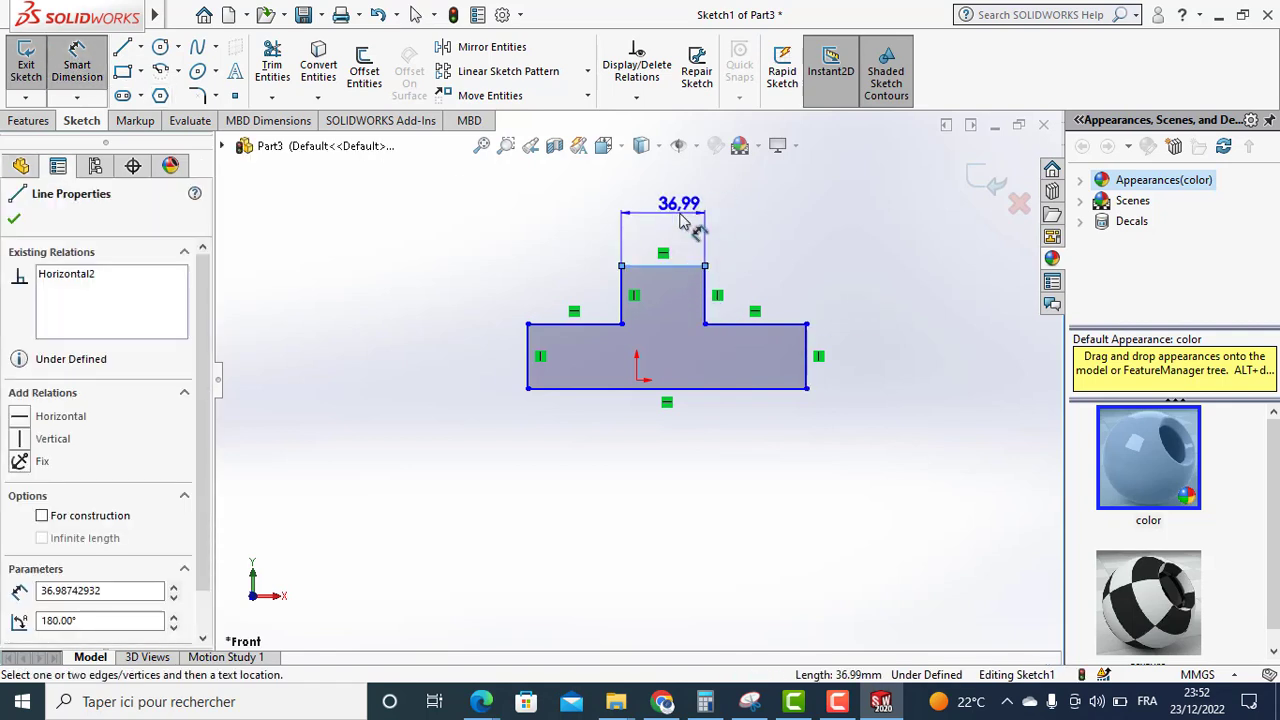
pyautogui.click(680, 222)
pyautogui.write('30')
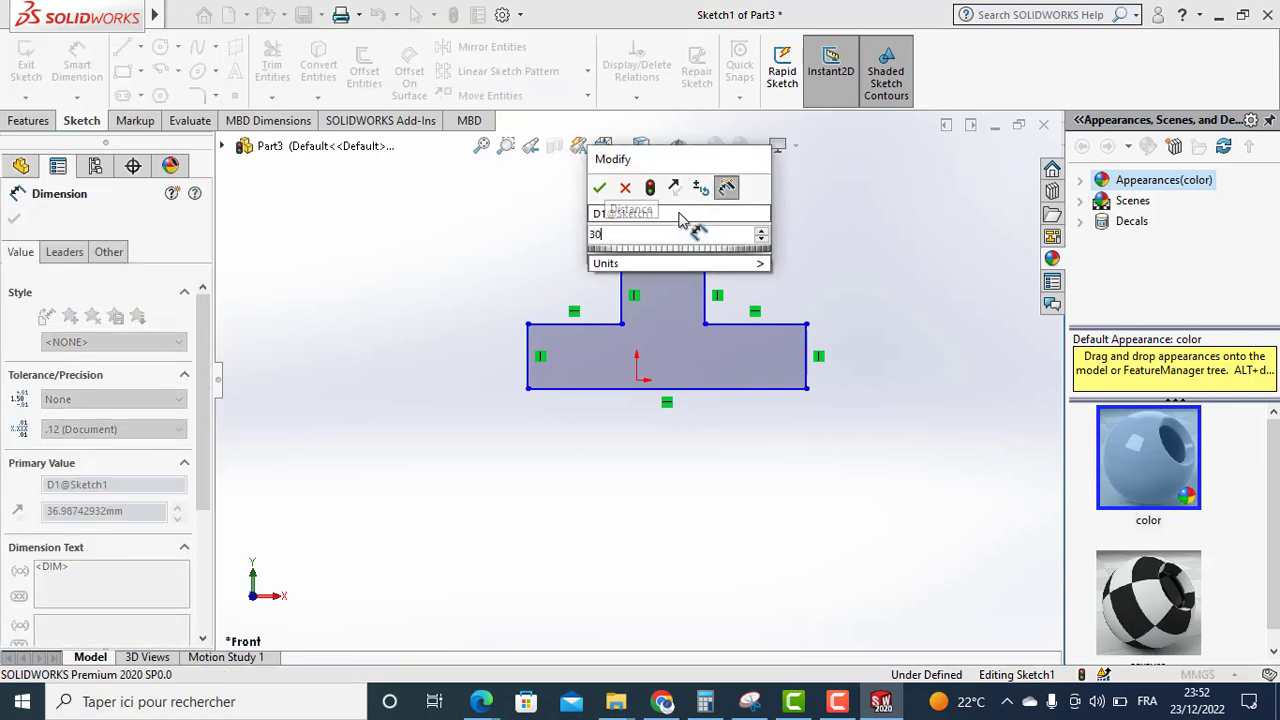
pyautogui.press('Return')
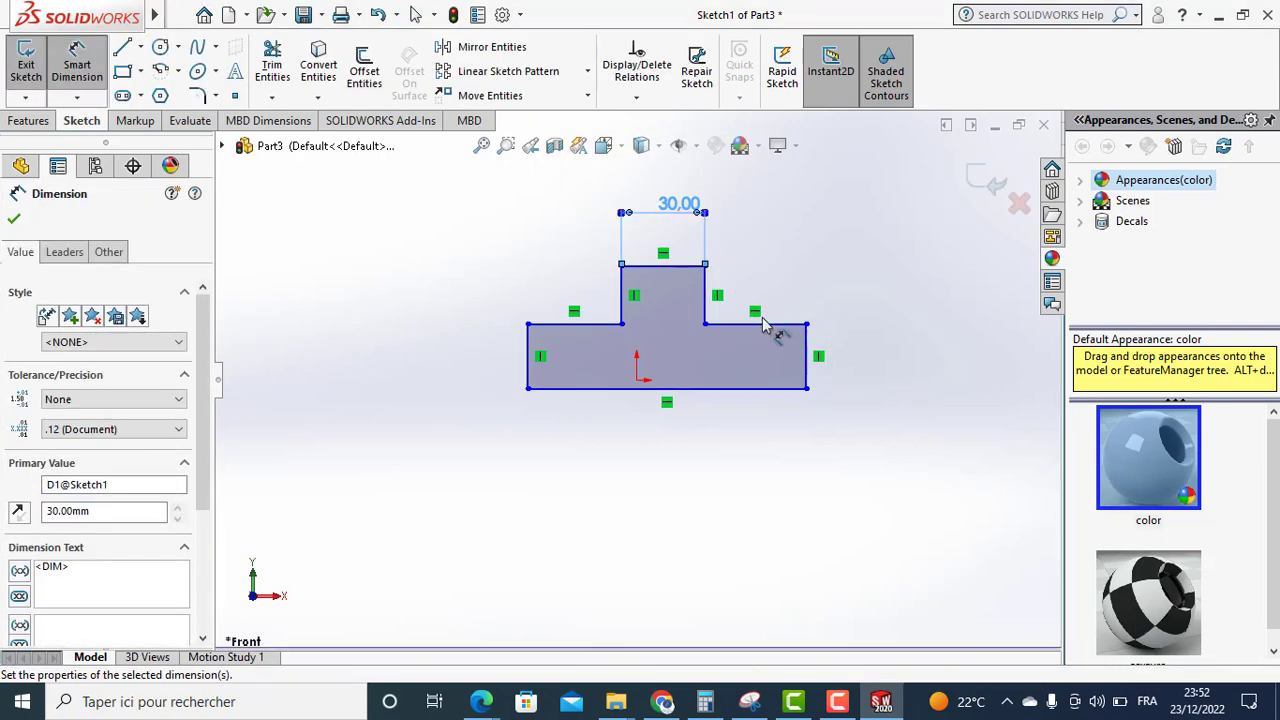
pyautogui.click(763, 332)
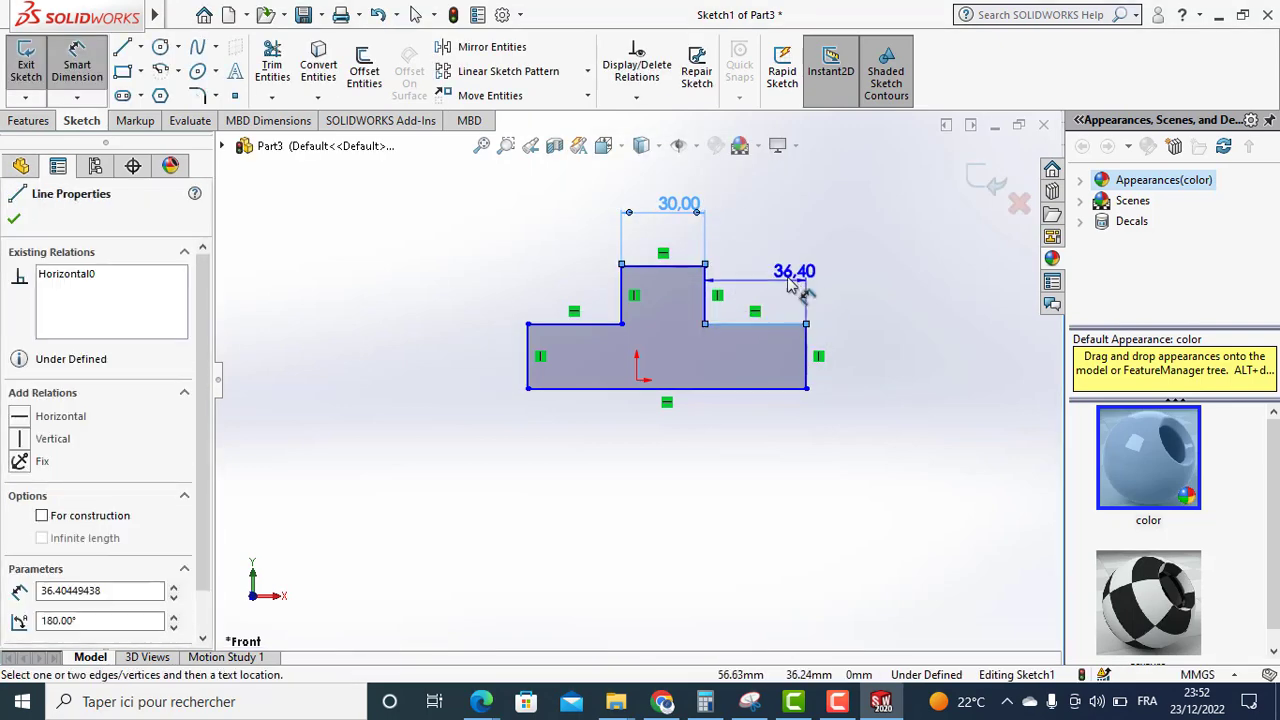
pyautogui.click(786, 276)
pyautogui.write('30')
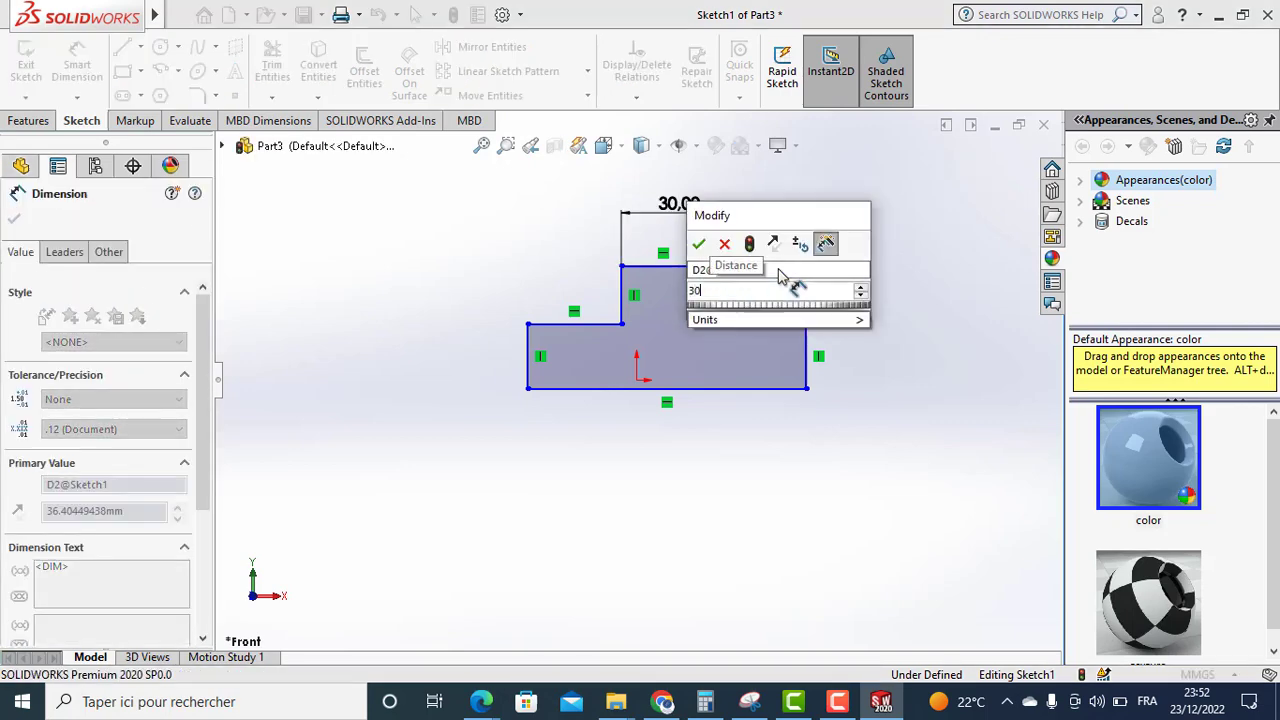
pyautogui.press('Return')
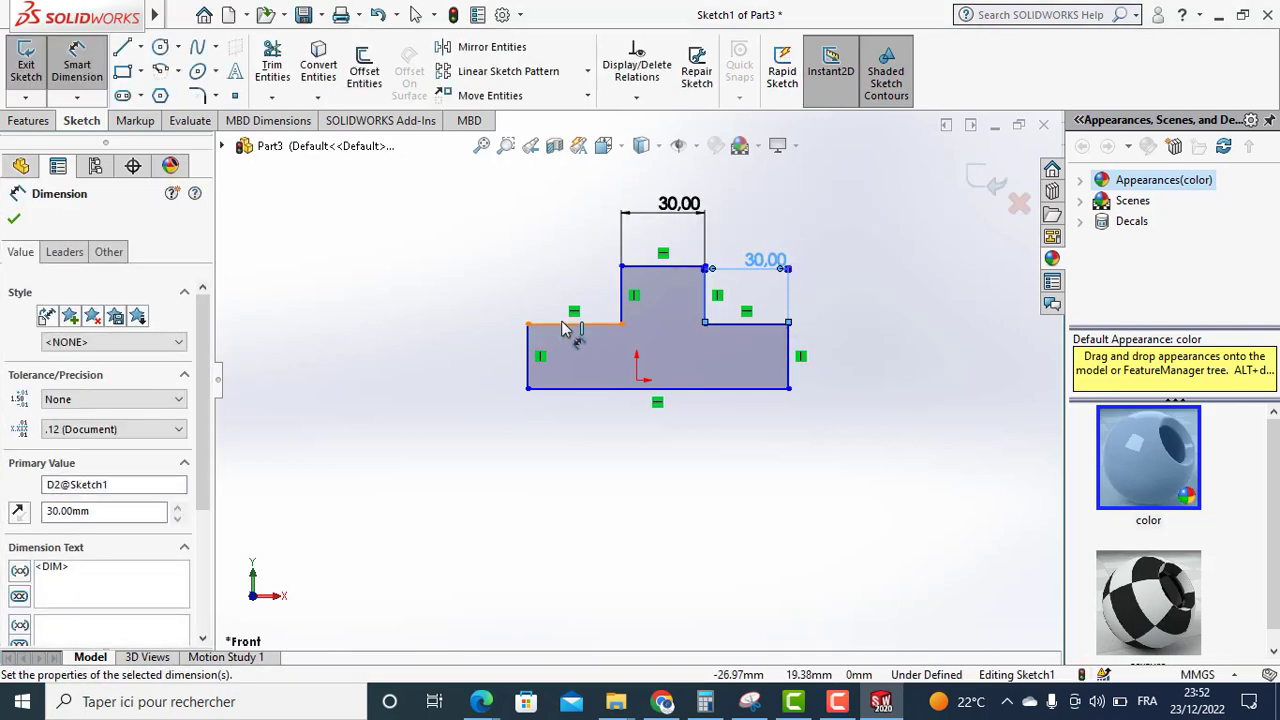
# Dimension the left shoulder width and both end heights at 30 mm each.
pyautogui.click(551, 290)
pyautogui.click(527, 266)
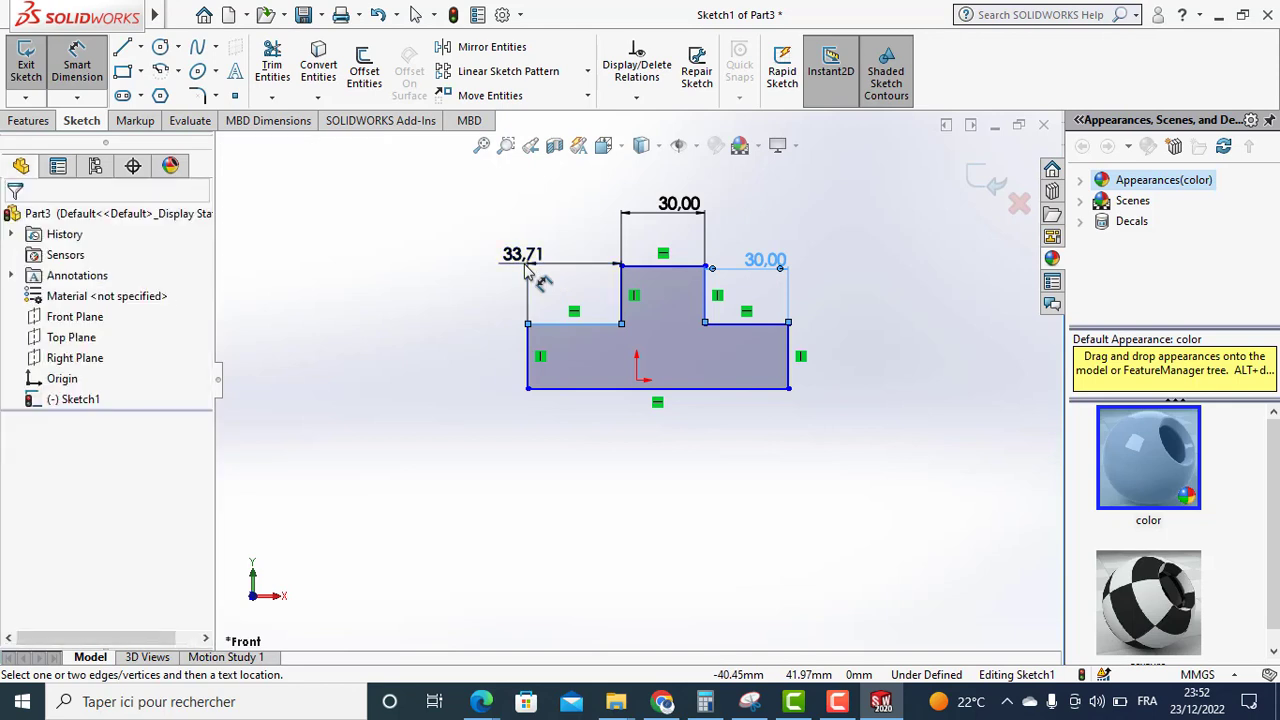
pyautogui.write('30')
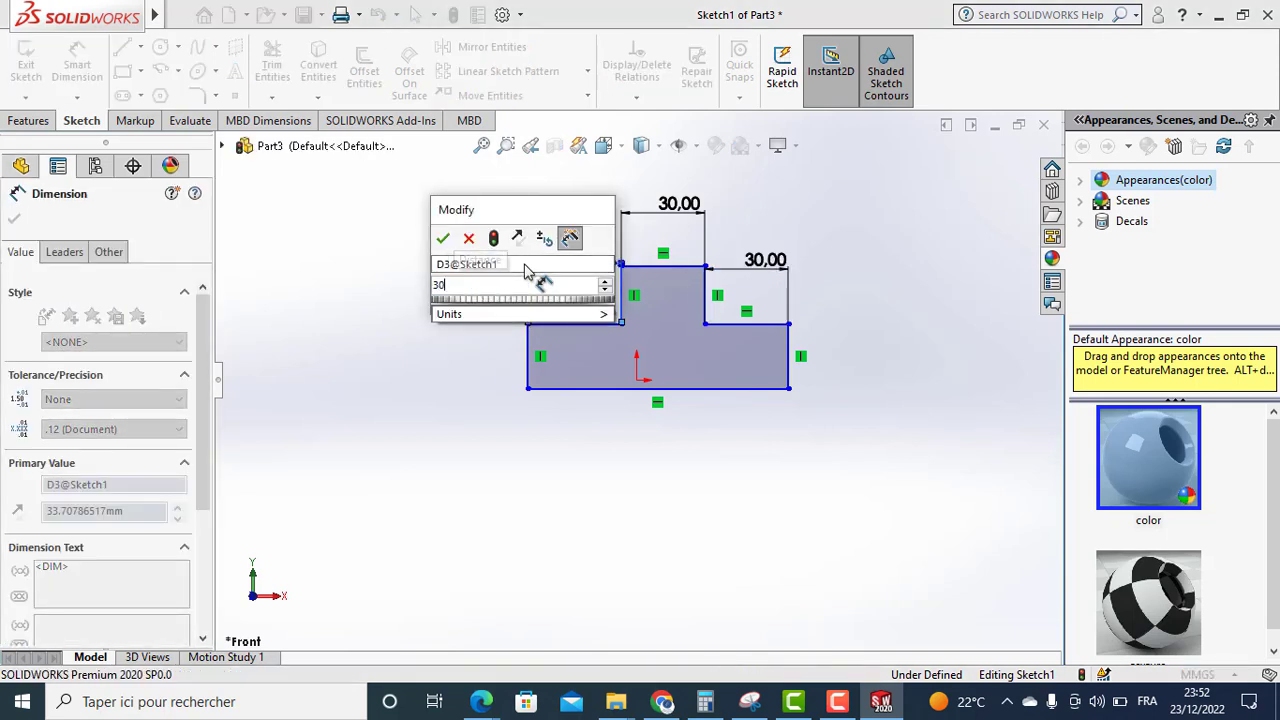
pyautogui.press('Return')
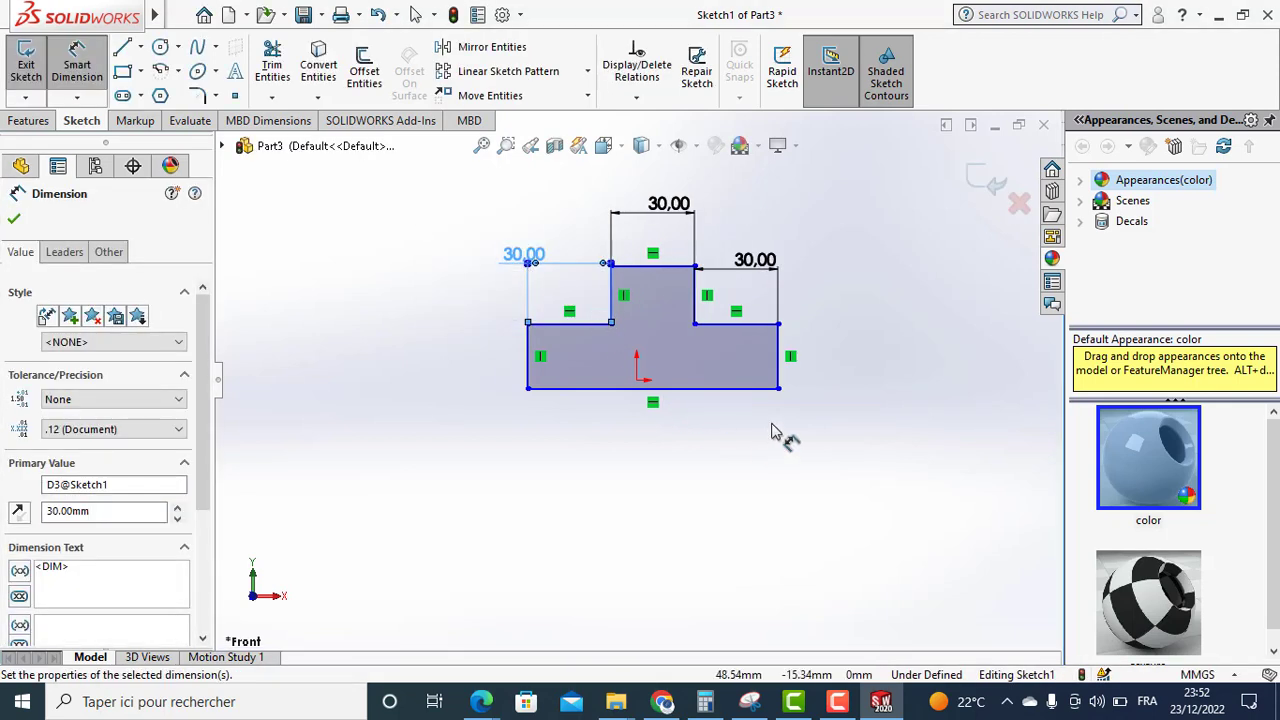
pyautogui.click(788, 370)
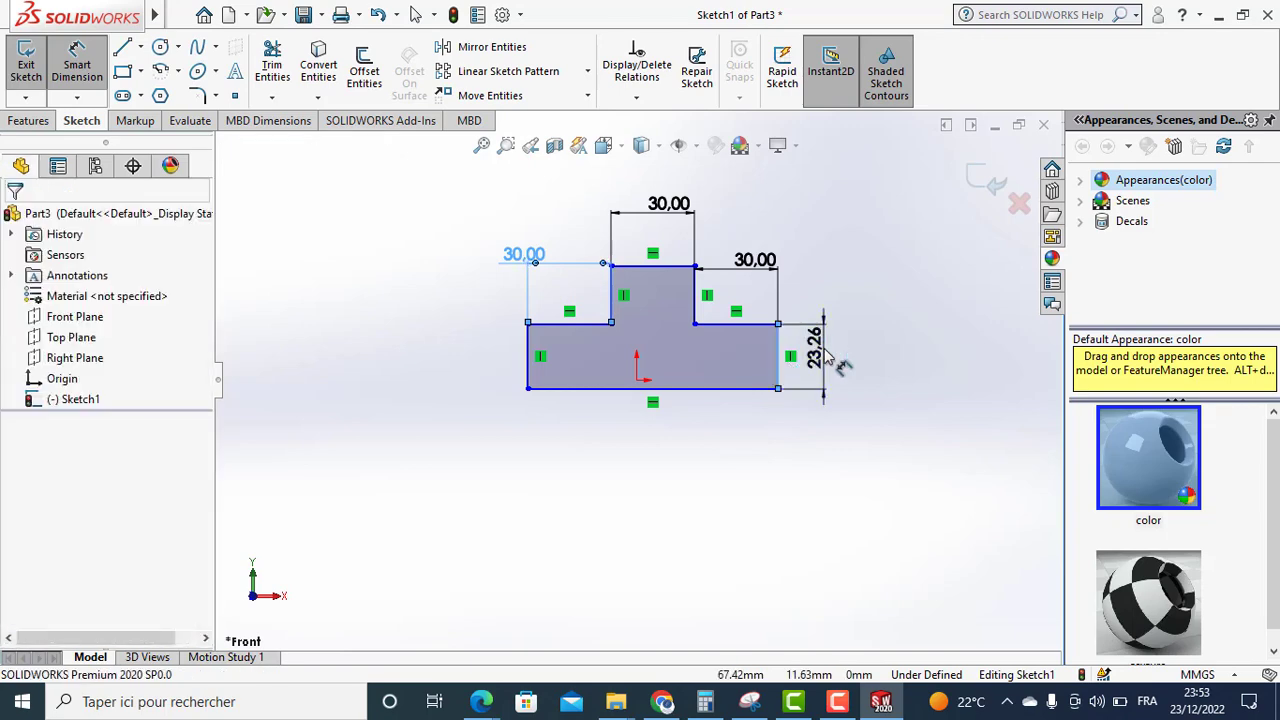
pyautogui.click(826, 356)
pyautogui.write('30')
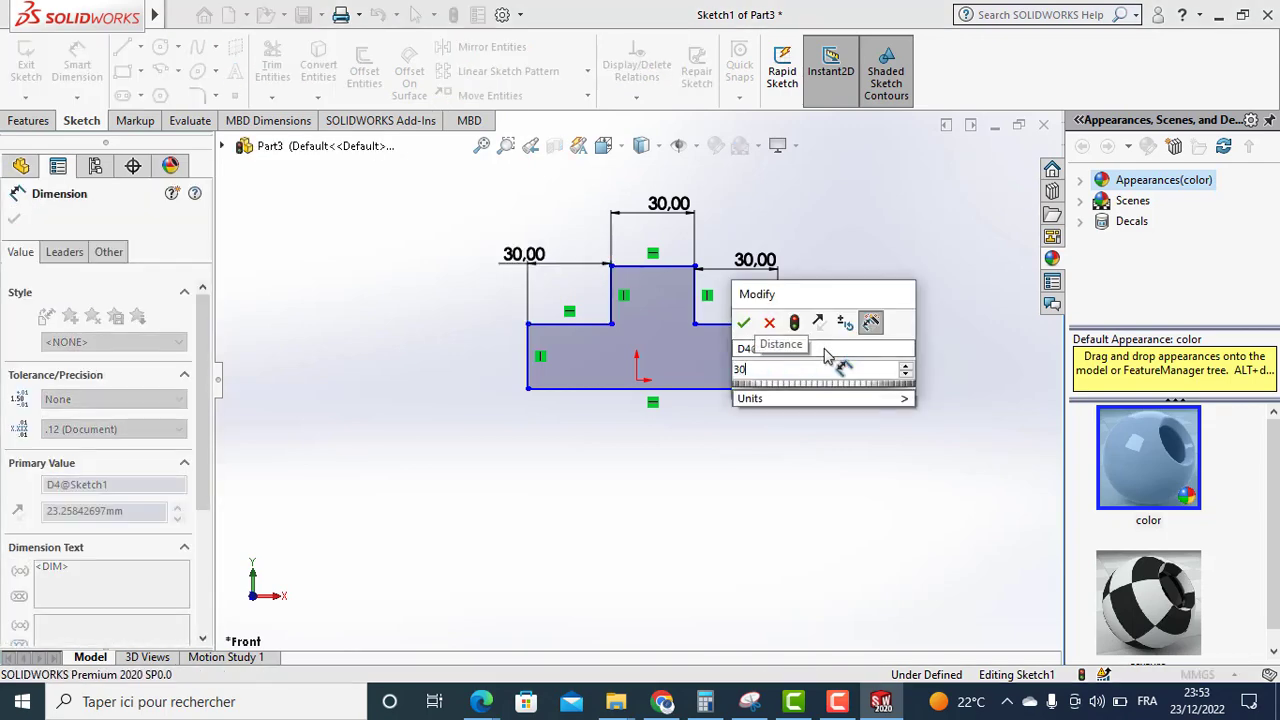
pyautogui.press('Return')
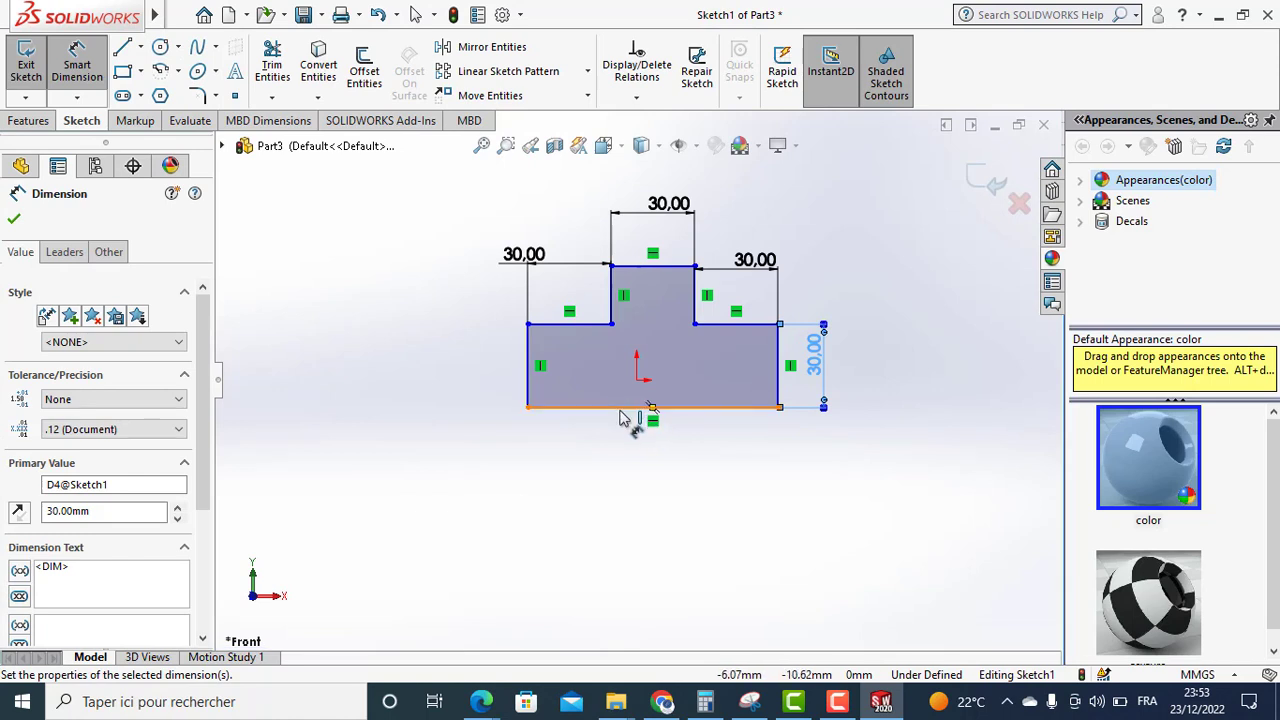
pyautogui.click(529, 370)
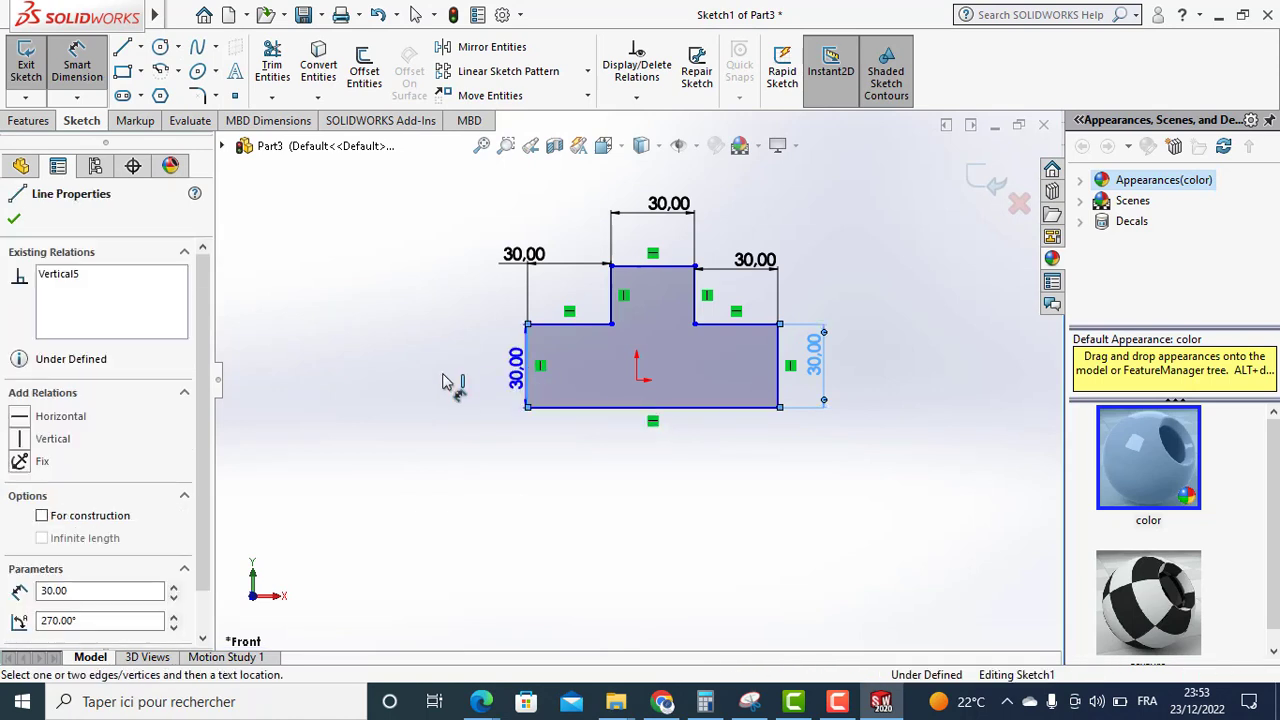
pyautogui.click(455, 378)
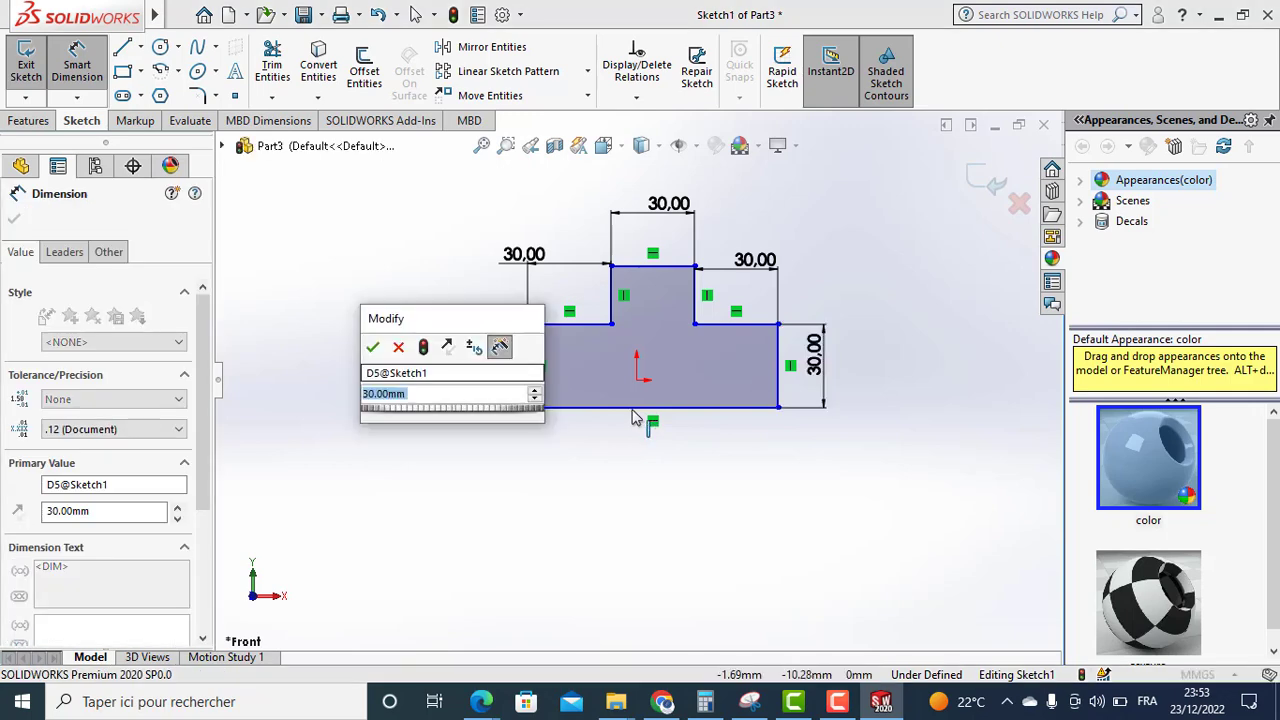
pyautogui.click(632, 417)
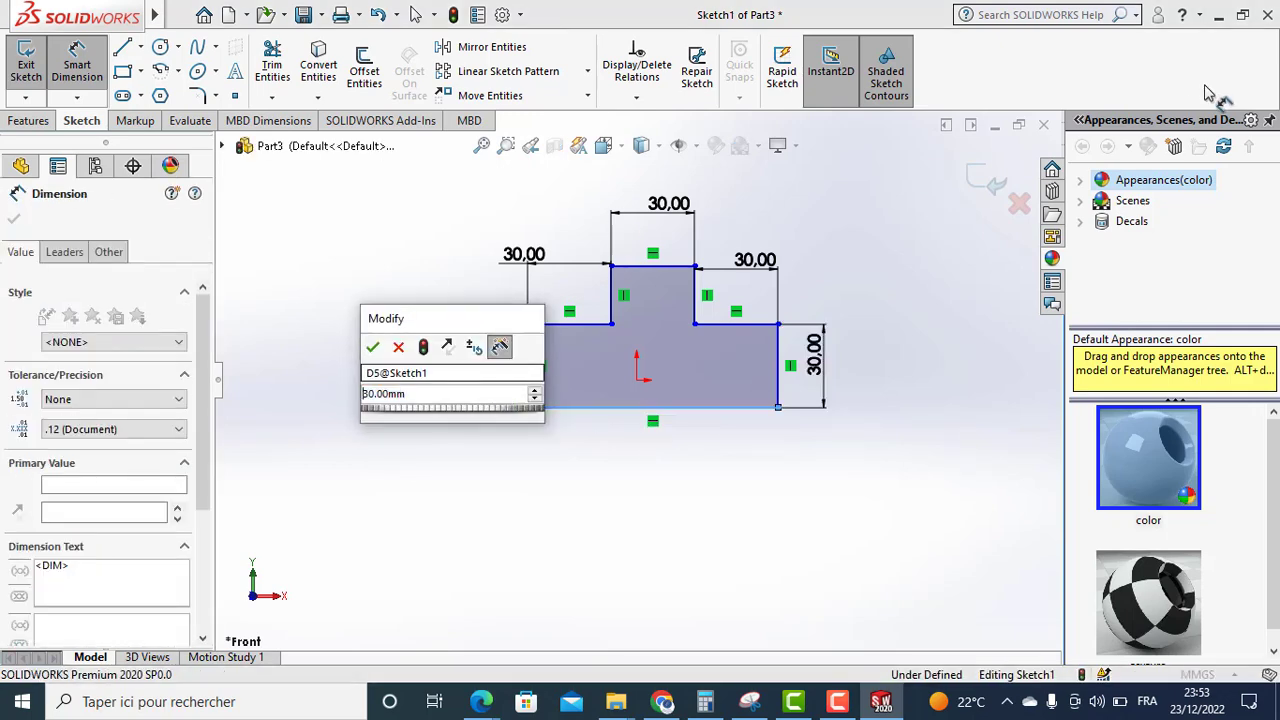
pyautogui.click(372, 346)
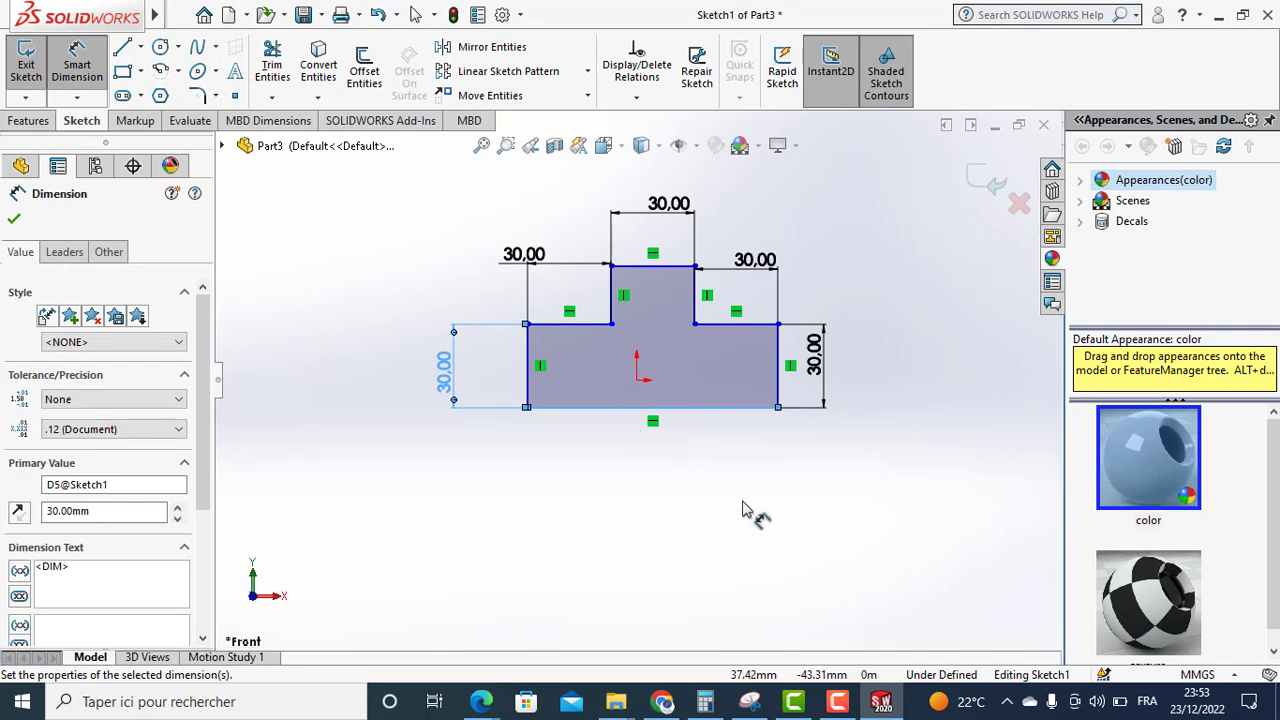
pyautogui.click(15, 217)
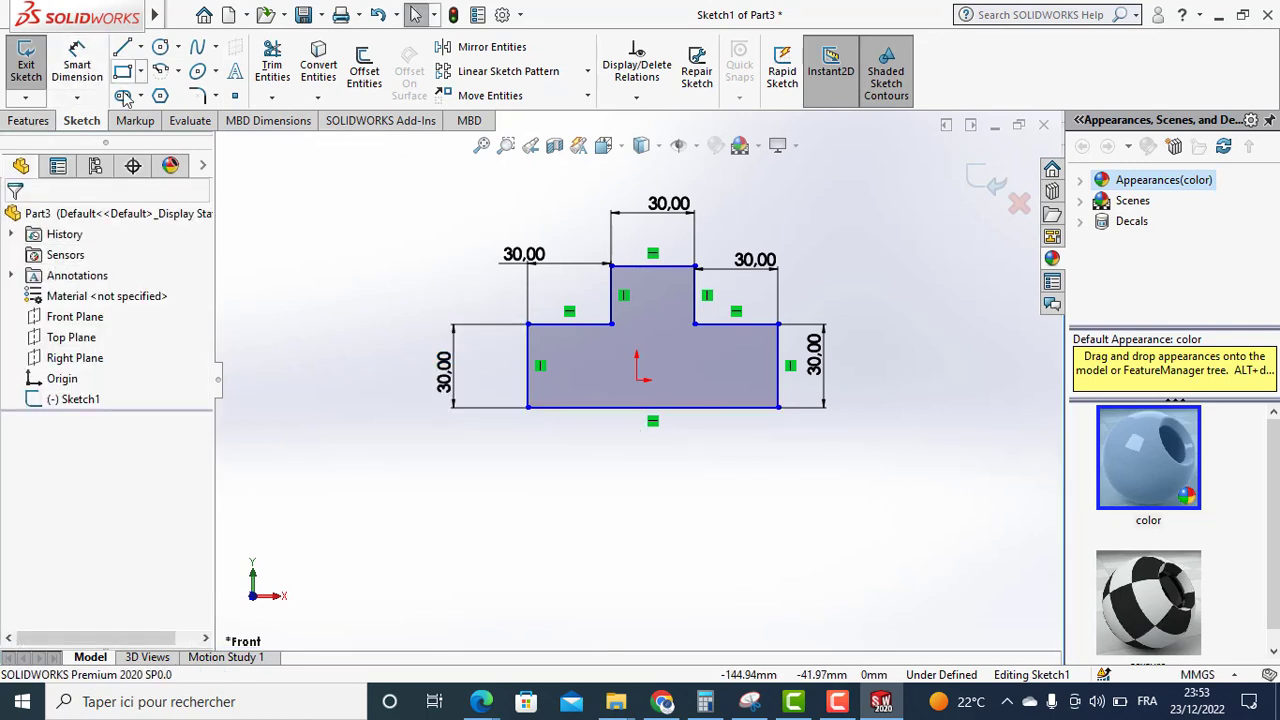
# Extrude the T sketch 30 mm deep into the solid Boss-Extrude1.
pyautogui.click(20, 125)
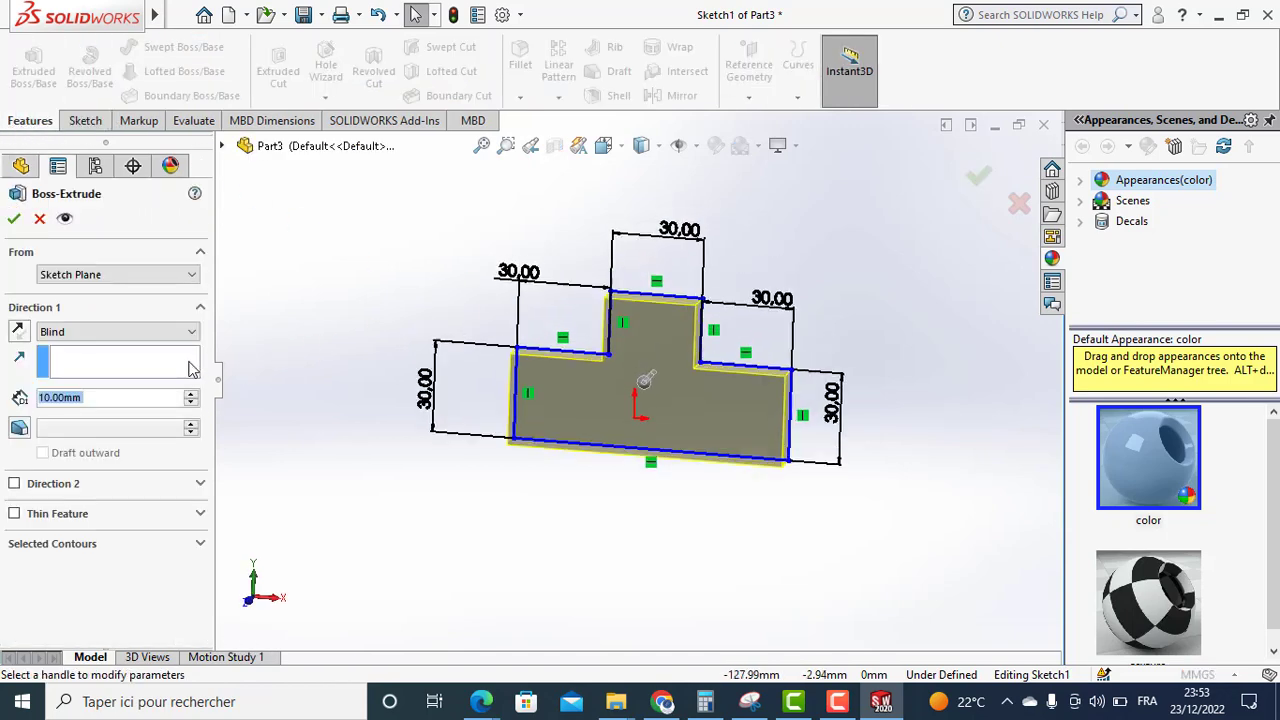
pyautogui.click(196, 397)
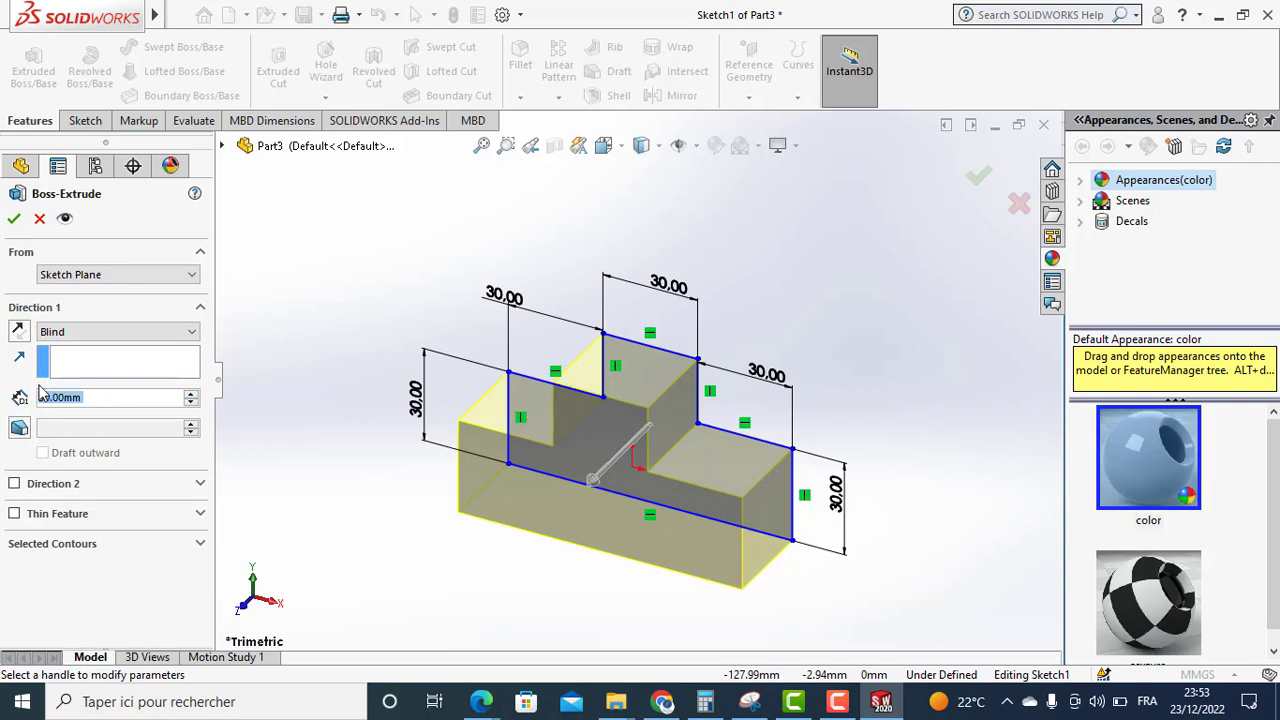
pyautogui.click(14, 218)
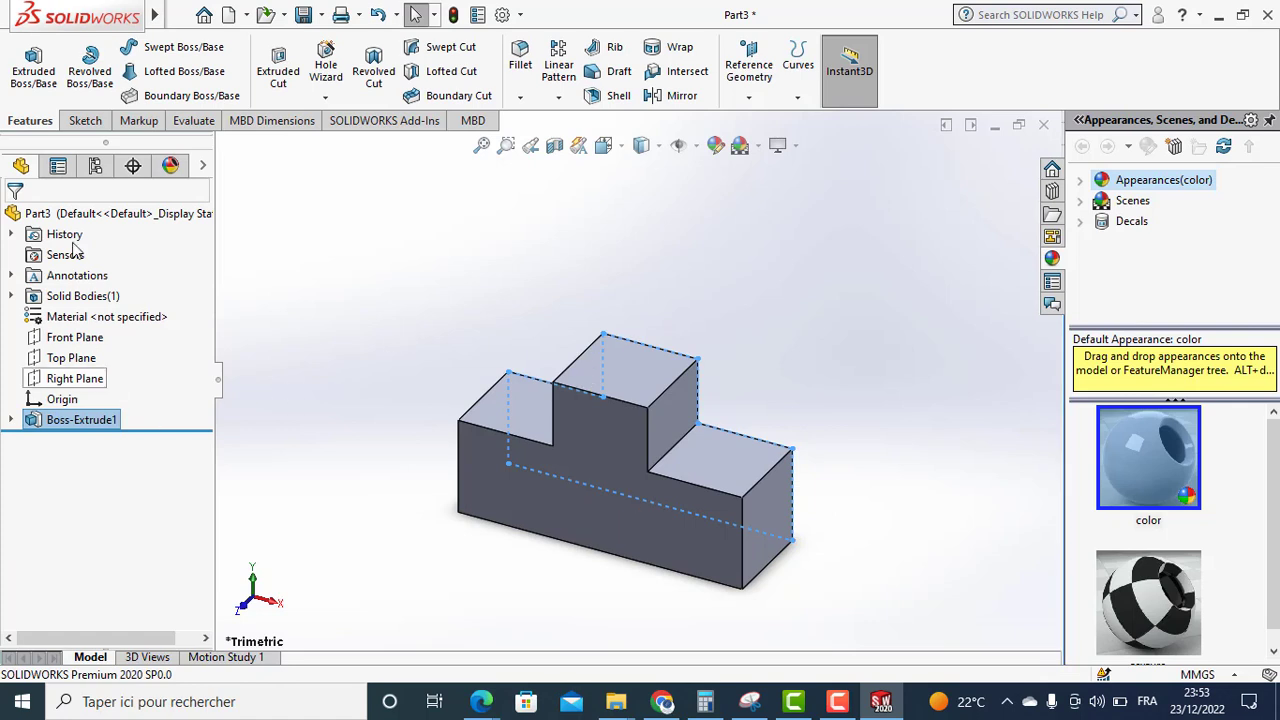
# Apply a green appearance to the whole Part3 T-shaped block.
pyautogui.click(98, 216)
pyautogui.rightClick(98, 216)
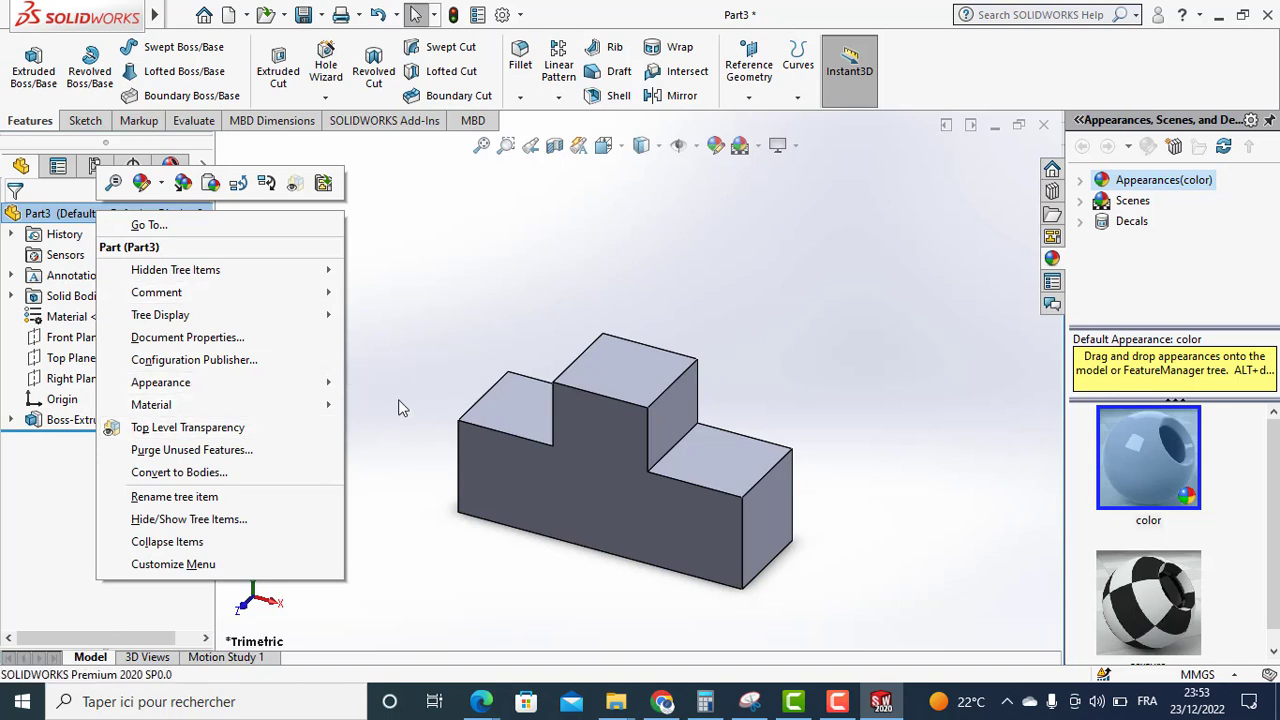
pyautogui.moveTo(160, 382)
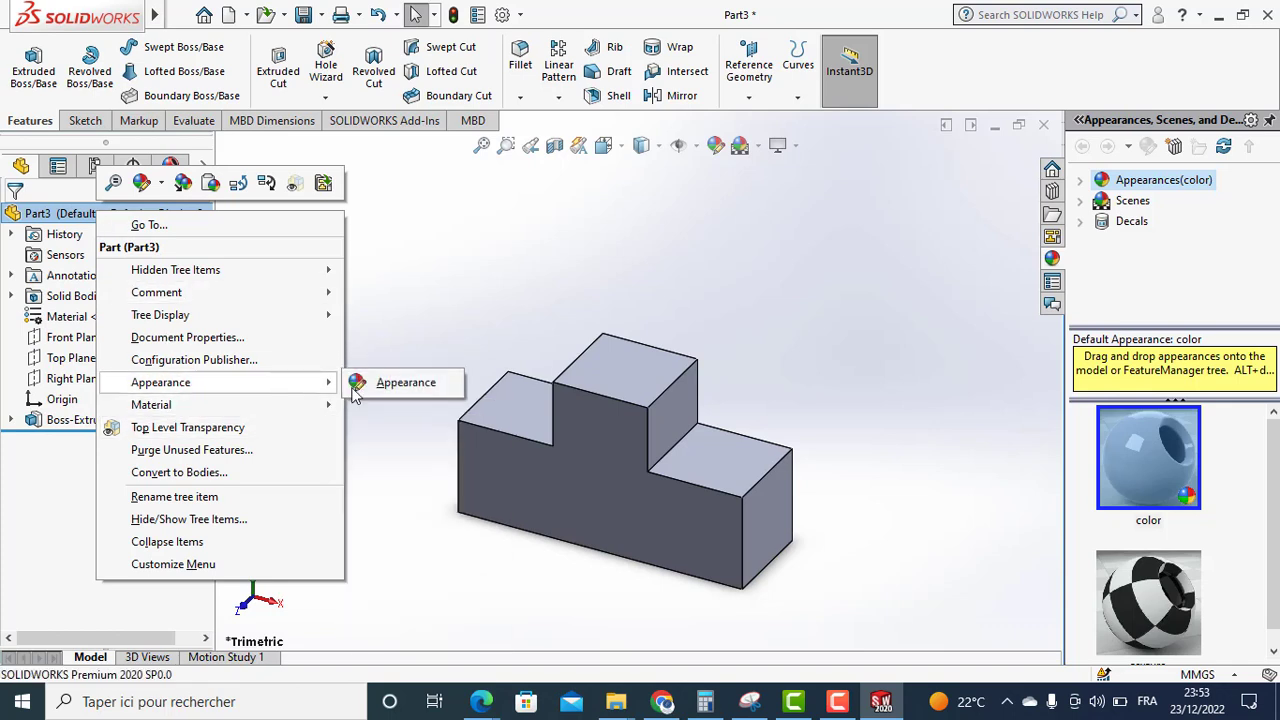
pyautogui.click(393, 386)
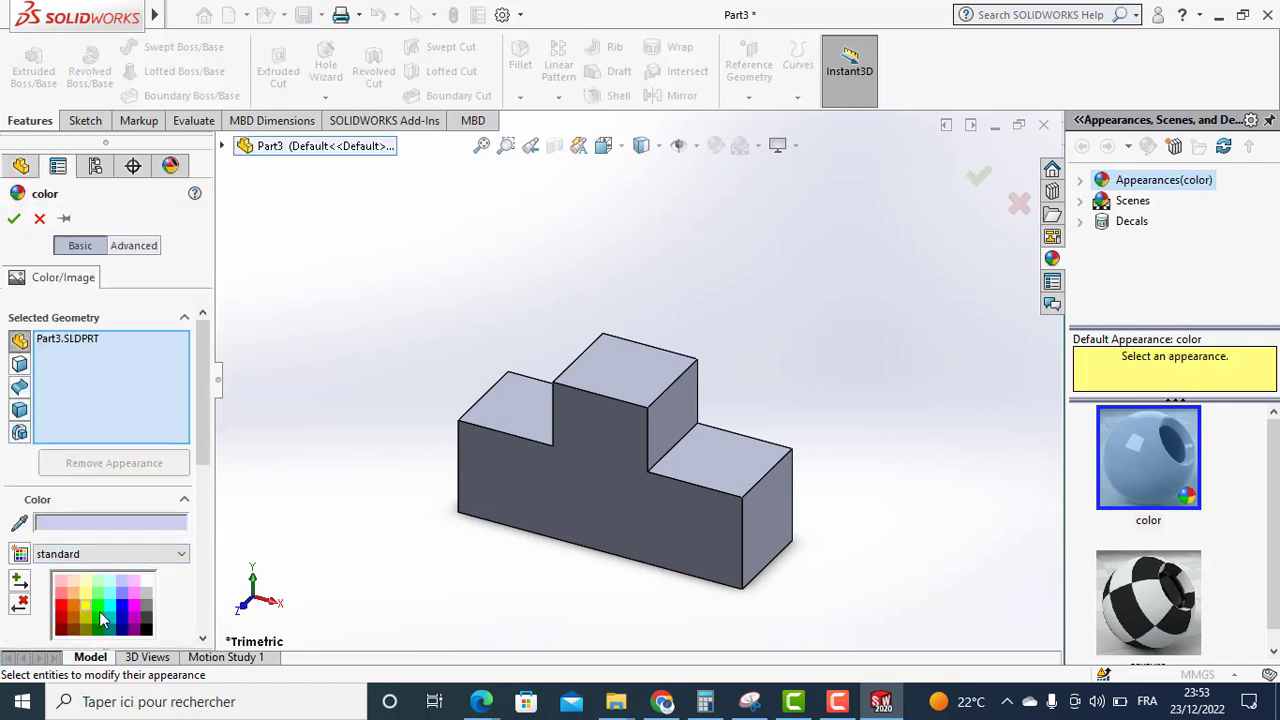
pyautogui.click(103, 620)
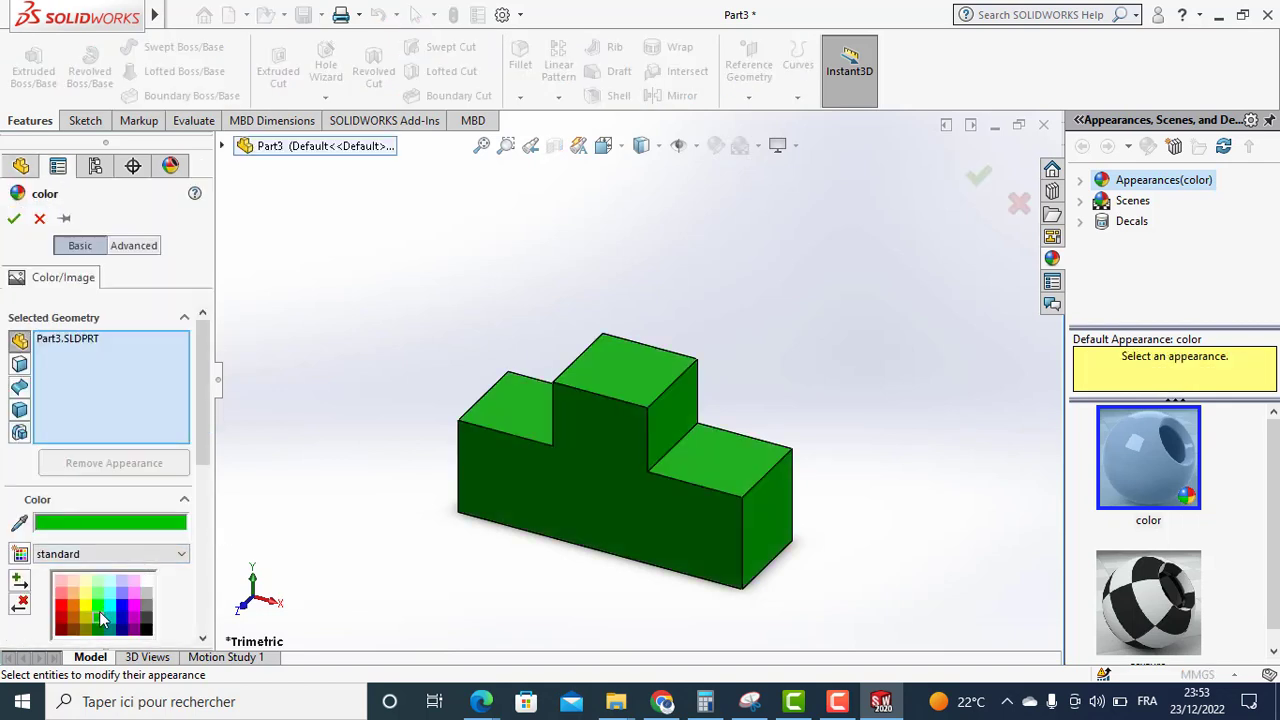
pyautogui.click(13, 219)
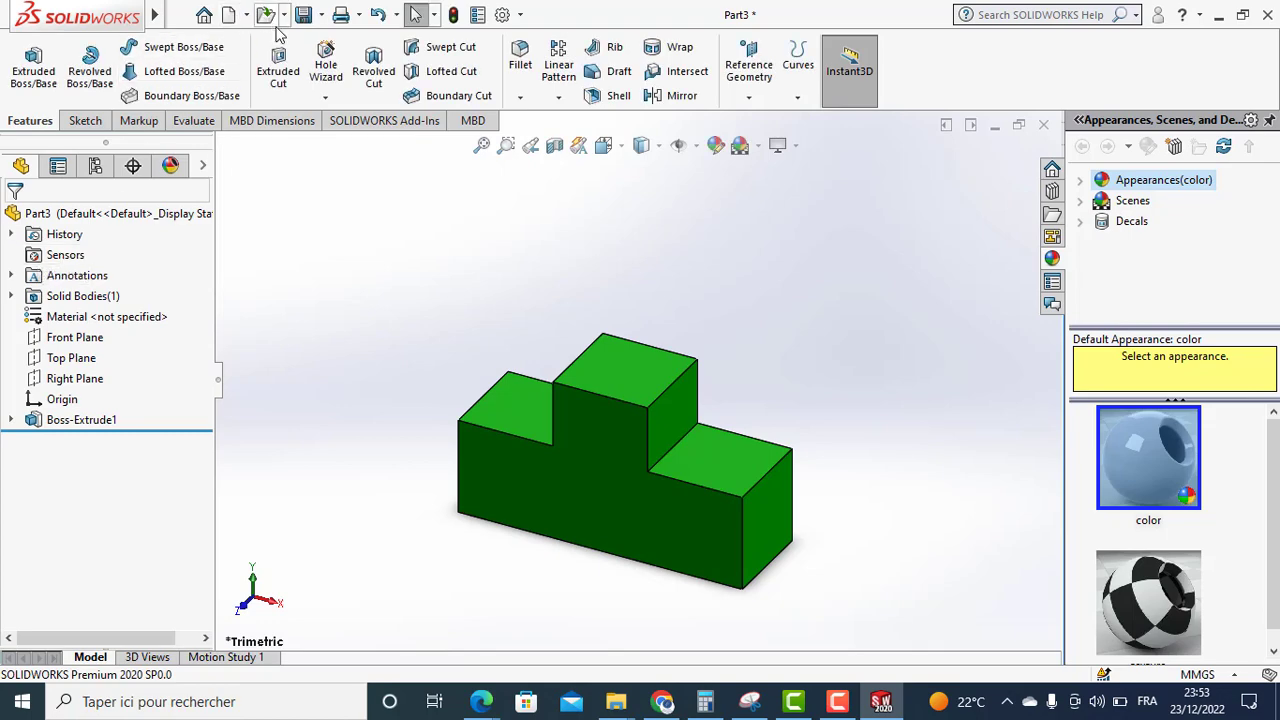
# Save the green part as Part3 in Nouveau dossier and close it.
pyautogui.hotkey('ctrl', 's')
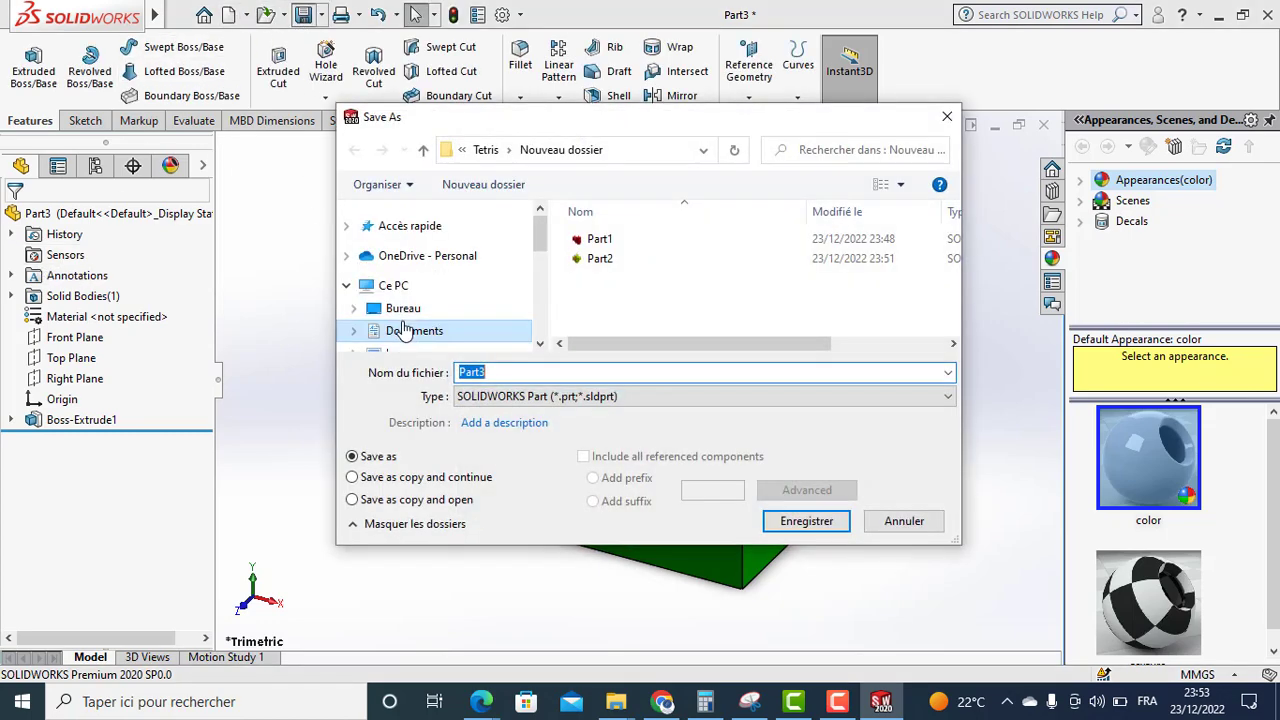
pyautogui.click(817, 519)
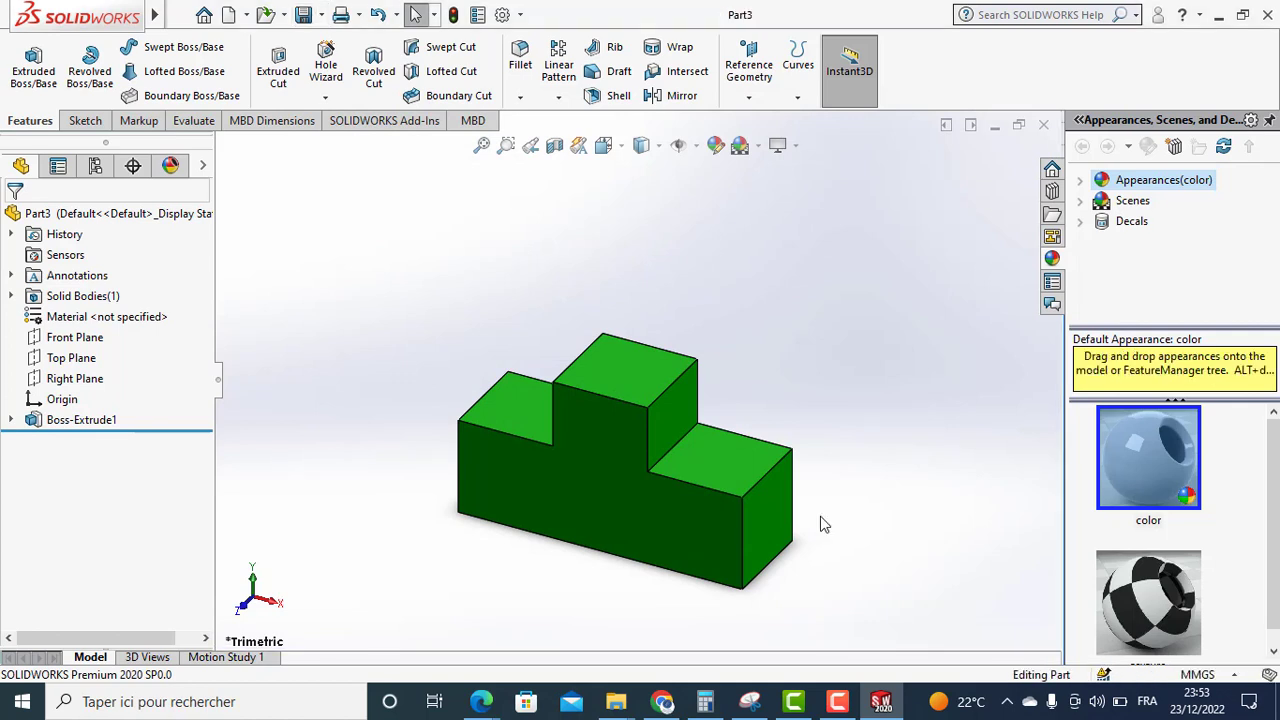
pyautogui.click(179, 14)
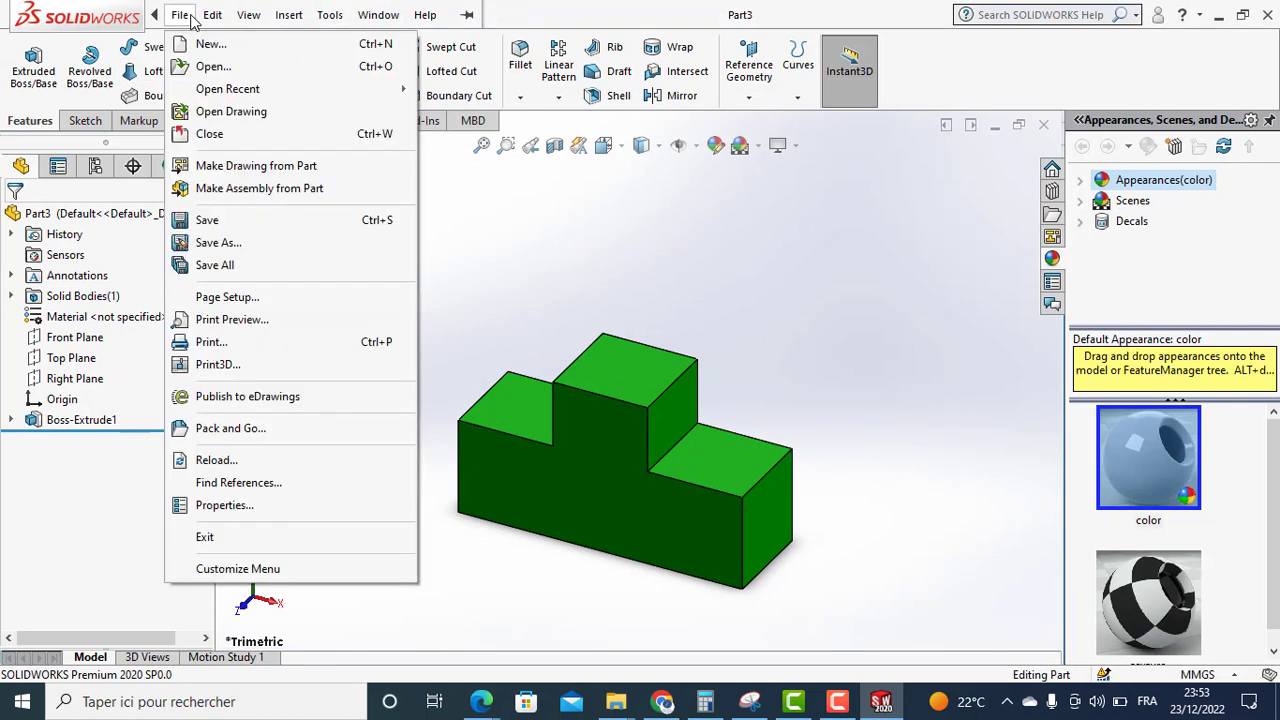
pyautogui.click(227, 137)
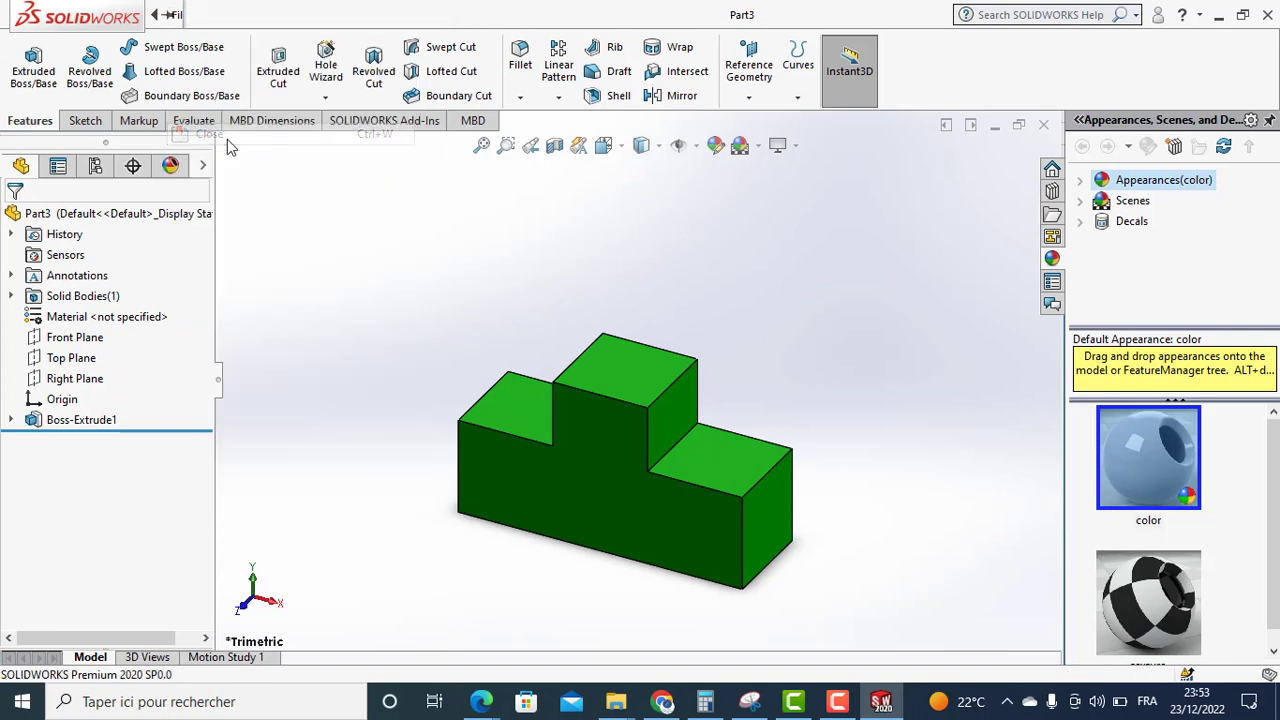
# Create new part Part4 and face its Front Plane, ready for sketching.
pyautogui.click(229, 14)
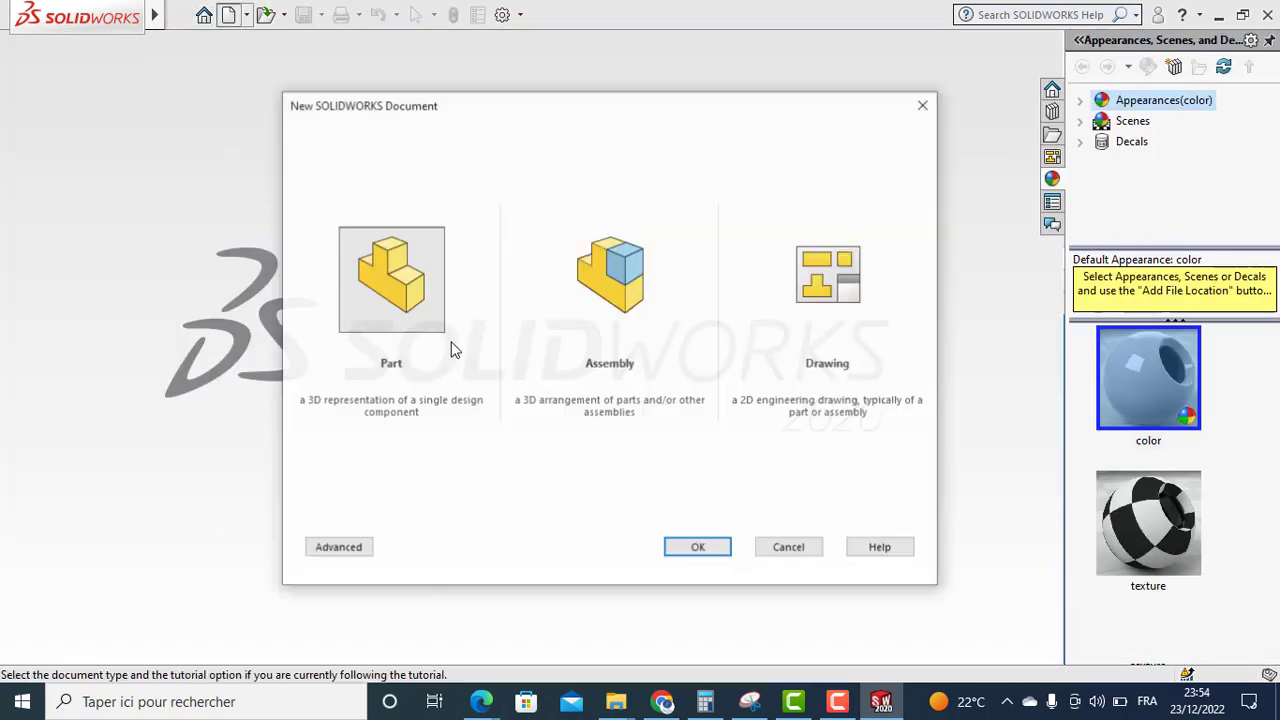
pyautogui.click(688, 553)
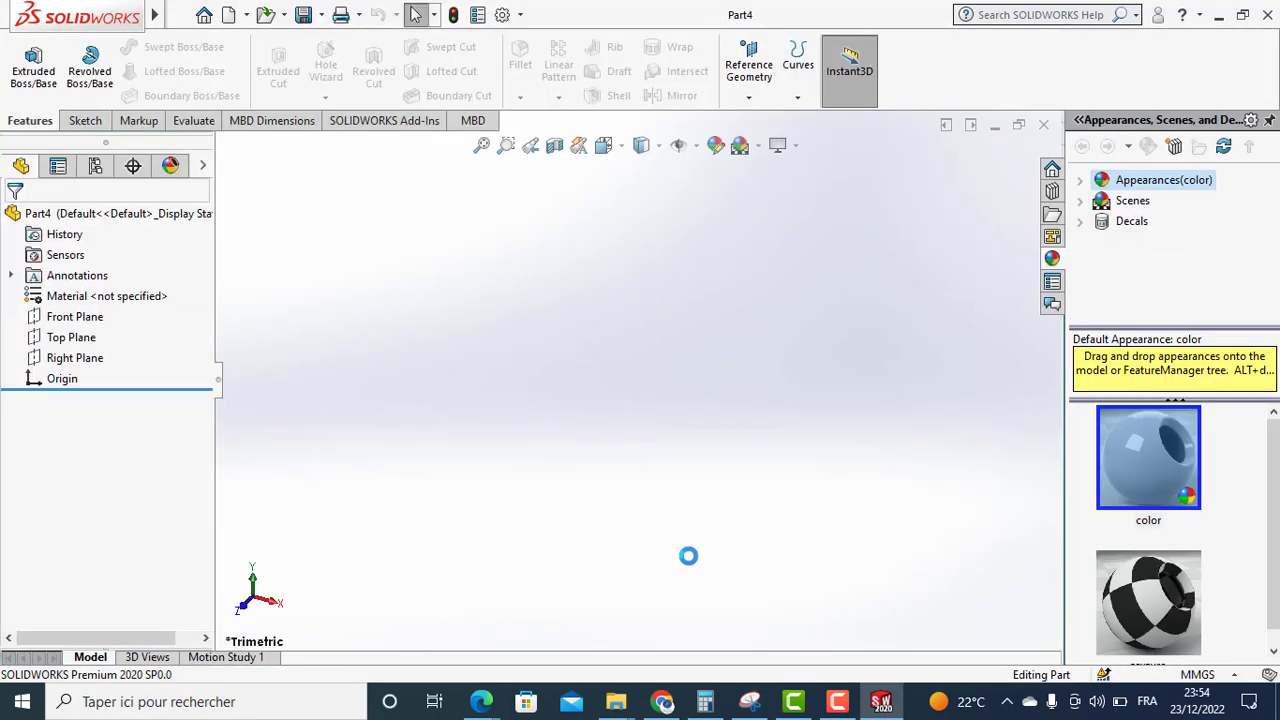
pyautogui.click(75, 317)
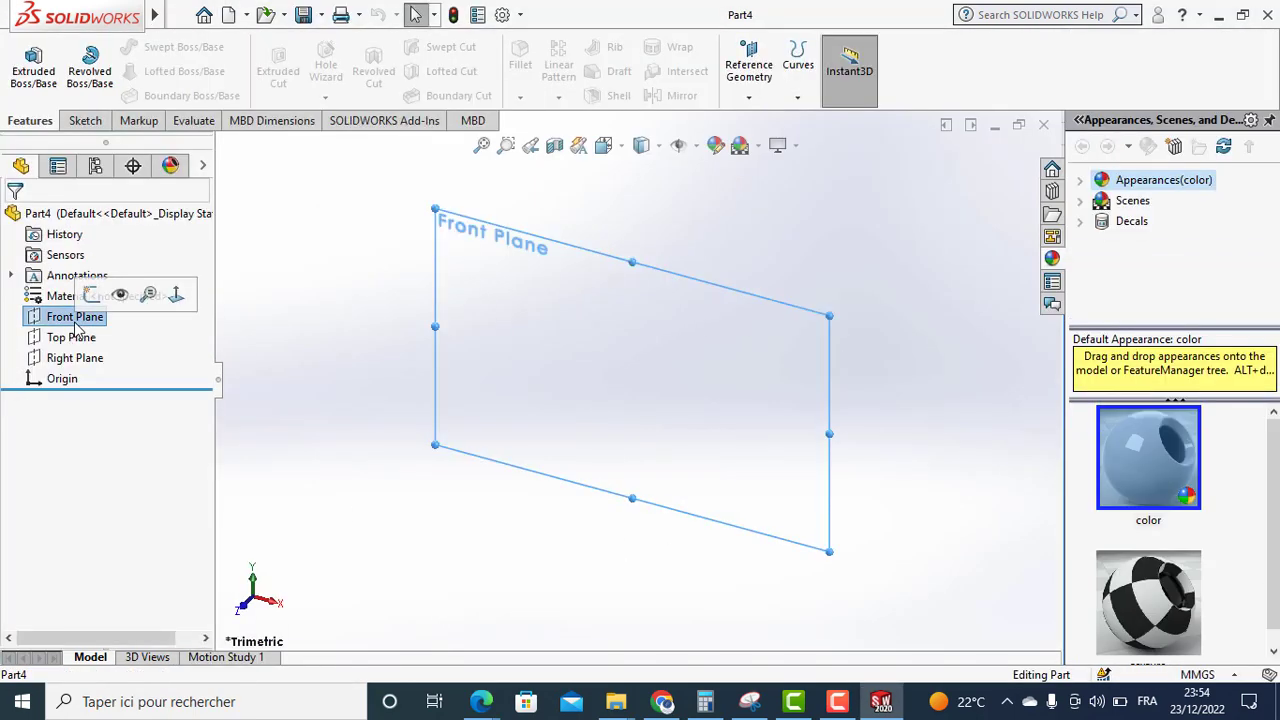
pyautogui.click(175, 296)
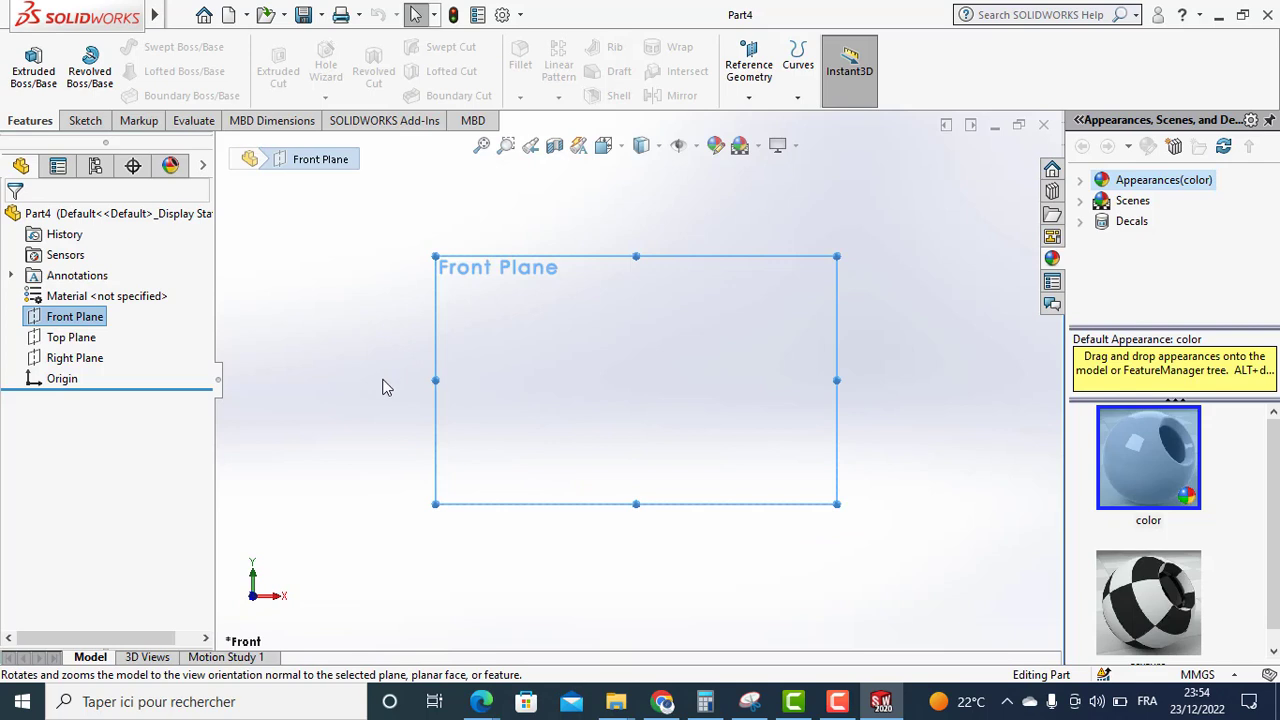
pyautogui.click(88, 121)
# Draw a closed six-line L-shaped outline with the tall part on the left.
pyautogui.click(123, 49)
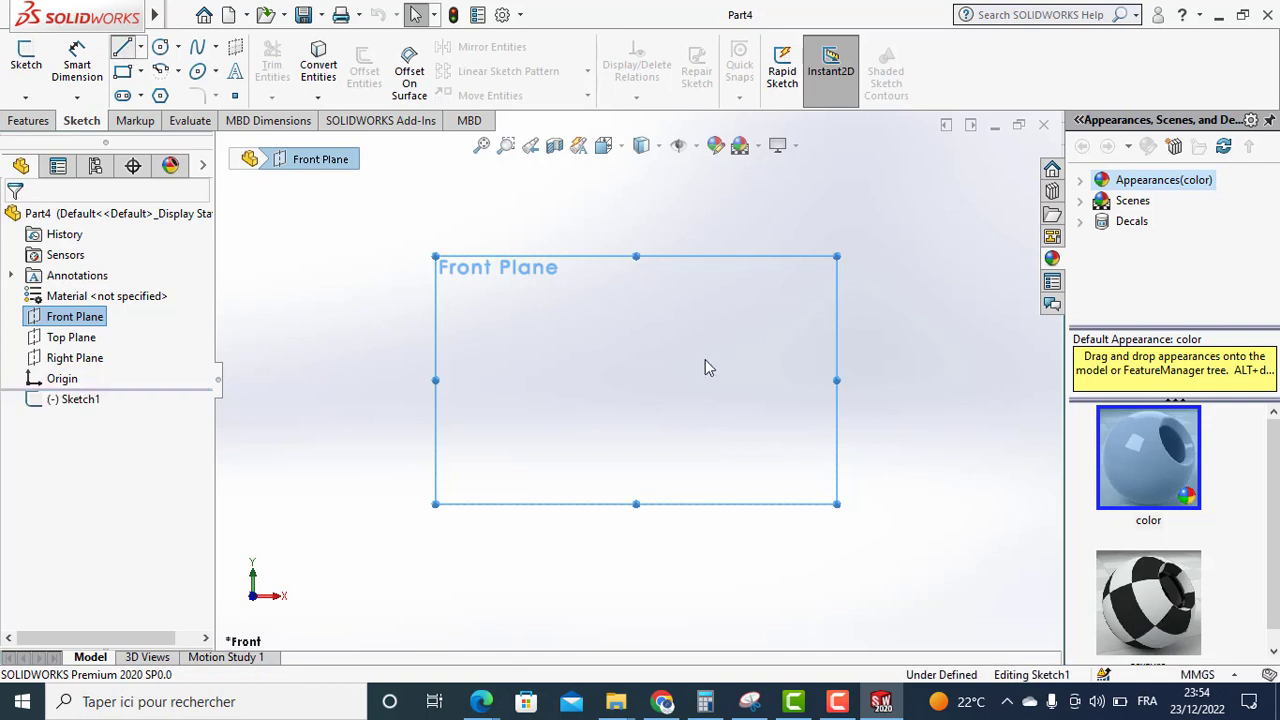
pyautogui.click(573, 427)
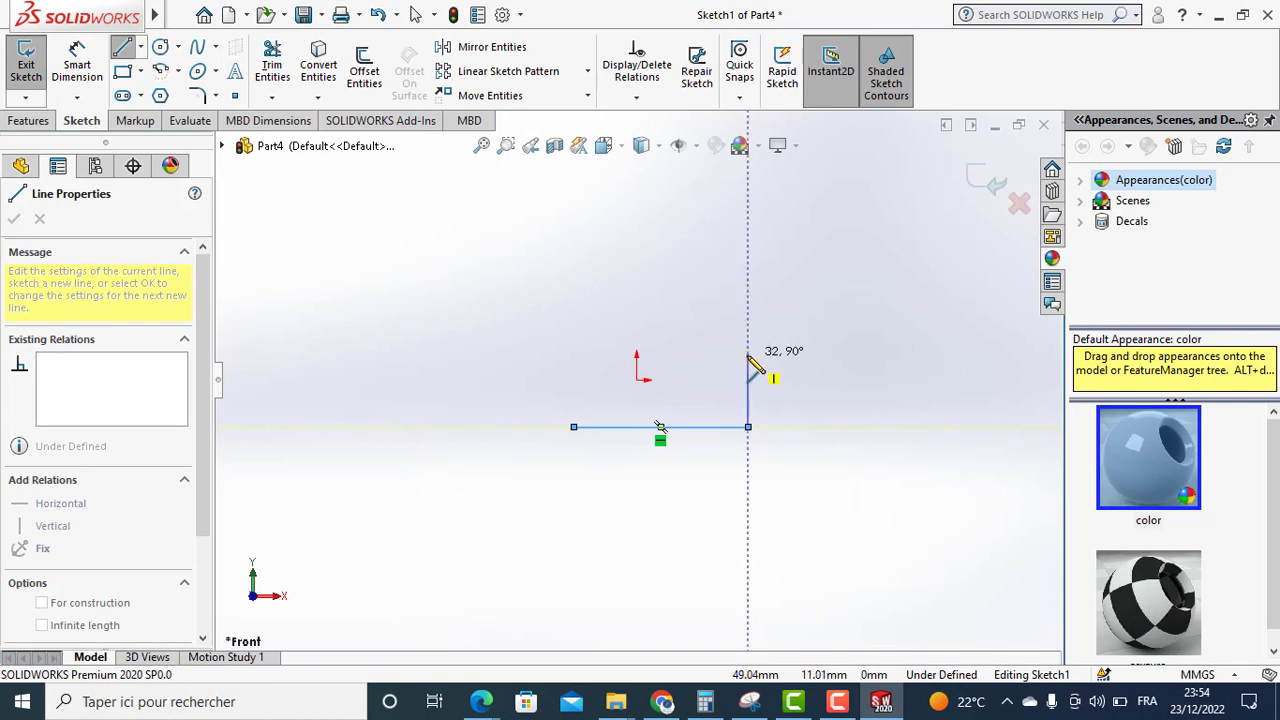
pyautogui.click(748, 361)
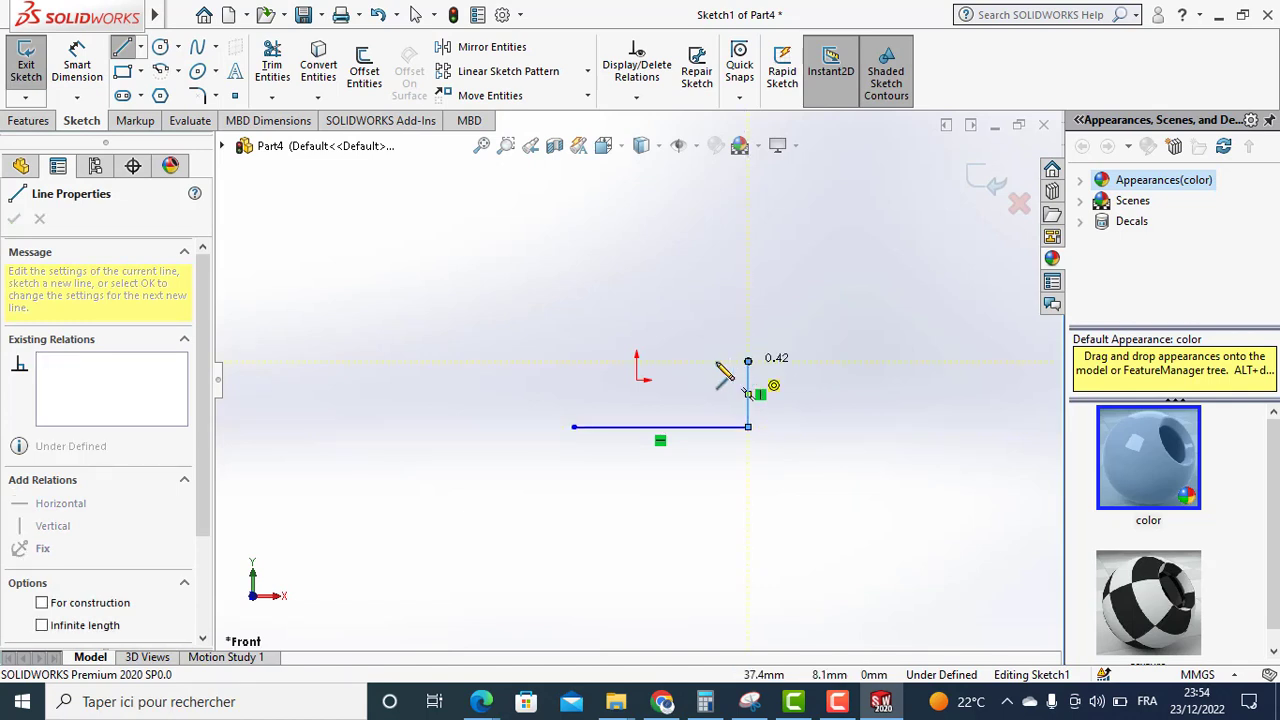
pyautogui.click(660, 361)
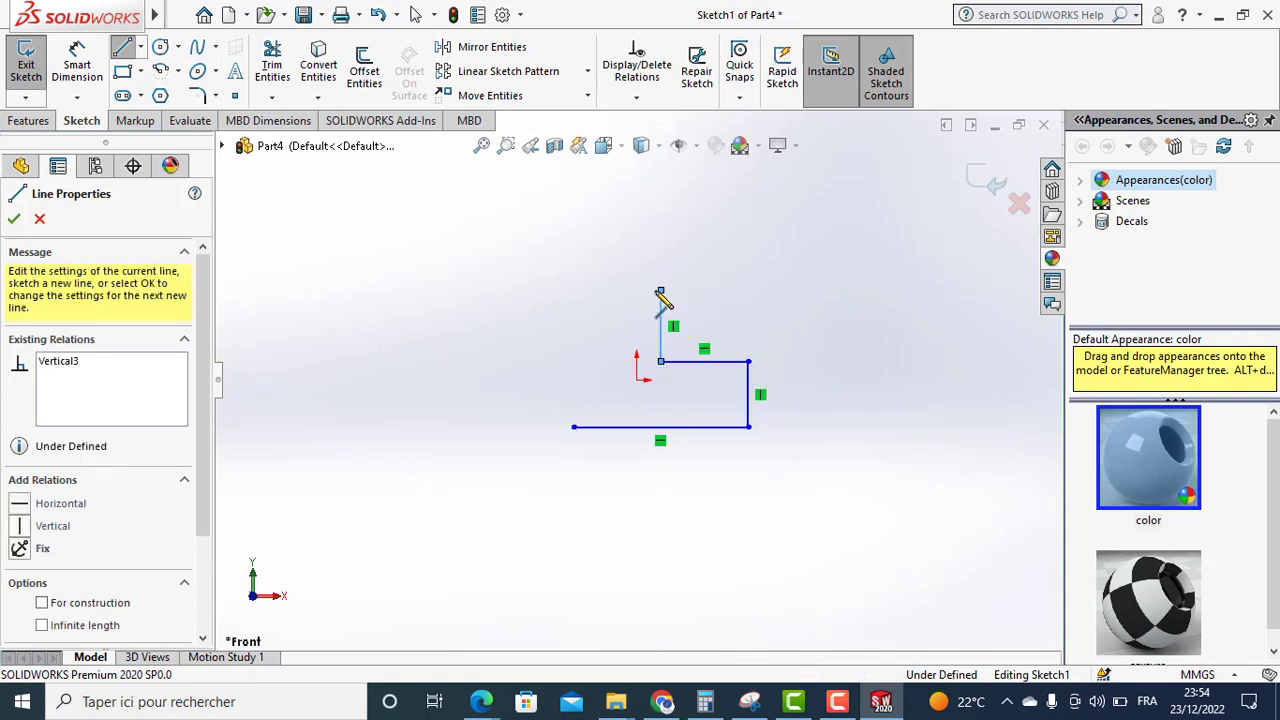
pyautogui.click(660, 290)
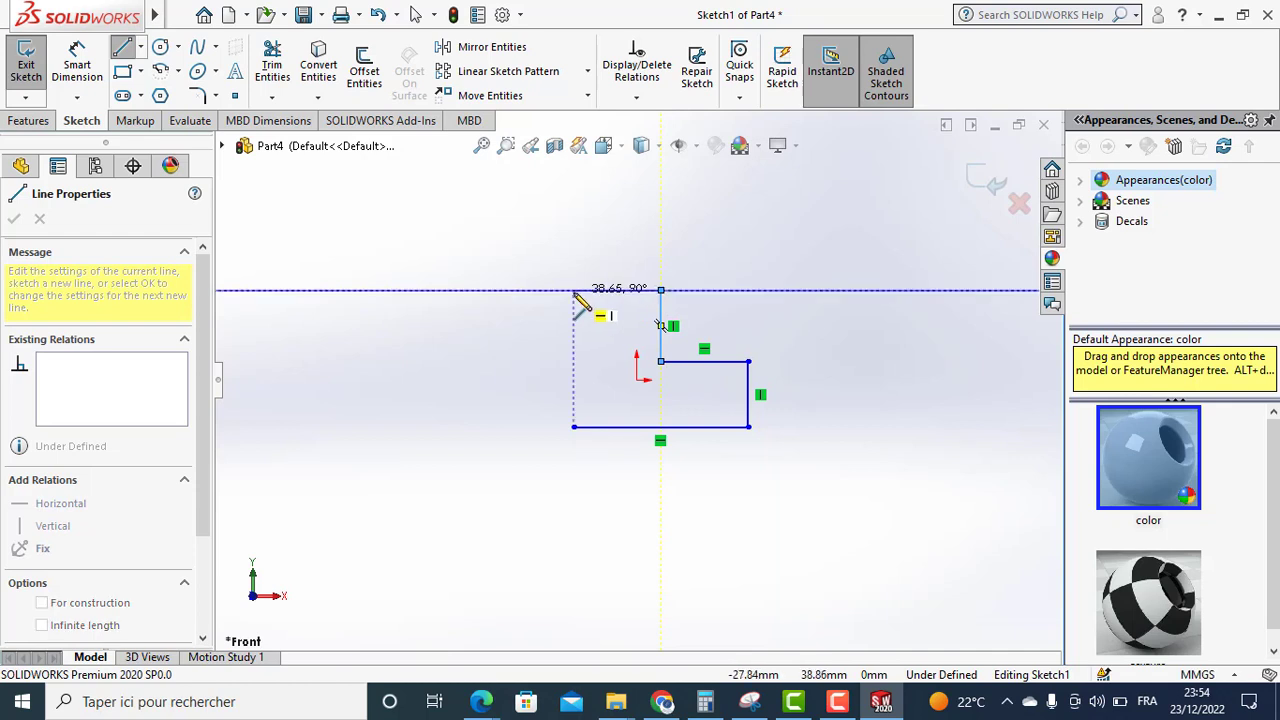
pyautogui.click(574, 290)
pyautogui.click(574, 427)
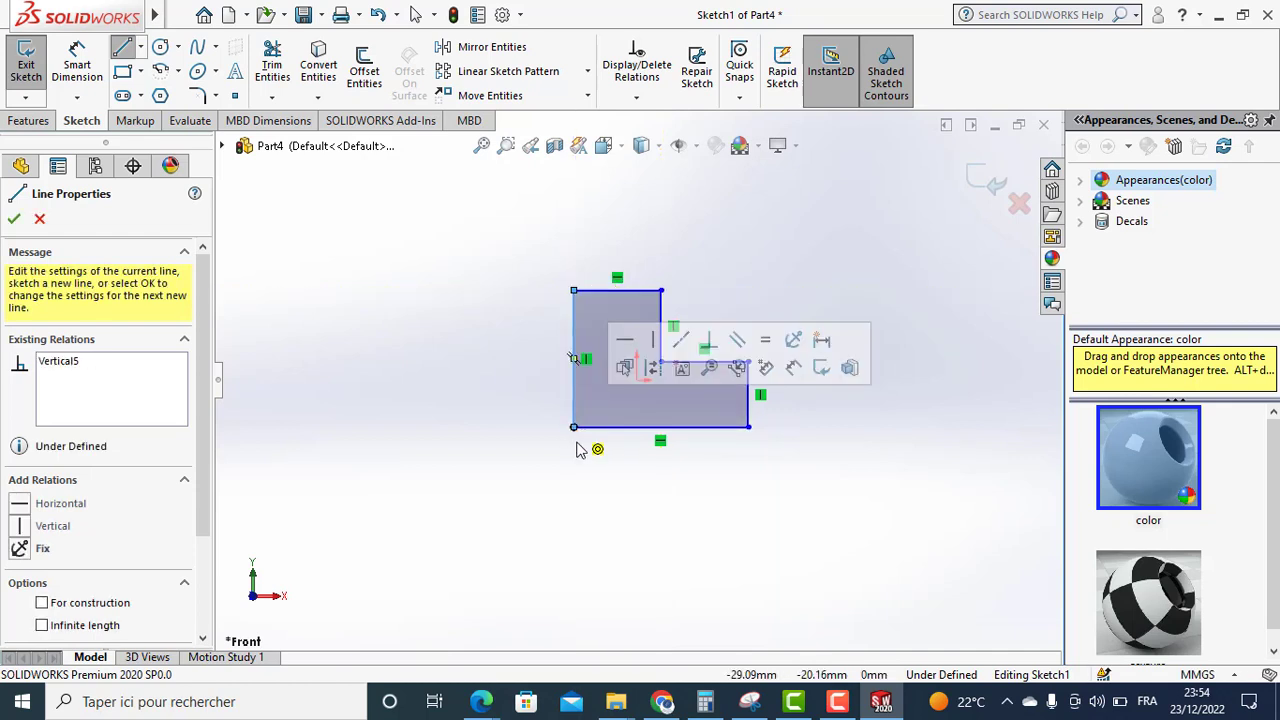
pyautogui.click(14, 220)
pyautogui.click(80, 68)
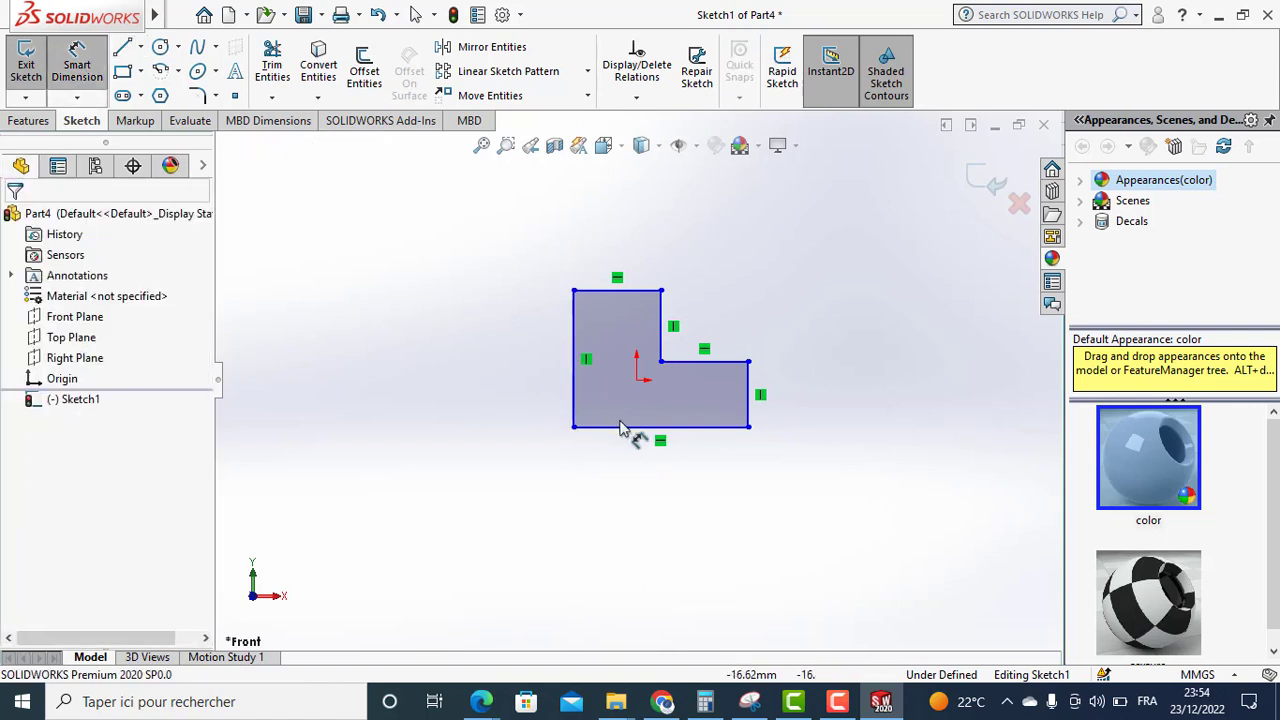
# Set the right side and inner vertical edge heights to 30 mm.
pyautogui.click(752, 395)
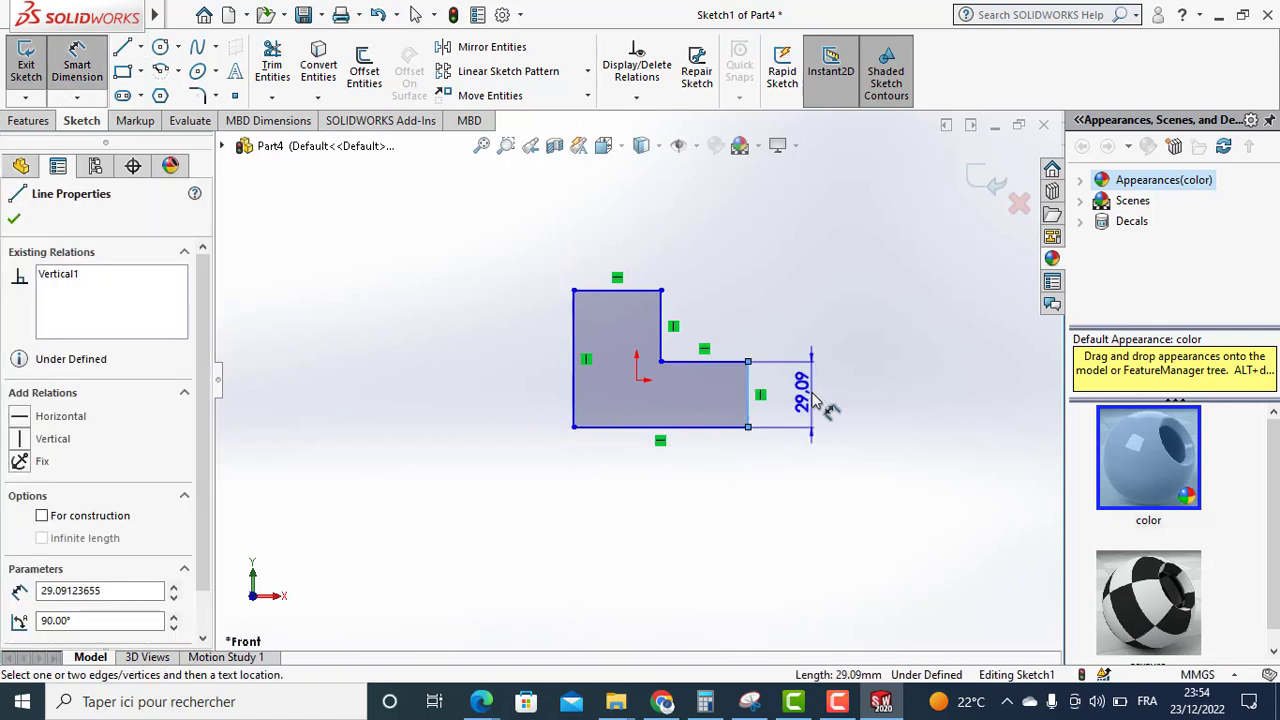
pyautogui.click(810, 398)
pyautogui.write('30')
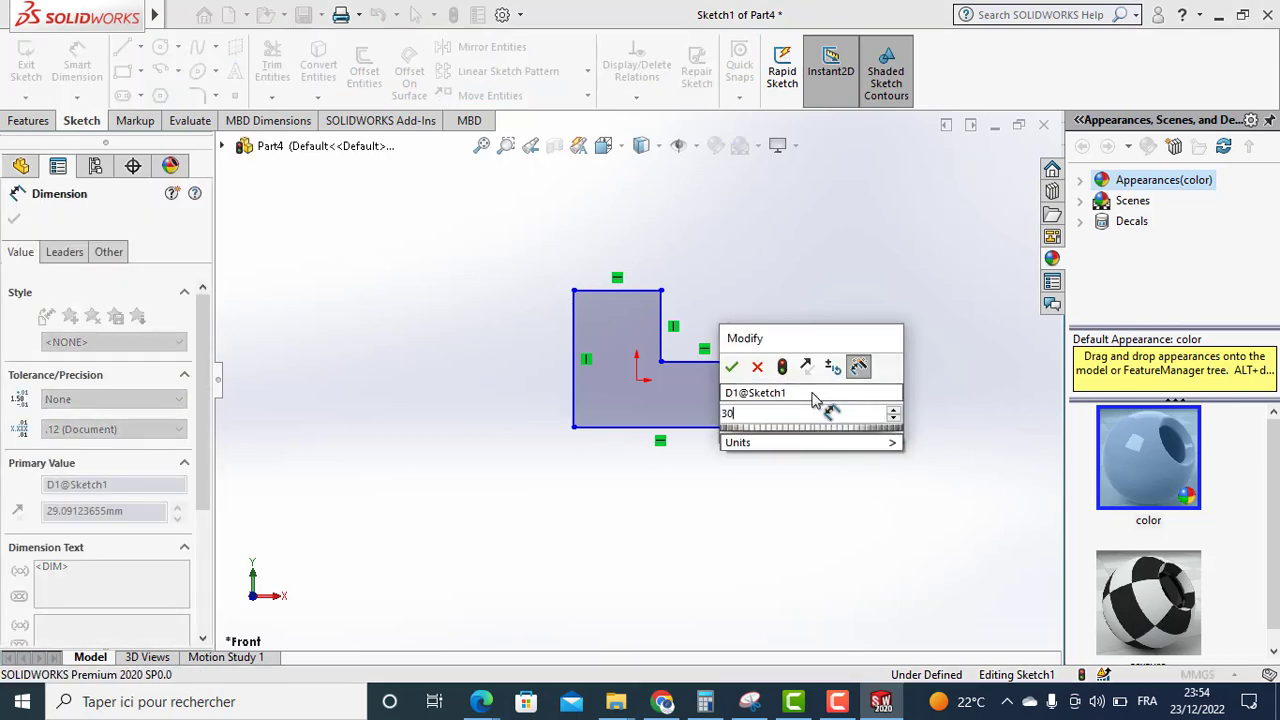
pyautogui.press('Return')
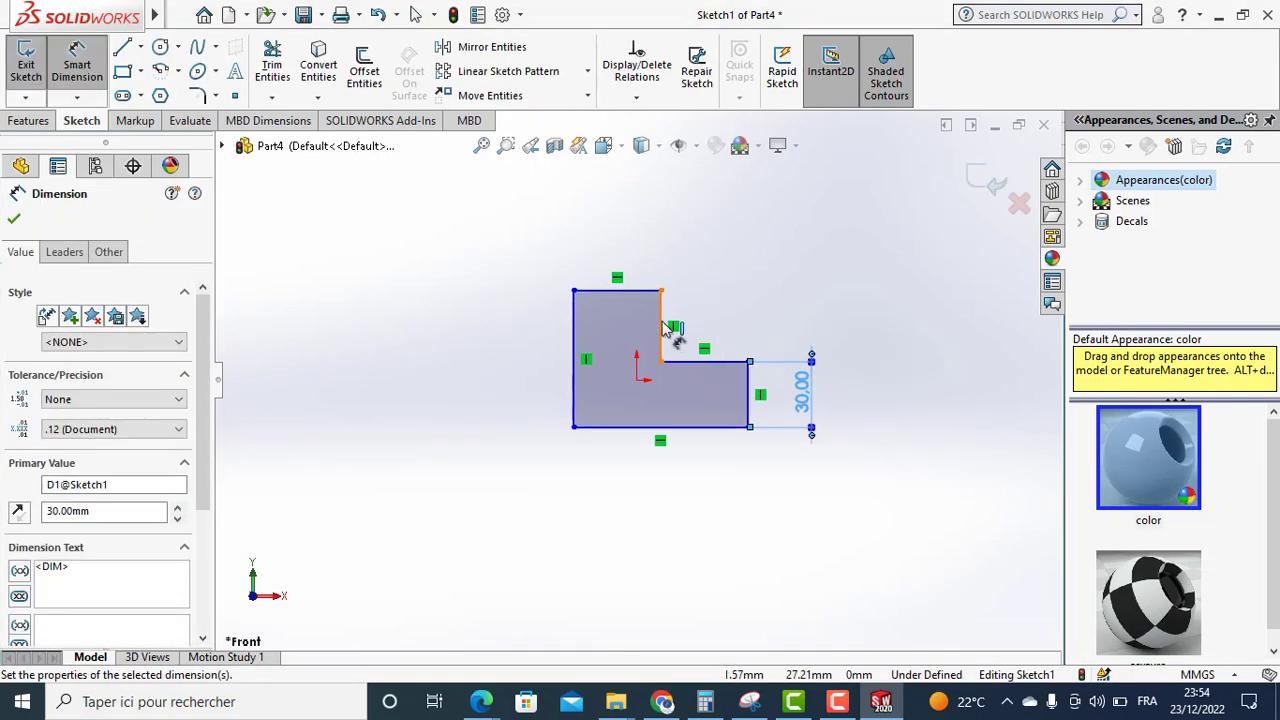
pyautogui.click(660, 325)
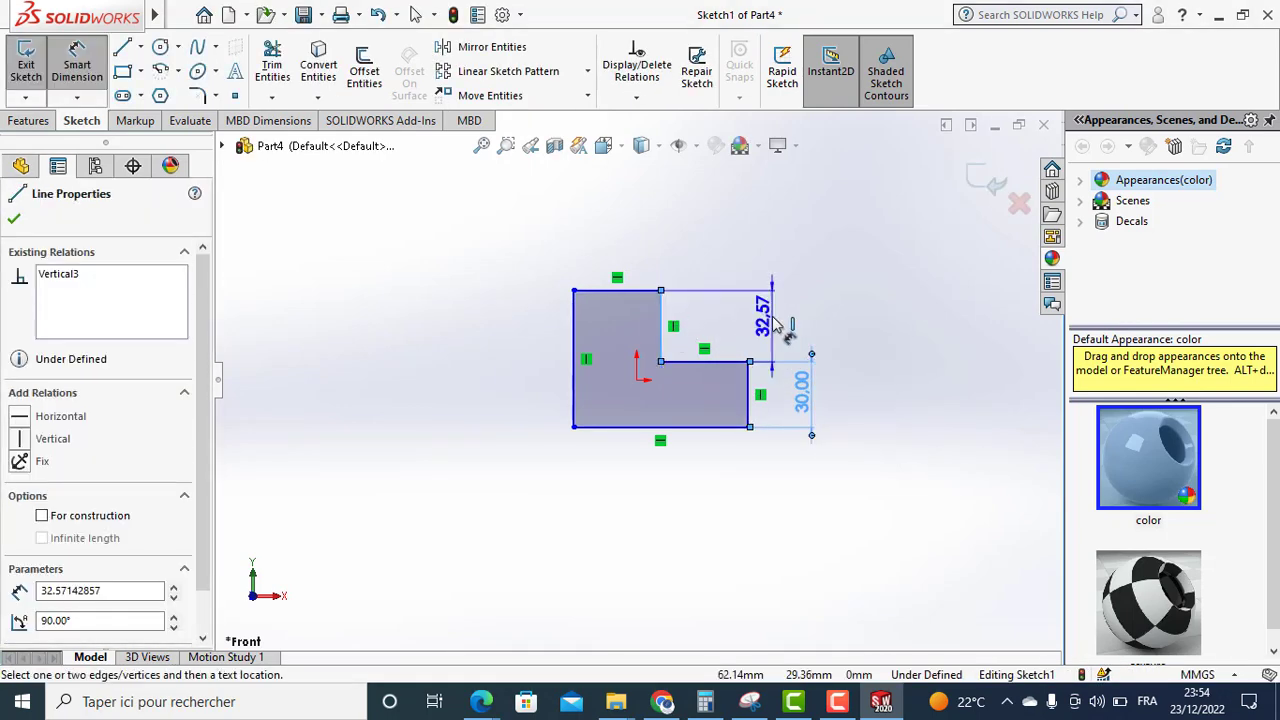
pyautogui.click(785, 258)
pyautogui.write('30')
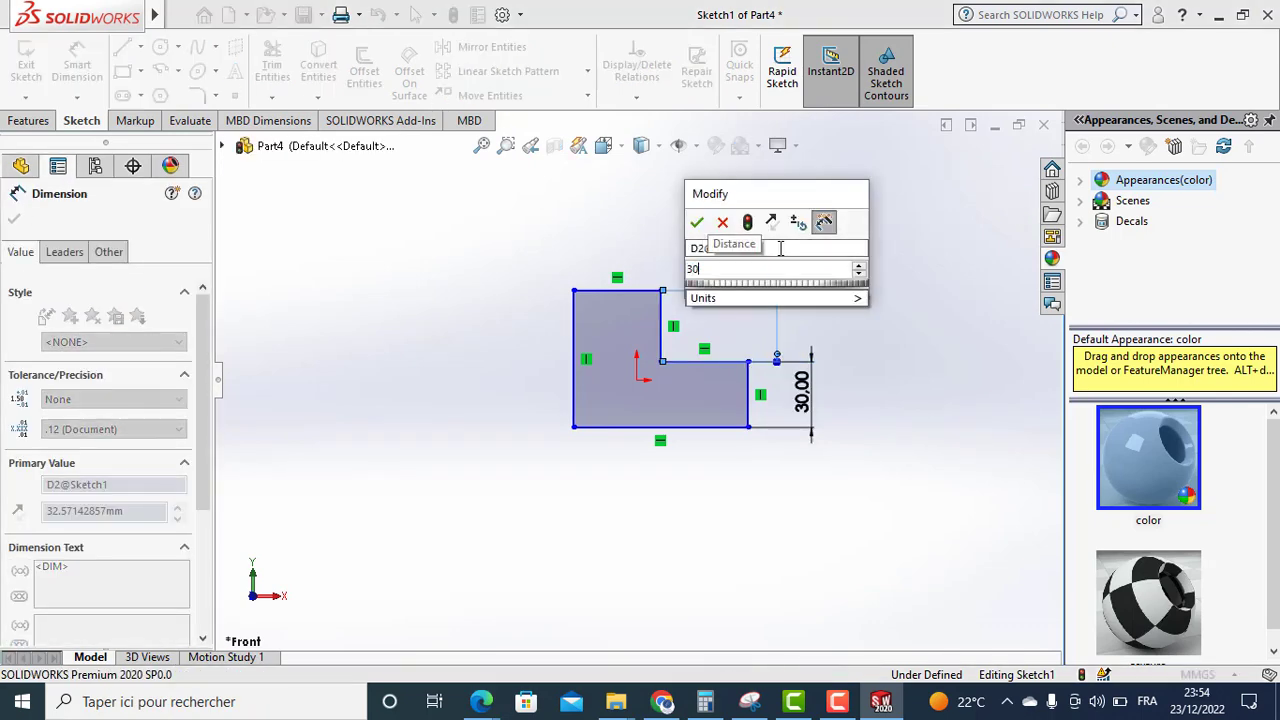
pyautogui.press('Return')
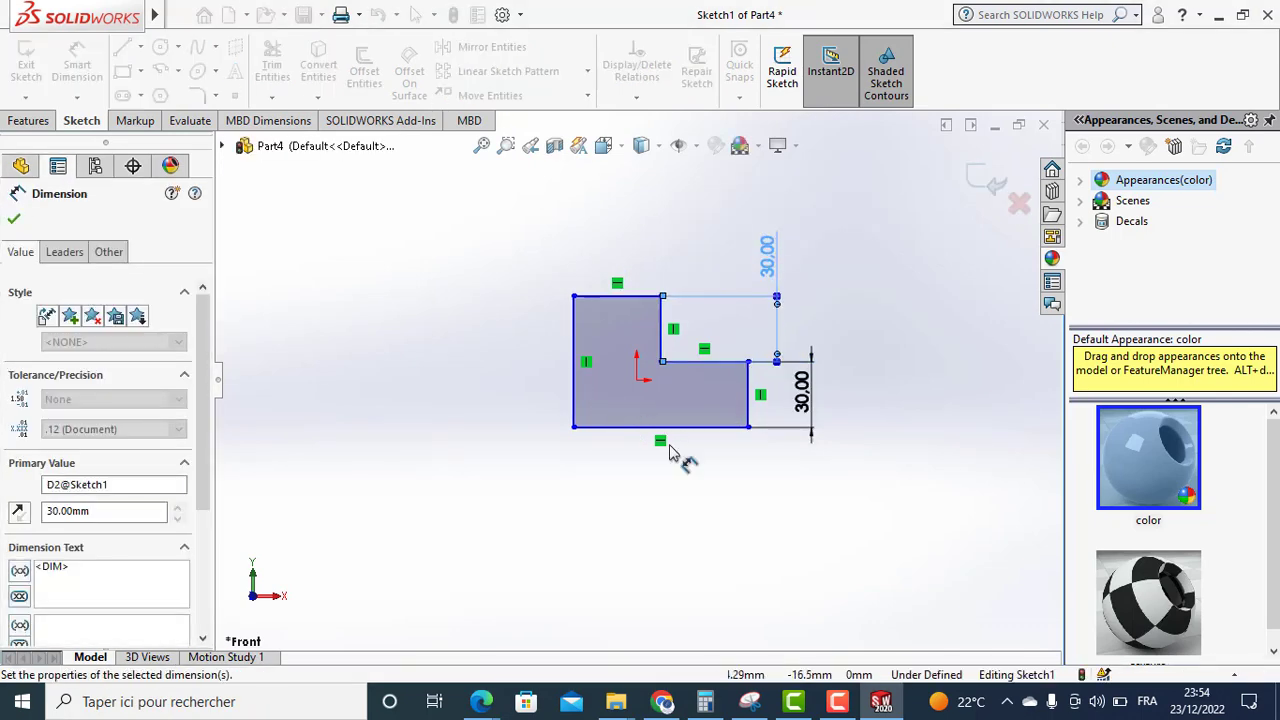
# Dimension the L's bottom edge at 60 mm and its top edge at 30 mm.
pyautogui.click(690, 433)
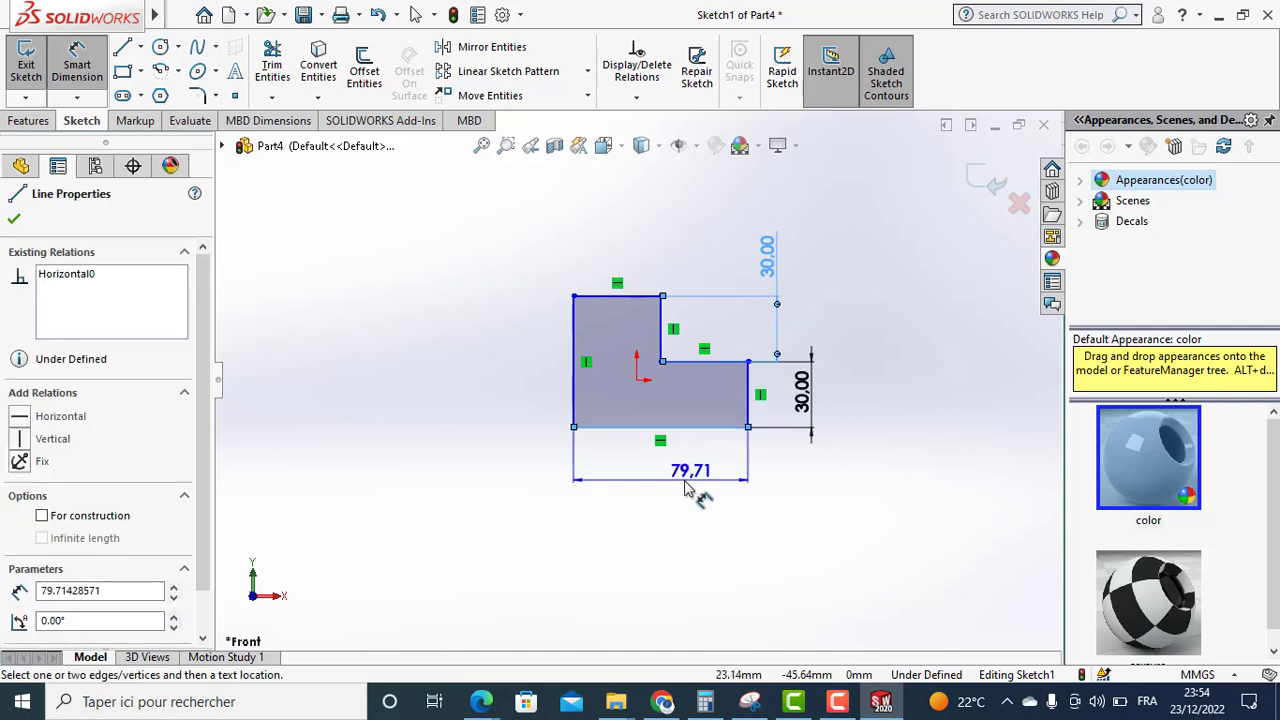
pyautogui.click(687, 487)
pyautogui.write('8')
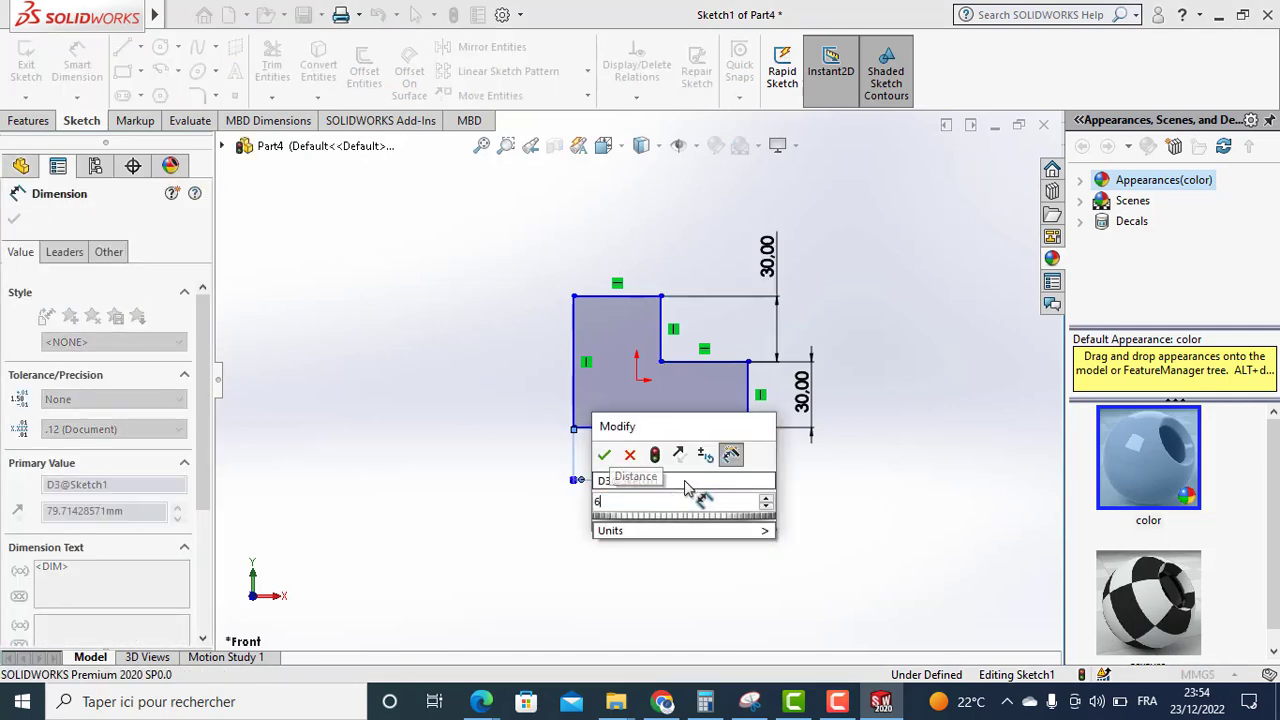
pyautogui.write('0')
pyautogui.press('Return')
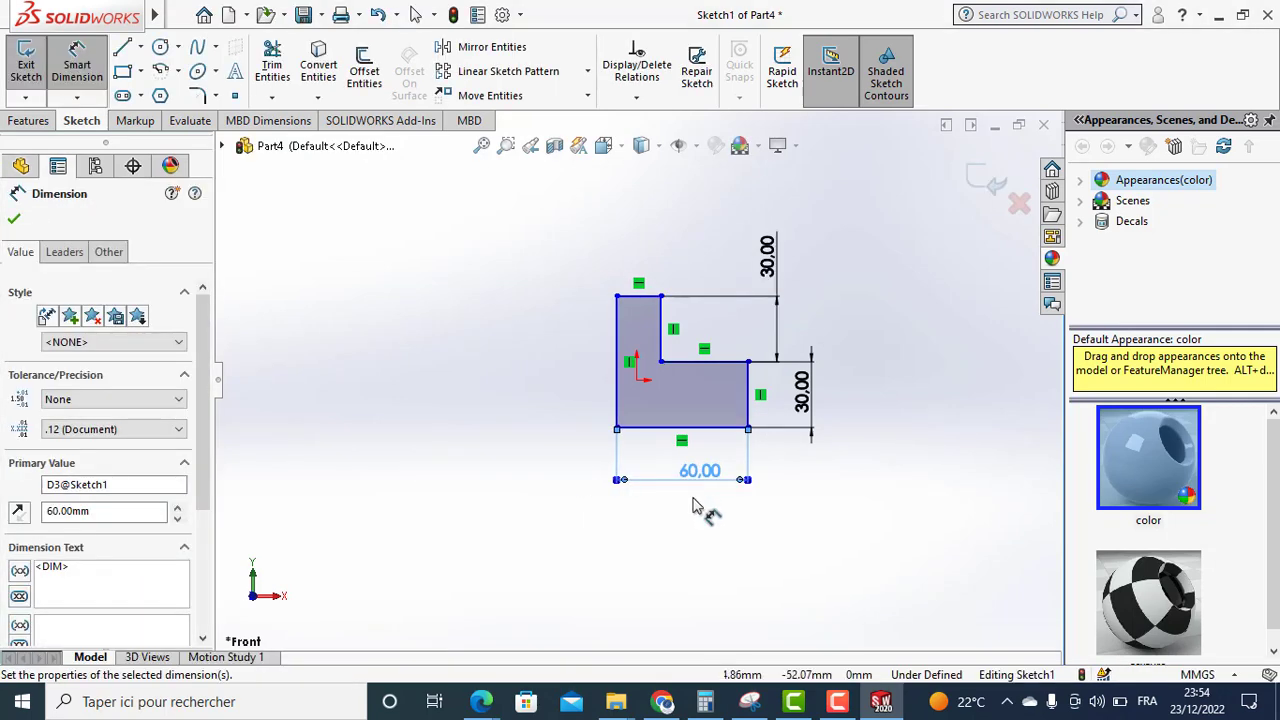
pyautogui.click(643, 294)
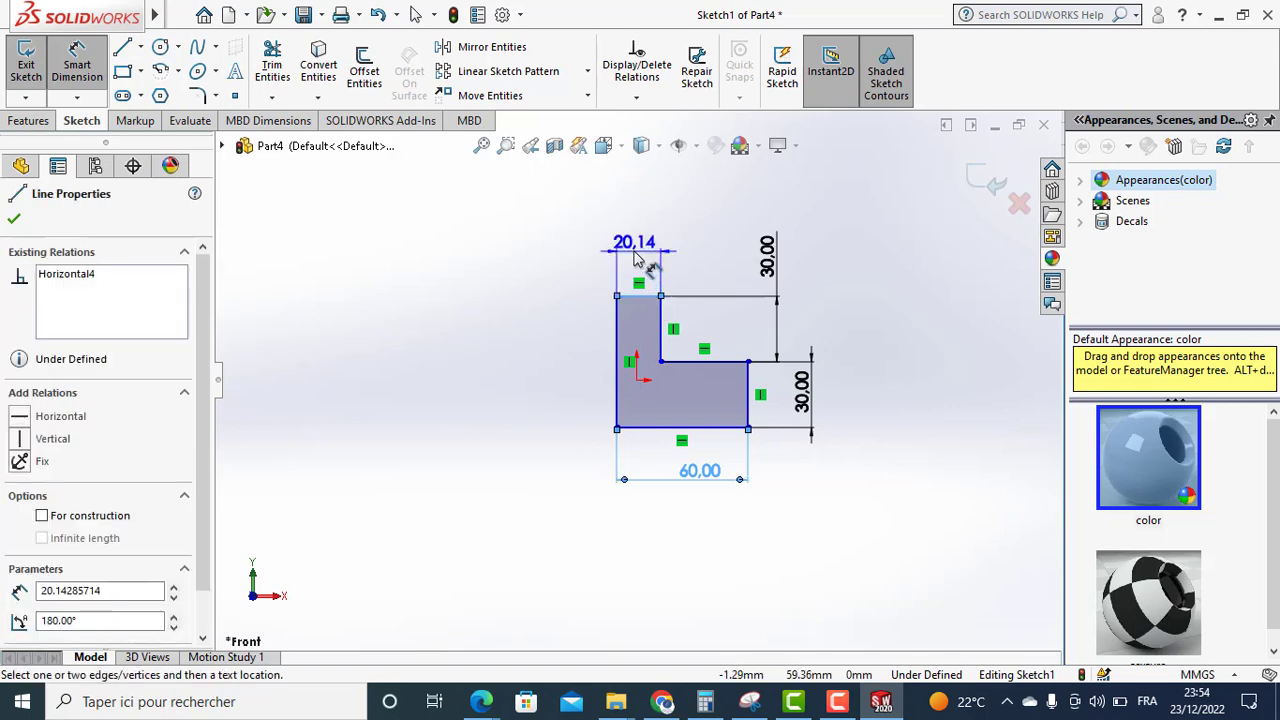
pyautogui.click(633, 252)
pyautogui.write('30')
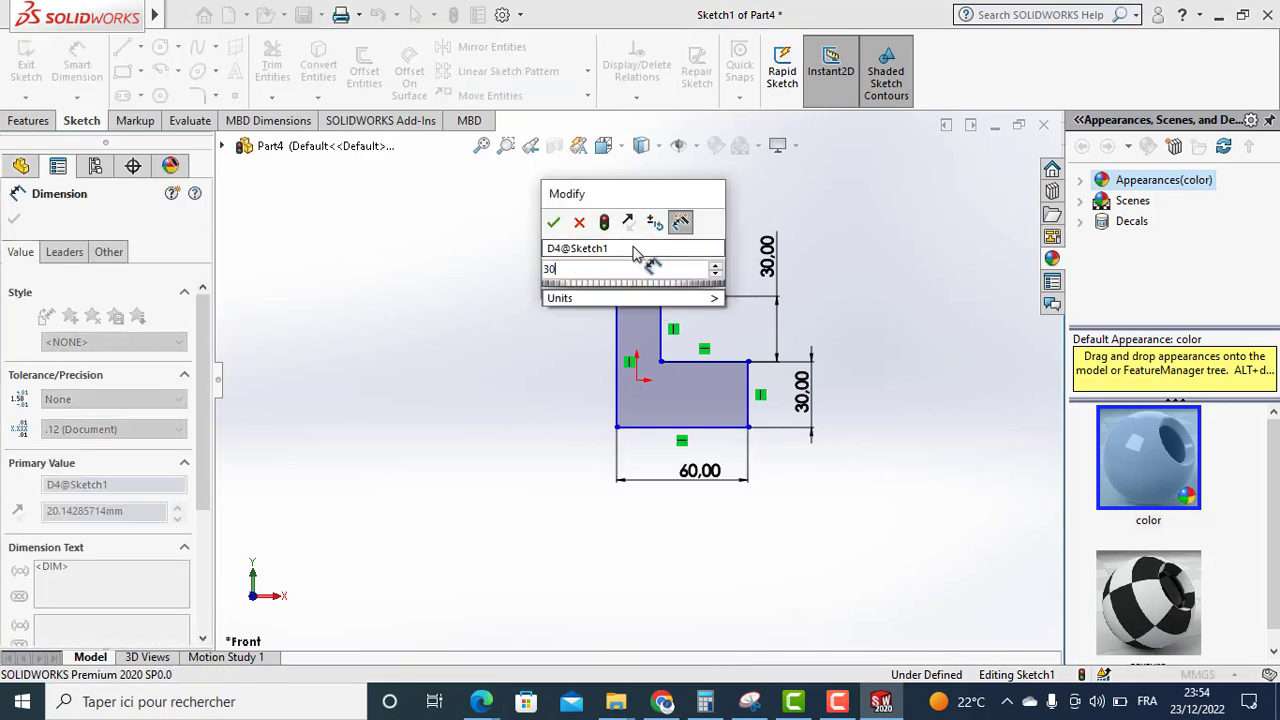
pyautogui.press('Return')
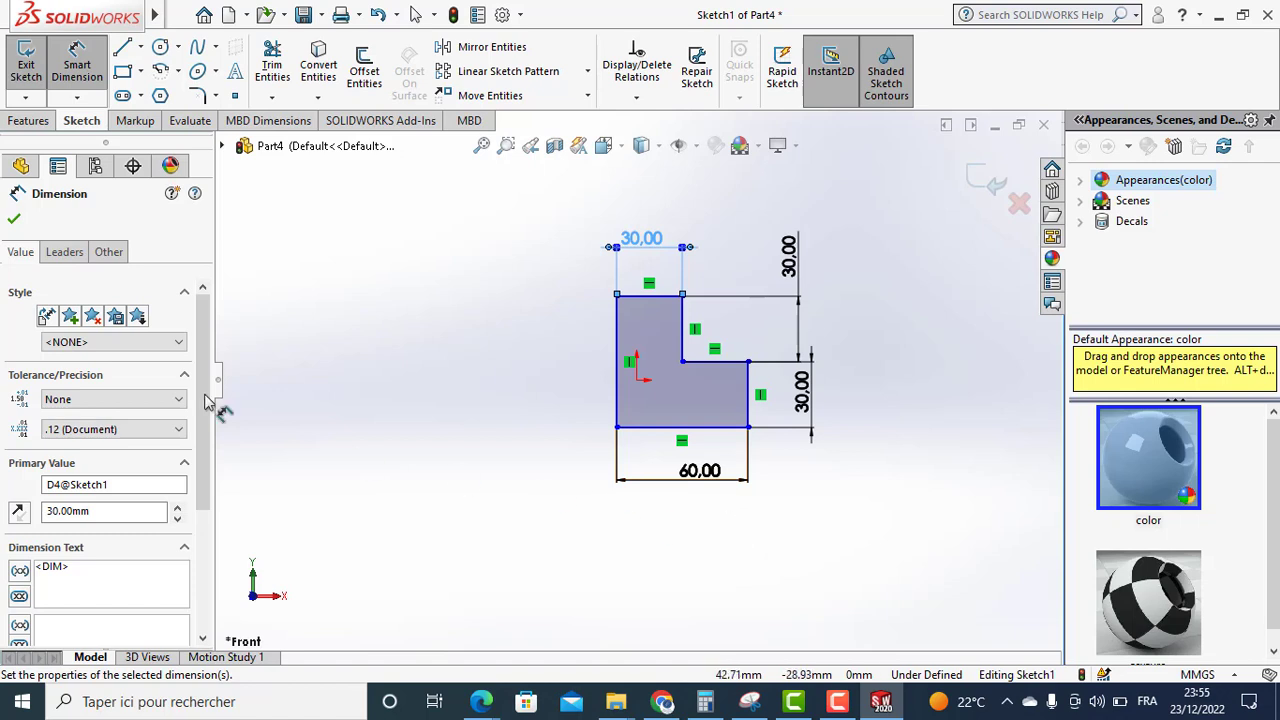
pyautogui.click(14, 218)
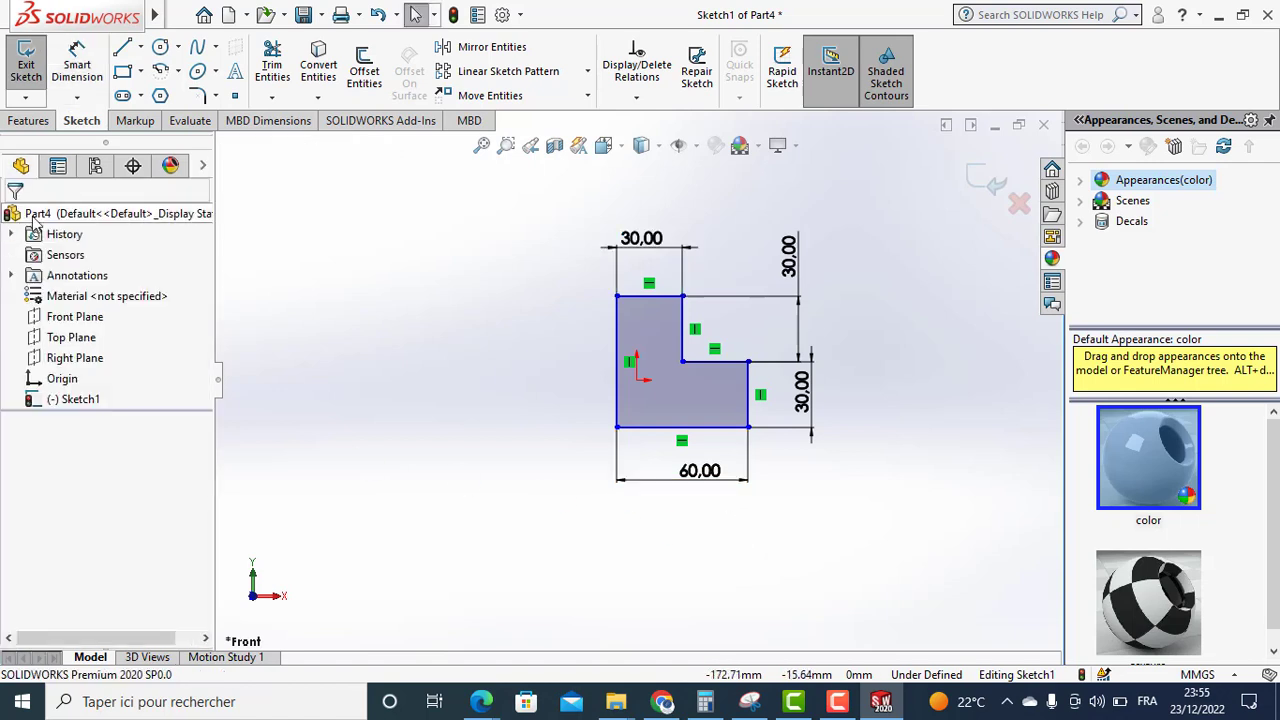
# Extrude the L-shaped sketch 30 mm into Boss-Extrude1, then select Part4 in the tree.
pyautogui.click(20, 122)
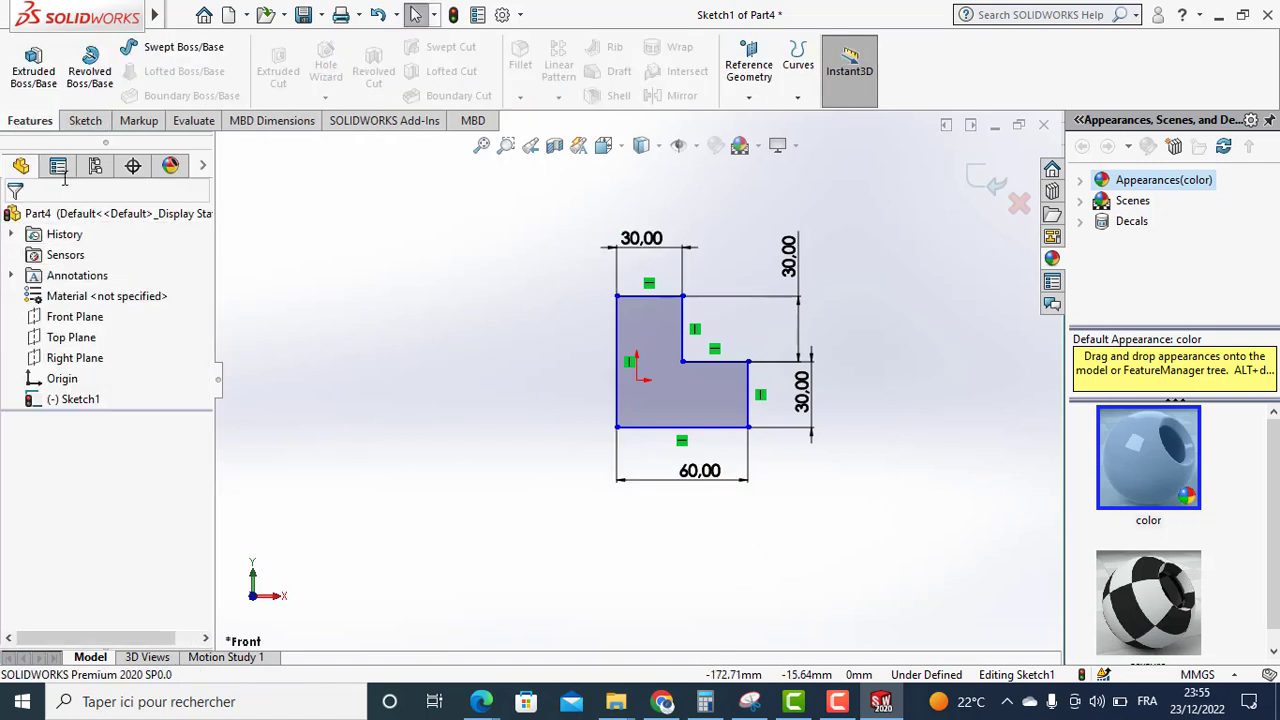
pyautogui.click(34, 64)
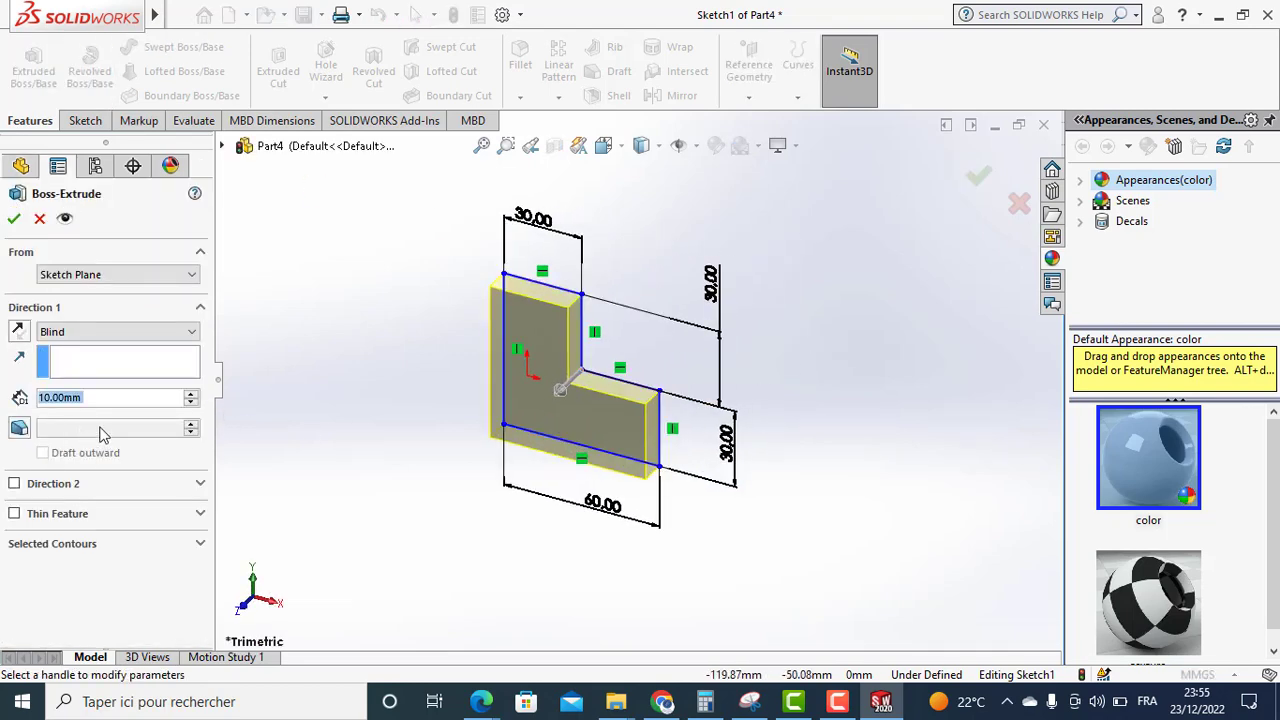
pyautogui.click(191, 394)
pyautogui.click(191, 394)
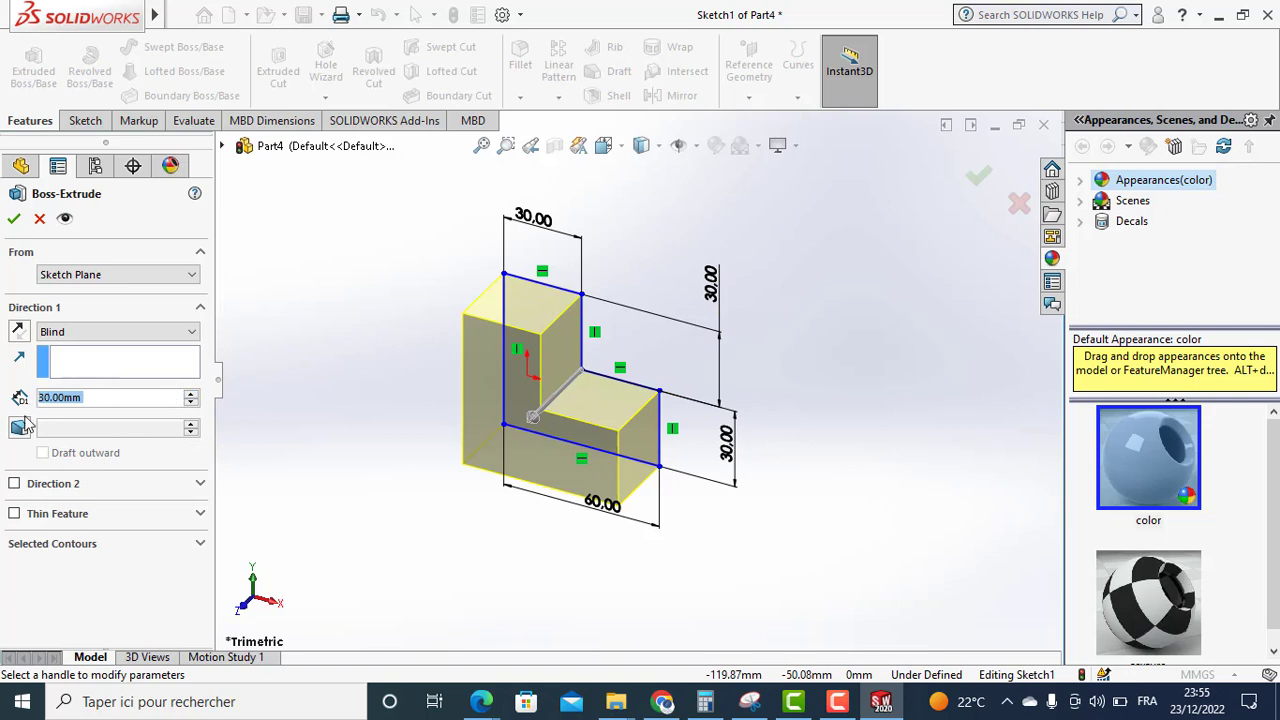
pyautogui.click(13, 220)
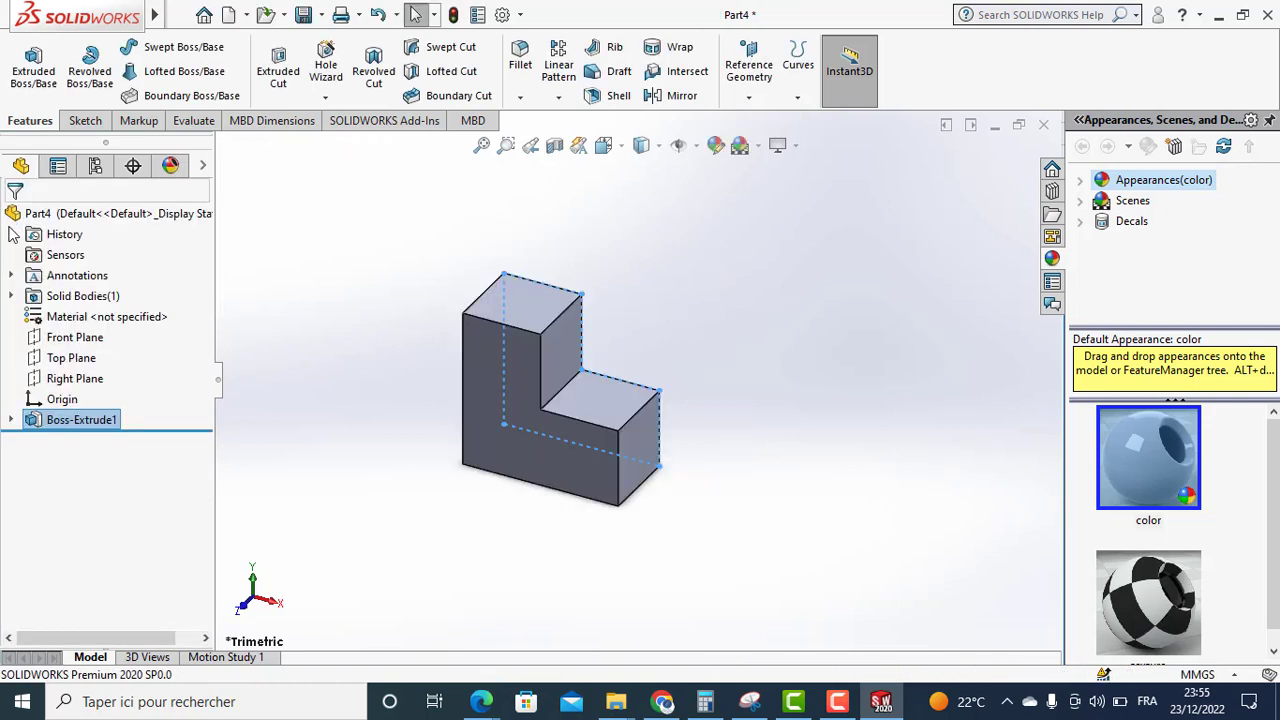
pyautogui.click(121, 213)
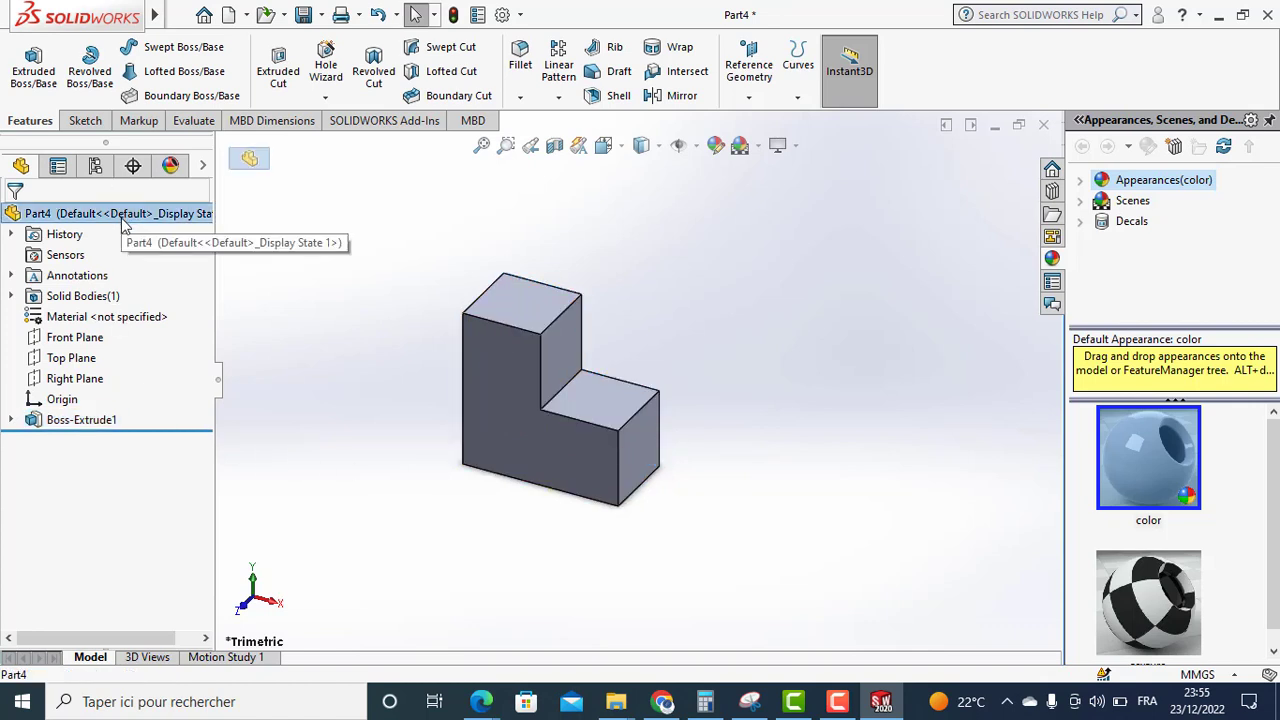
# Give the whole Part4 a blue appearance and save it as Part4.
pyautogui.rightClick(123, 222)
pyautogui.moveTo(186, 390)
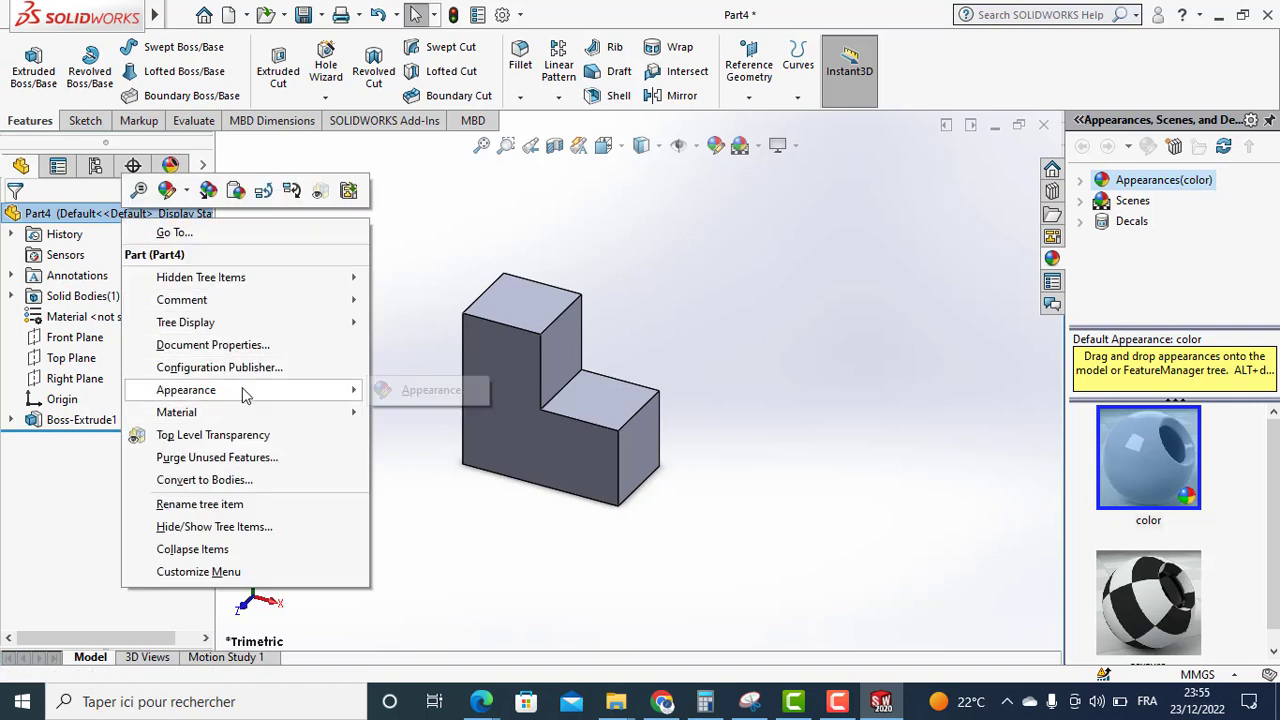
pyautogui.click(432, 384)
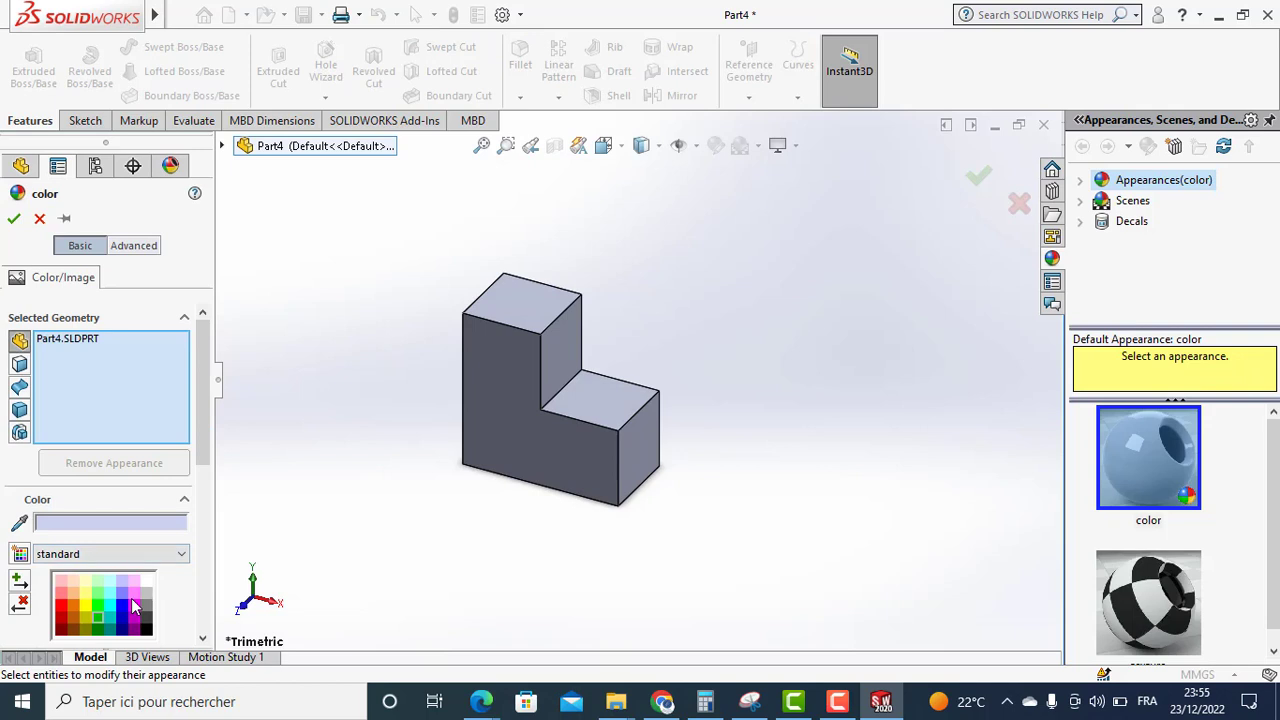
pyautogui.click(121, 607)
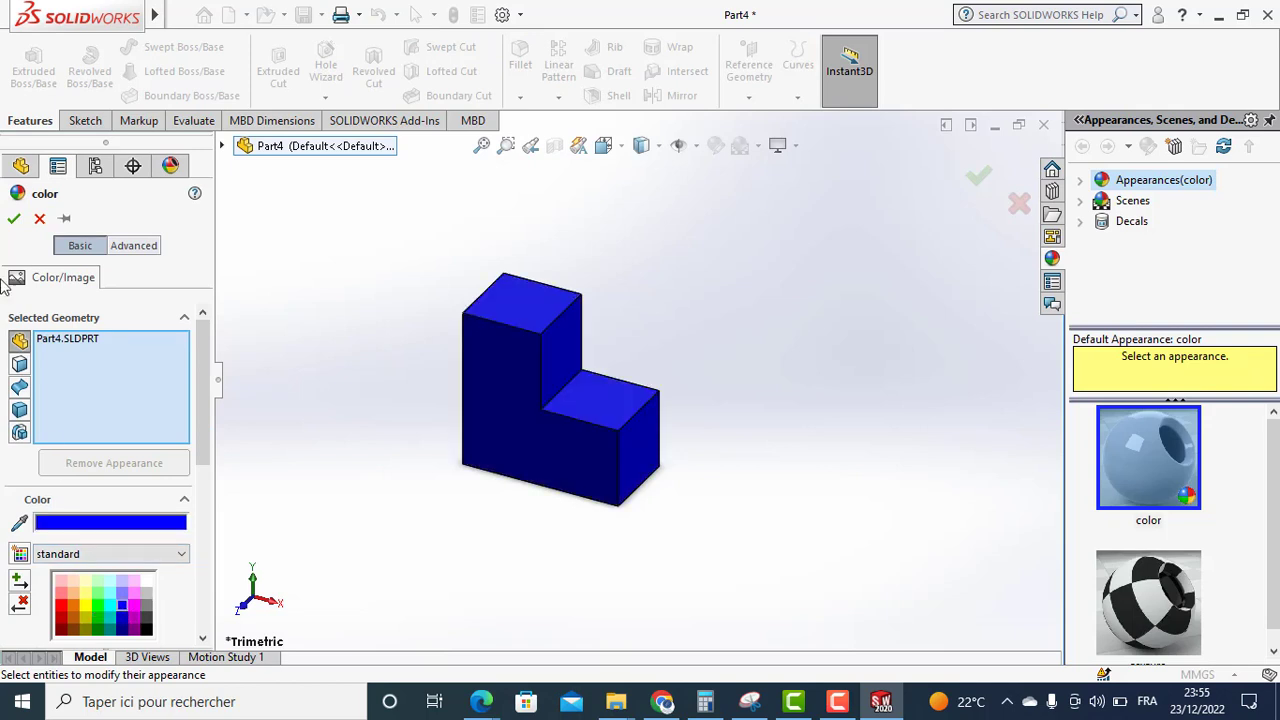
pyautogui.click(14, 221)
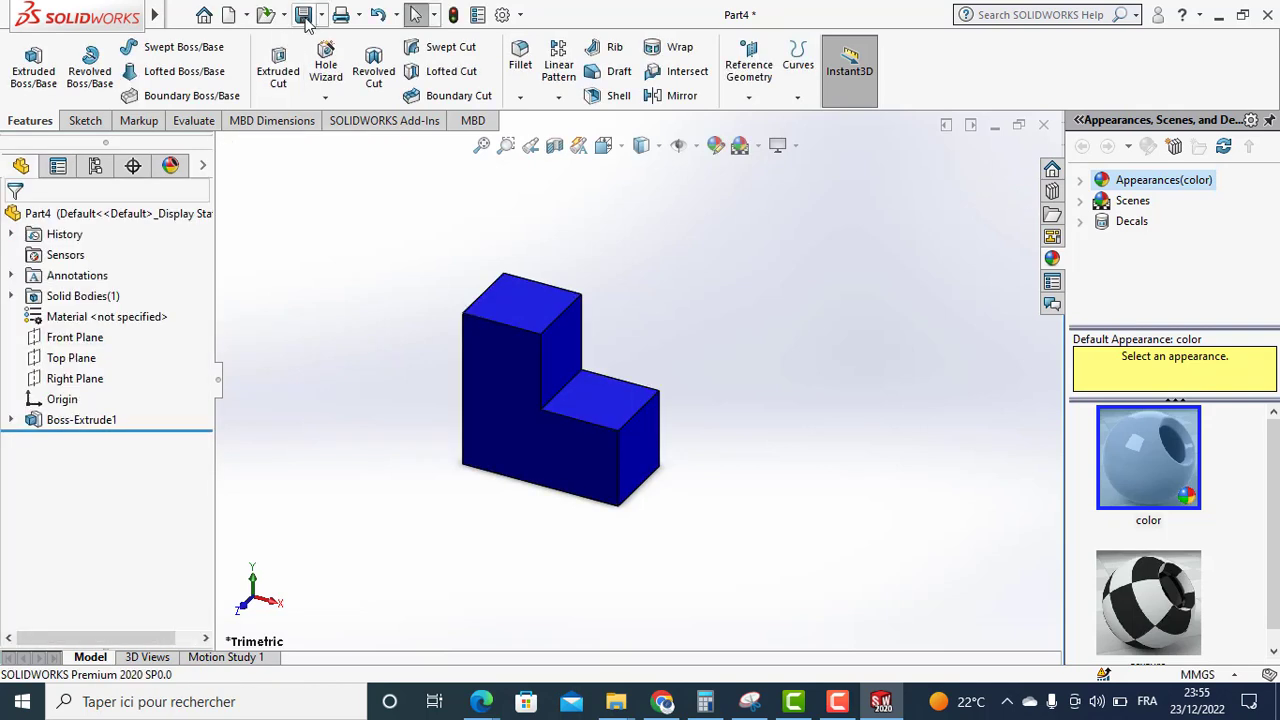
pyautogui.hotkey('ctrl', 's')
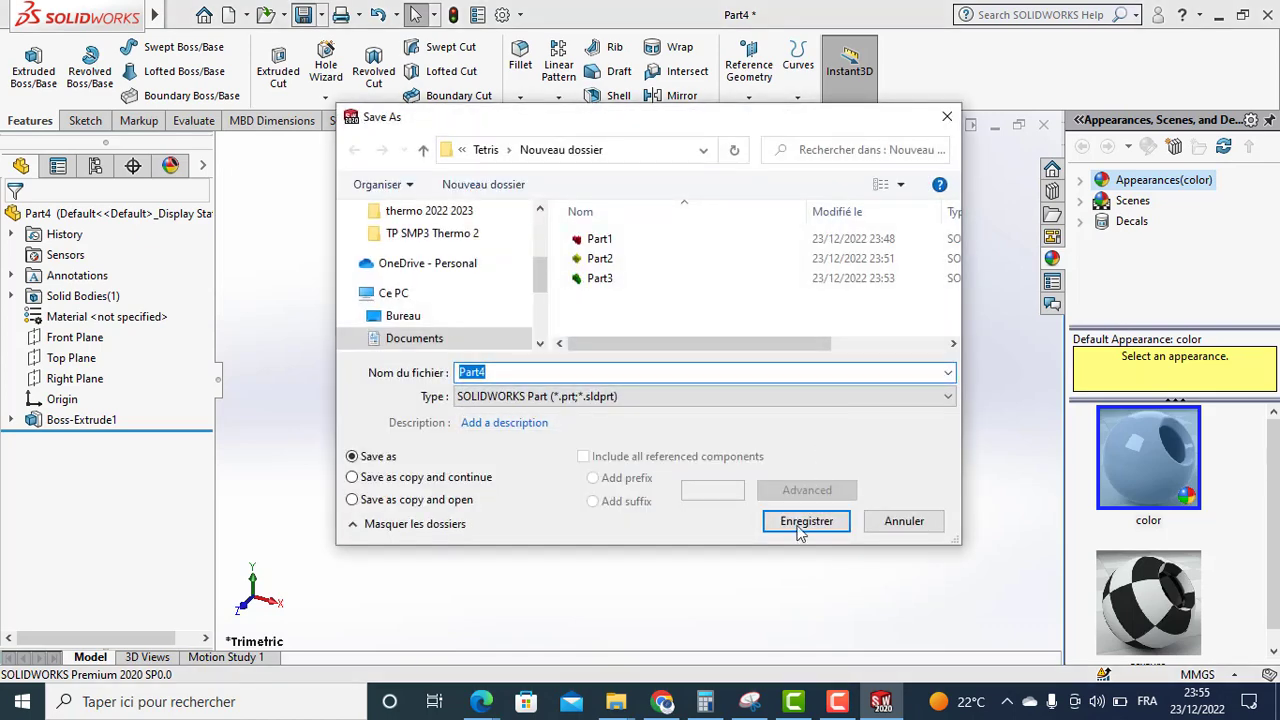
pyautogui.click(812, 530)
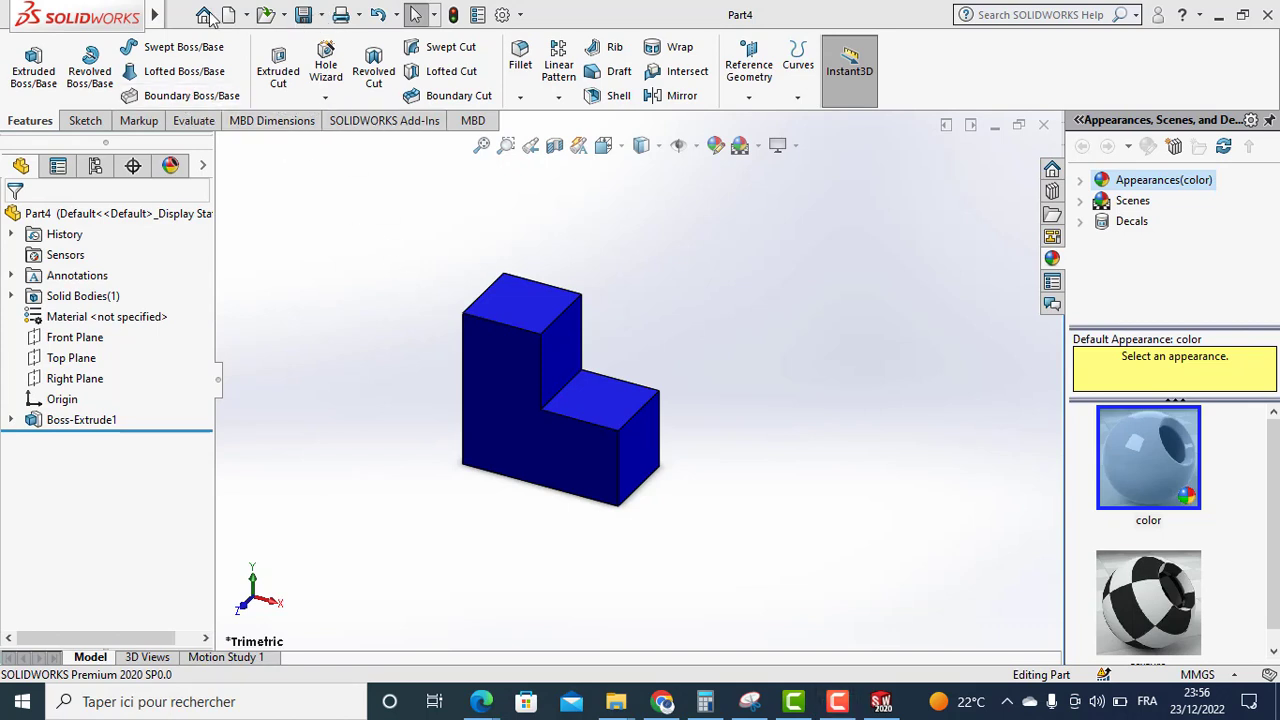
# Close the Part4 document and create a new assembly.
pyautogui.moveTo(155, 15)
pyautogui.click(179, 14)
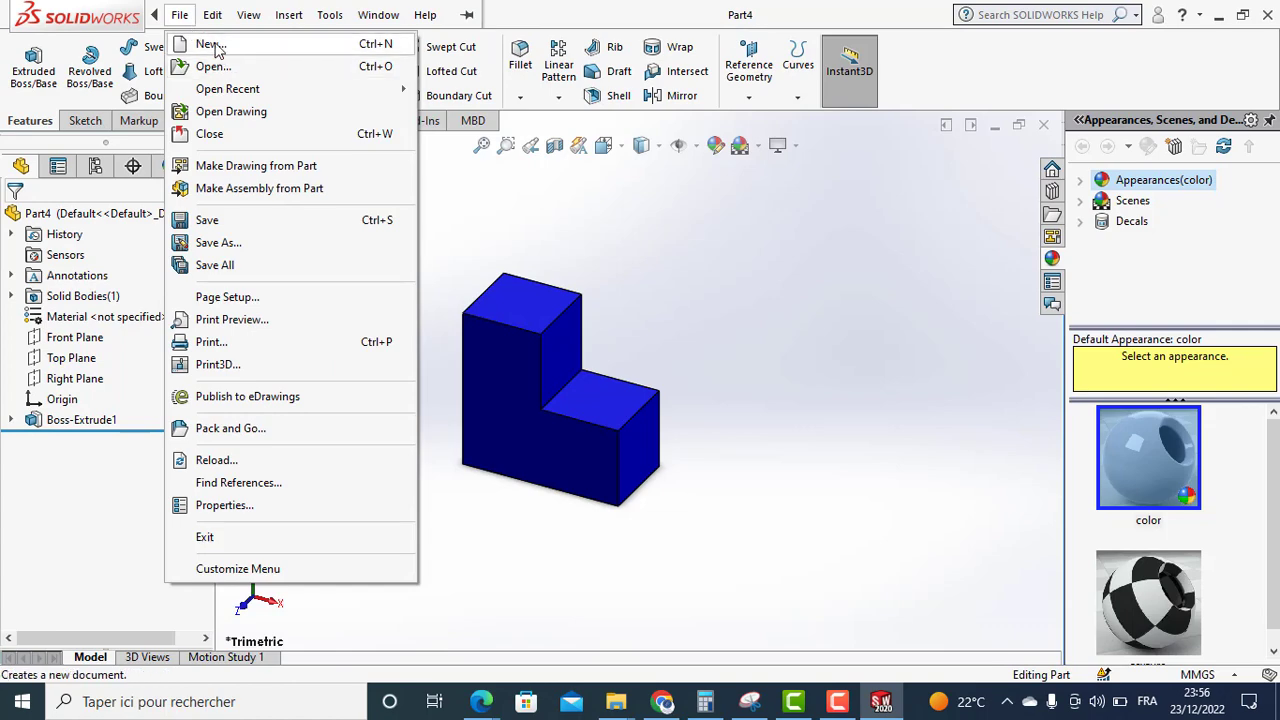
pyautogui.click(210, 134)
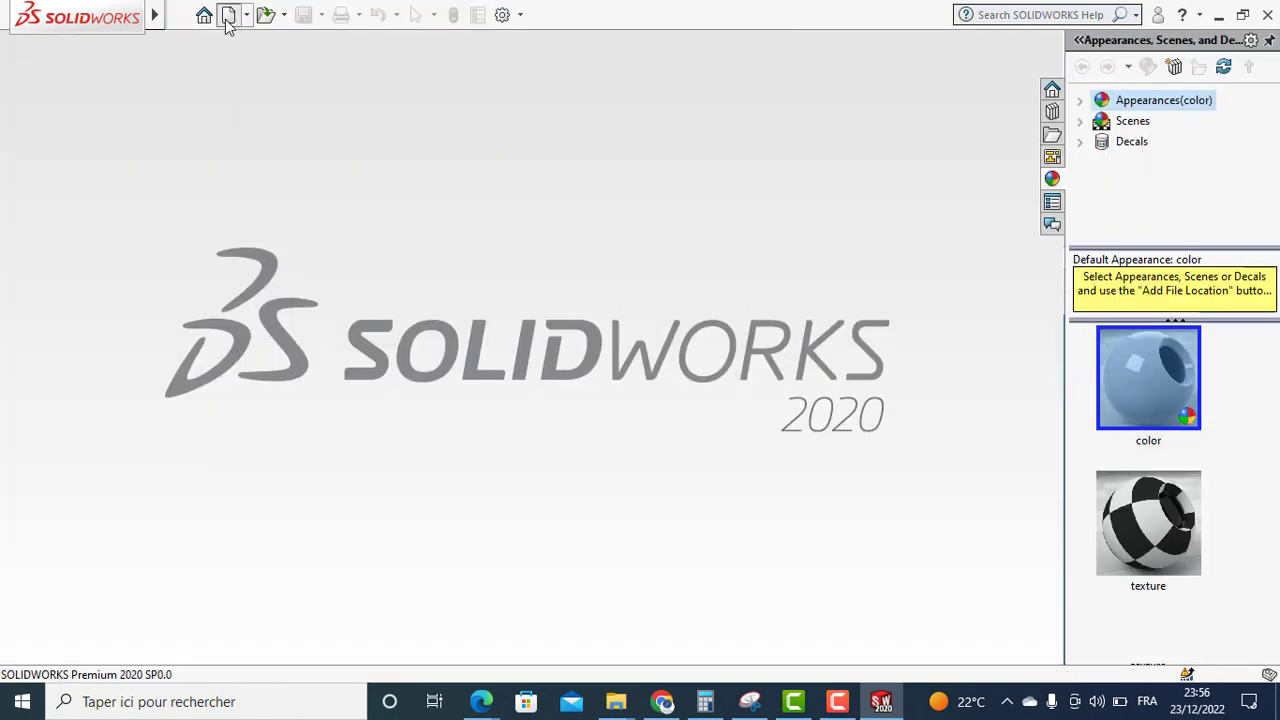
pyautogui.click(228, 16)
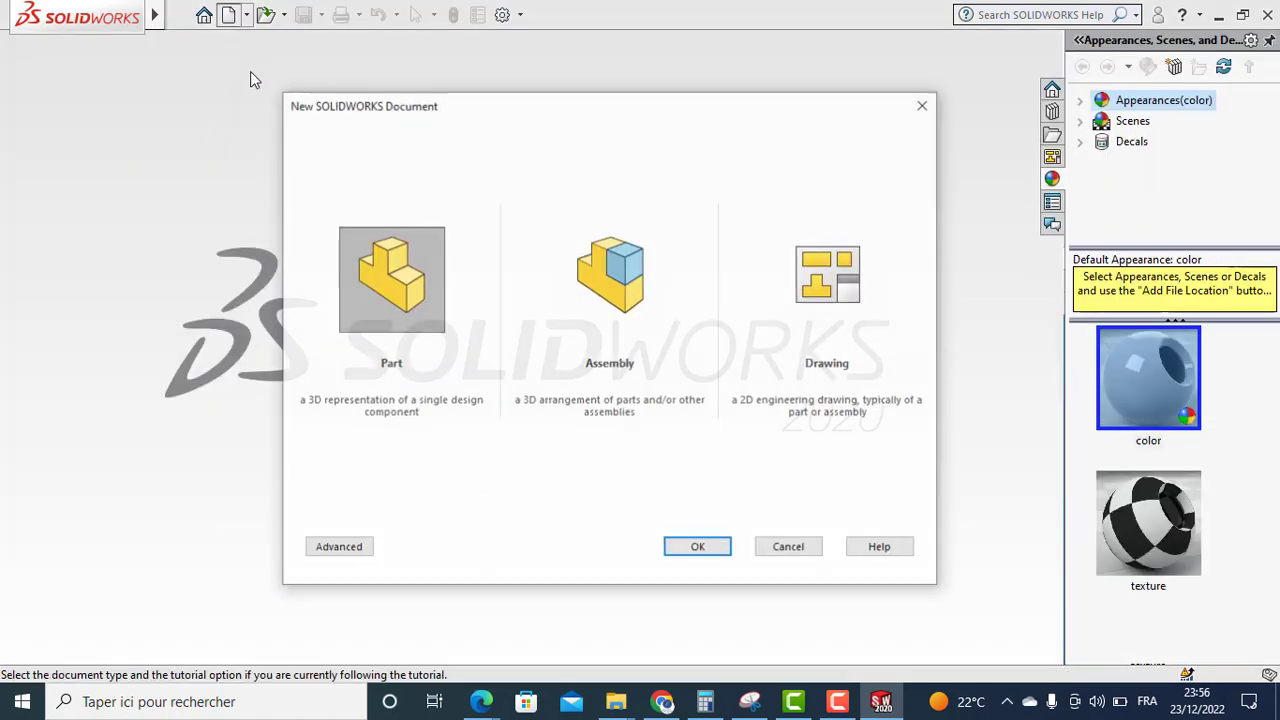
pyautogui.click(603, 302)
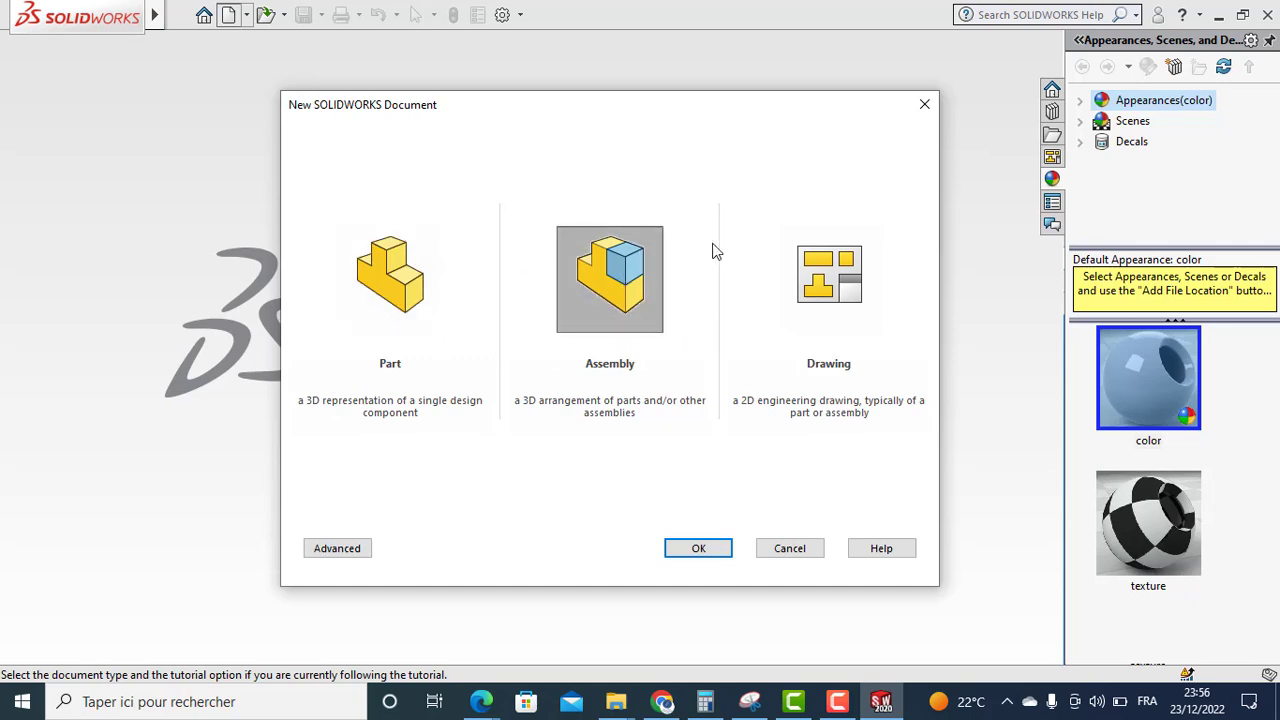
pyautogui.click(704, 552)
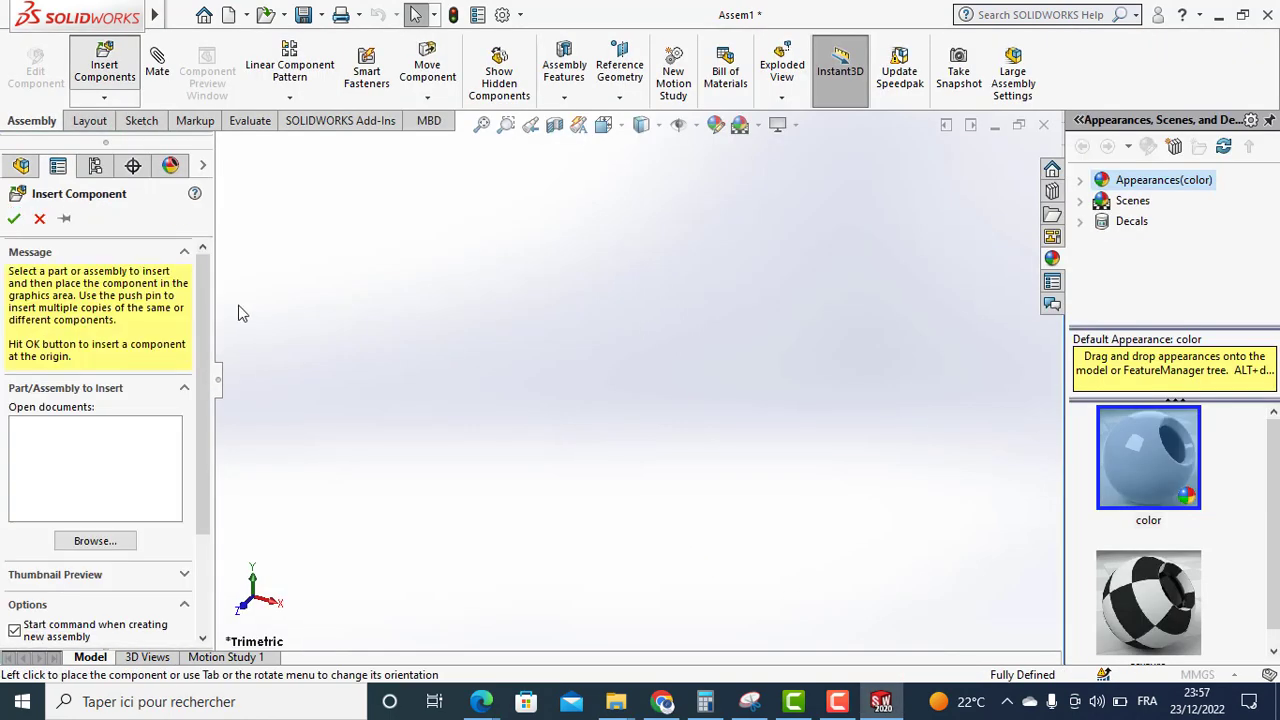
# Insert the red Part1 as the assembly's first component.
pyautogui.click(570, 239)
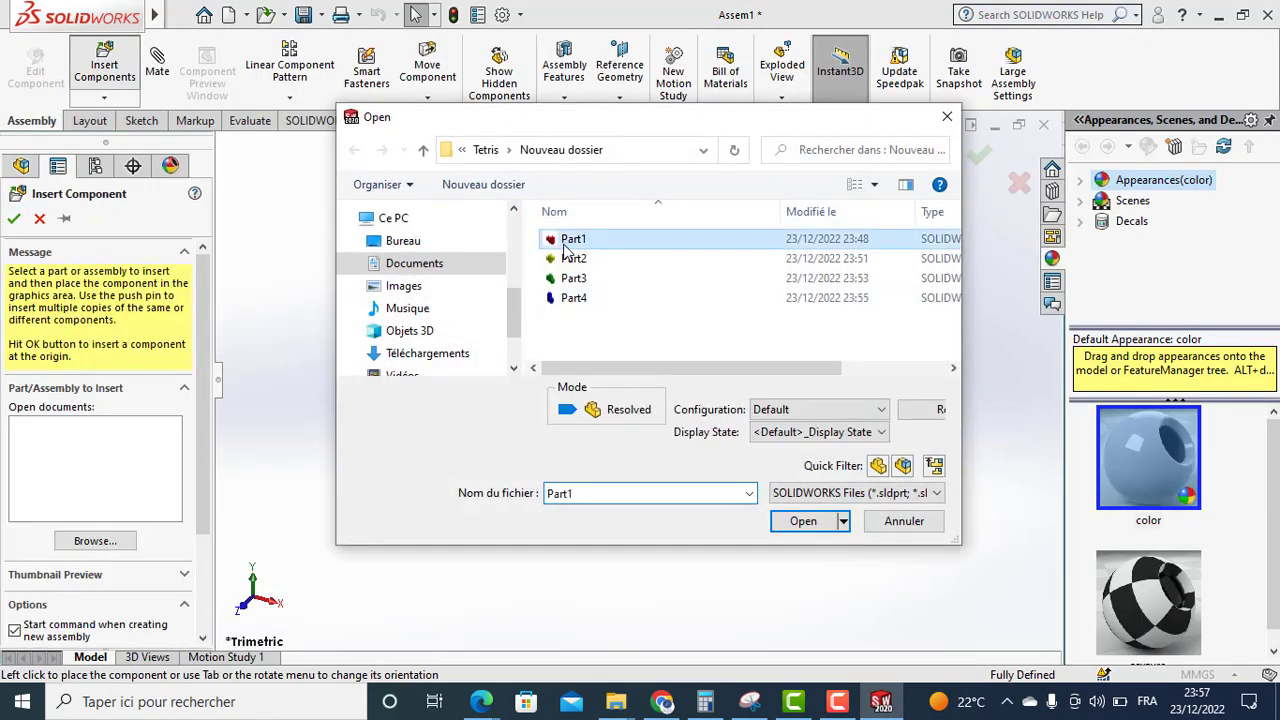
pyautogui.click(801, 521)
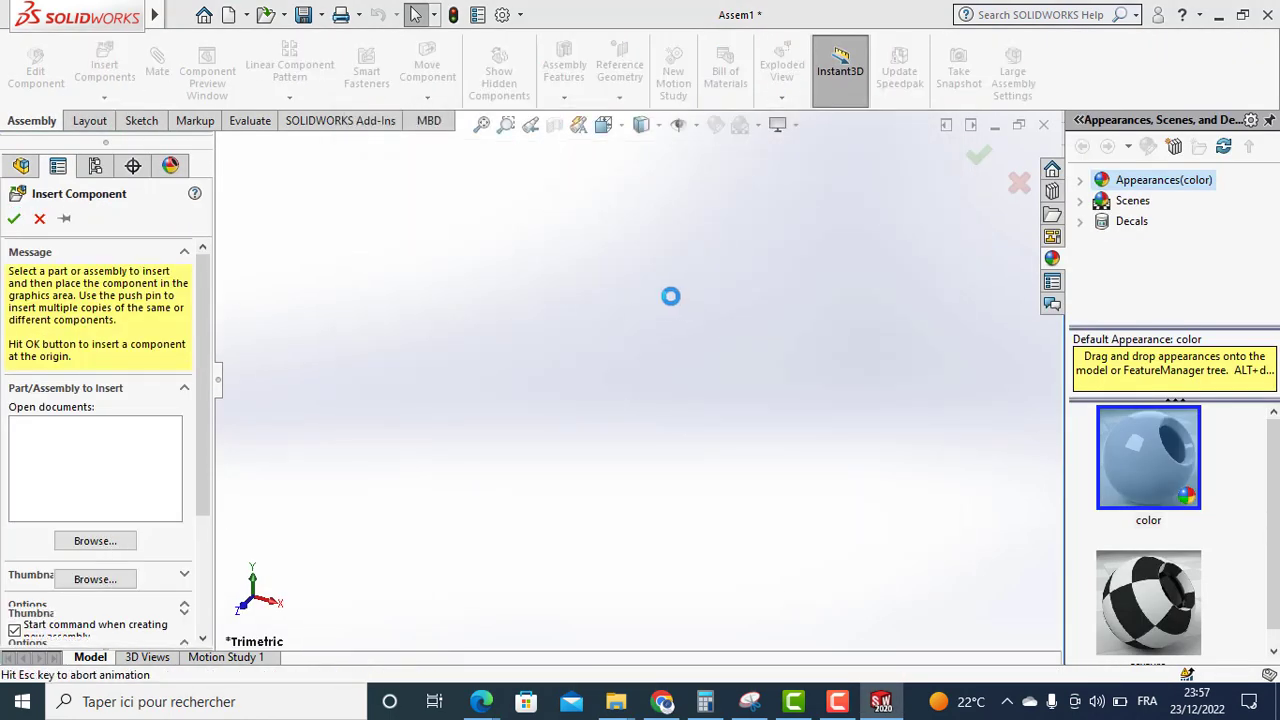
pyautogui.click(692, 287)
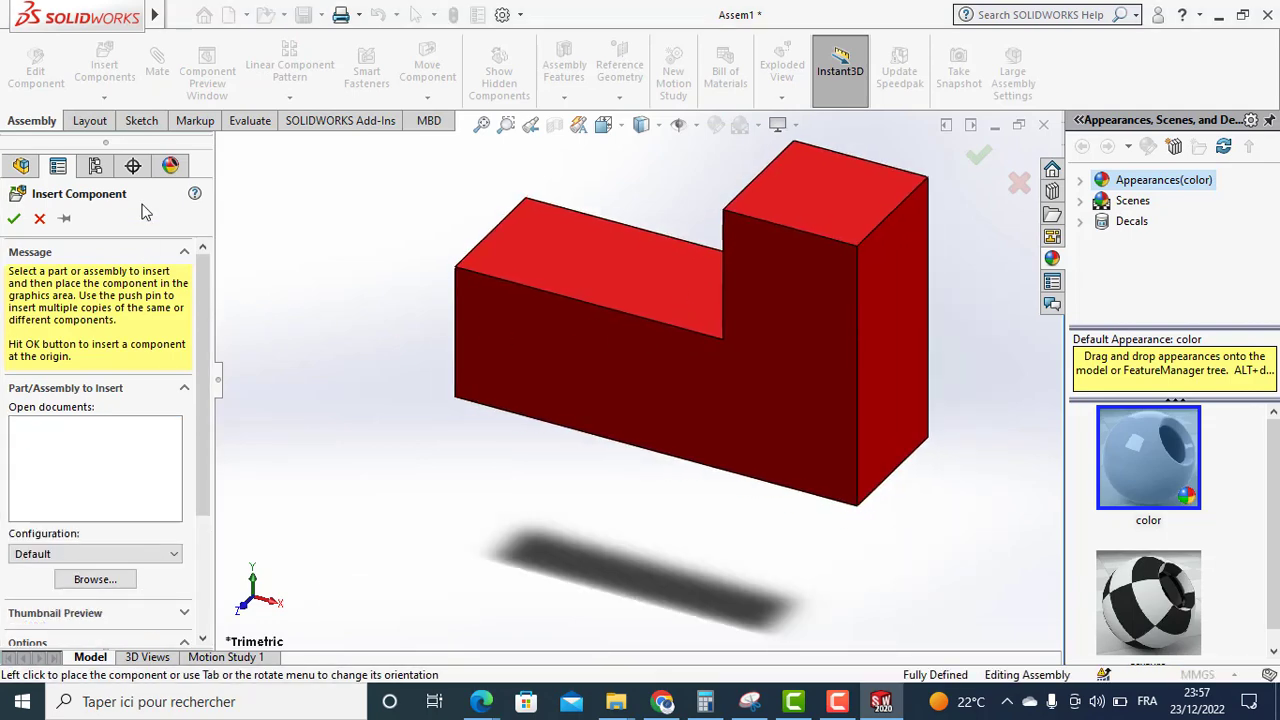
# Insert a second Part1, rotated twice 90° about X and twice about Y, above the first.
pyautogui.click(124, 99)
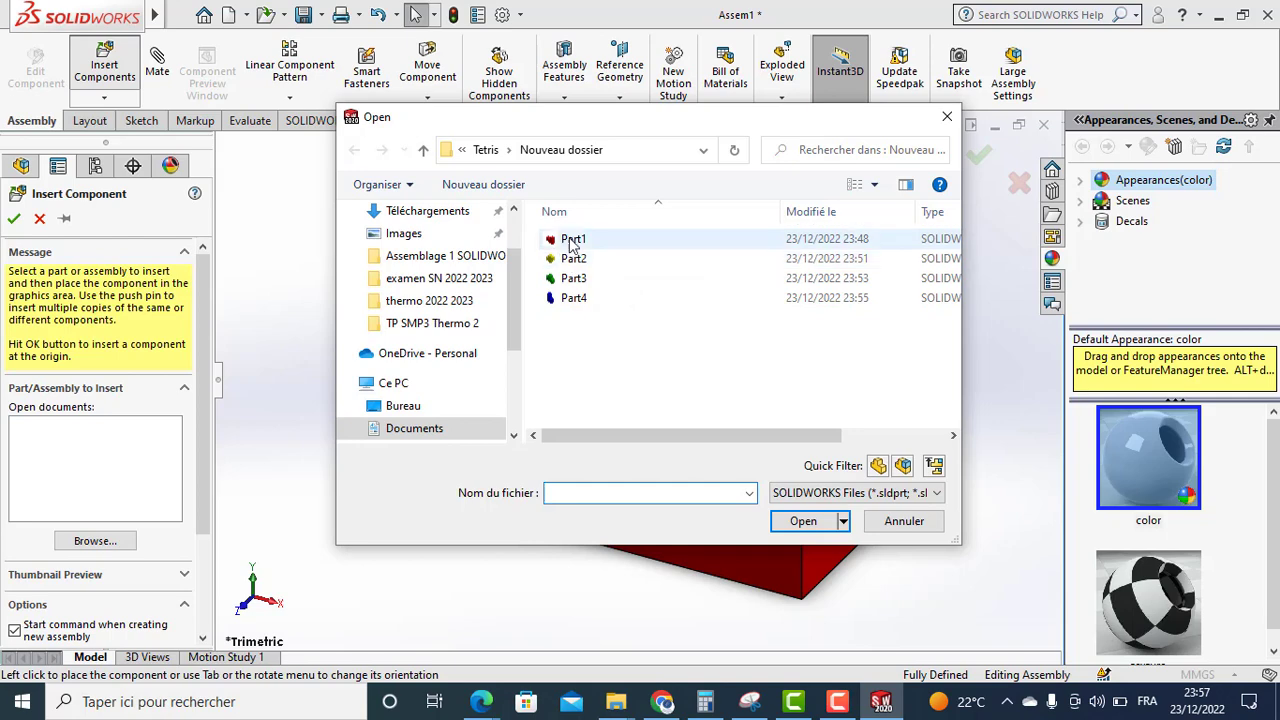
pyautogui.click(570, 239)
pyautogui.click(805, 518)
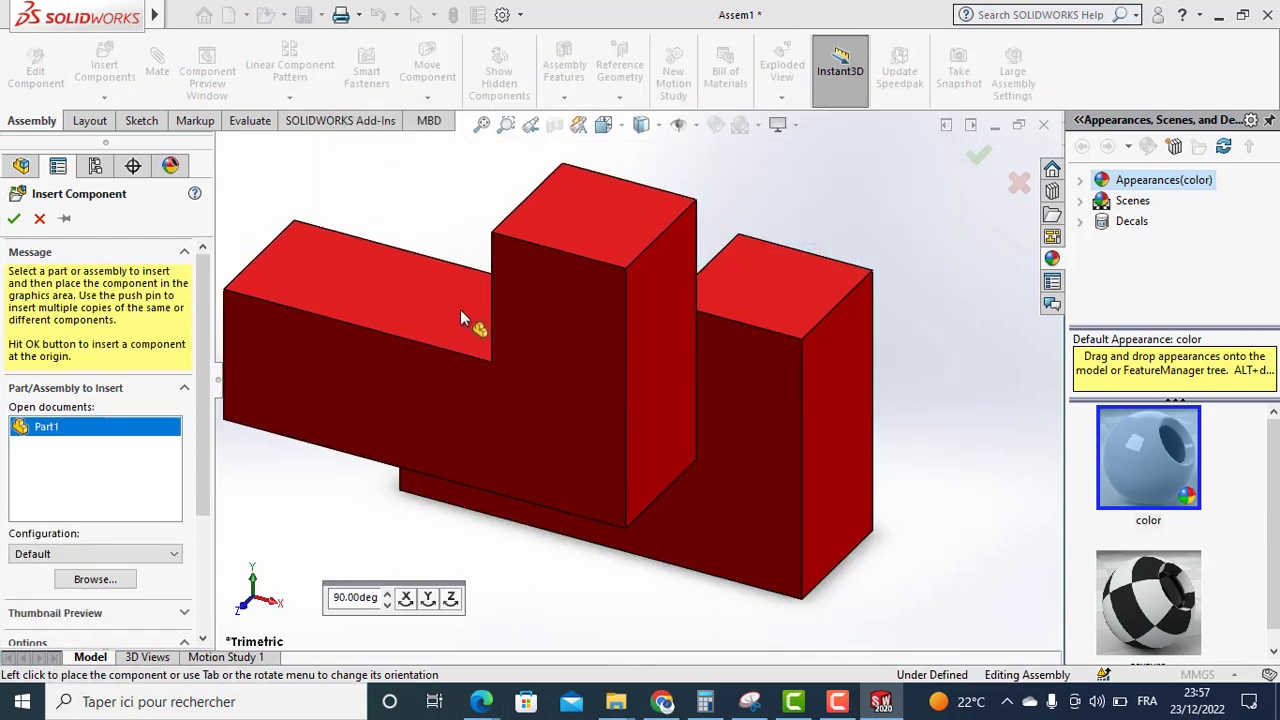
pyautogui.click(406, 598)
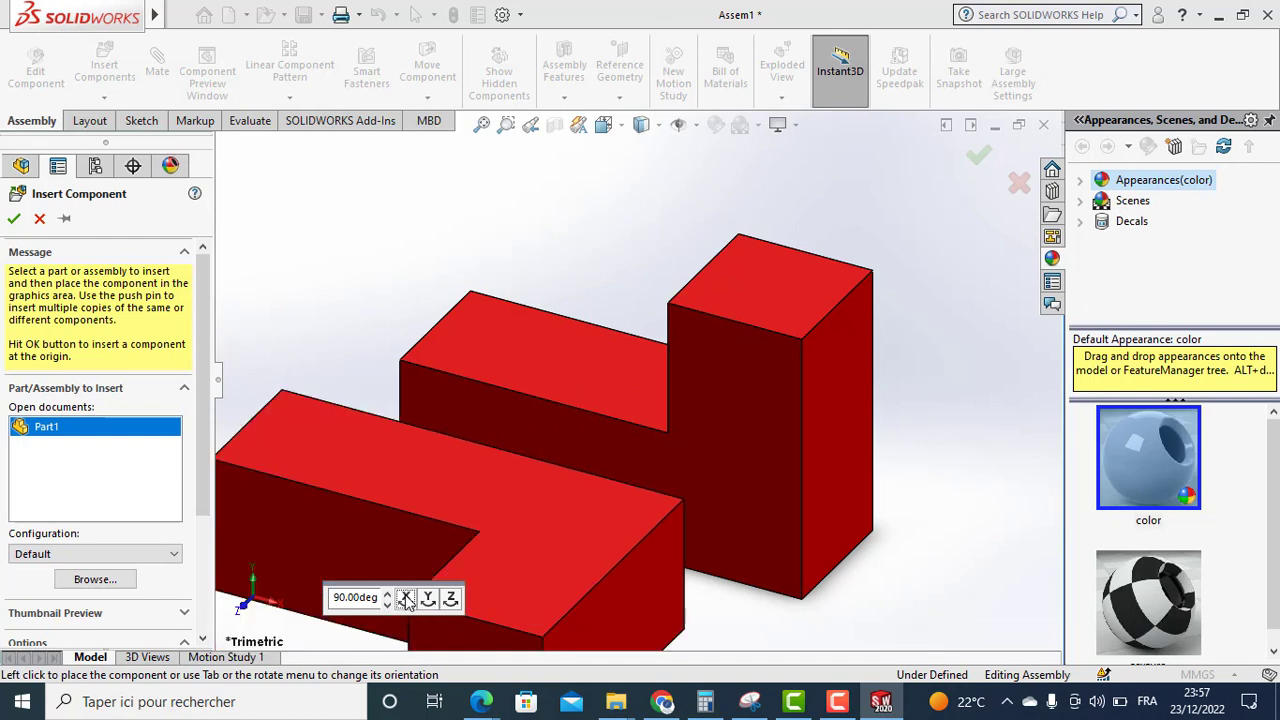
pyautogui.click(406, 598)
pyautogui.click(428, 598)
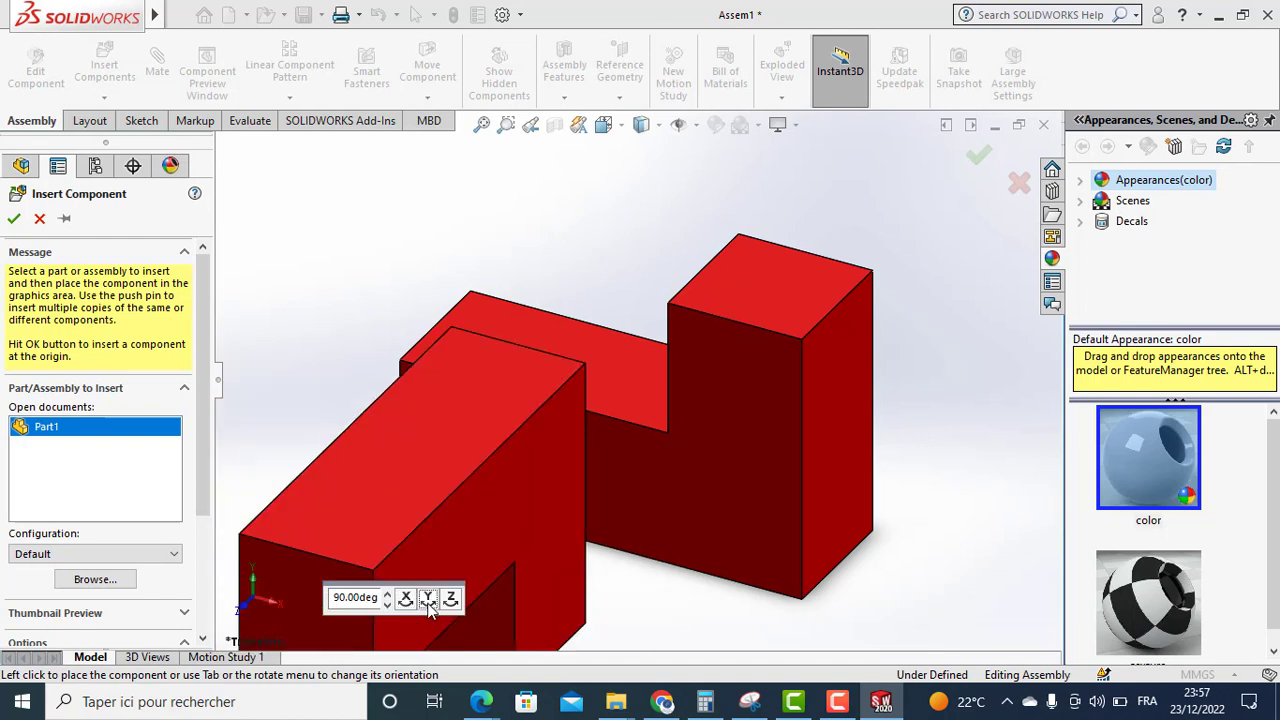
pyautogui.click(428, 598)
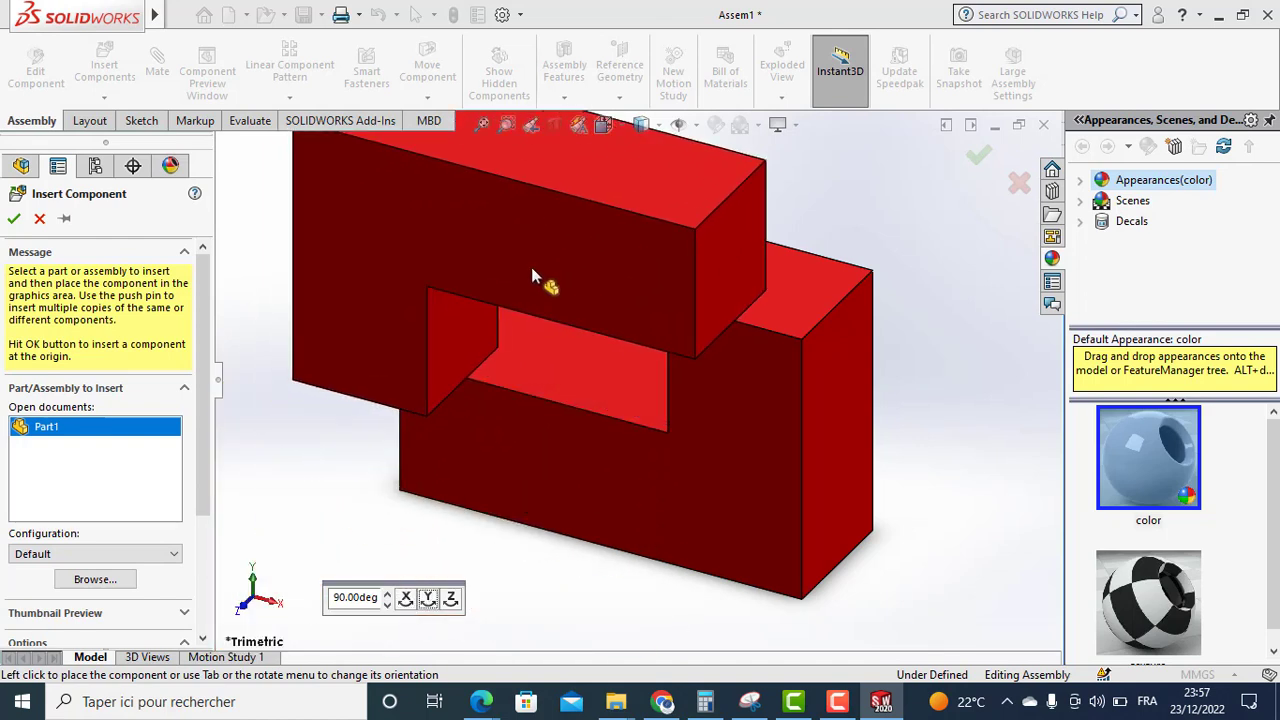
pyautogui.click(531, 208)
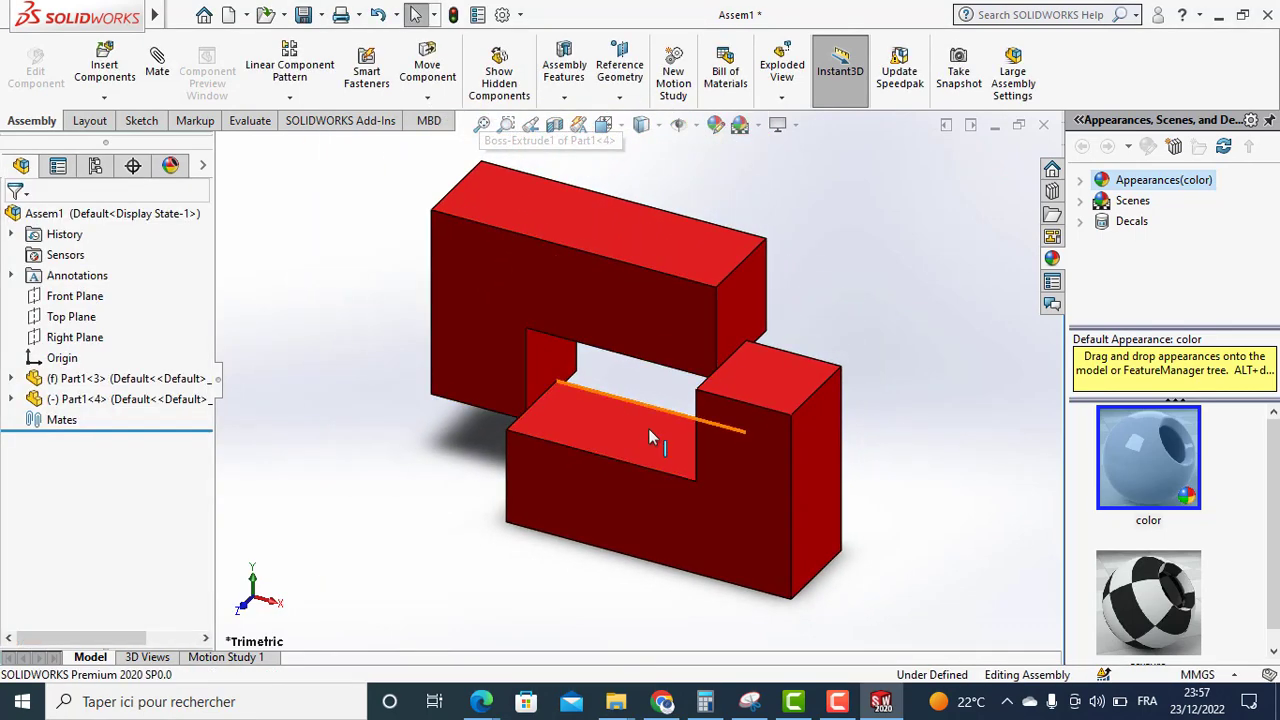
# Pull the pieces apart and mate an inner face of one coincident with the other.
pyautogui.moveTo(655, 357); pyautogui.dragTo(644, 252)
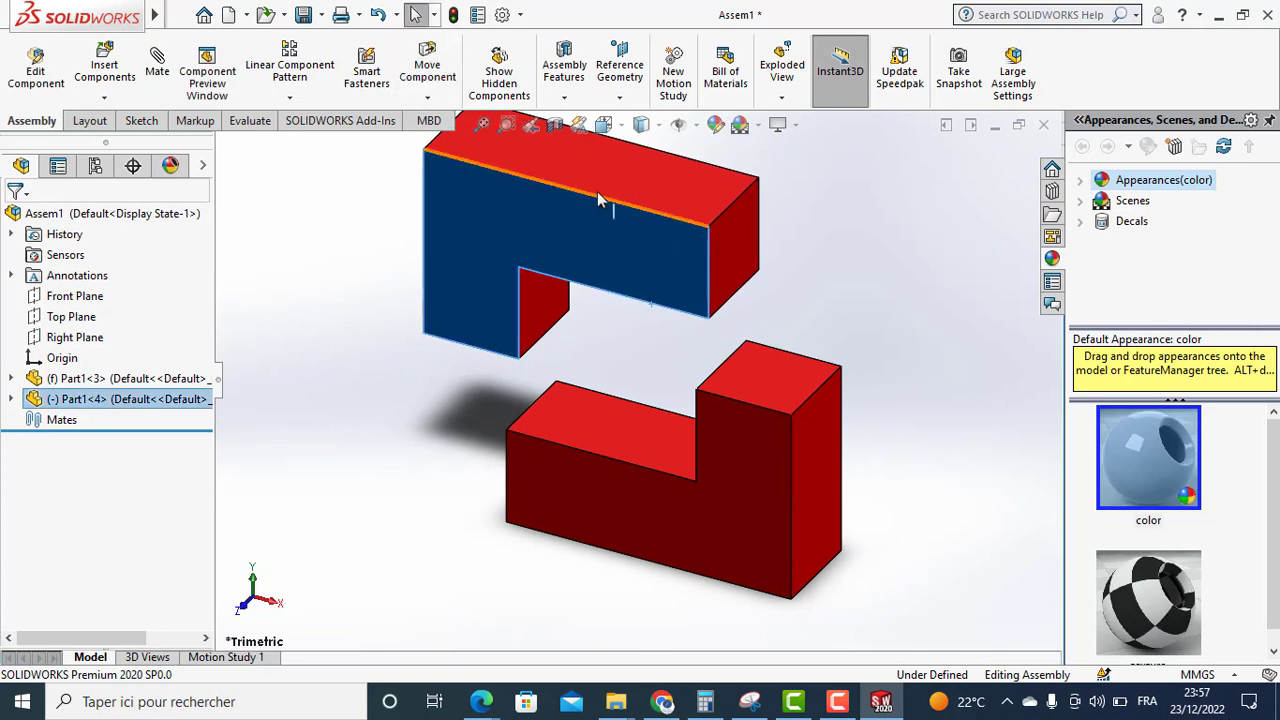
pyautogui.click(481, 124)
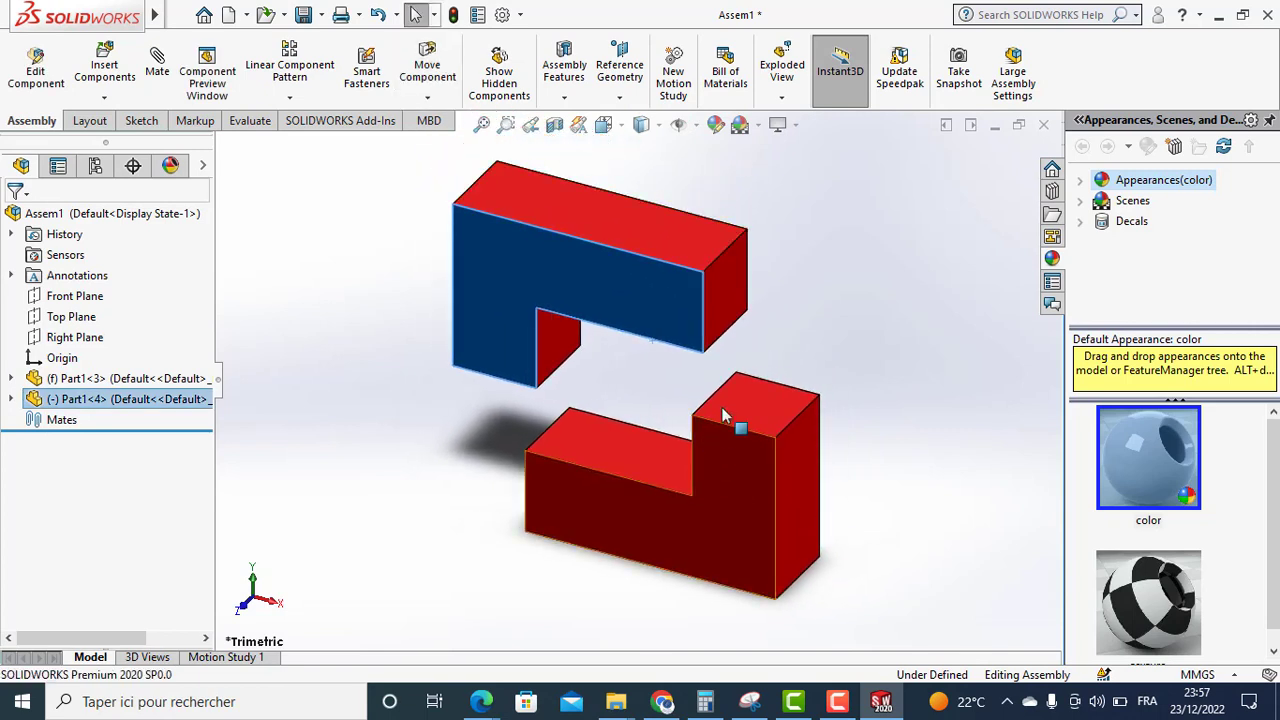
pyautogui.click(815, 342)
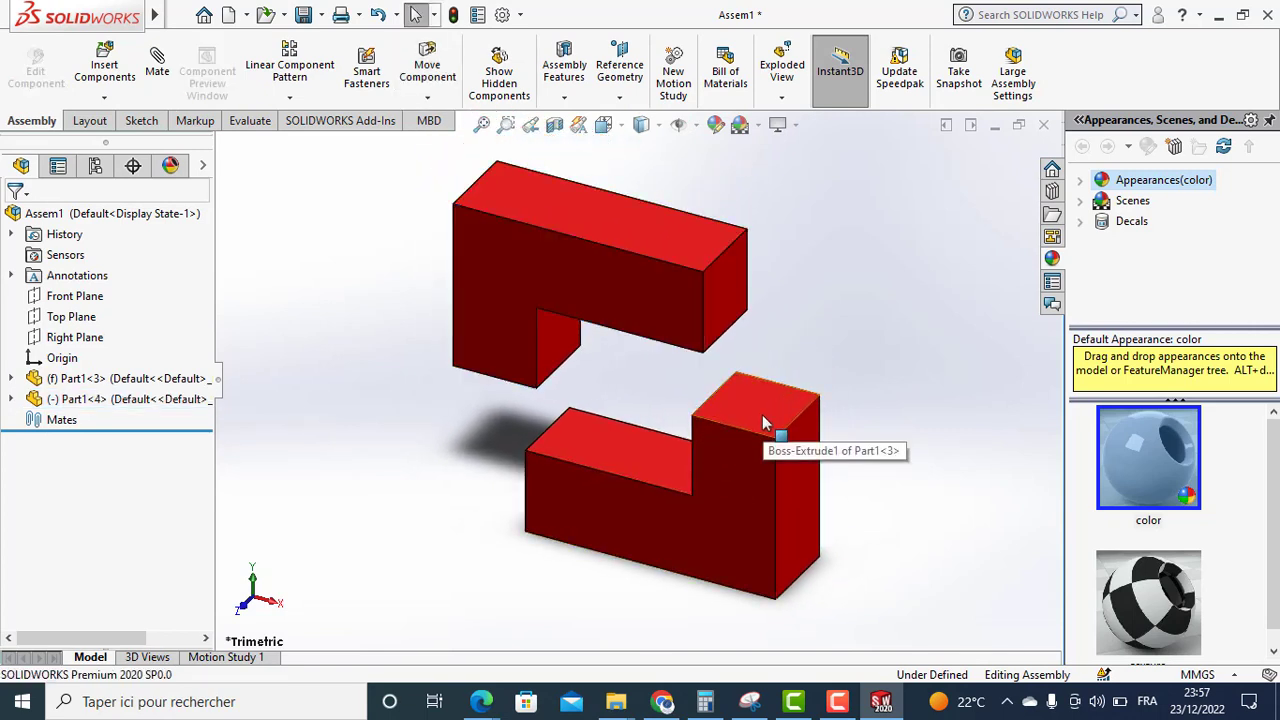
pyautogui.click(765, 422)
pyautogui.moveTo(425, 557); pyautogui.dragTo(446, 420, button='middle')
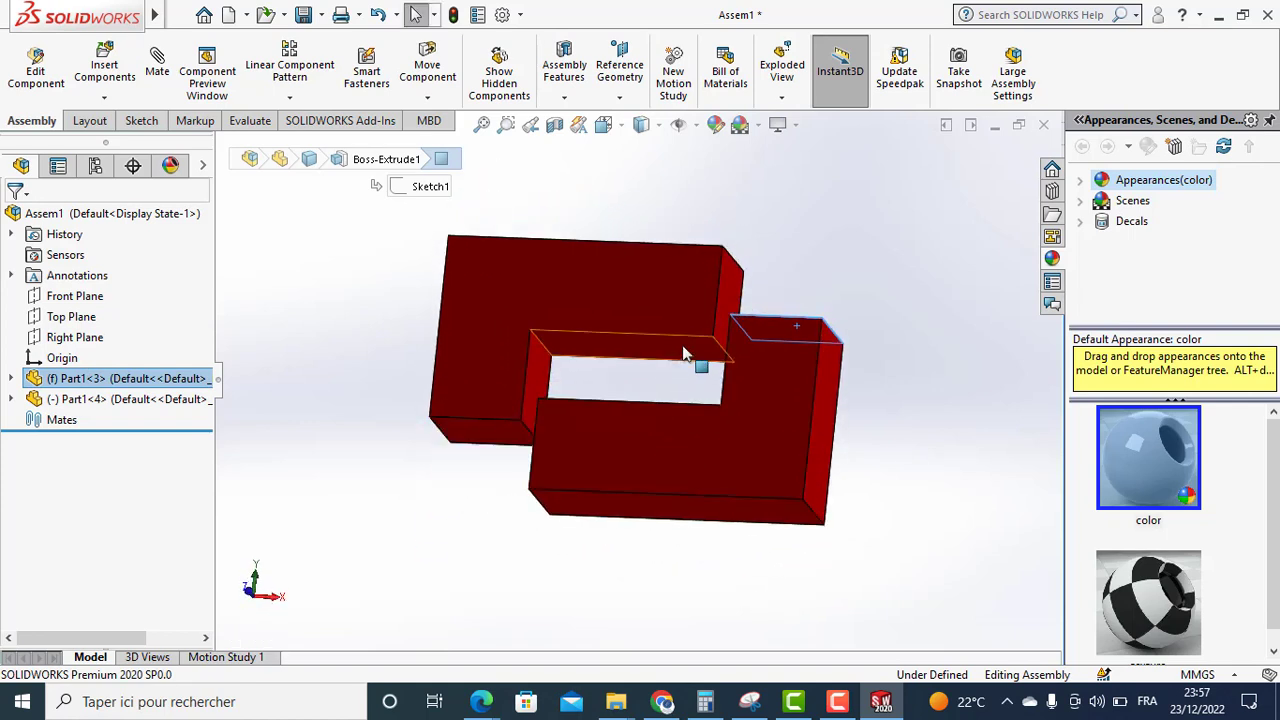
pyautogui.keyDown('ctrl'); pyautogui.click(684, 350); pyautogui.keyUp('ctrl')
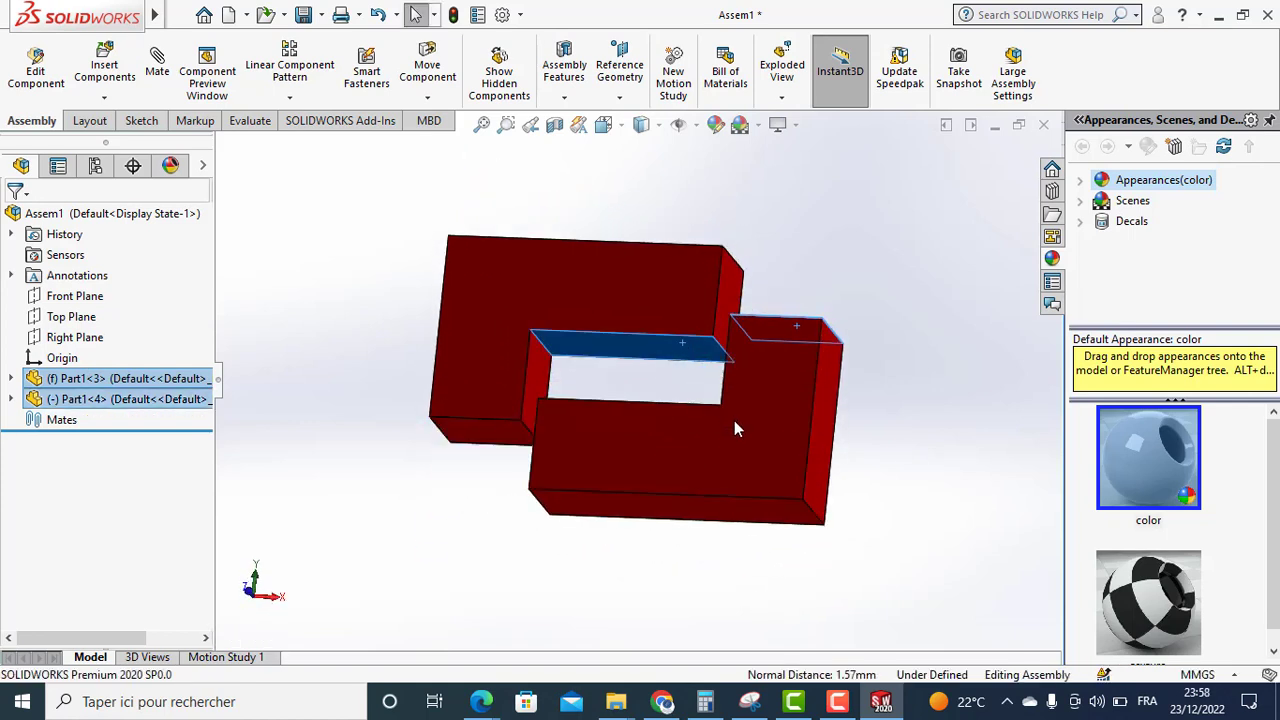
pyautogui.click(158, 62)
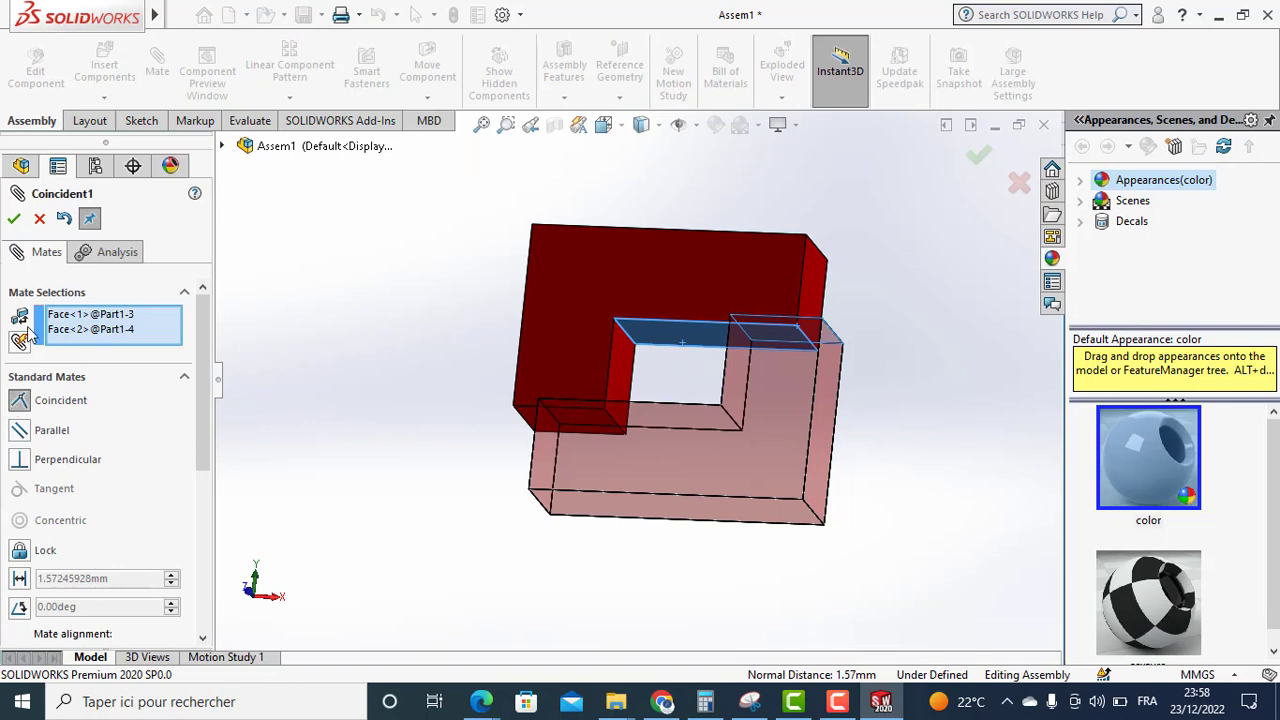
pyautogui.click(14, 221)
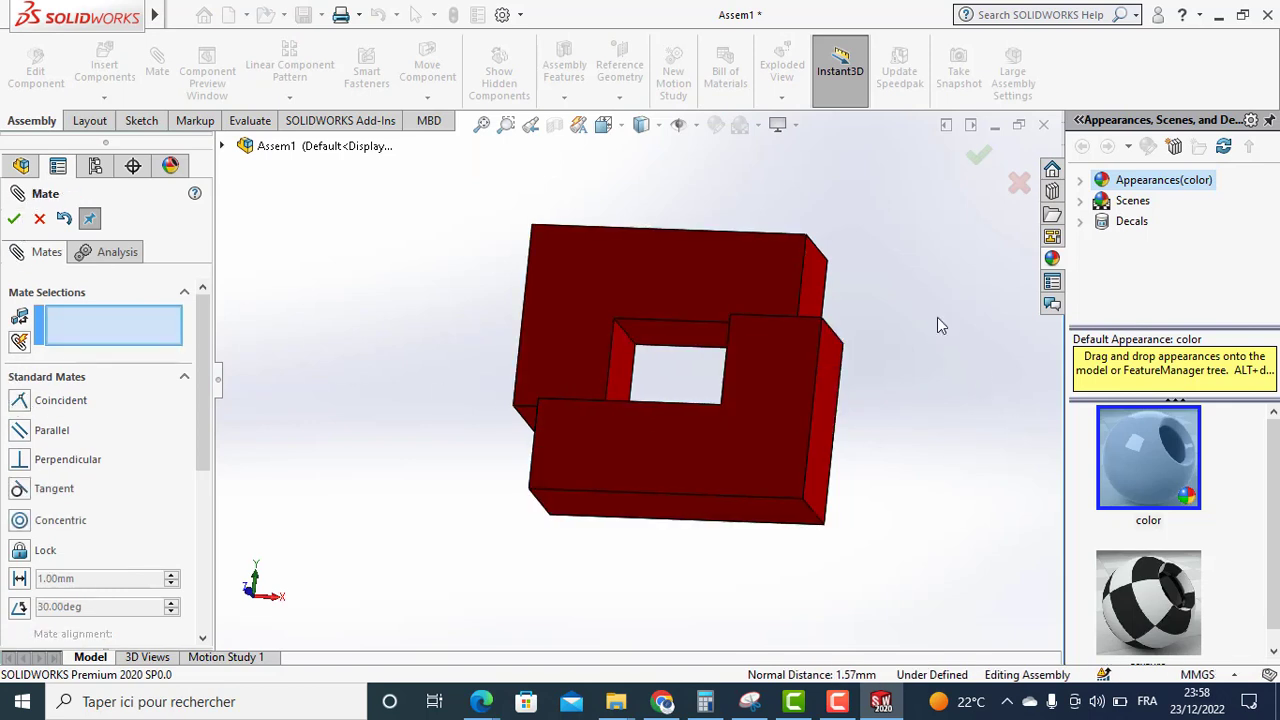
# Add a coincident mate between the upper piece's end face and the lower piece's side face.
pyautogui.moveTo(937, 317); pyautogui.dragTo(851, 398, button='middle')
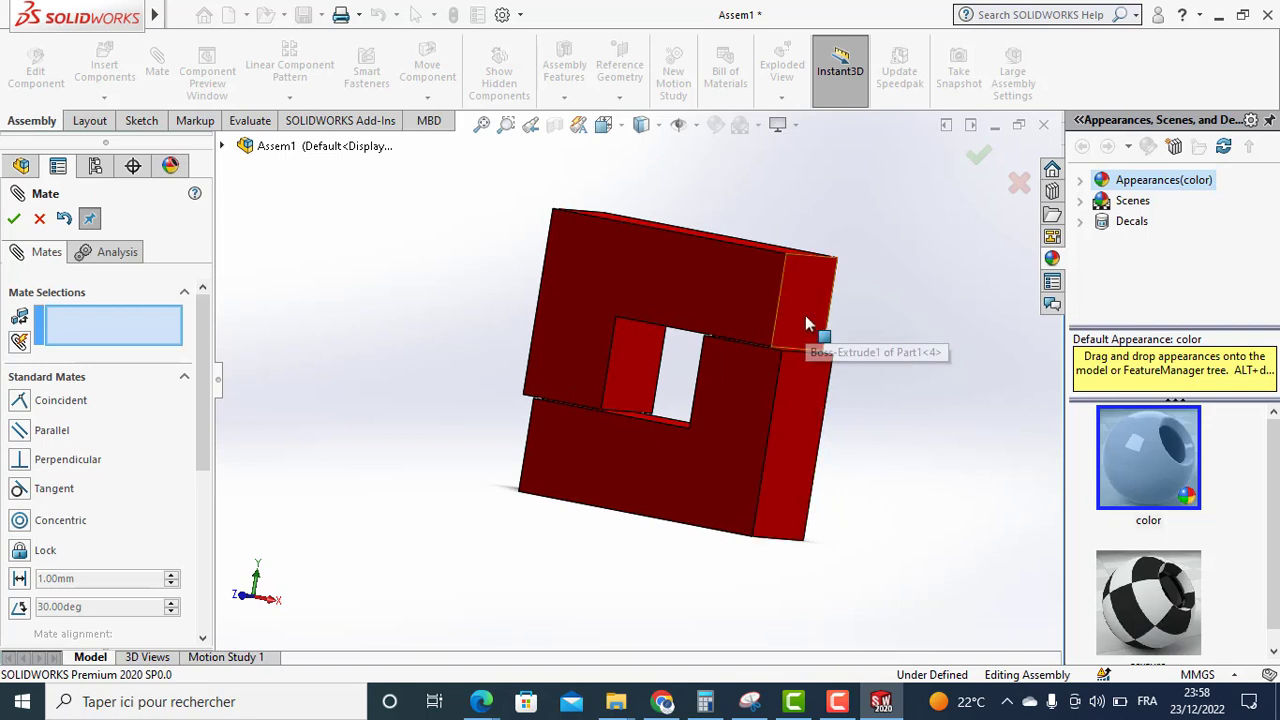
pyautogui.click(805, 315)
pyautogui.click(828, 432)
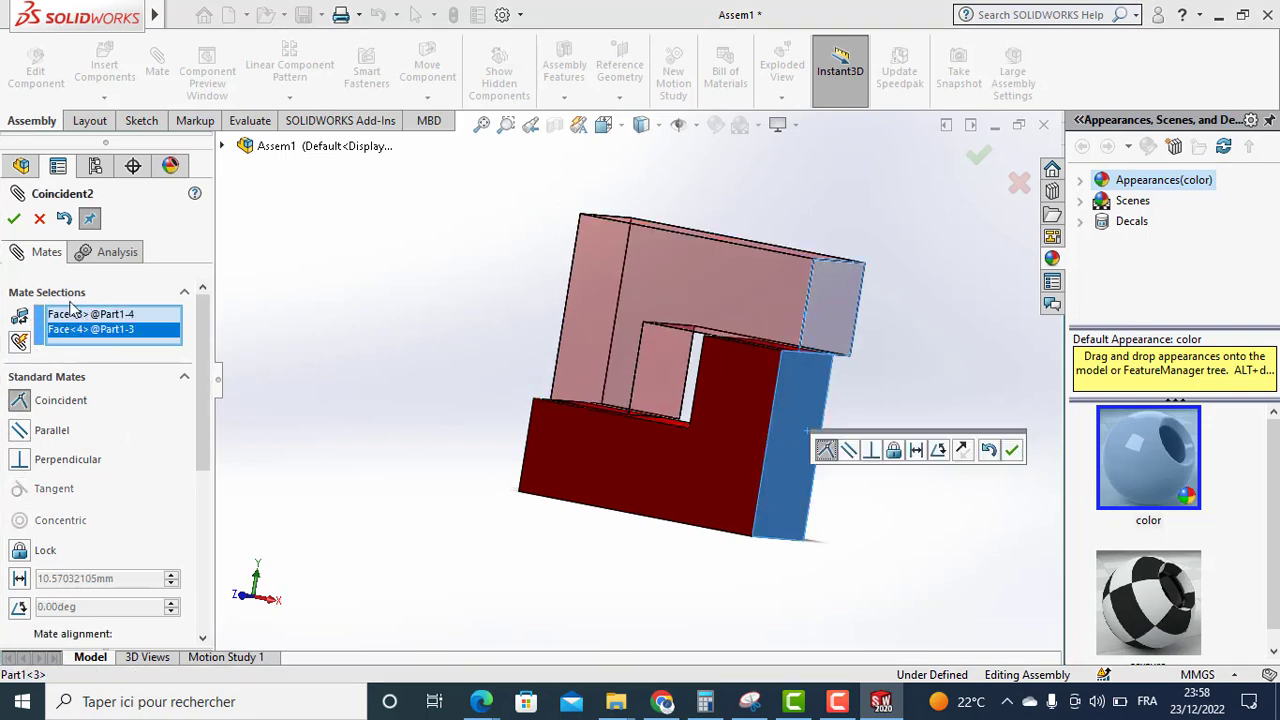
pyautogui.click(14, 219)
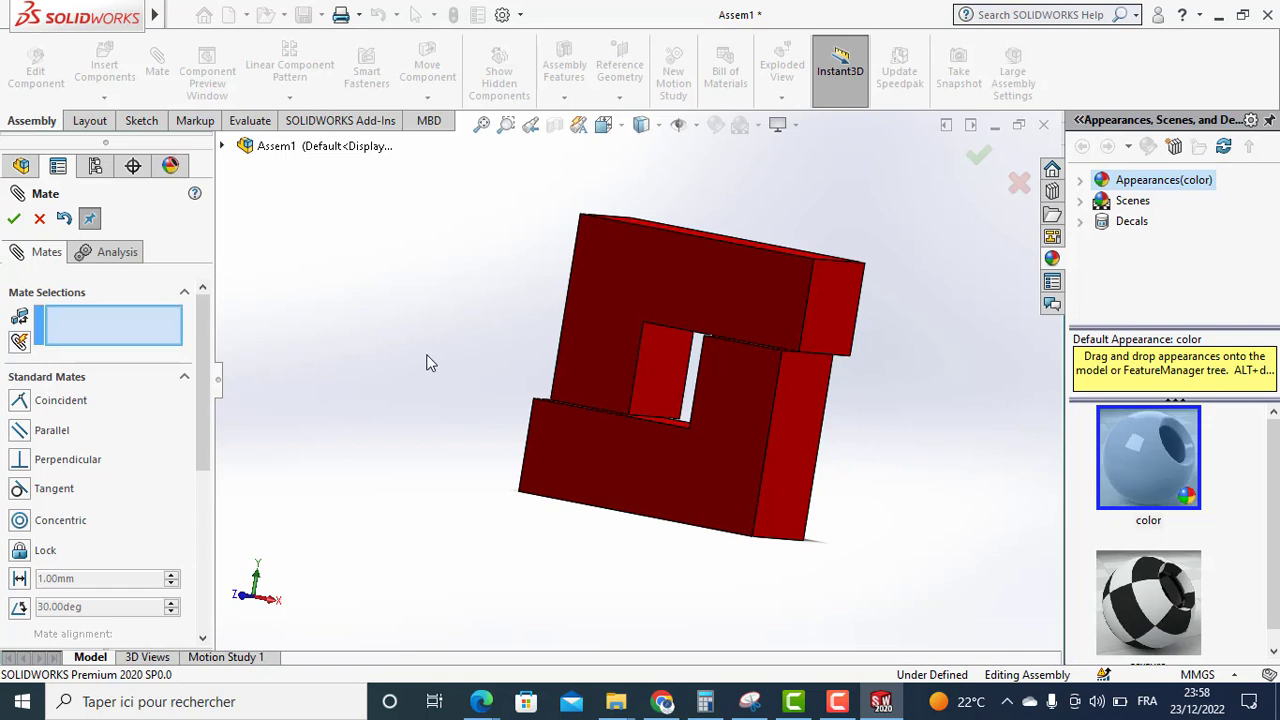
# Add a coincident mate between the two front faces, making Assem1 fully defined.
pyautogui.moveTo(430, 360); pyautogui.dragTo(522, 405, button='middle')
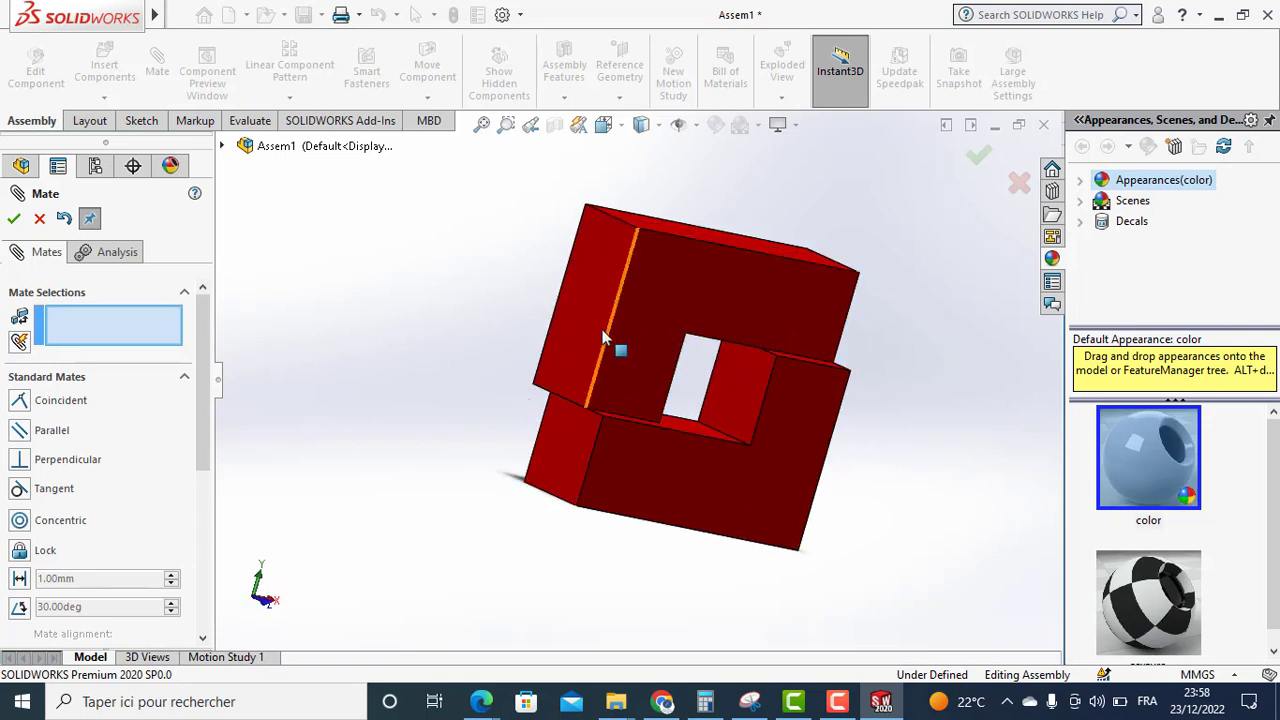
pyautogui.click(748, 292)
pyautogui.click(776, 476)
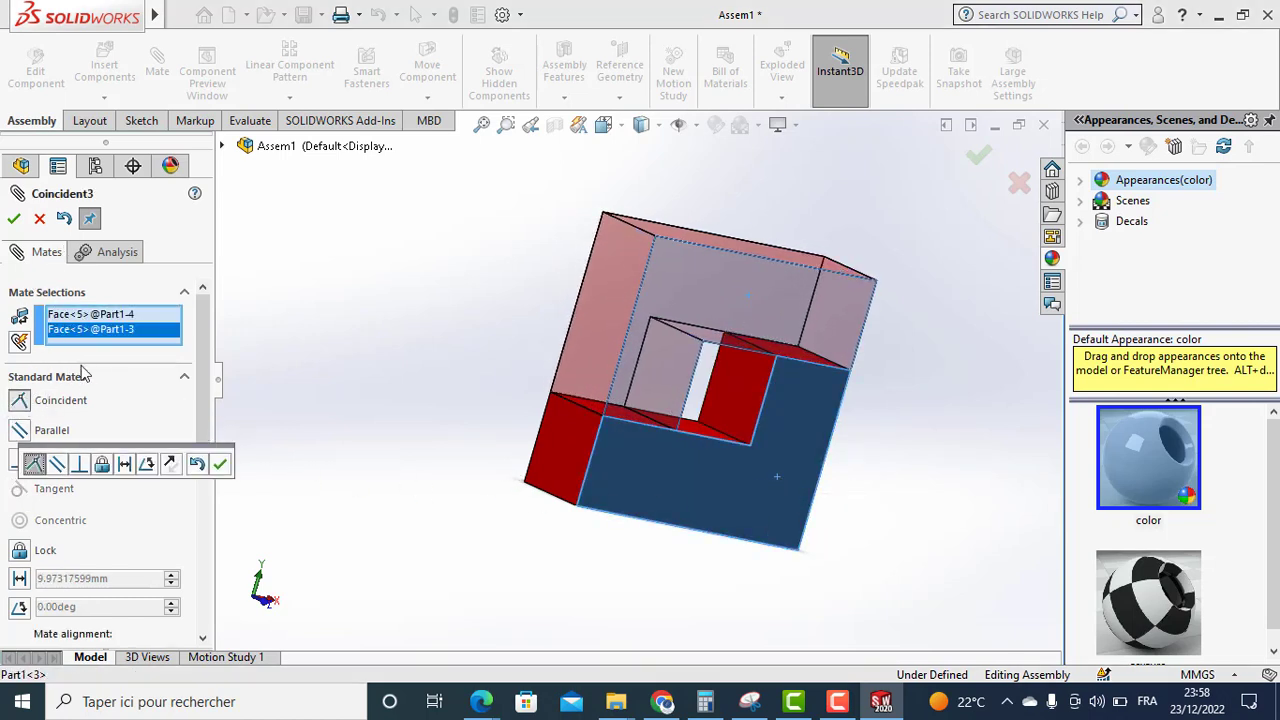
pyautogui.click(14, 219)
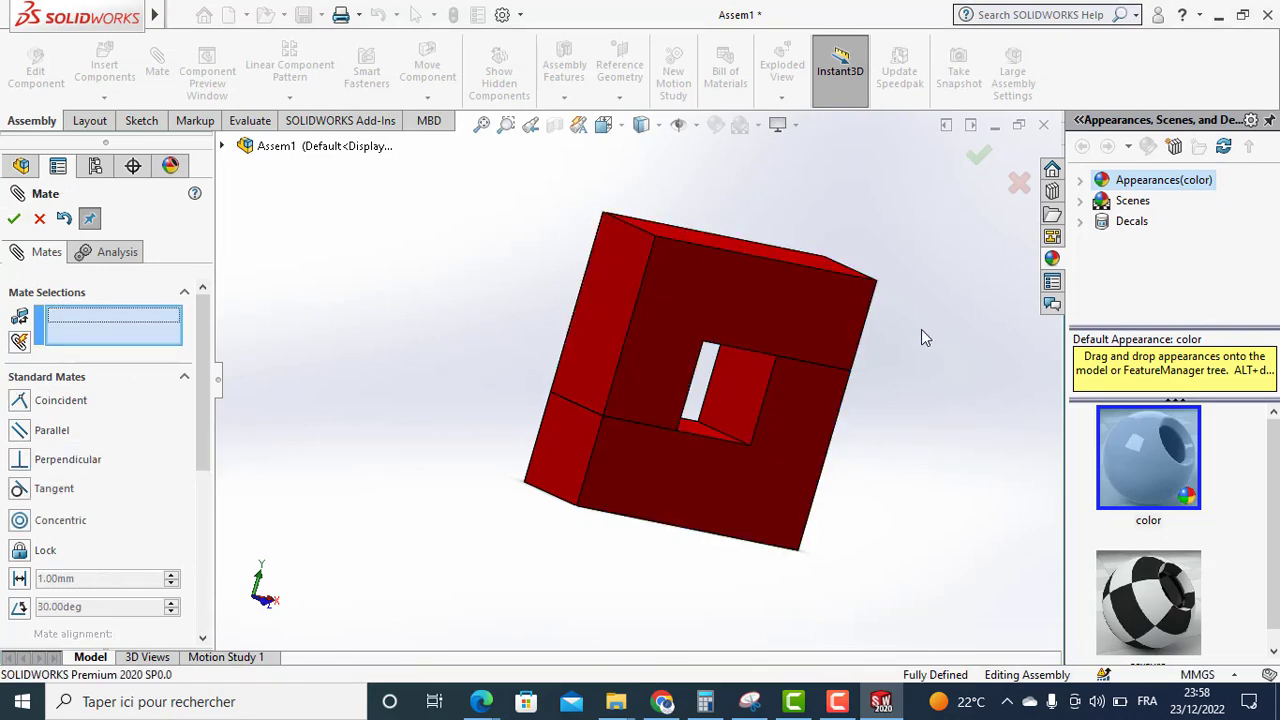
# Orbit the red square block through edge, oblique and top views, then close the Mate PropertyManager.
pyautogui.moveTo(914, 297)
pyautogui.mouseDown(button='middle')
pyautogui.moveTo(731, 343)
pyautogui.moveTo(807, 310)
pyautogui.moveTo(666, 363)
pyautogui.moveTo(658, 386)
pyautogui.mouseUp(button='middle')
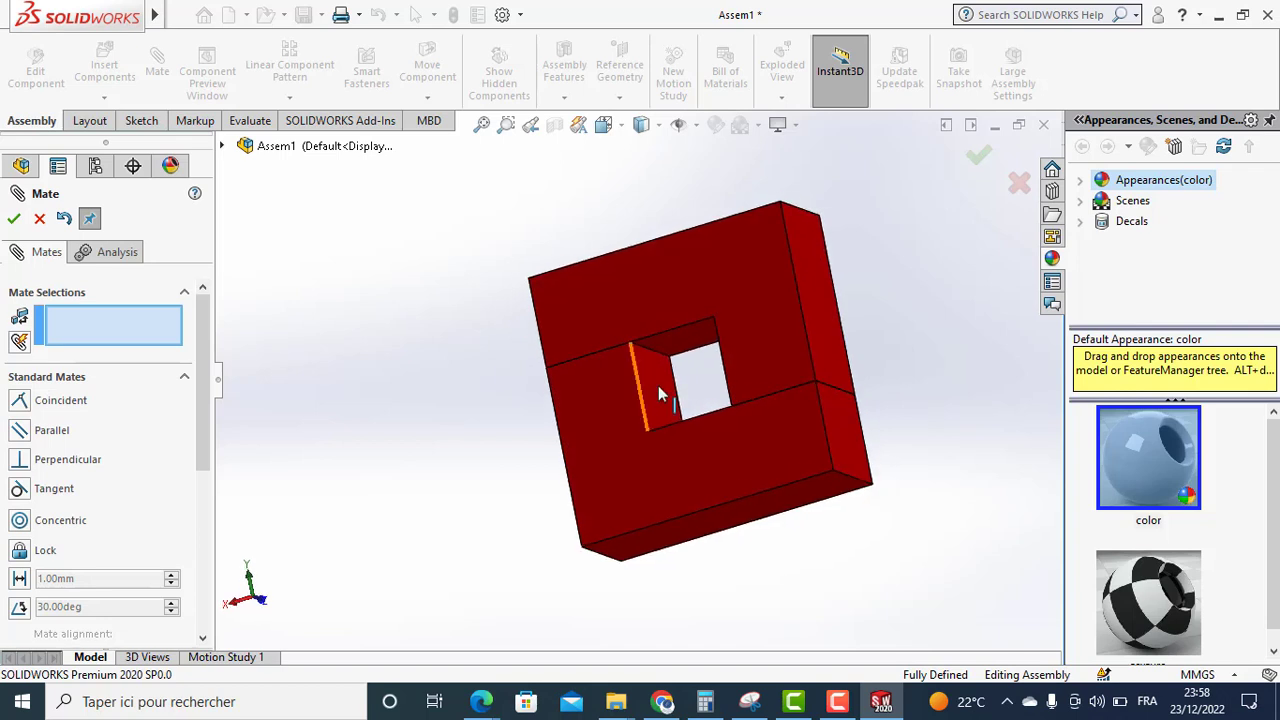
pyautogui.moveTo(873, 271)
pyautogui.mouseDown(button='middle')
pyautogui.moveTo(820, 306)
pyautogui.moveTo(894, 283)
pyautogui.mouseUp(button='middle')
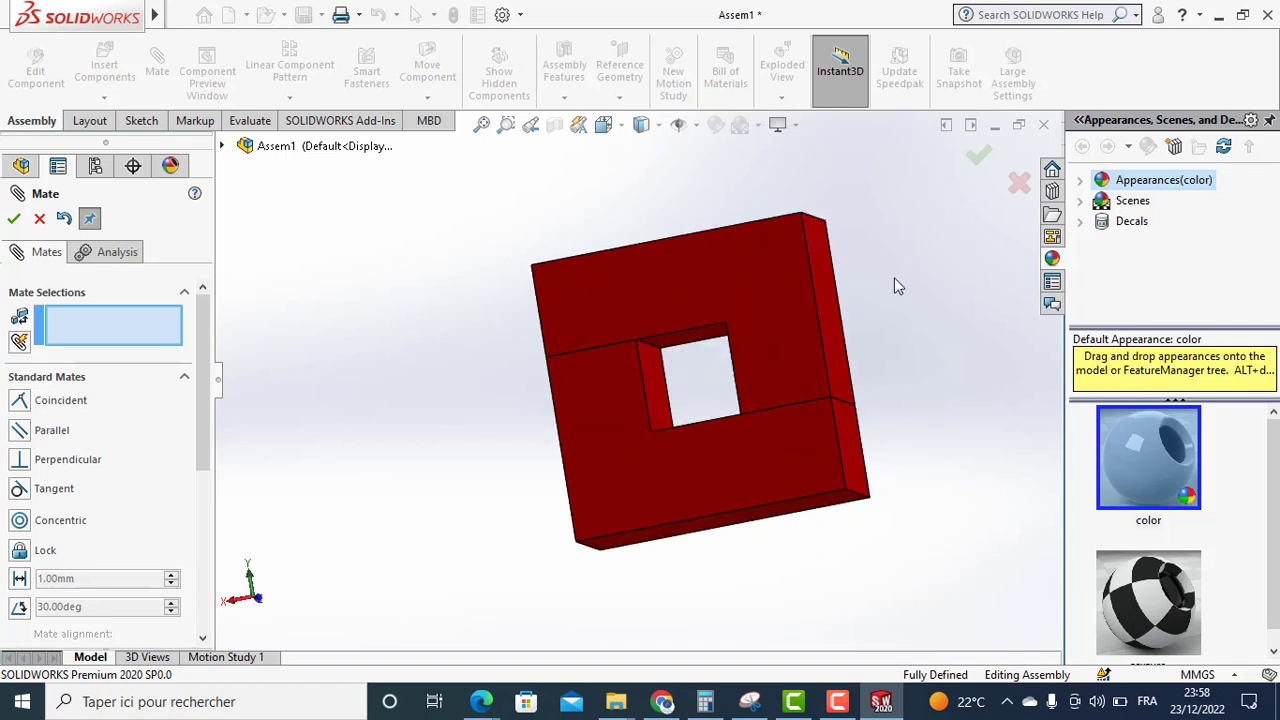
pyautogui.moveTo(900, 451)
pyautogui.mouseDown(button='middle')
pyautogui.moveTo(920, 346)
pyautogui.moveTo(903, 334)
pyautogui.moveTo(911, 382)
pyautogui.mouseUp(button='middle')
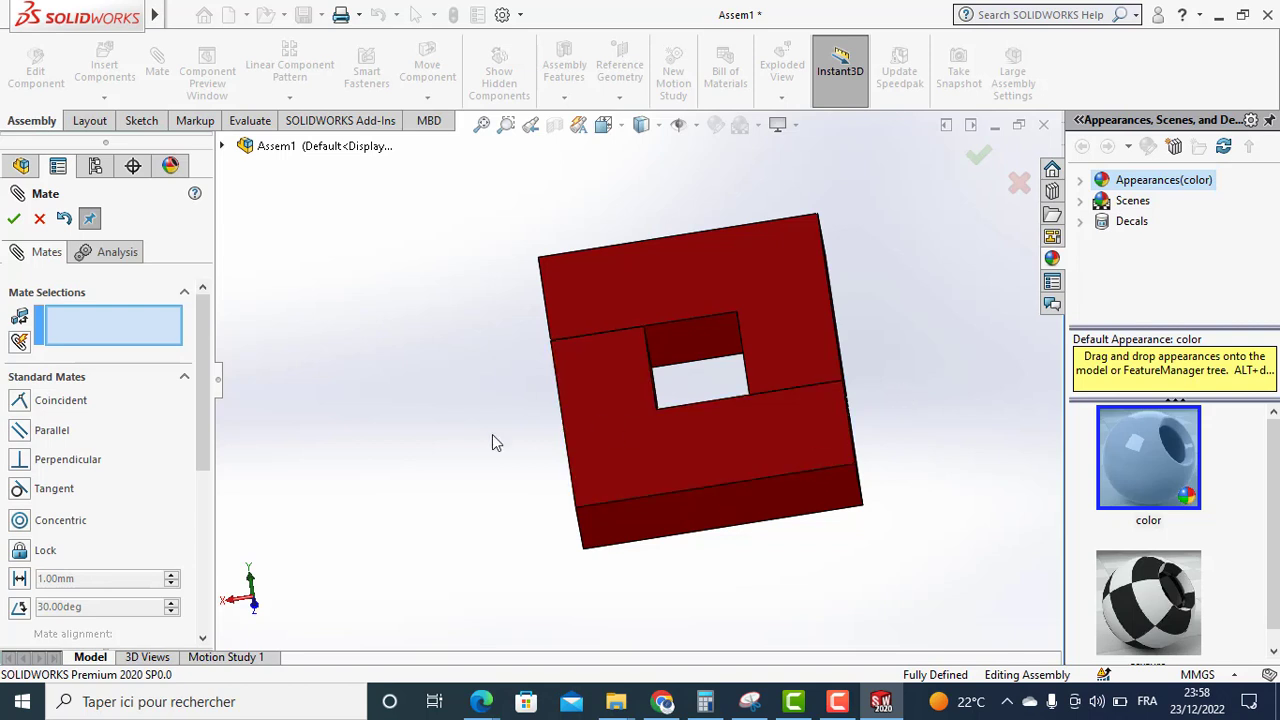
pyautogui.moveTo(494, 440)
pyautogui.mouseDown(button='middle')
pyautogui.moveTo(457, 357)
pyautogui.moveTo(363, 395)
pyautogui.moveTo(792, 368)
pyautogui.mouseUp(button='middle')
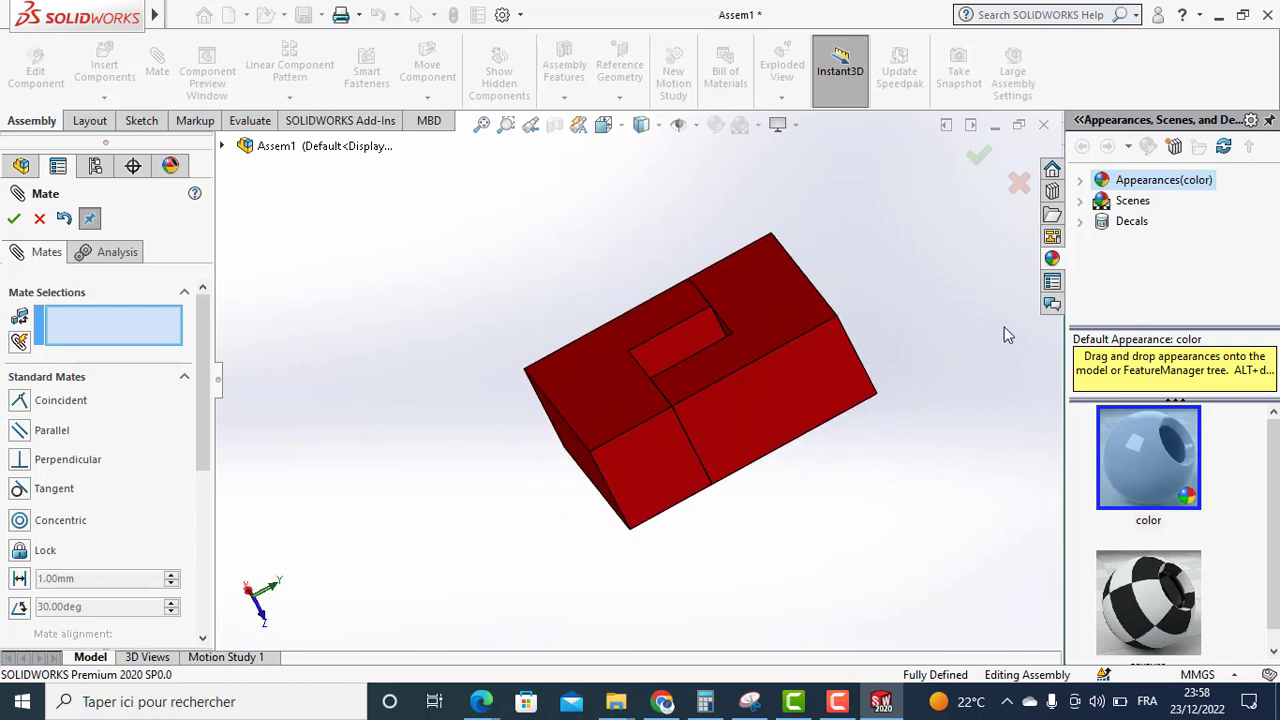
pyautogui.moveTo(1007, 335); pyautogui.dragTo(960, 360, button='middle')
pyautogui.moveTo(457, 431)
pyautogui.mouseDown(button='middle')
pyautogui.moveTo(453, 383)
pyautogui.moveTo(528, 280)
pyautogui.moveTo(366, 316)
pyautogui.mouseUp(button='middle')
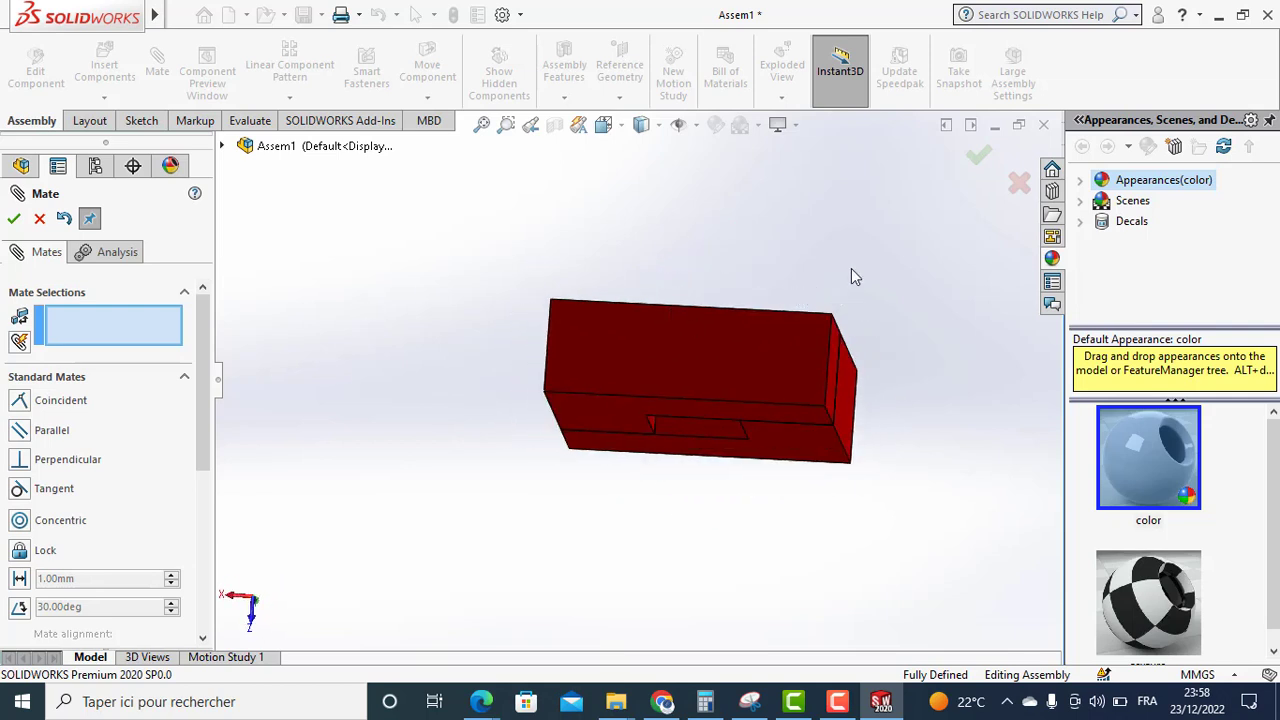
pyautogui.moveTo(851, 268)
pyautogui.mouseDown(button='middle')
pyautogui.moveTo(777, 337)
pyautogui.moveTo(771, 389)
pyautogui.mouseUp(button='middle')
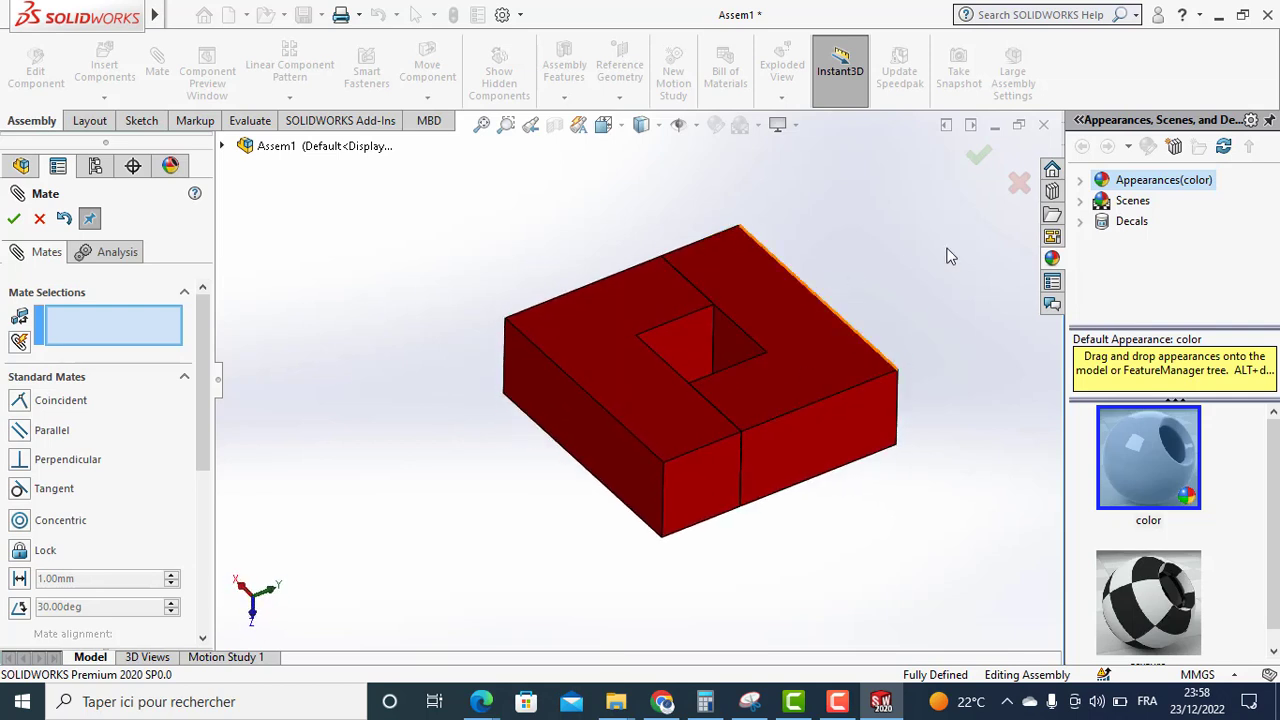
pyautogui.click(42, 219)
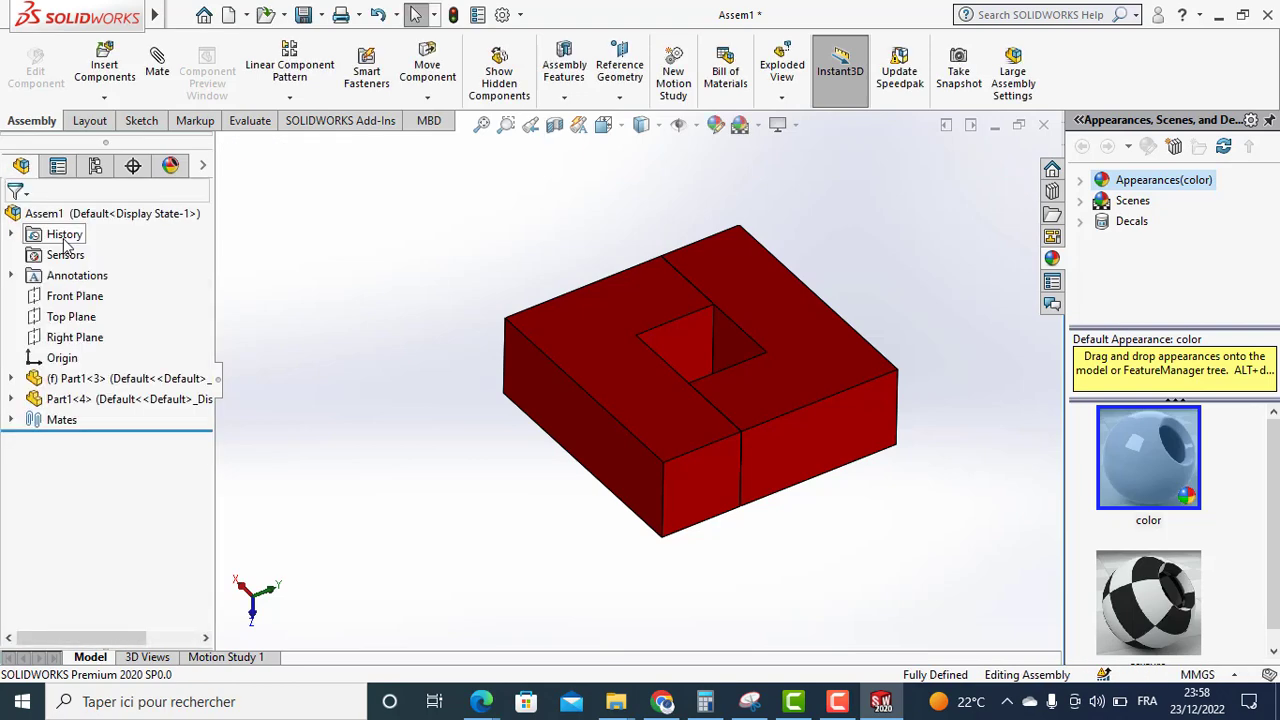
# Insert Part2, rotated 90° about X and twice about Y, beside the red block.
pyautogui.click(106, 66)
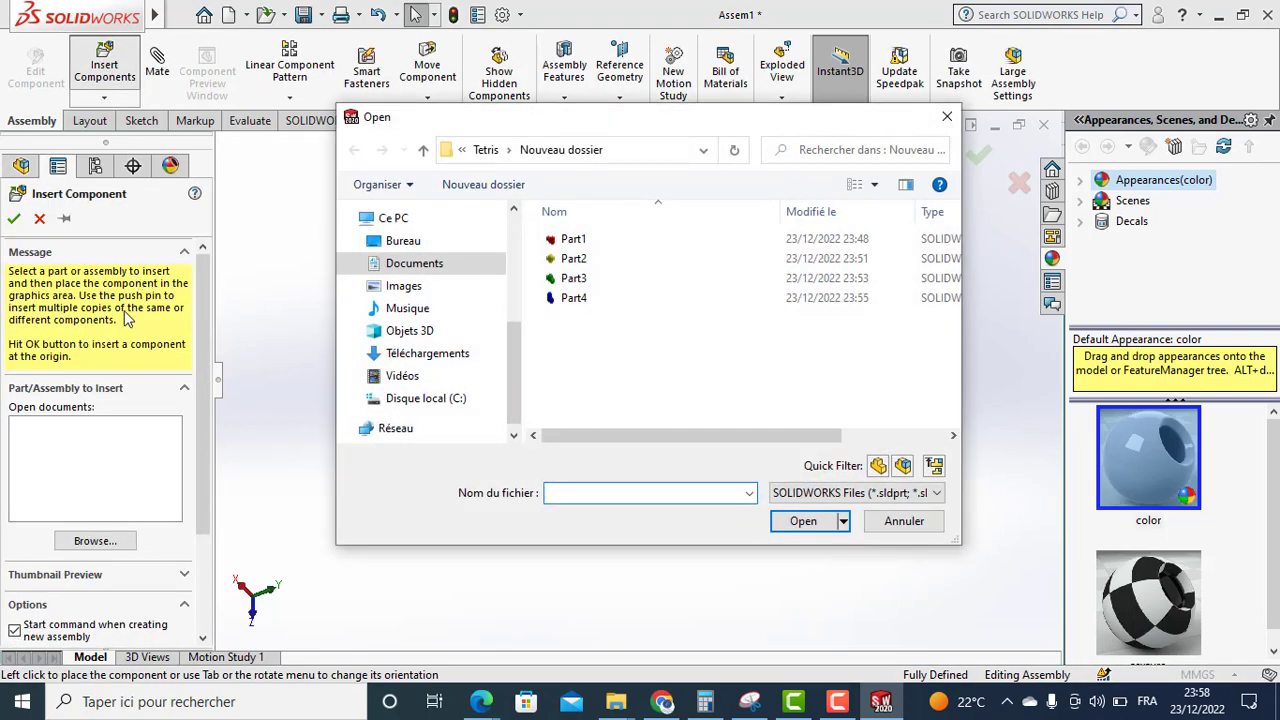
pyautogui.click(573, 258)
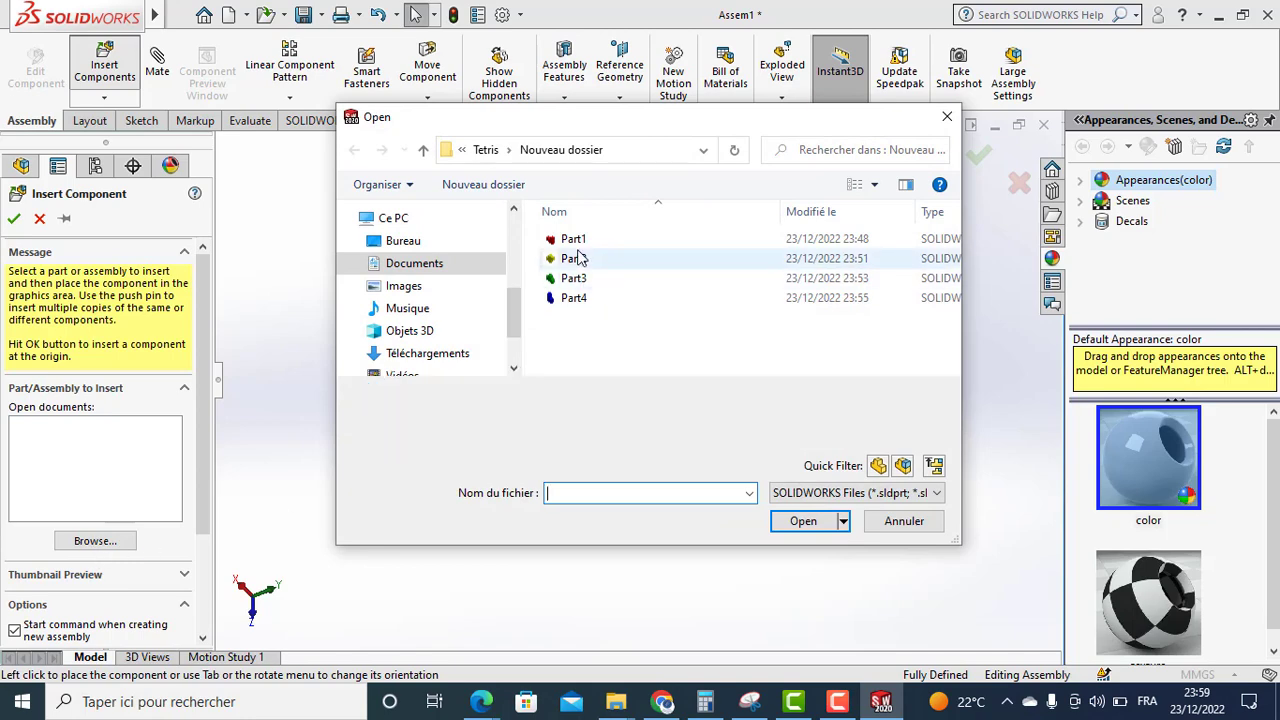
pyautogui.click(806, 521)
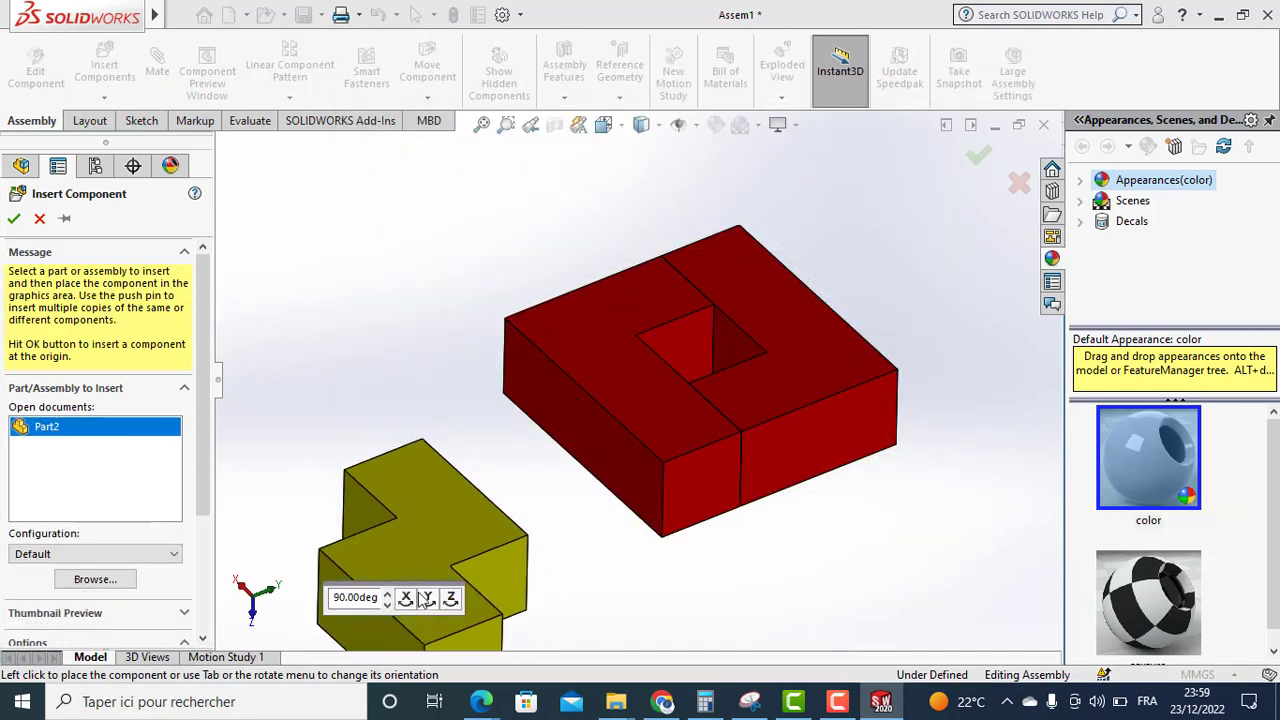
pyautogui.click(406, 598)
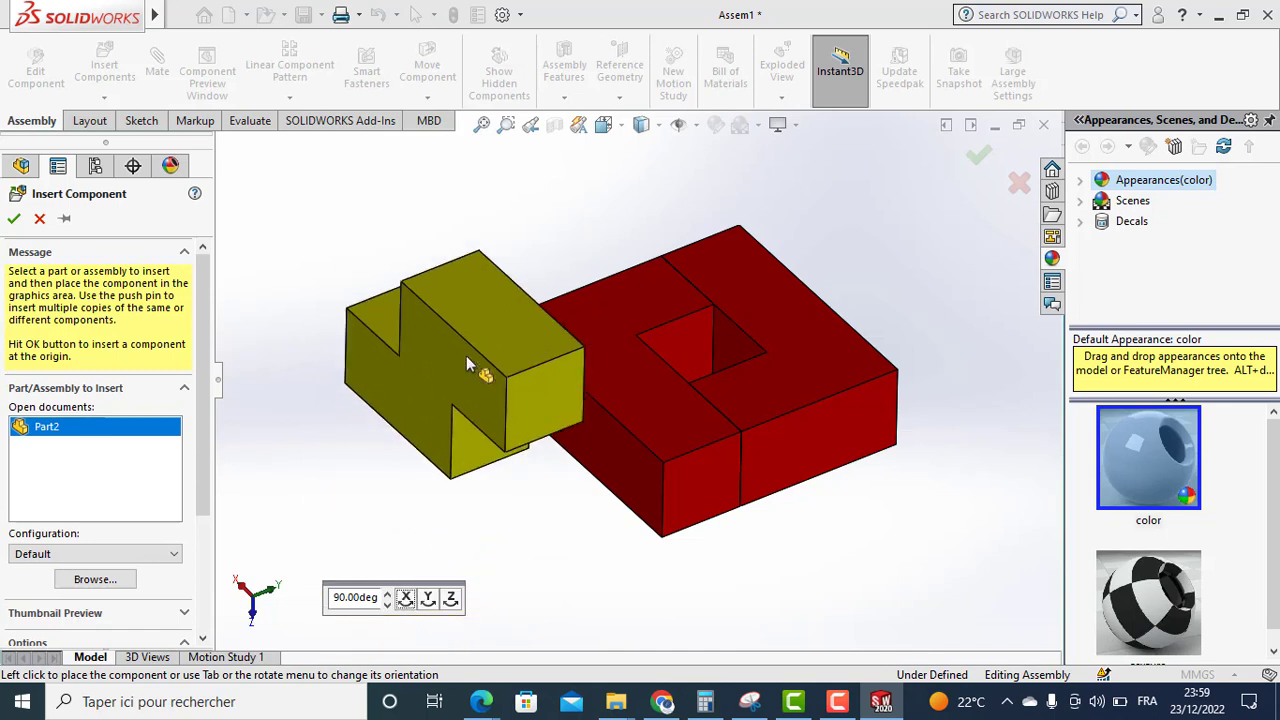
pyautogui.click(427, 599)
pyautogui.click(427, 599)
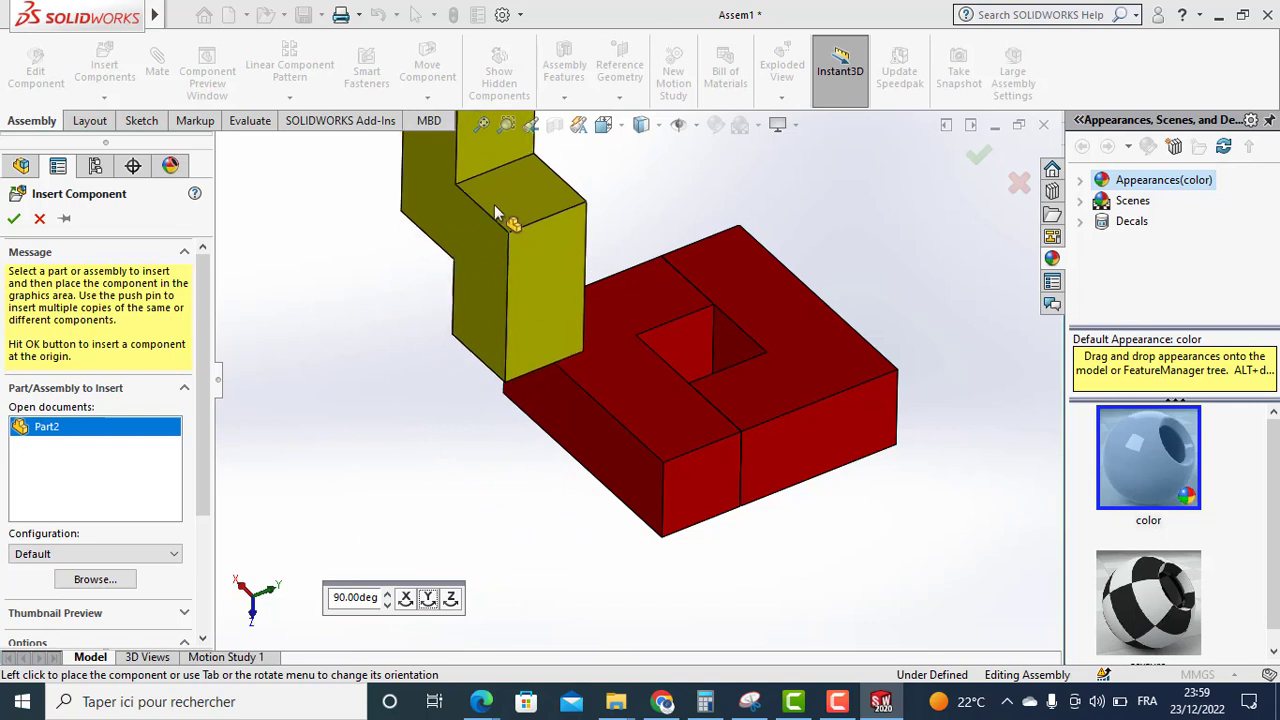
pyautogui.click(494, 204)
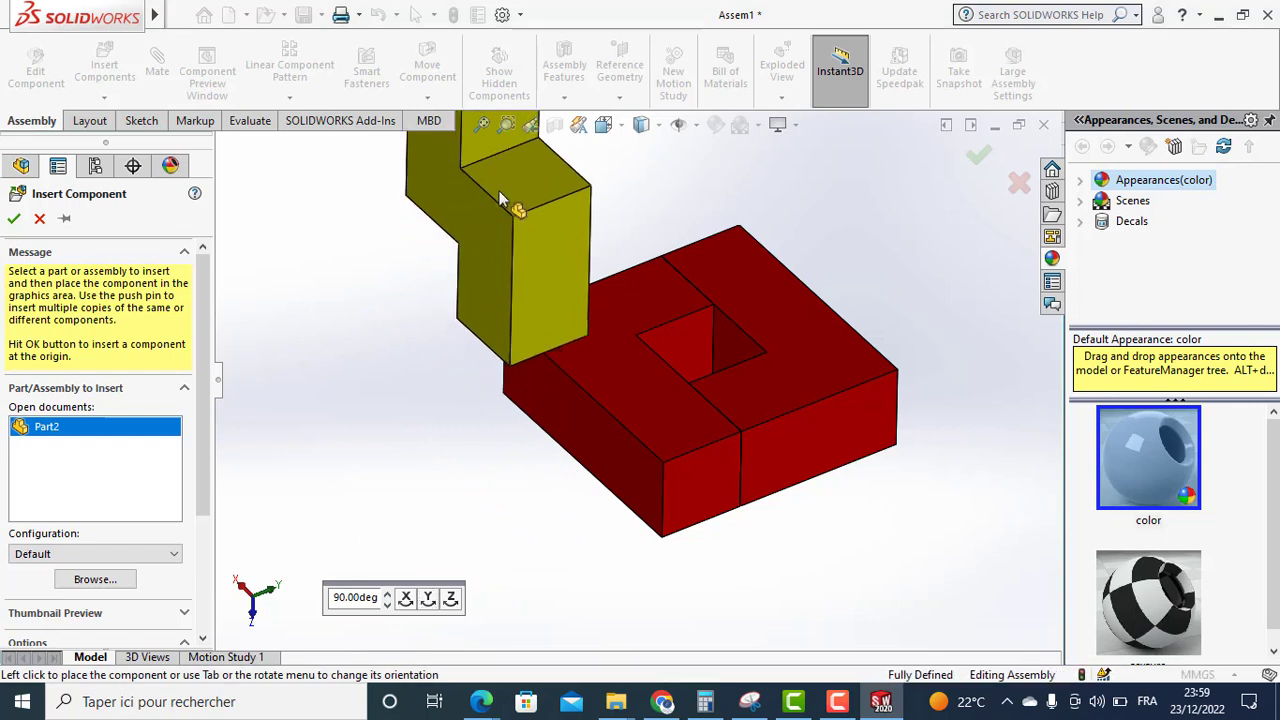
# Move the yellow piece above the red block and select the block's inner face.
pyautogui.click(481, 124)
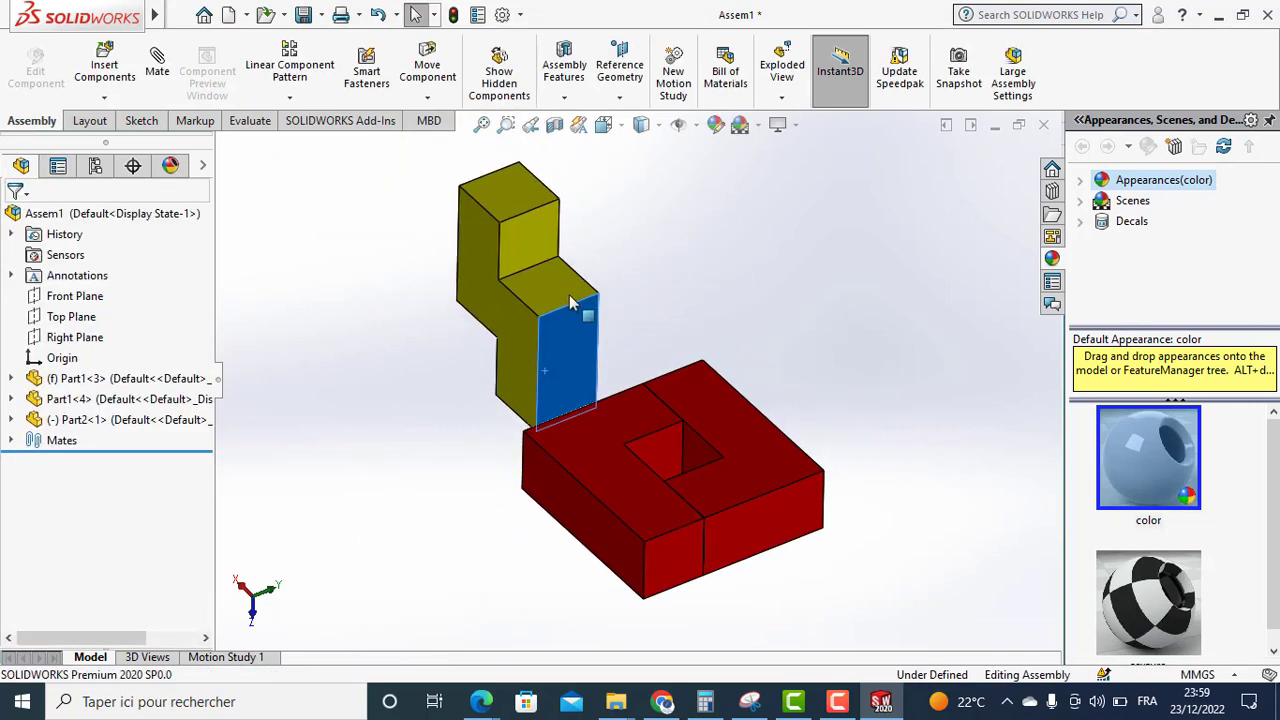
pyautogui.moveTo(544, 378); pyautogui.dragTo(572, 292)
pyautogui.click(481, 124)
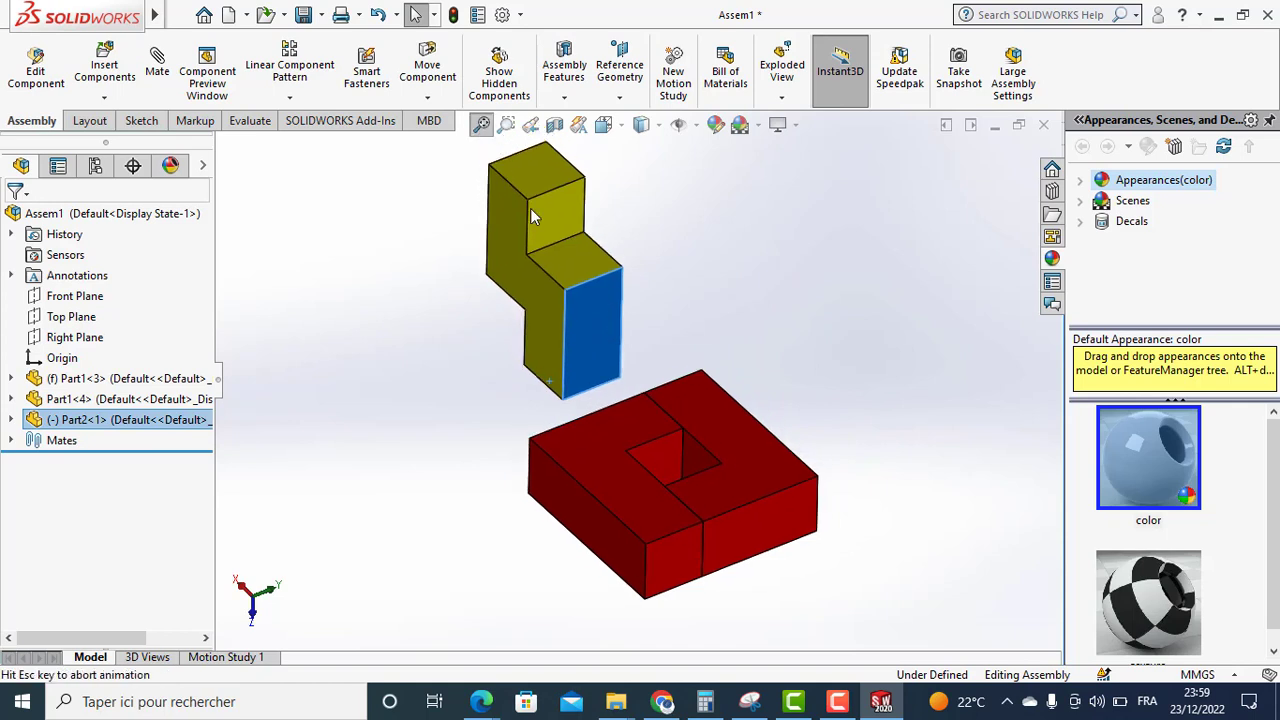
pyautogui.click(487, 371)
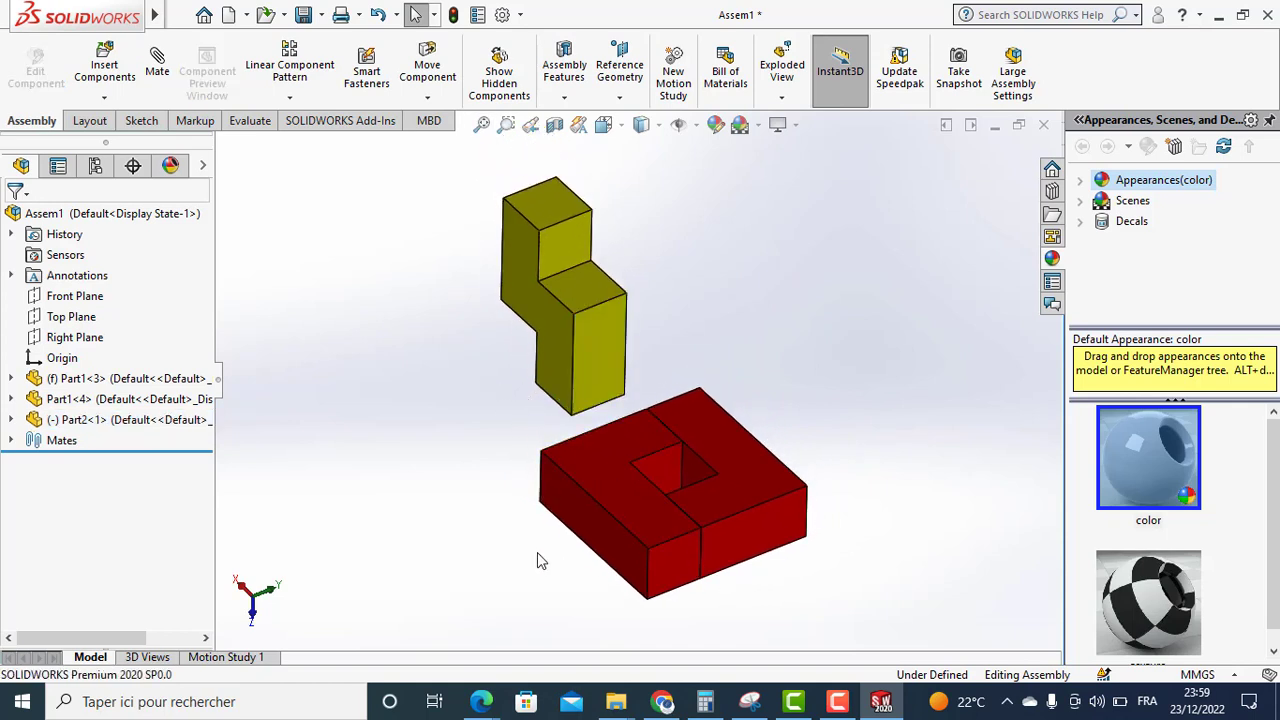
pyautogui.click(652, 486)
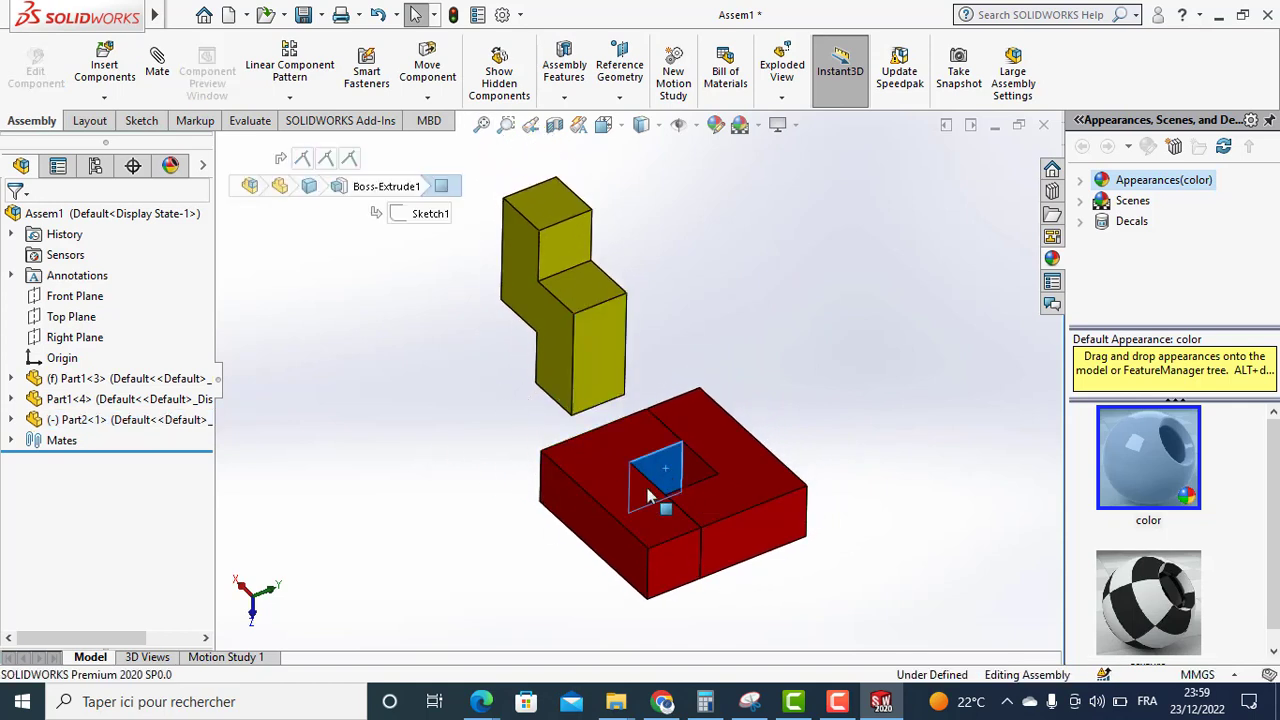
# Select the yellow piece's end face and begin a Mate between the pieces.
pyautogui.moveTo(425, 459); pyautogui.dragTo(489, 448)
pyautogui.moveTo(475, 443)
pyautogui.mouseDown(button='middle')
pyautogui.moveTo(434, 400)
pyautogui.moveTo(537, 474)
pyautogui.mouseUp(button='middle')
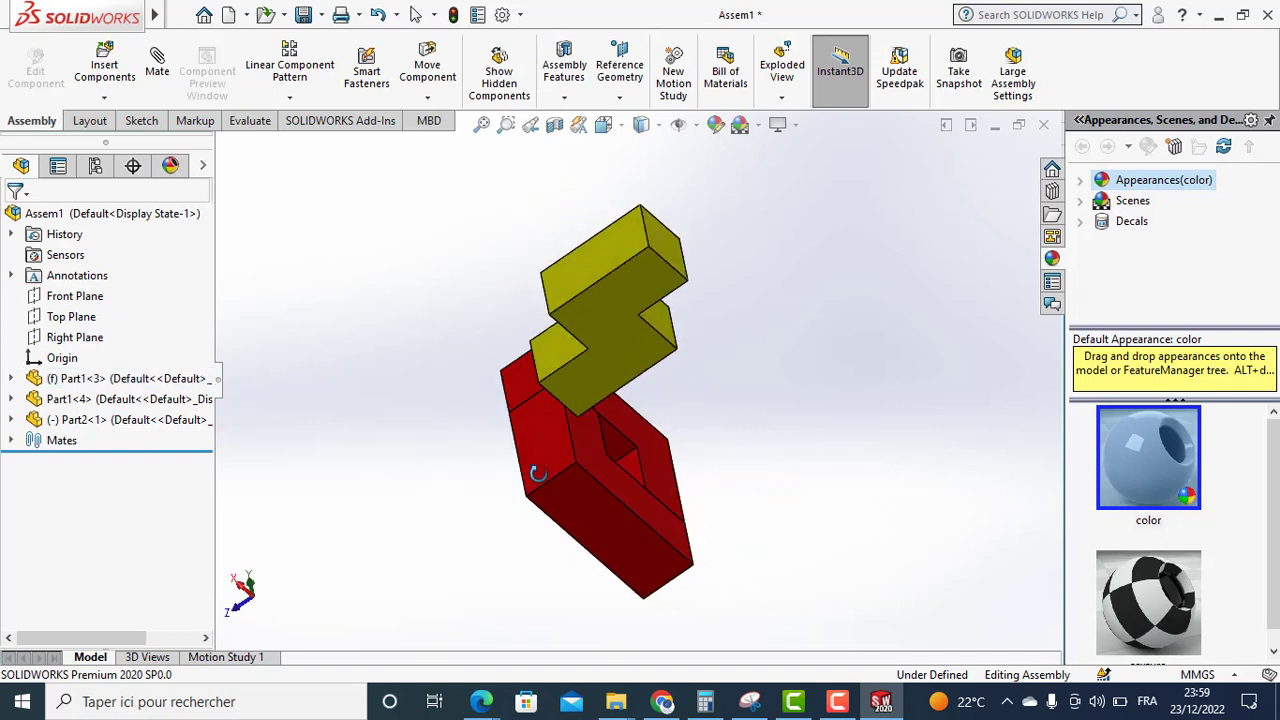
pyautogui.click(559, 359)
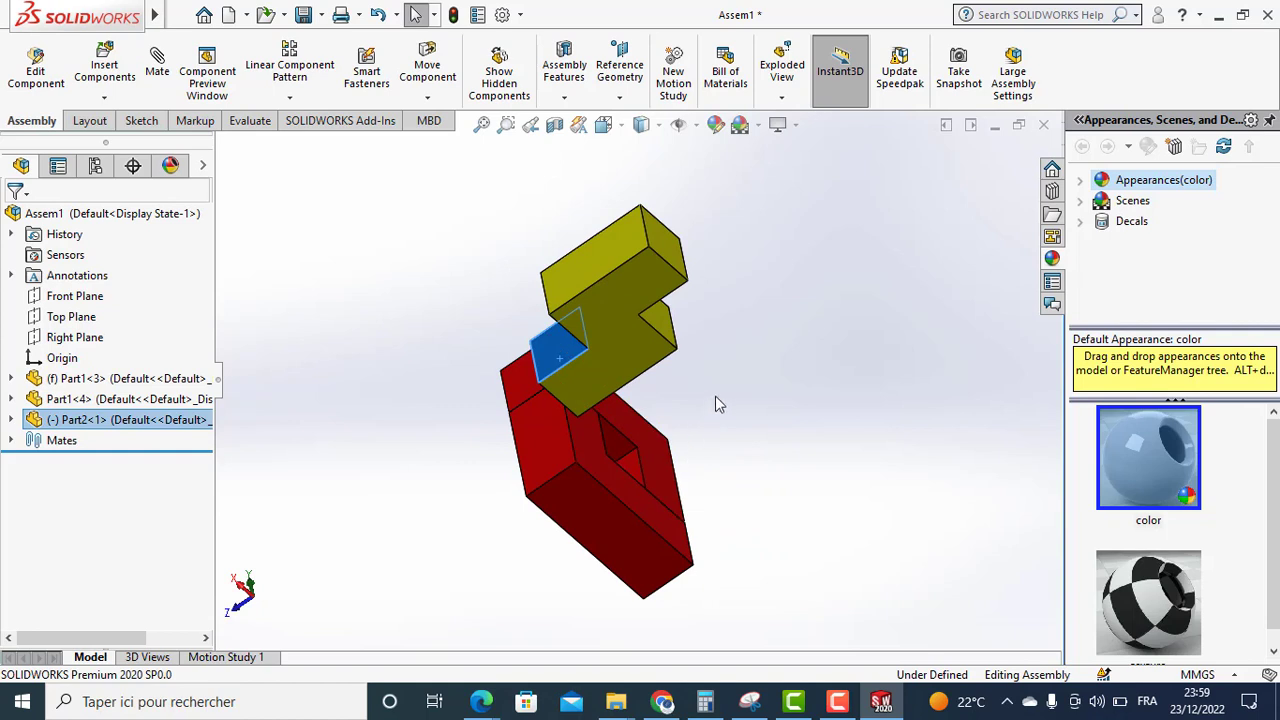
pyautogui.moveTo(770, 348)
pyautogui.mouseDown(button='middle')
pyautogui.moveTo(596, 378)
pyautogui.moveTo(734, 346)
pyautogui.mouseUp(button='middle')
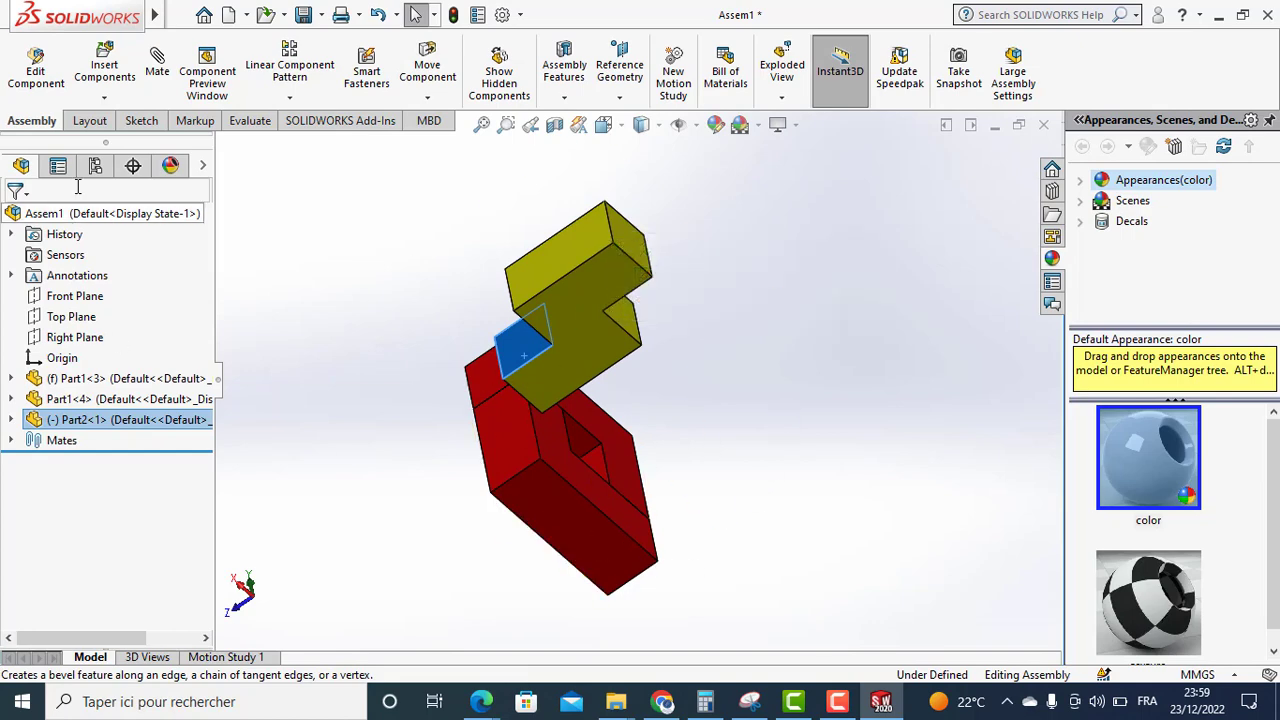
pyautogui.click(157, 75)
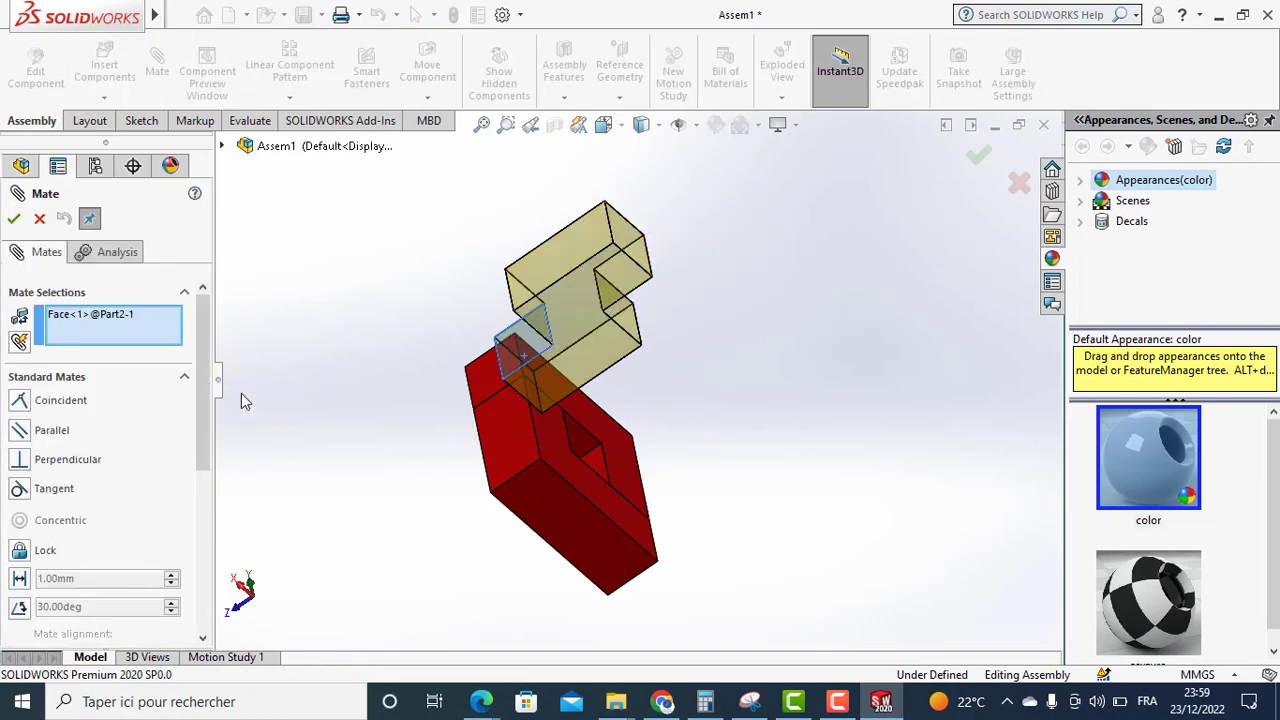
# Mate the yellow piece coincident with the inner face of the red block's hole.
pyautogui.moveTo(821, 326)
pyautogui.mouseDown(button='middle')
pyautogui.moveTo(682, 284)
pyautogui.moveTo(686, 335)
pyautogui.mouseUp(button='middle')
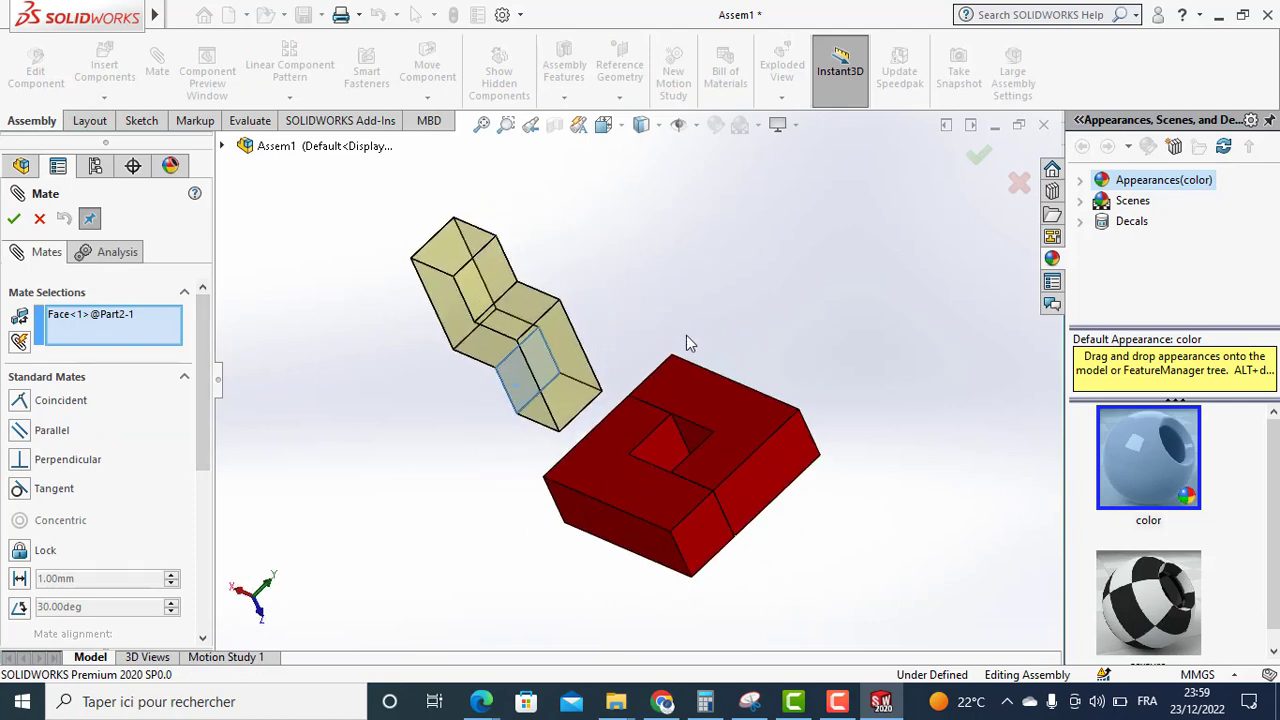
pyautogui.click(681, 463)
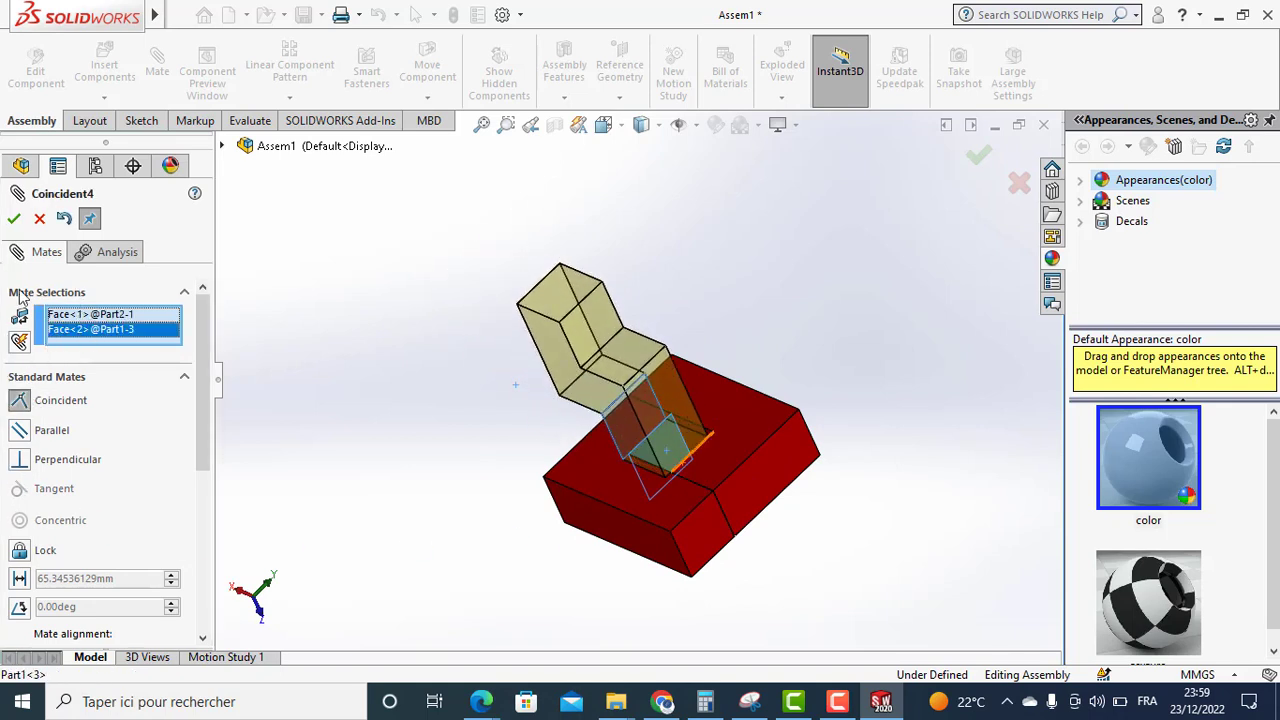
pyautogui.click(14, 218)
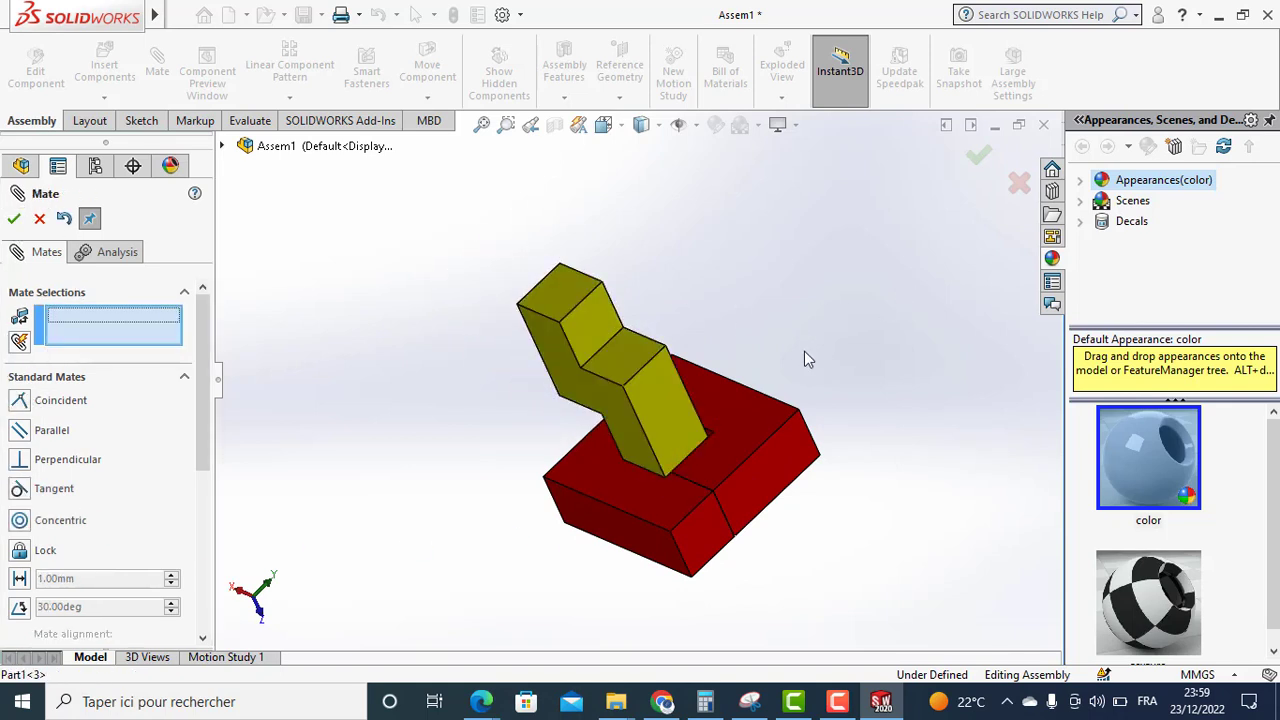
# Mate a side face of the yellow piece coincident to the red block, then close Mate.
pyautogui.moveTo(808, 358)
pyautogui.mouseDown(button='middle')
pyautogui.moveTo(777, 391)
pyautogui.moveTo(784, 420)
pyautogui.moveTo(791, 409)
pyautogui.moveTo(687, 459)
pyautogui.mouseUp(button='middle')
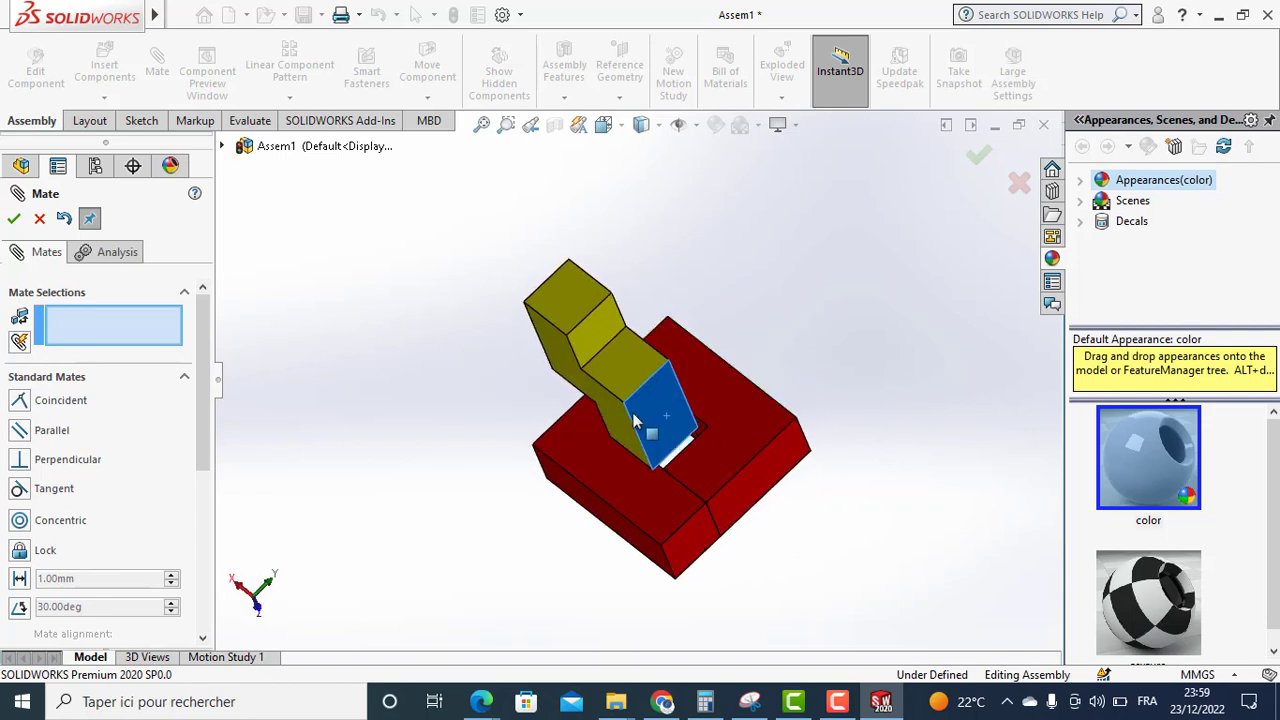
pyautogui.moveTo(634, 420); pyautogui.dragTo(576, 438)
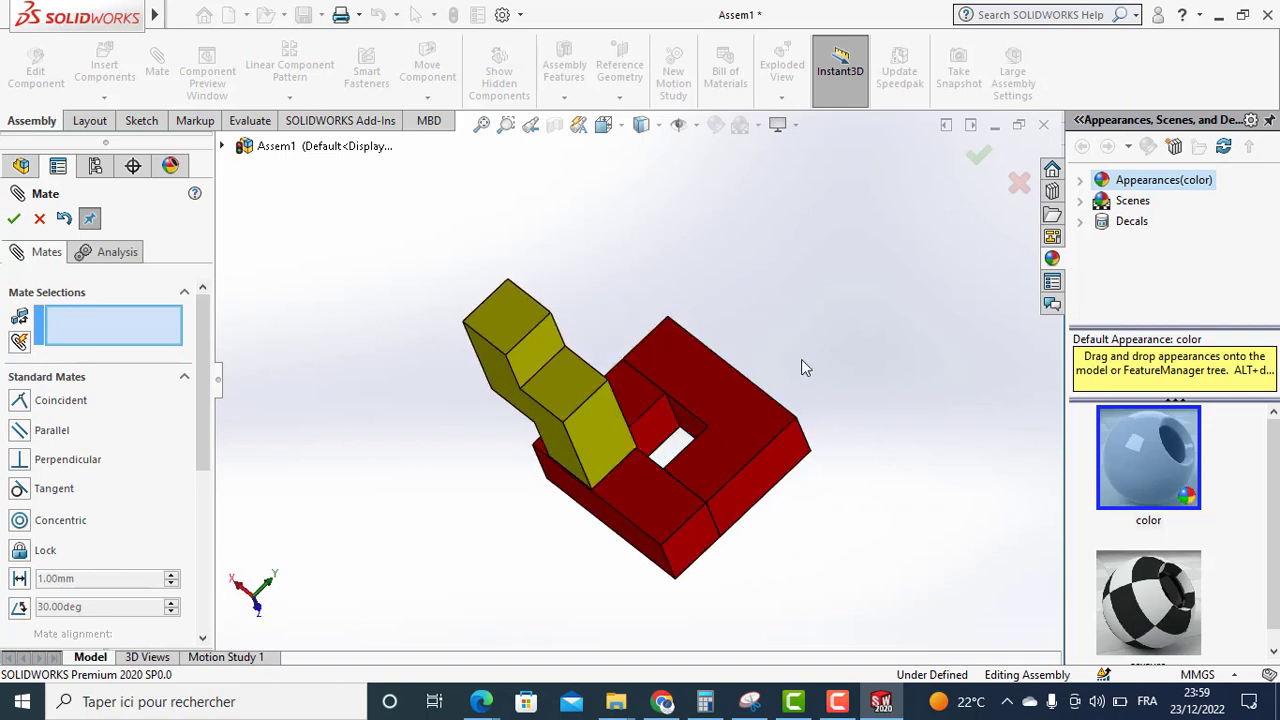
pyautogui.moveTo(790, 322)
pyautogui.mouseDown(button='middle')
pyautogui.moveTo(743, 371)
pyautogui.moveTo(602, 430)
pyautogui.mouseUp(button='middle')
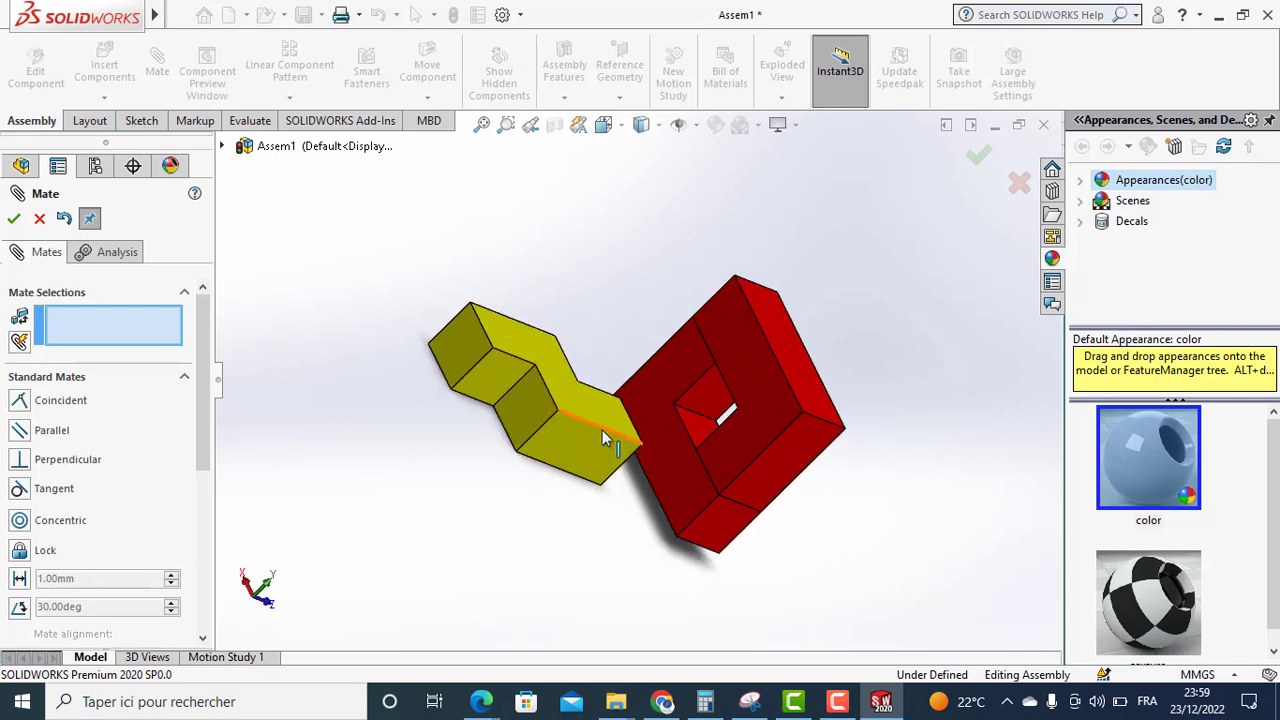
pyautogui.click(587, 412)
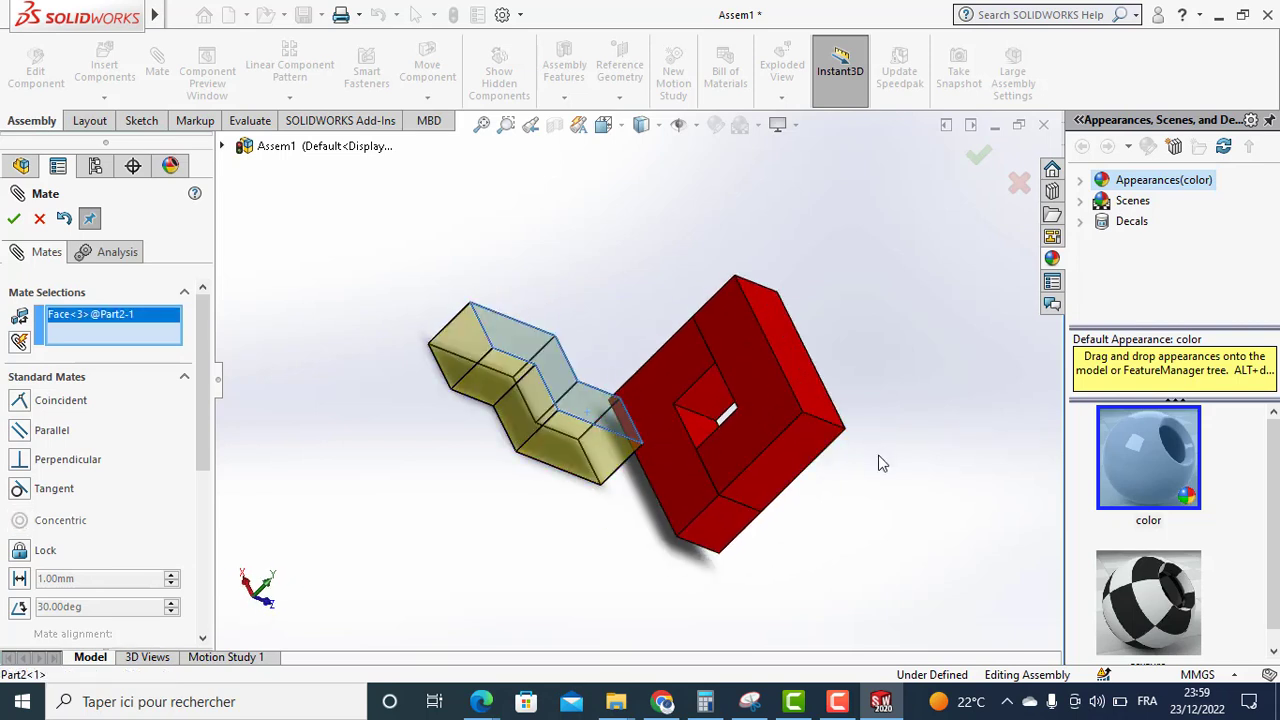
pyautogui.moveTo(880, 466)
pyautogui.mouseDown(button='middle')
pyautogui.moveTo(891, 420)
pyautogui.moveTo(931, 369)
pyautogui.moveTo(955, 376)
pyautogui.moveTo(927, 378)
pyautogui.mouseUp(button='middle')
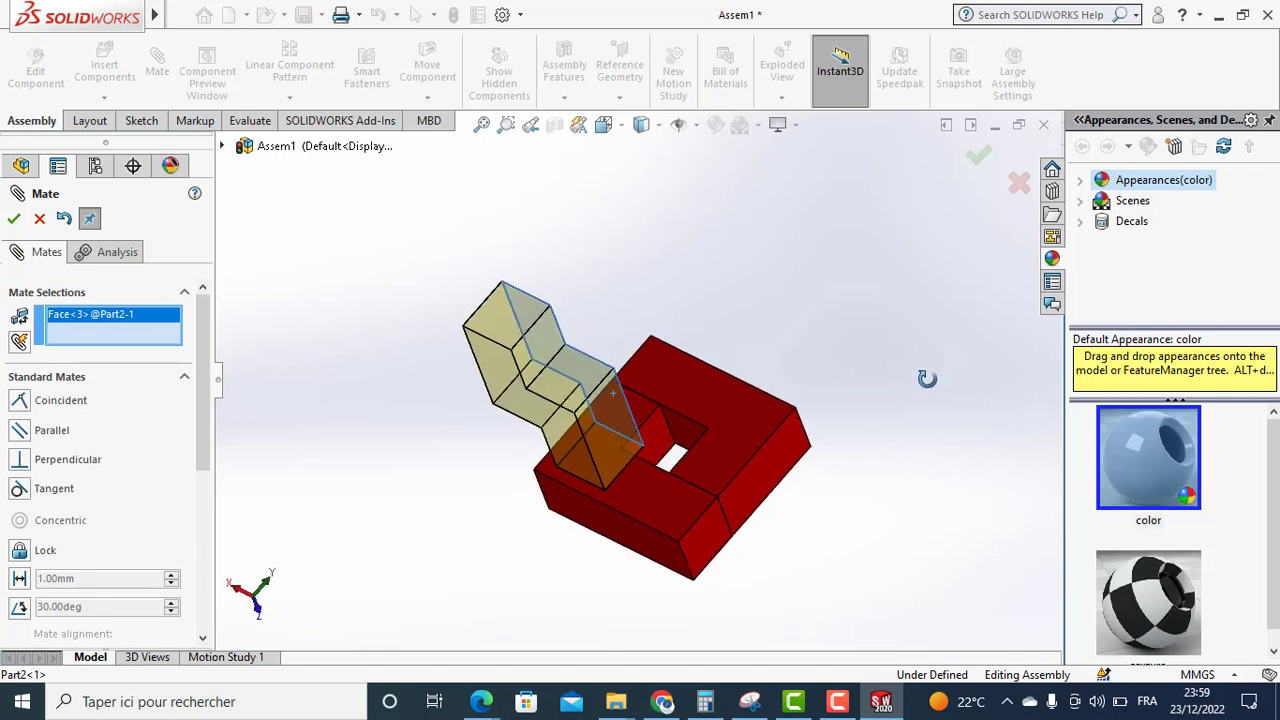
pyautogui.click(697, 454)
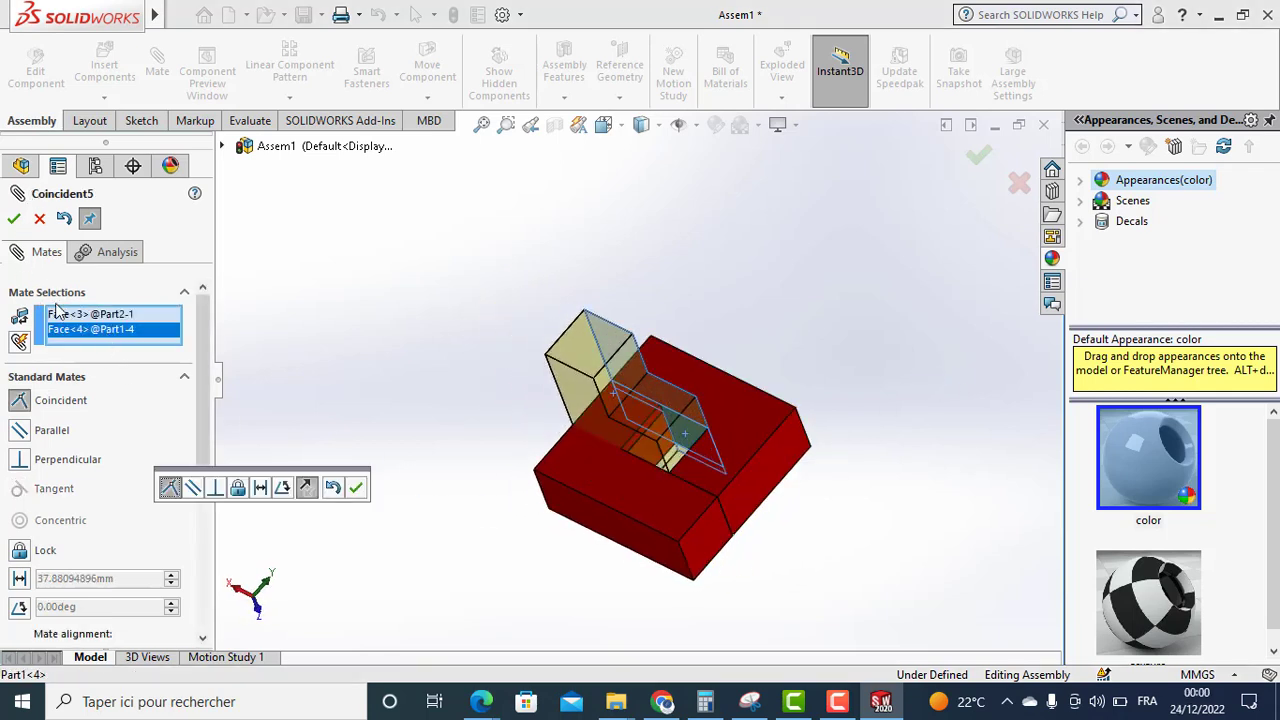
pyautogui.click(14, 221)
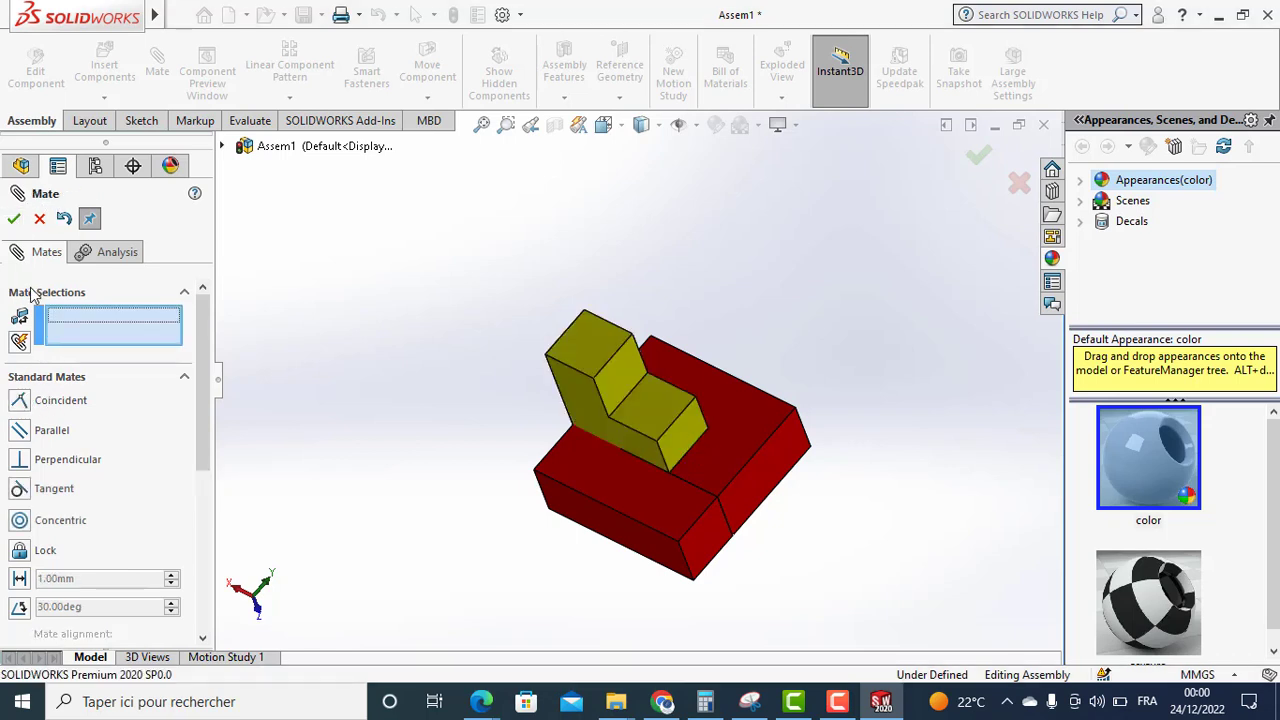
pyautogui.click(40, 218)
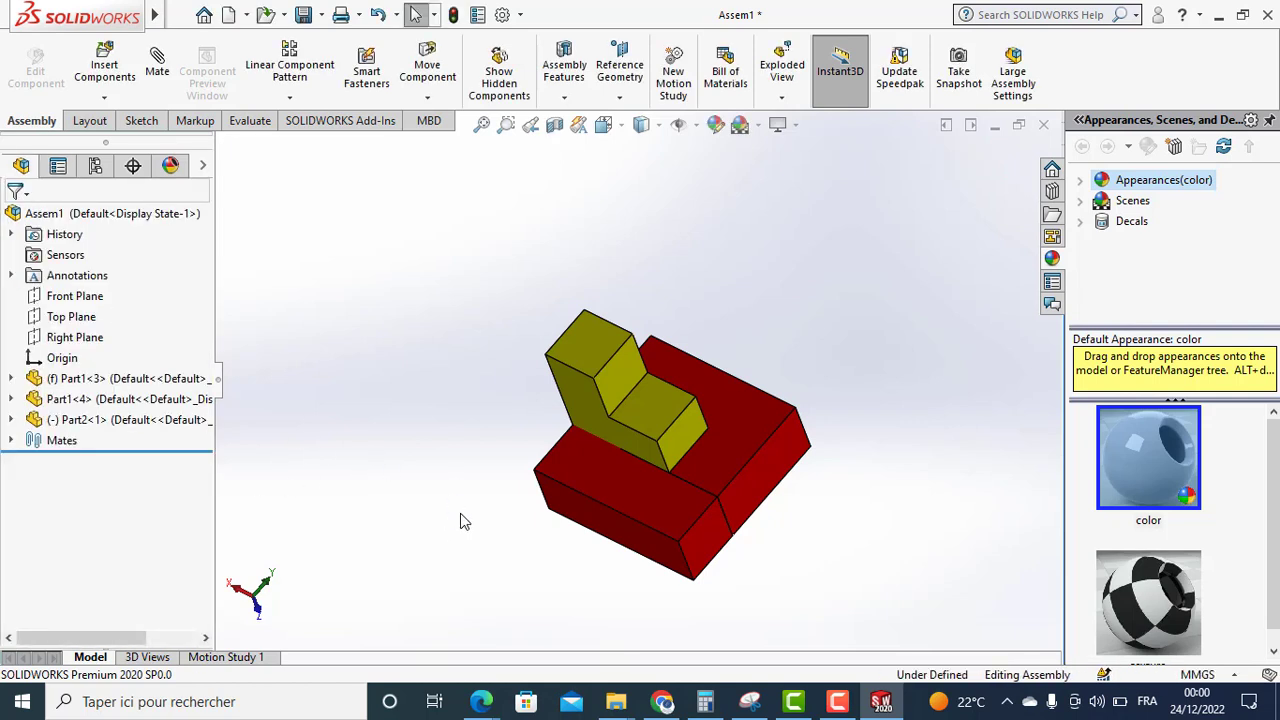
# Lift the yellow piece above the red block and select the block's top face plus the yellow piece's bottom face.
pyautogui.moveTo(463, 521); pyautogui.dragTo(545, 438, button='middle')
pyautogui.click(597, 382)
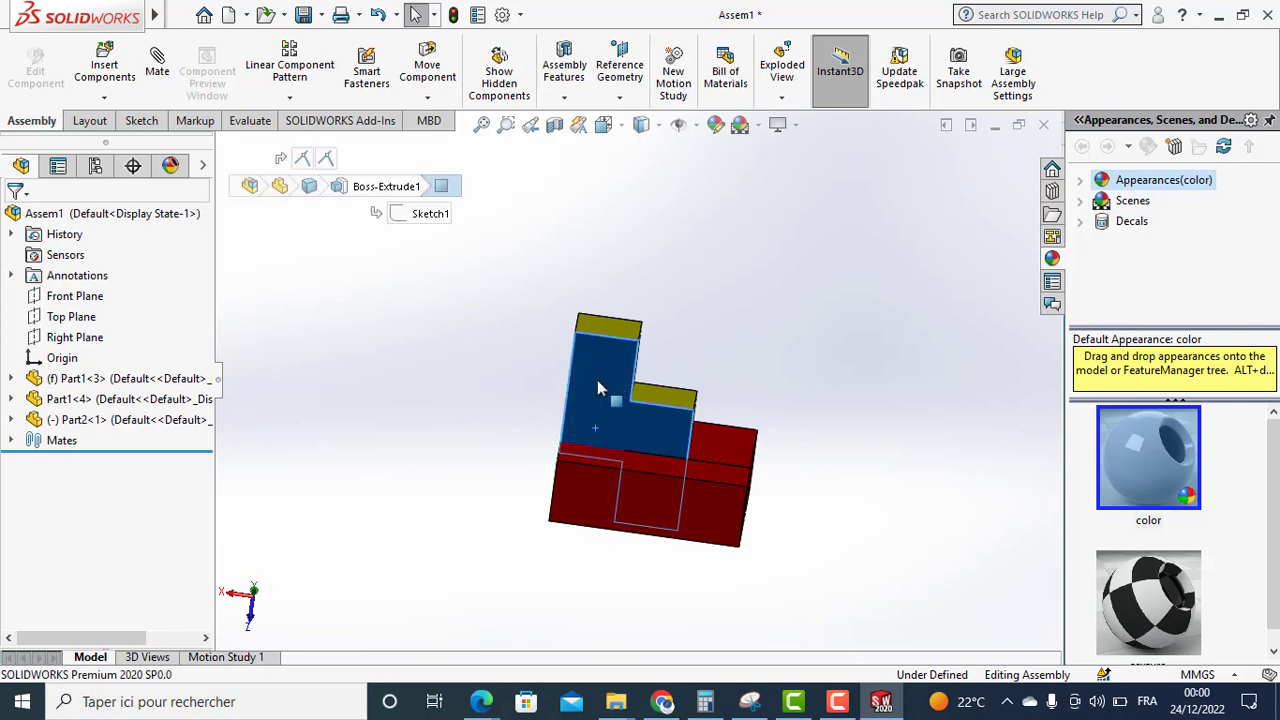
pyautogui.moveTo(607, 379); pyautogui.dragTo(509, 403)
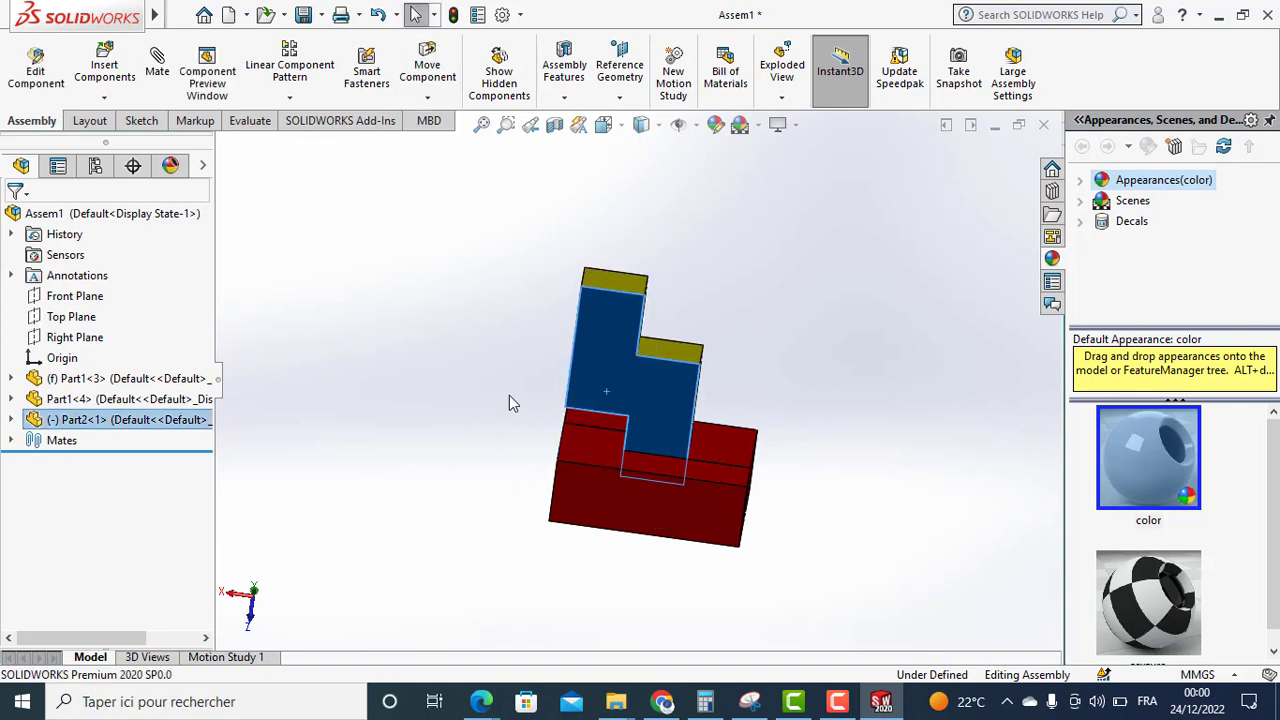
pyautogui.moveTo(448, 454); pyautogui.dragTo(497, 486, button='middle')
pyautogui.click(491, 336)
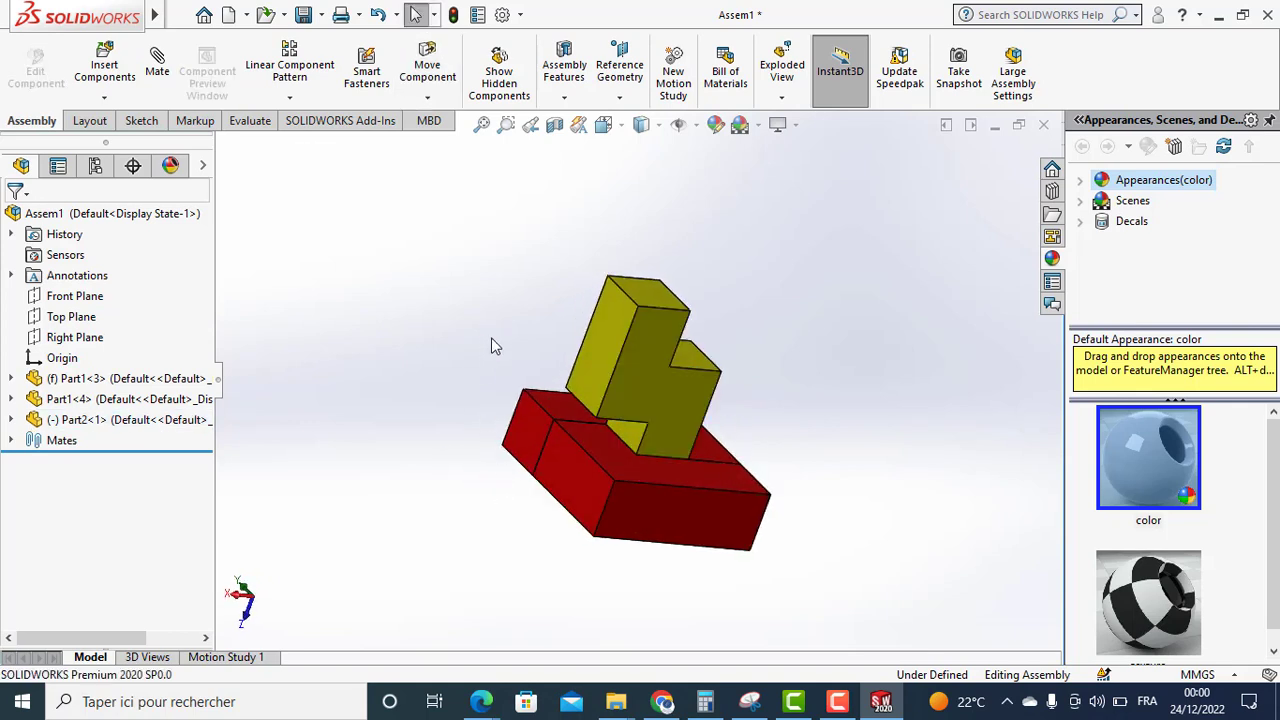
pyautogui.click(604, 447)
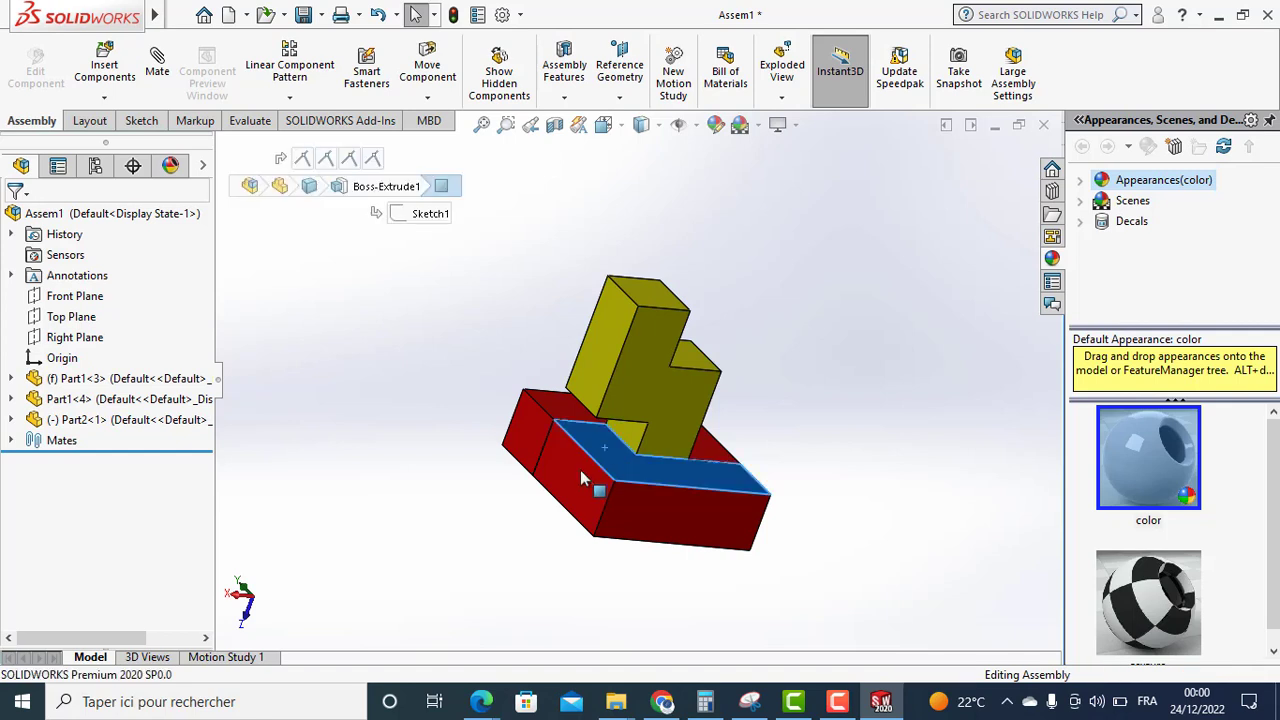
pyautogui.moveTo(523, 555); pyautogui.dragTo(563, 449, button='middle')
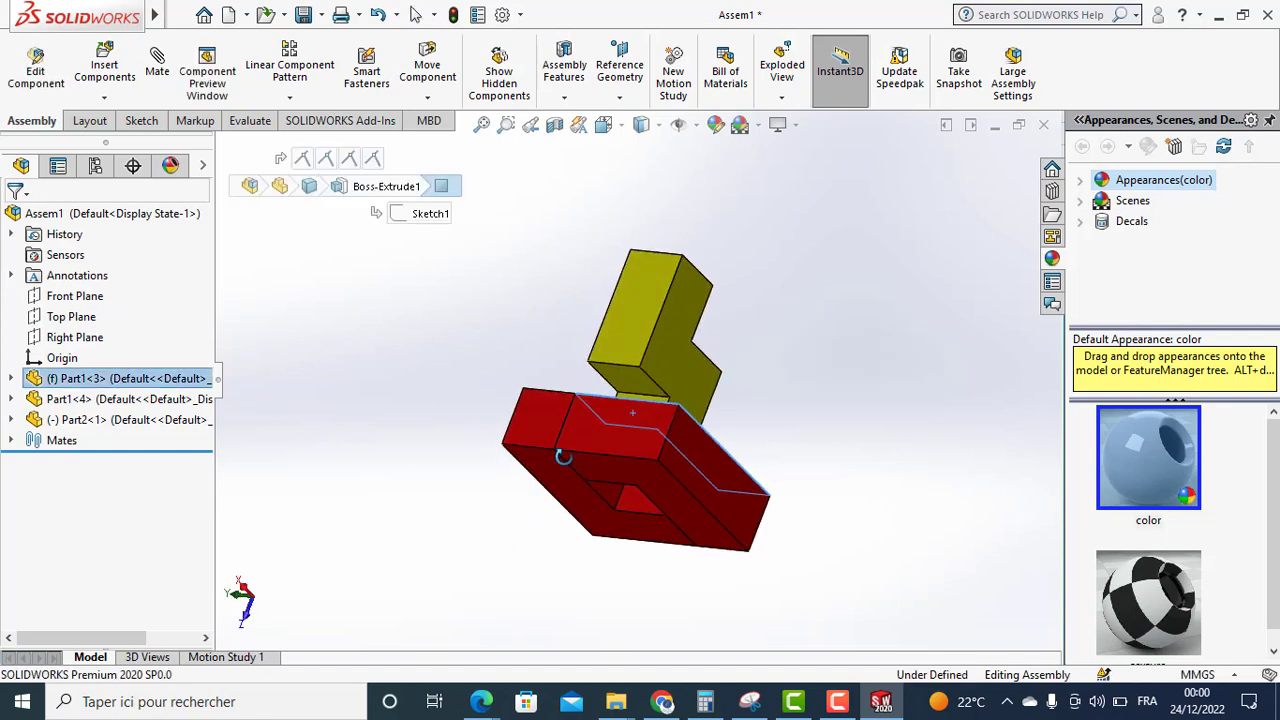
pyautogui.keyDown('ctrl'); pyautogui.click(636, 383); pyautogui.keyUp('ctrl')
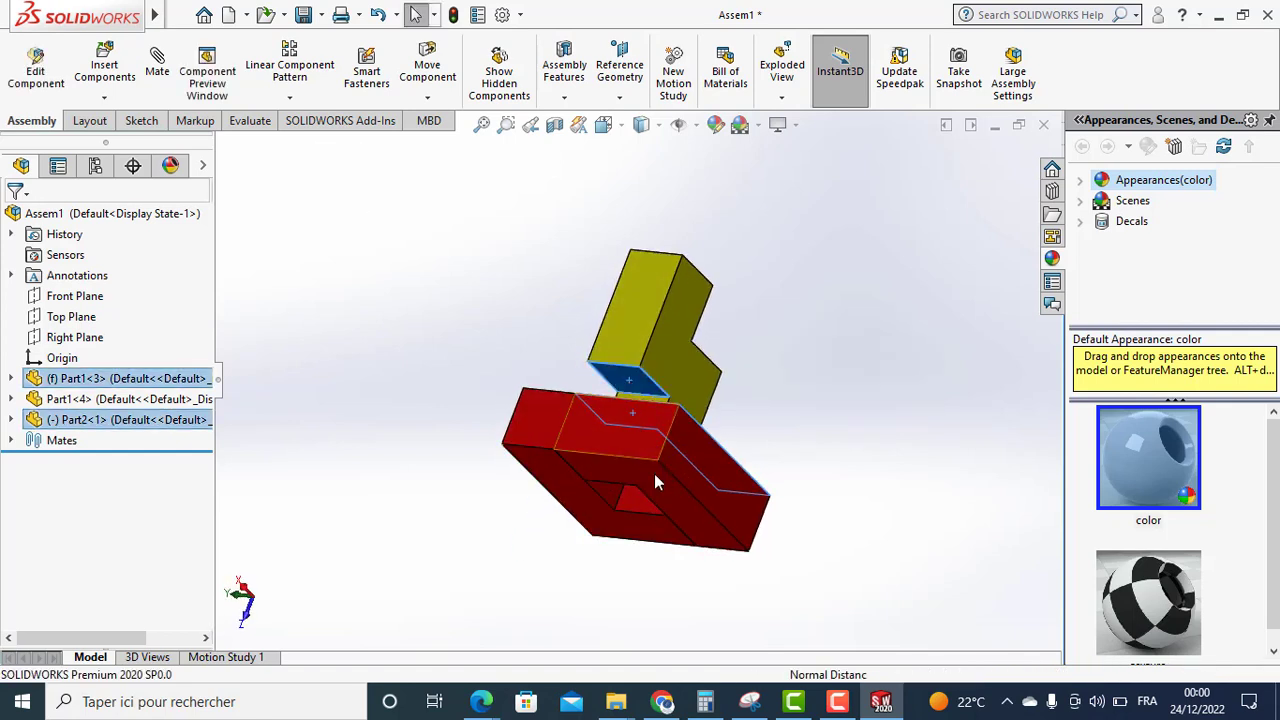
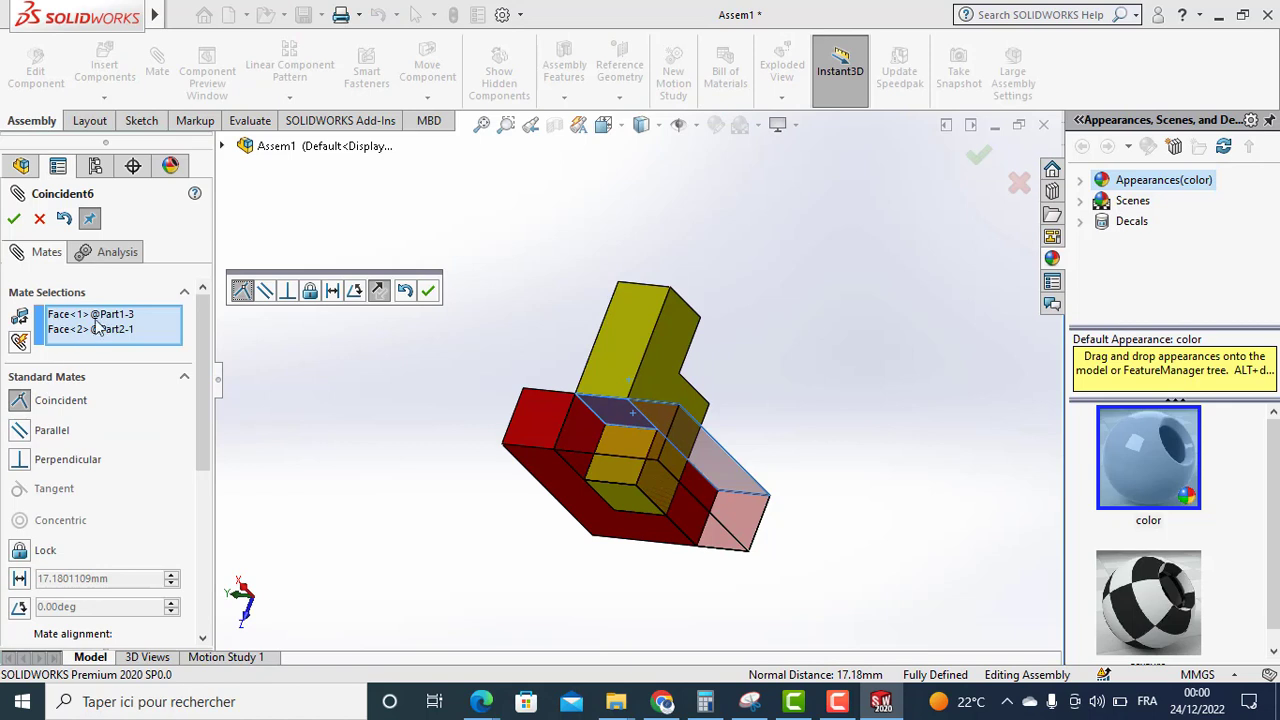
# Apply the coincident mate joining the two red blocks, inspect the result, and close Mate.
pyautogui.click(16, 219)
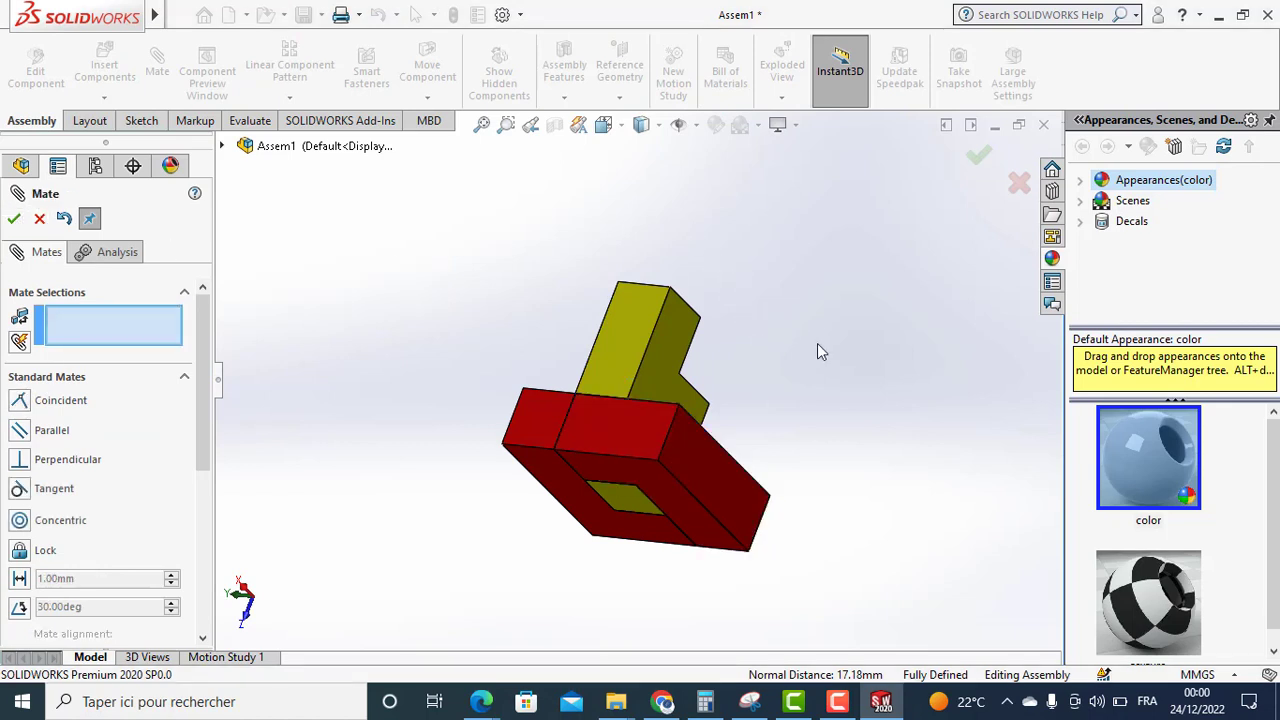
pyautogui.moveTo(815, 342)
pyautogui.mouseDown(button='middle')
pyautogui.moveTo(826, 289)
pyautogui.moveTo(795, 323)
pyautogui.moveTo(840, 294)
pyautogui.moveTo(766, 314)
pyautogui.moveTo(806, 329)
pyautogui.moveTo(790, 335)
pyautogui.mouseUp(button='middle')
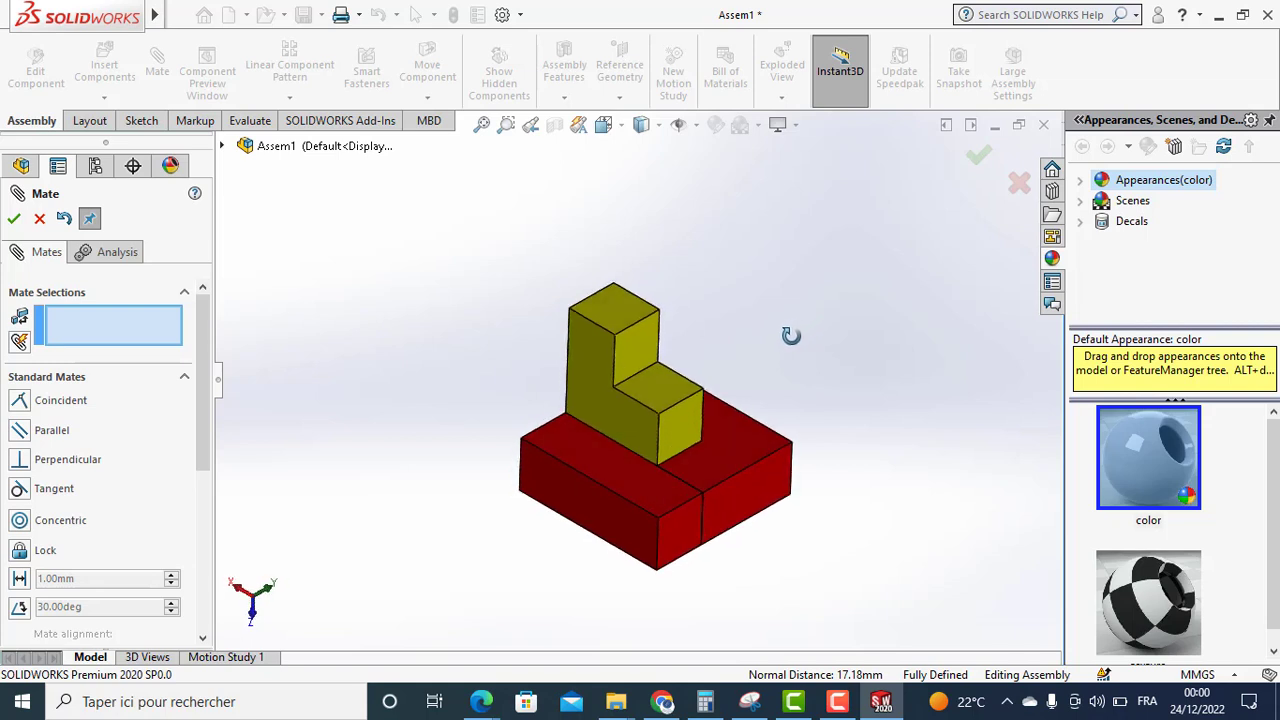
pyautogui.moveTo(819, 379)
pyautogui.mouseDown(button='middle')
pyautogui.moveTo(797, 334)
pyautogui.moveTo(791, 367)
pyautogui.mouseUp(button='middle')
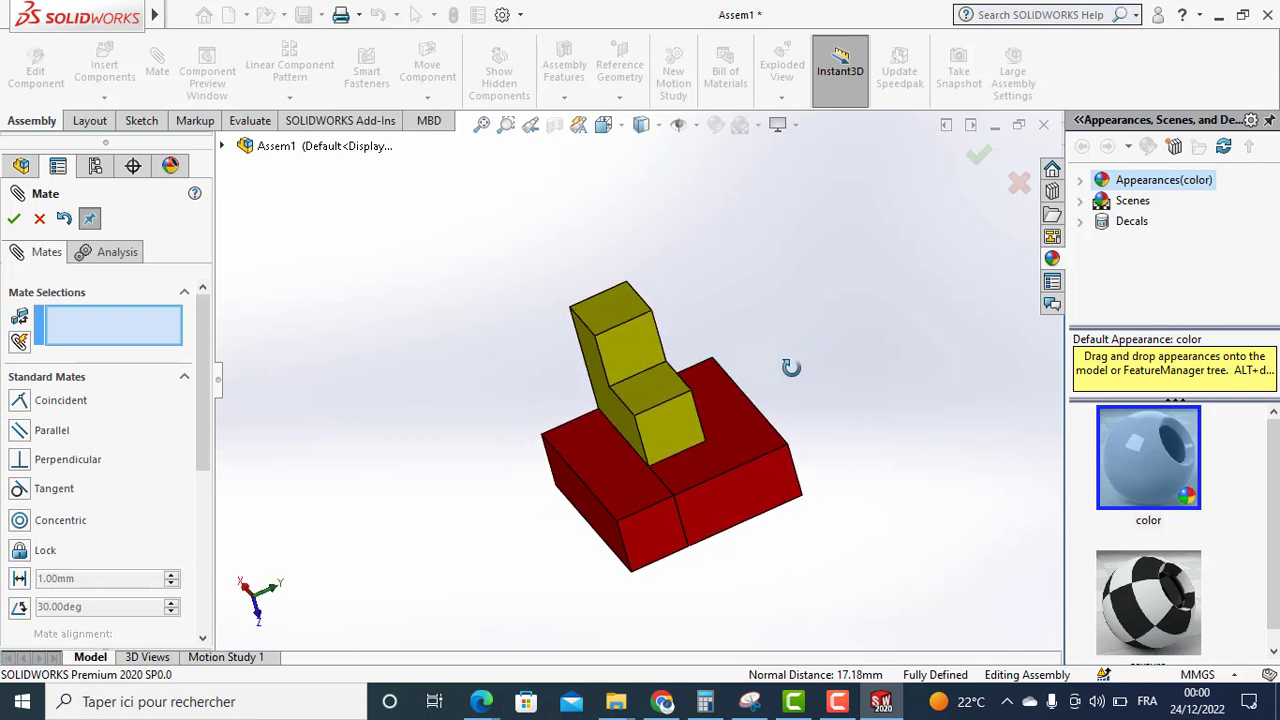
pyautogui.click(41, 219)
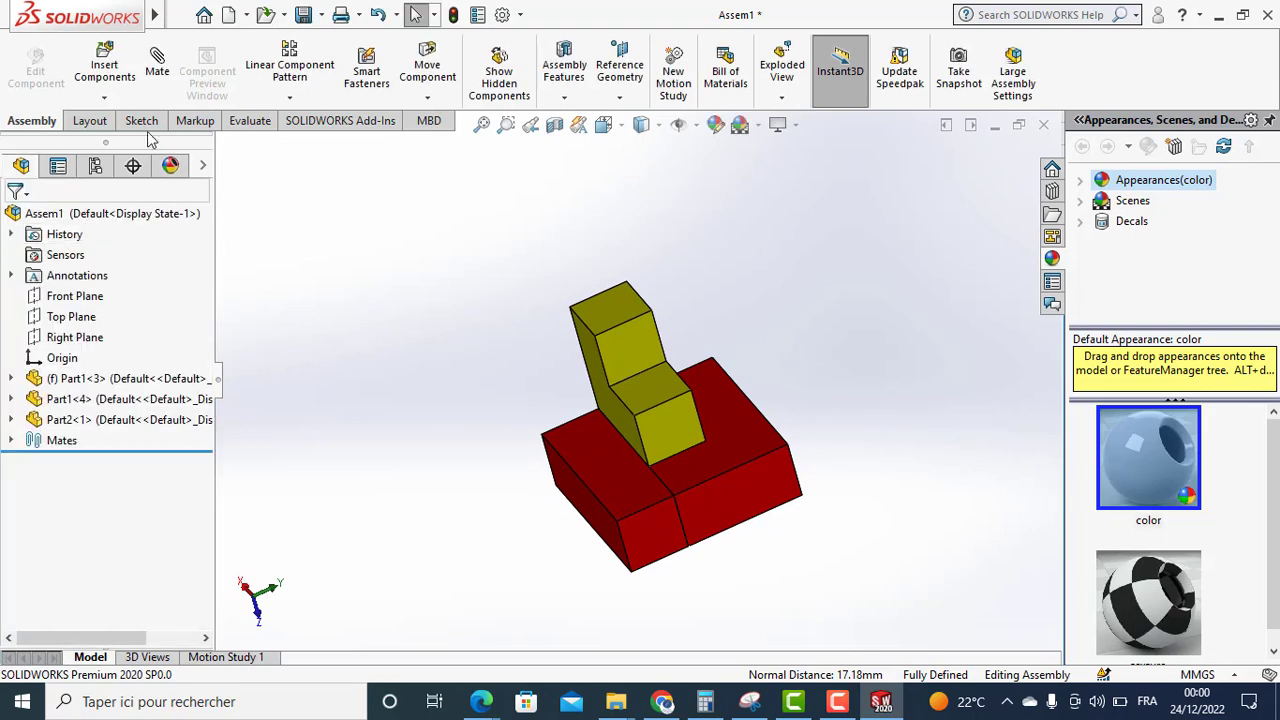
# Insert another red Part1 block, turned about the X and Y axes, beside the base.
pyautogui.click(104, 65)
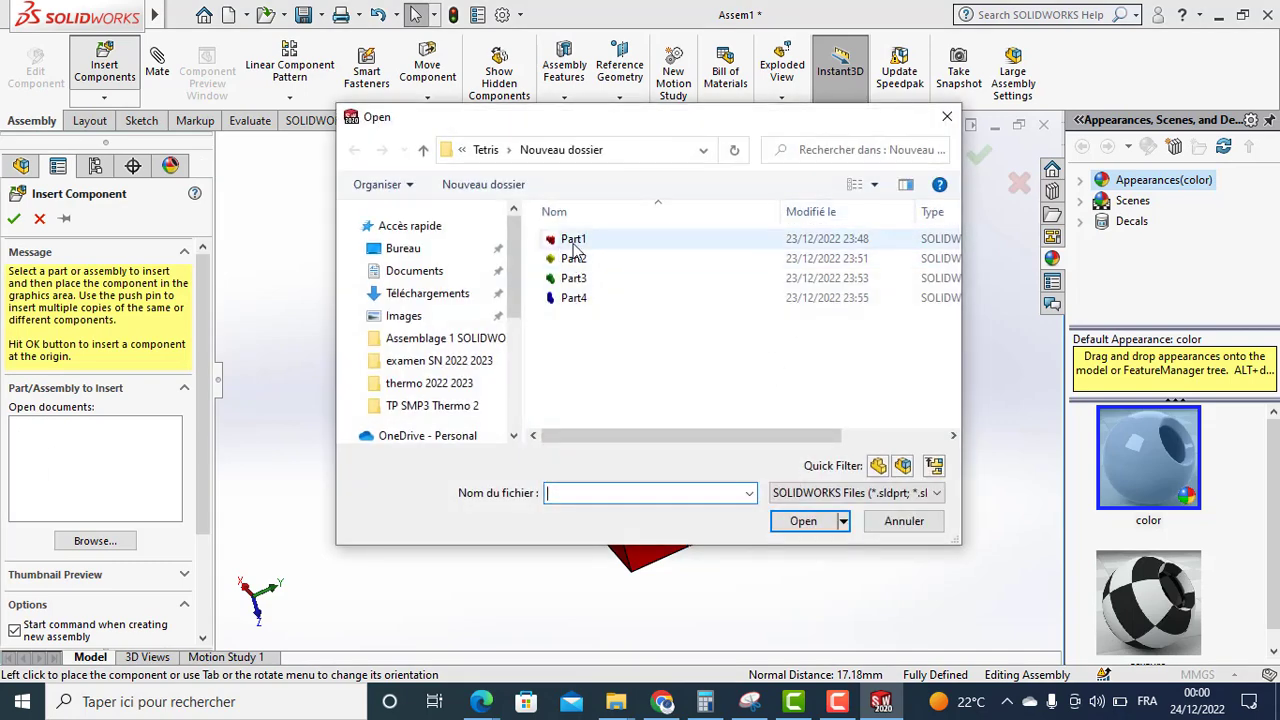
pyautogui.click(574, 240)
pyautogui.click(803, 521)
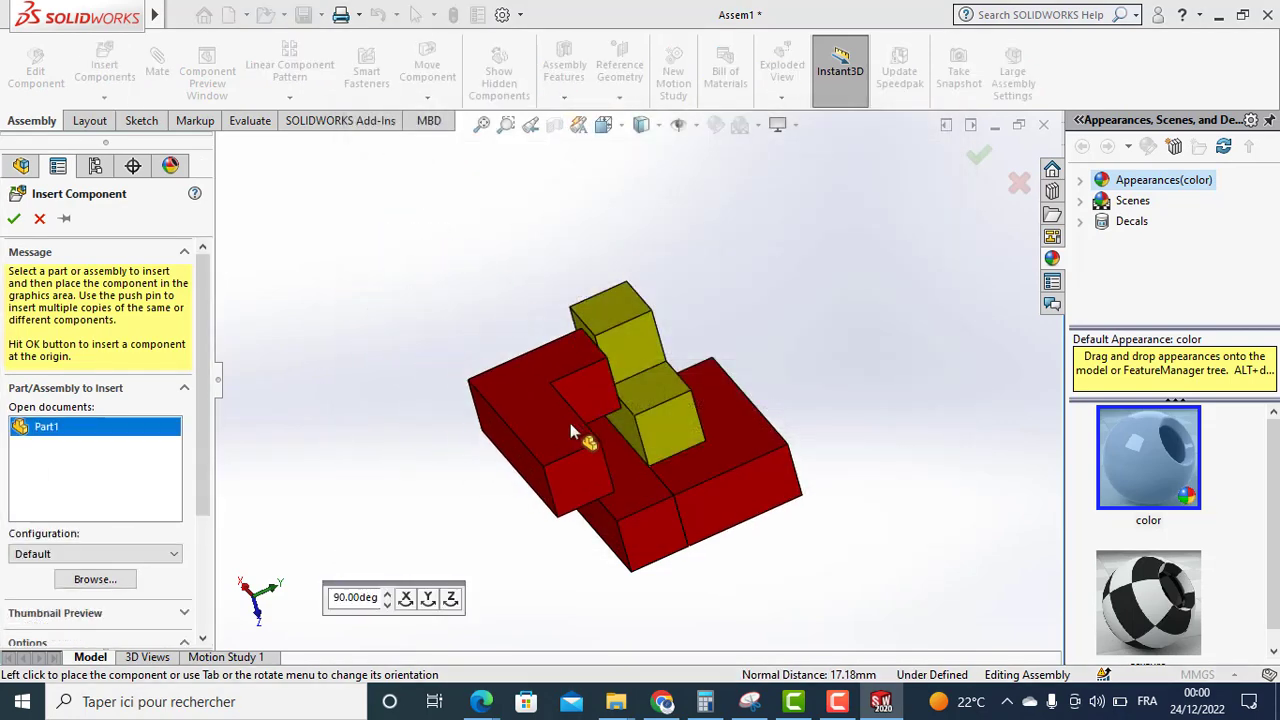
pyautogui.click(405, 600)
pyautogui.click(405, 598)
pyautogui.click(405, 598)
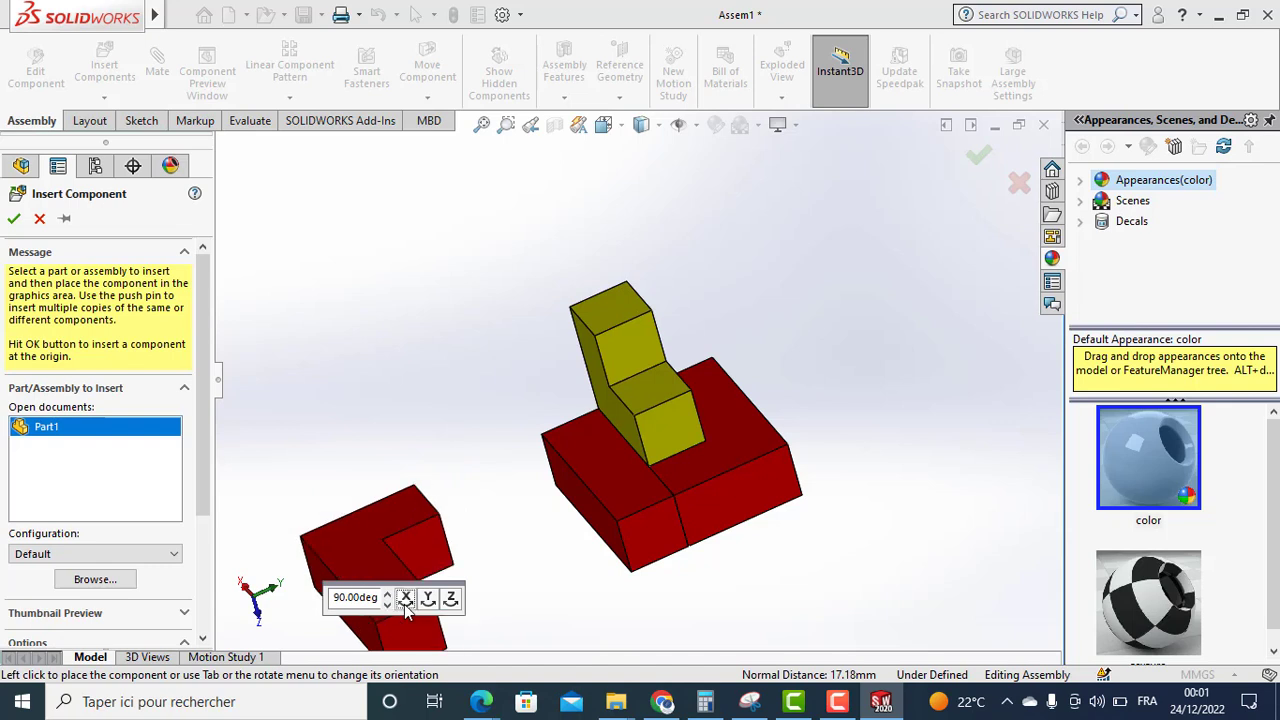
pyautogui.click(429, 604)
pyautogui.click(429, 604)
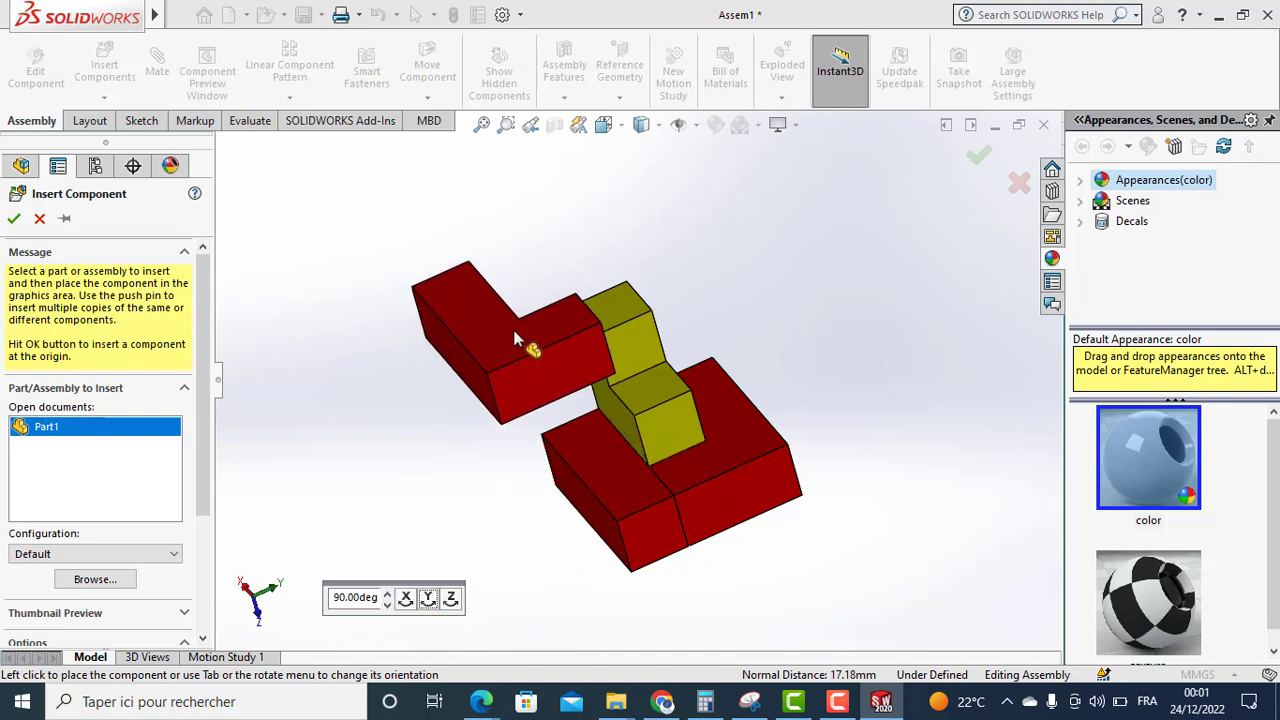
pyautogui.click(489, 343)
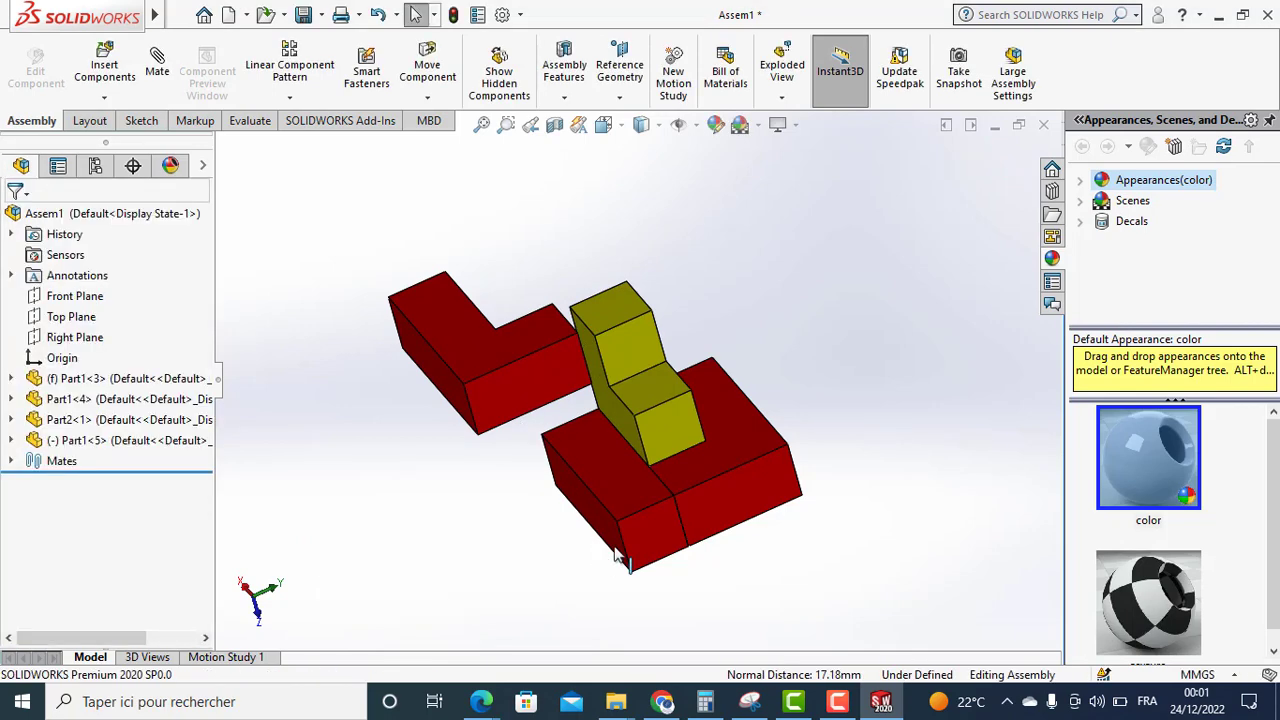
# Mate the new red block's side face coincident with the base block's side face.
pyautogui.click(453, 407)
pyautogui.keyDown('ctrl'); pyautogui.click(603, 530); pyautogui.keyUp('ctrl')
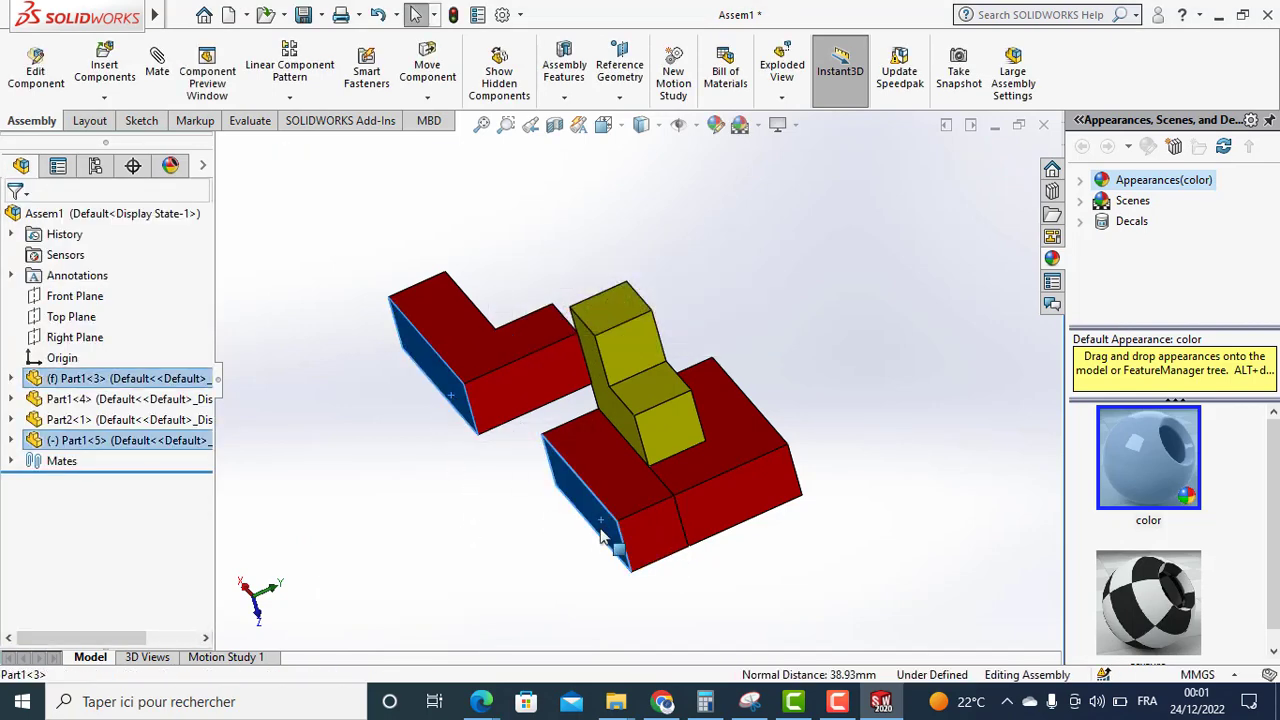
pyautogui.click(156, 80)
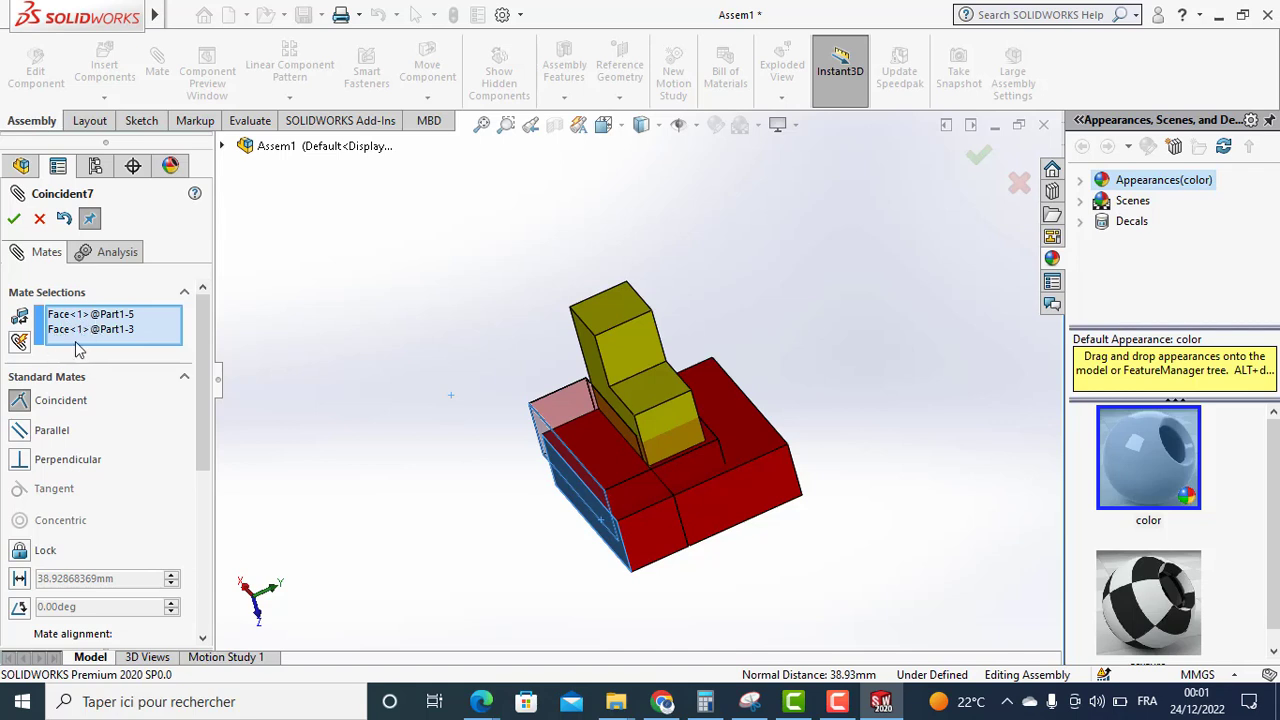
pyautogui.click(14, 219)
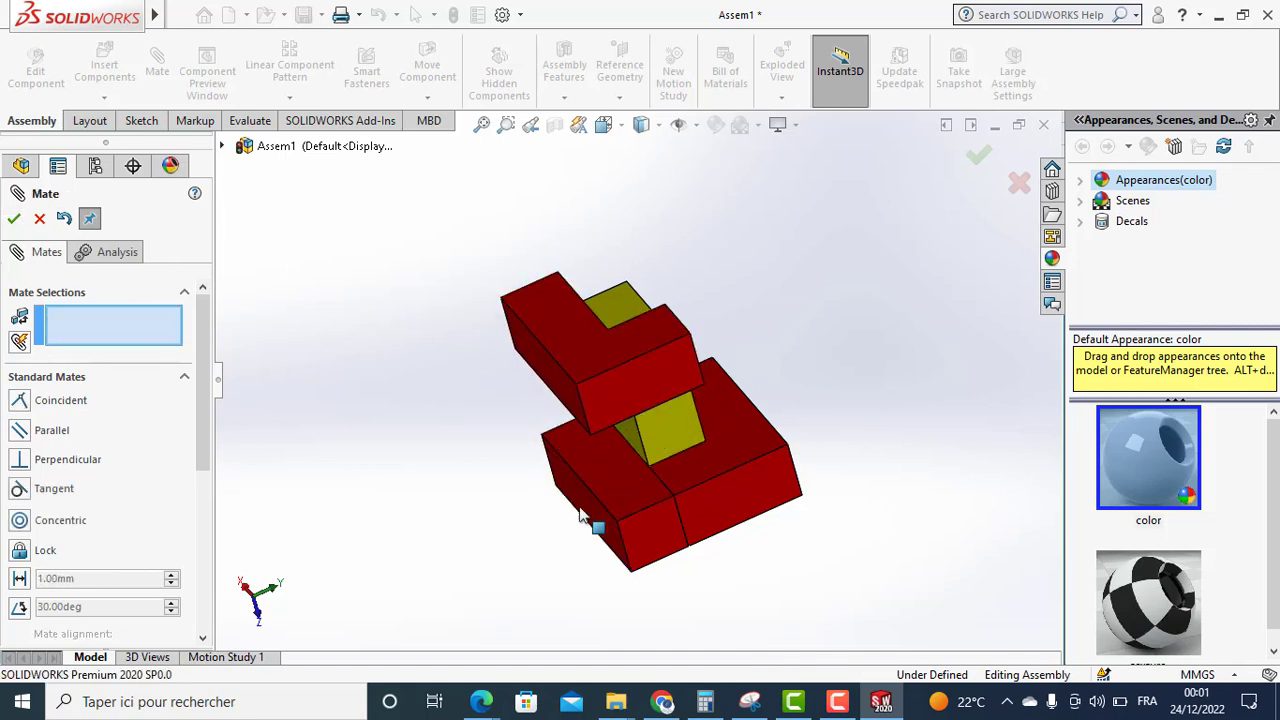
# Make a face of the new red block coincident with the yellow piece's face.
pyautogui.moveTo(611, 428); pyautogui.dragTo(553, 257)
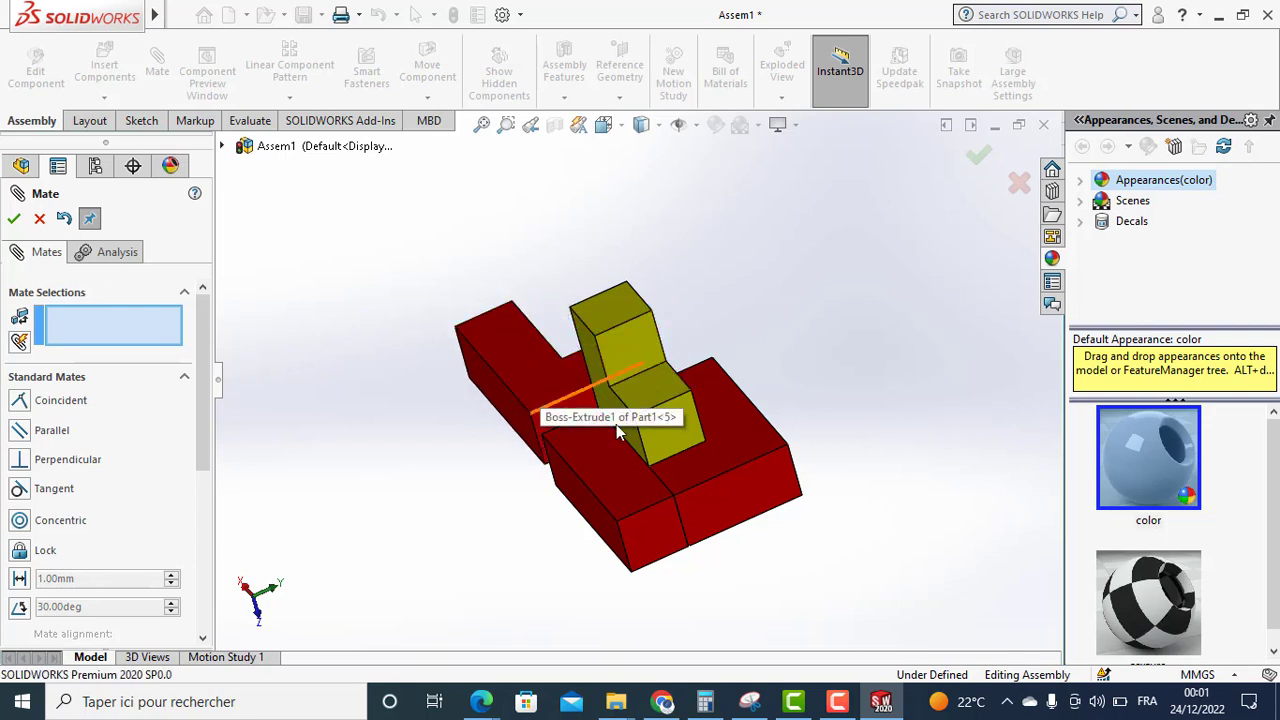
pyautogui.click(648, 438)
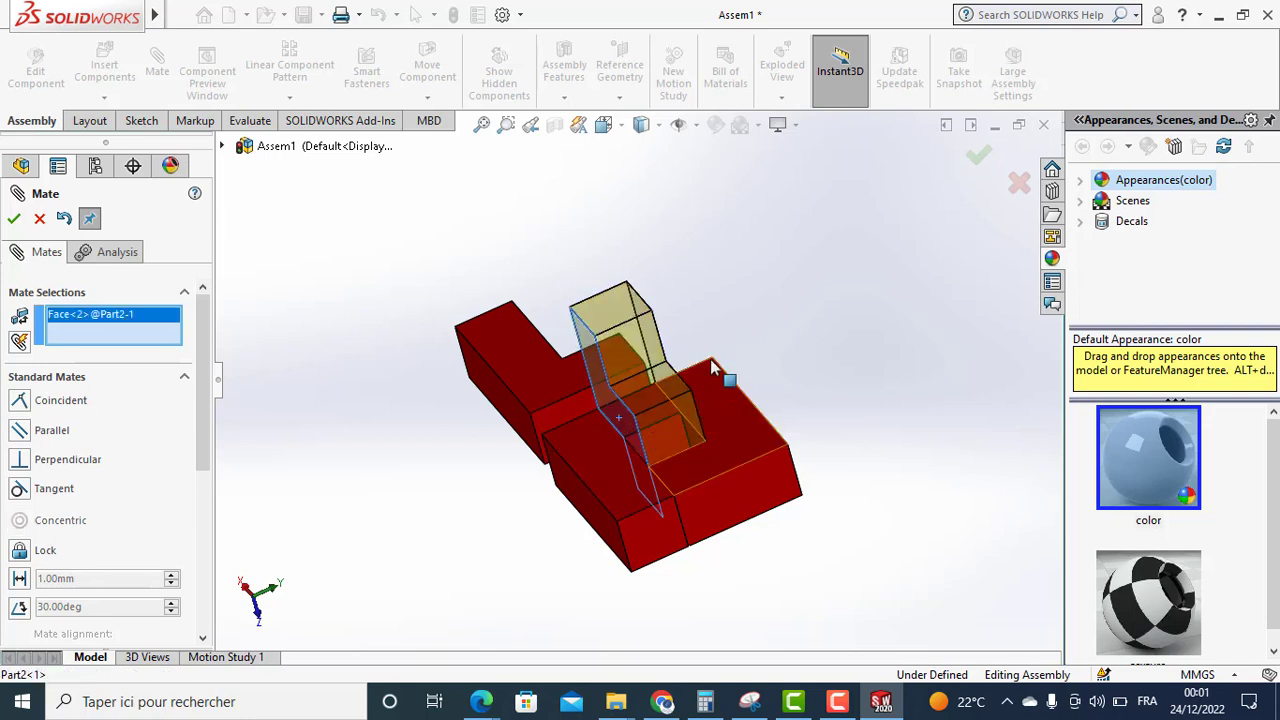
pyautogui.moveTo(756, 303)
pyautogui.mouseDown(button='middle')
pyautogui.moveTo(709, 331)
pyautogui.moveTo(706, 350)
pyautogui.mouseUp(button='middle')
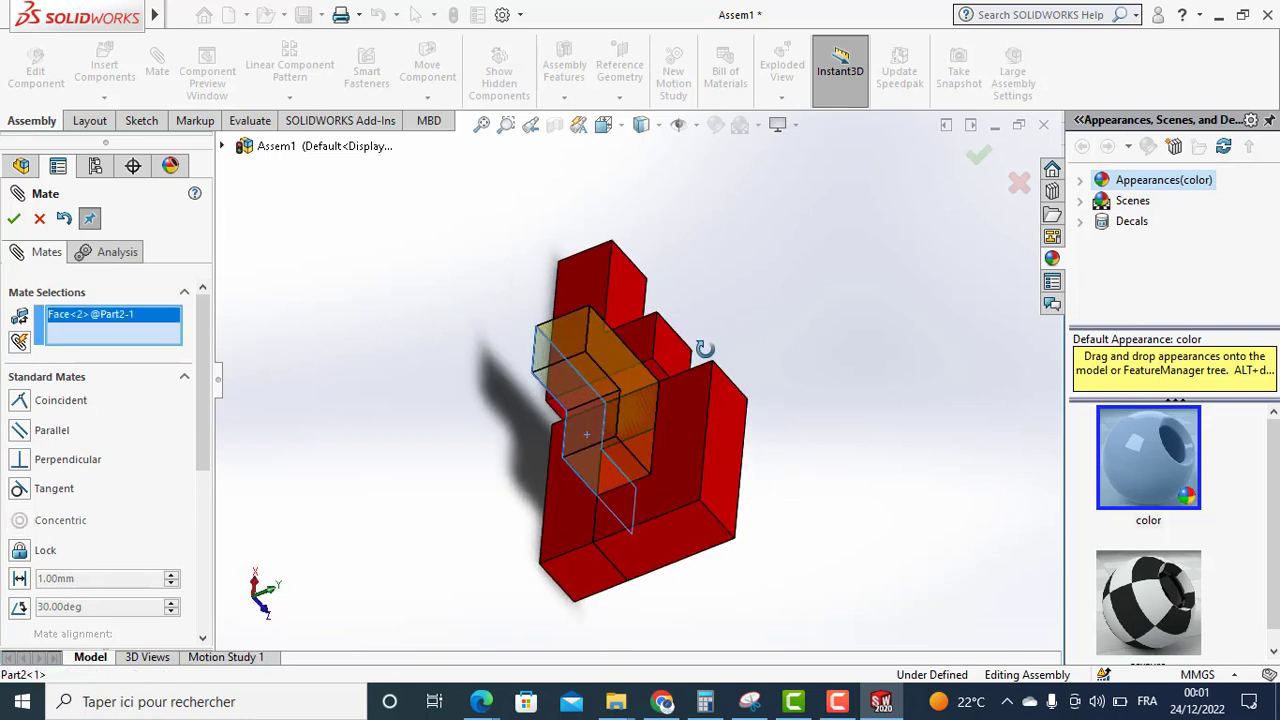
pyautogui.click(633, 304)
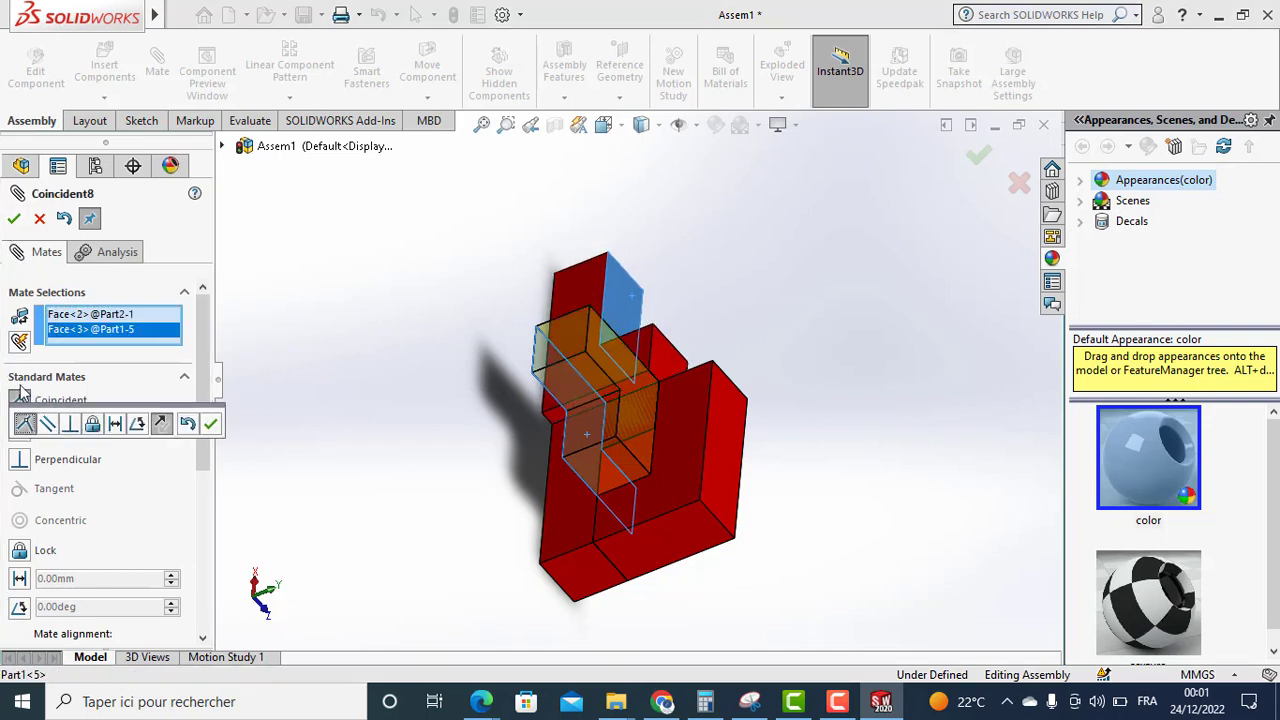
pyautogui.click(10, 211)
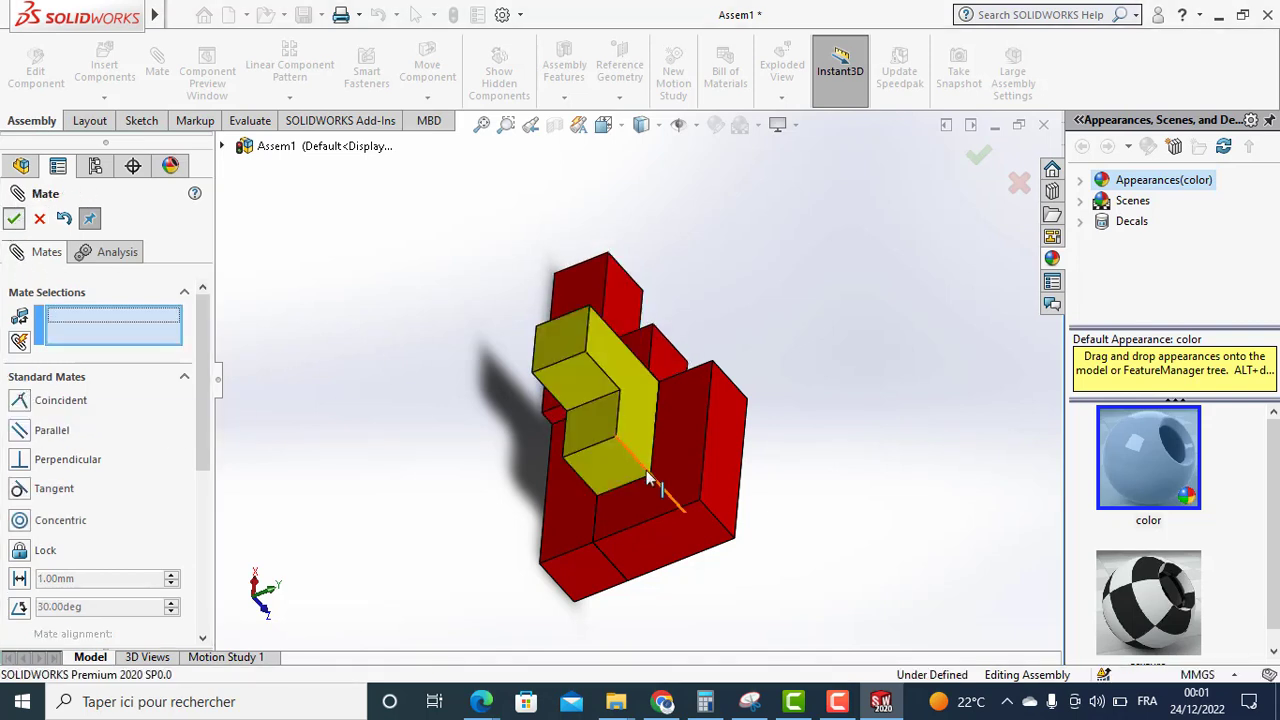
# Add a coincident mate between the new red block and the base block's matching face.
pyautogui.moveTo(770, 517); pyautogui.dragTo(584, 457, button='middle')
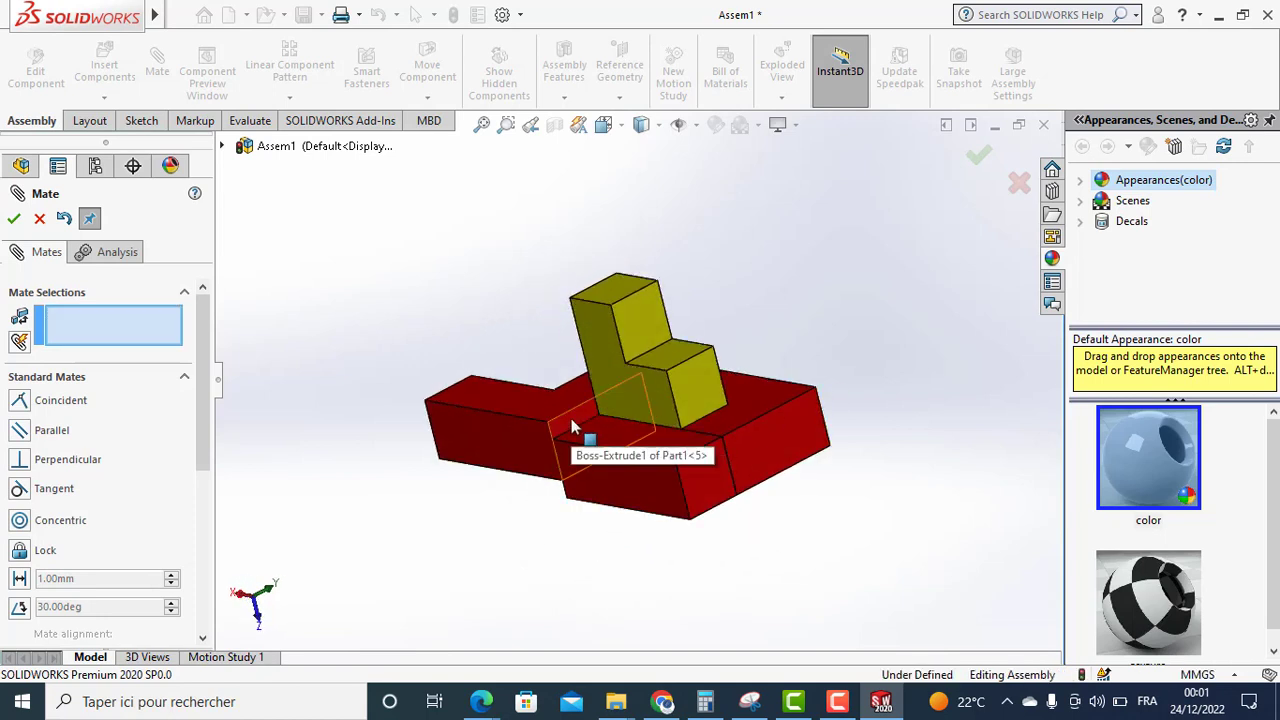
pyautogui.click(571, 418)
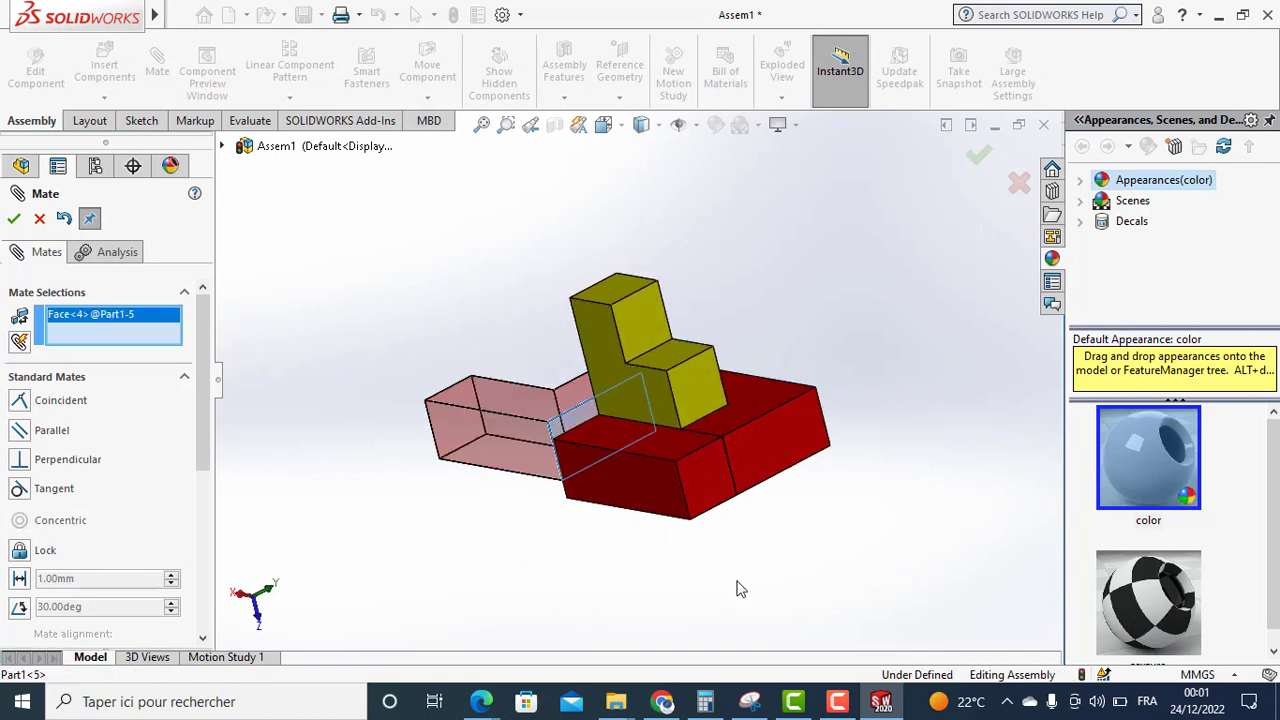
pyautogui.click(700, 477)
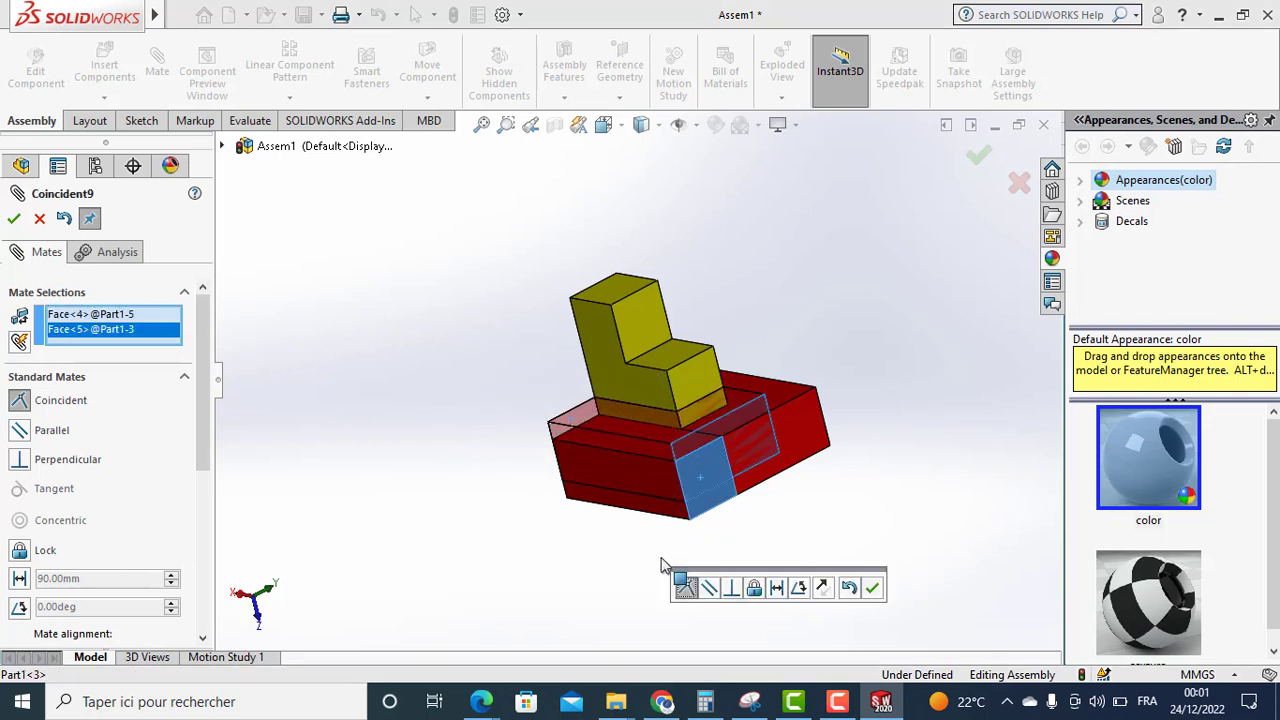
pyautogui.click(13, 222)
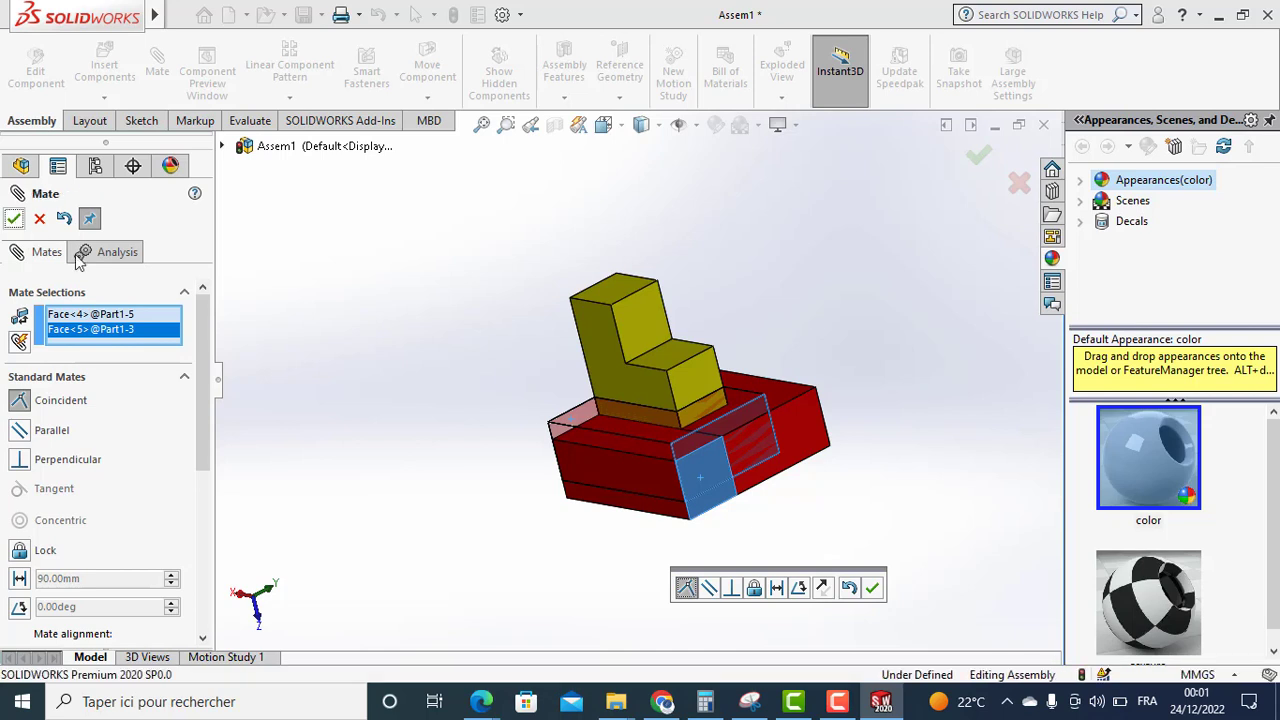
# Mate the upper red block coincident with the lower red block's top face, then close Mate.
pyautogui.moveTo(727, 434); pyautogui.dragTo(698, 312)
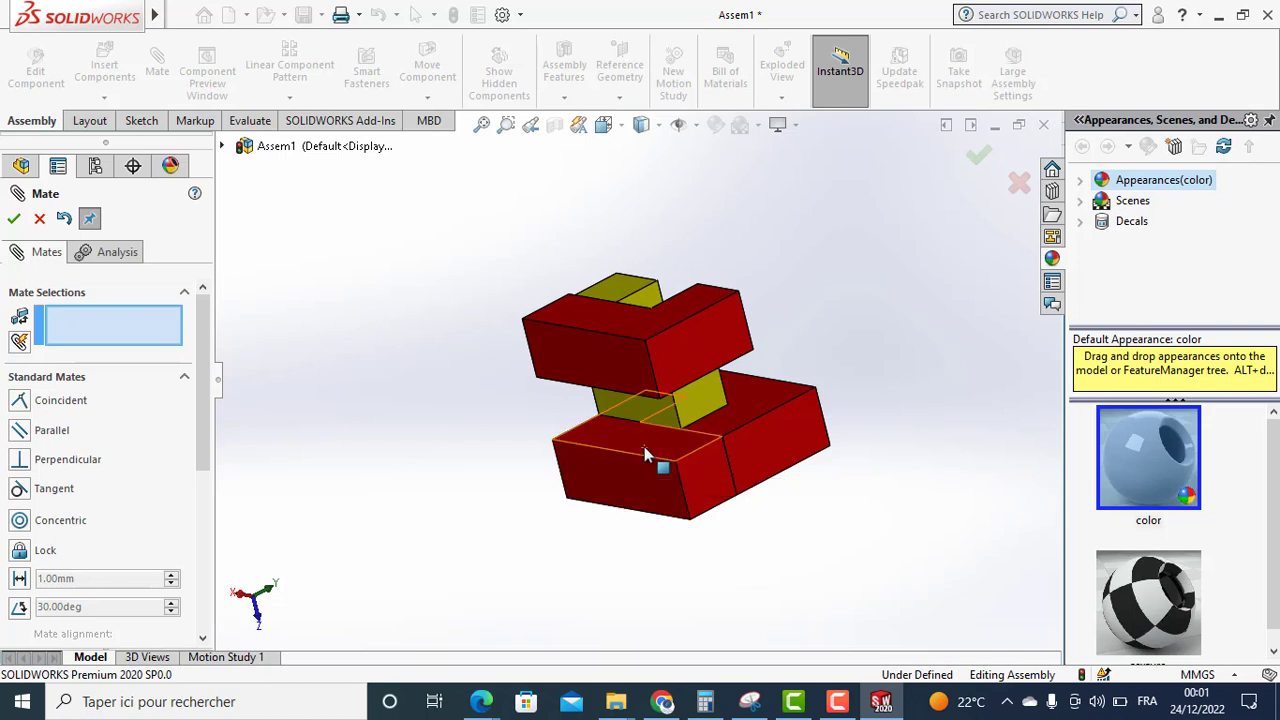
pyautogui.click(621, 447)
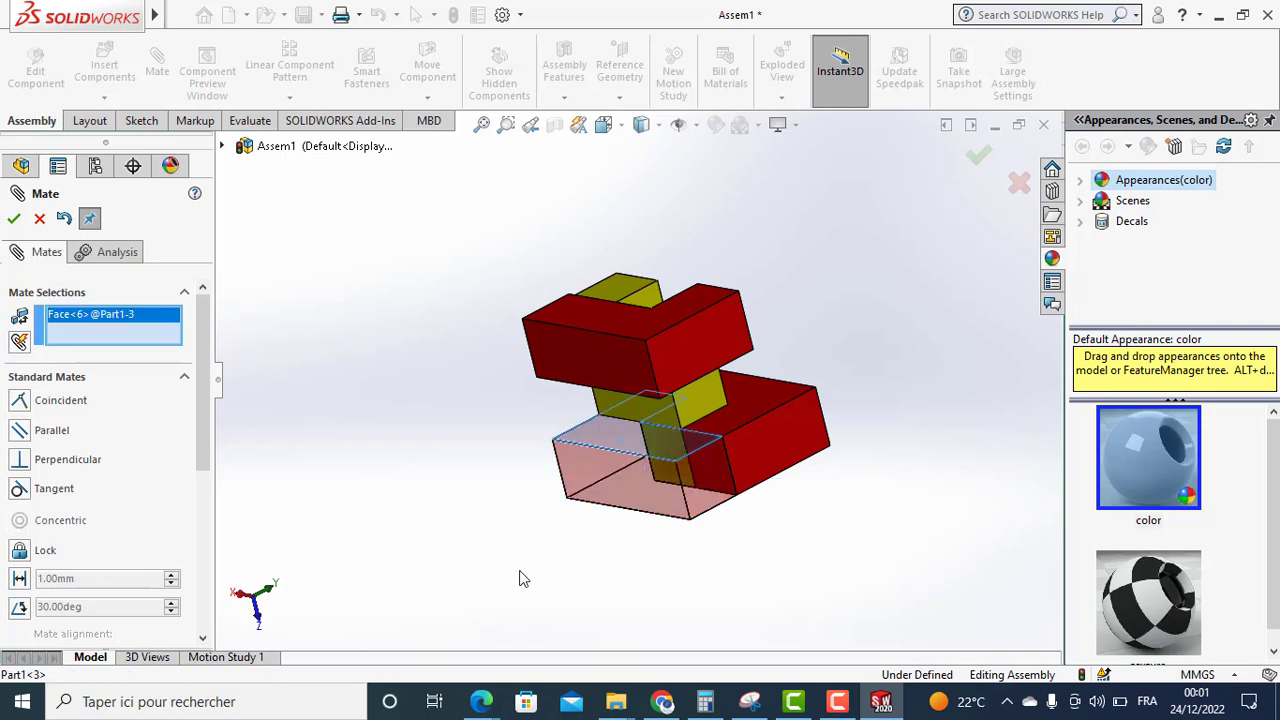
pyautogui.moveTo(519, 578)
pyautogui.mouseDown(button='middle')
pyautogui.moveTo(531, 437)
pyautogui.moveTo(607, 395)
pyautogui.mouseUp(button='middle')
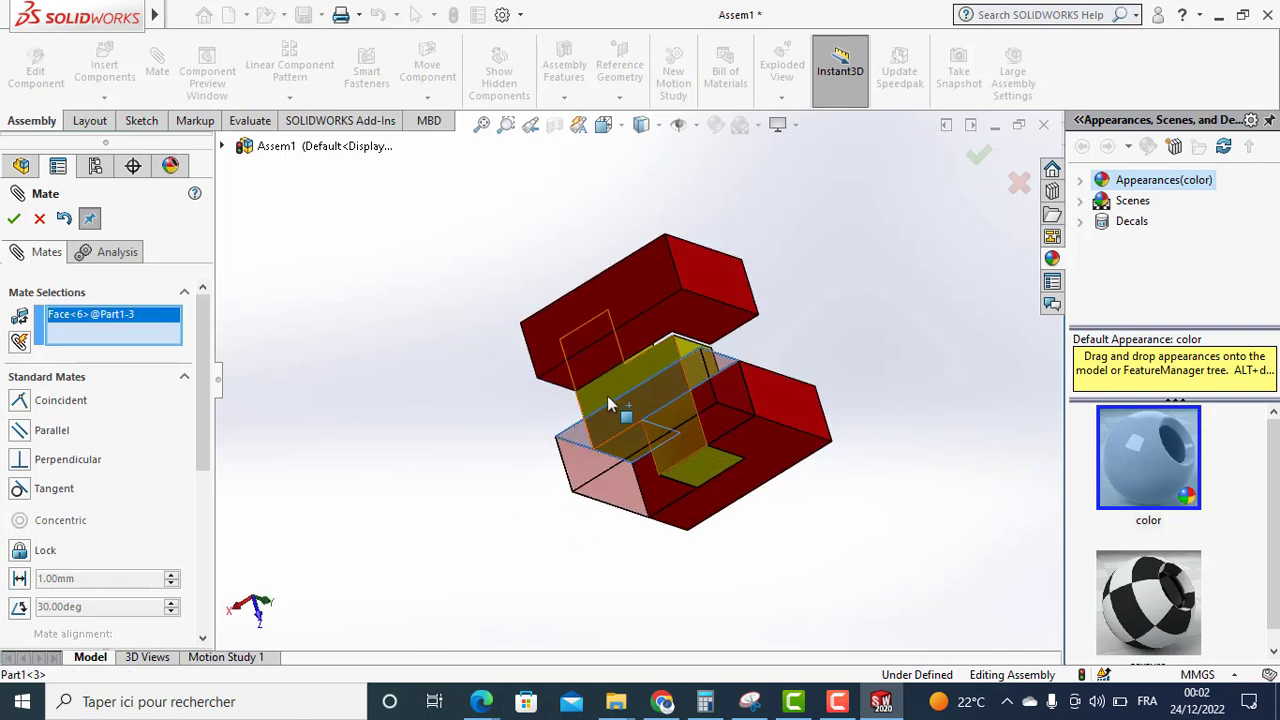
pyautogui.click(642, 336)
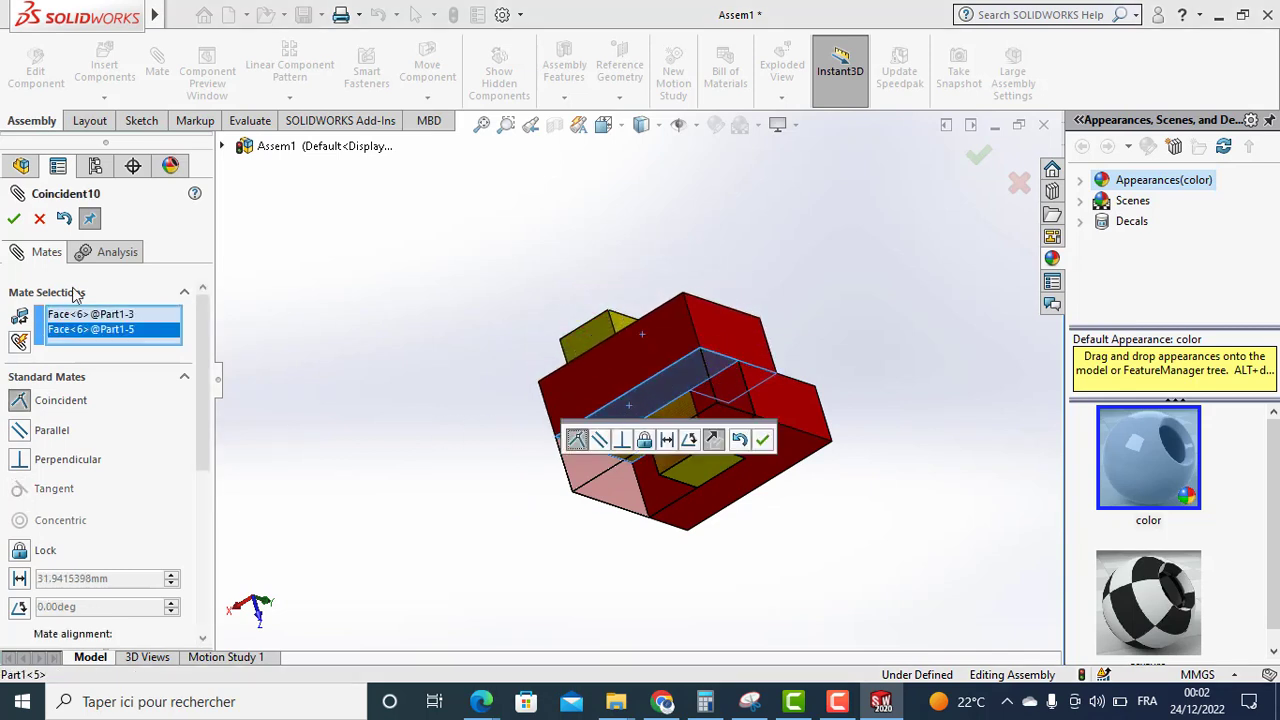
pyautogui.click(13, 220)
pyautogui.moveTo(793, 316)
pyautogui.mouseDown(button='middle')
pyautogui.moveTo(770, 330)
pyautogui.moveTo(686, 517)
pyautogui.mouseUp(button='middle')
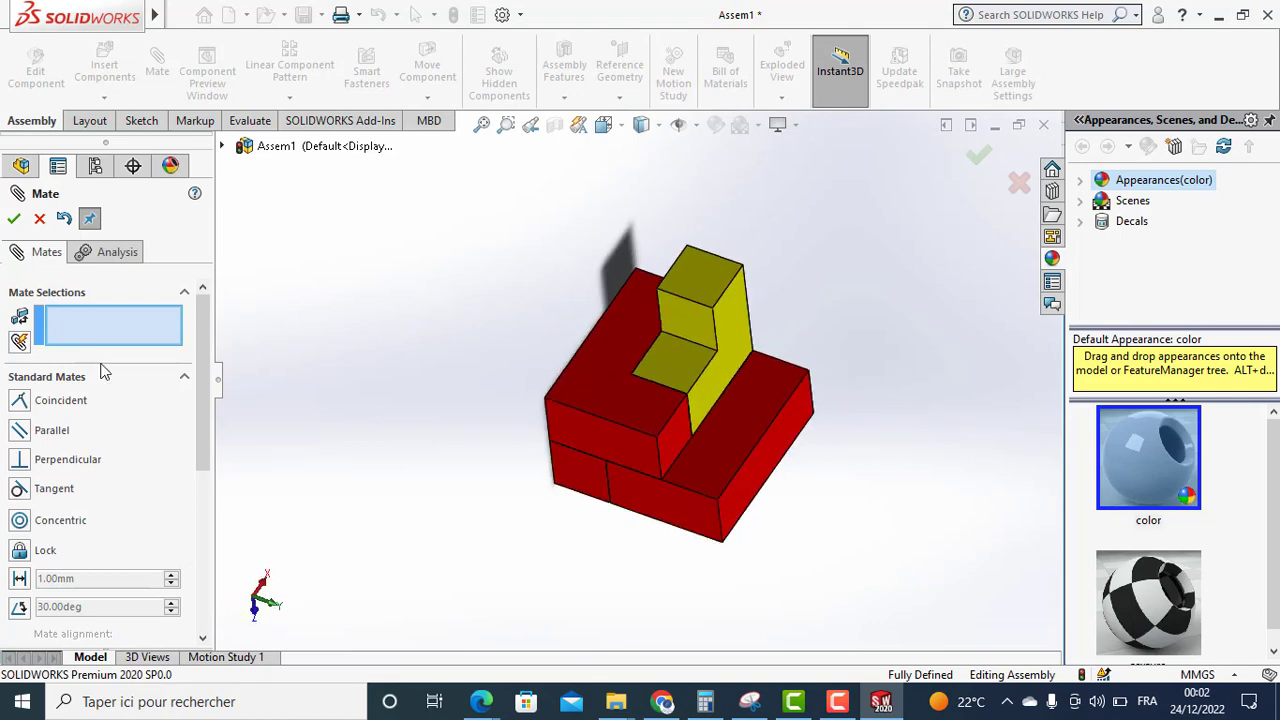
pyautogui.click(38, 220)
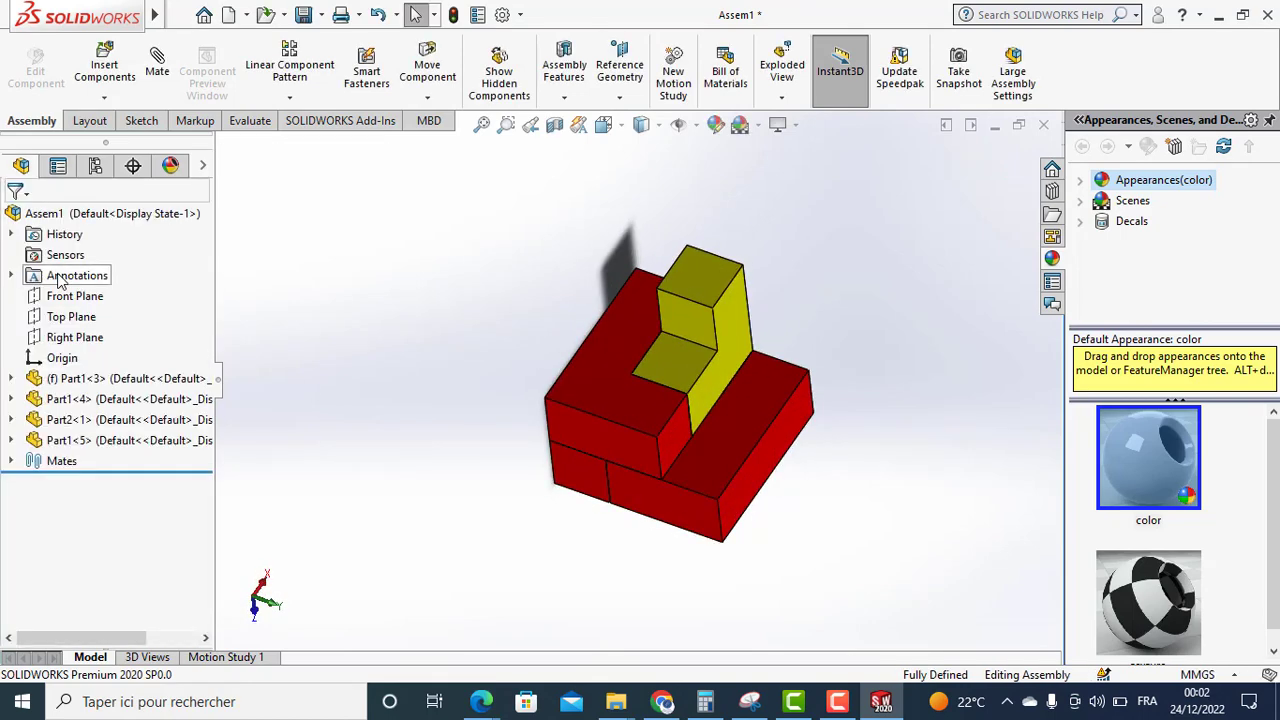
# Insert a fourth Part1 block, rotated about X, Y and Z into an upright L, right of the model.
pyautogui.click(117, 57)
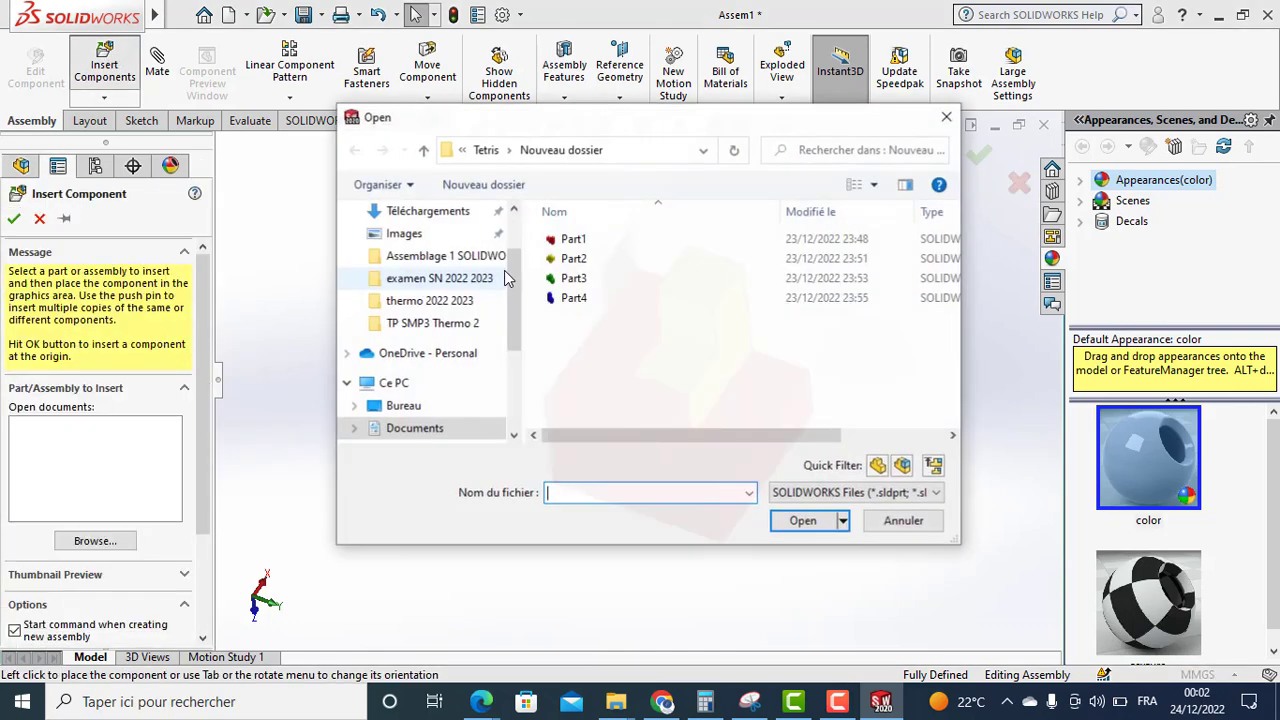
pyautogui.click(572, 239)
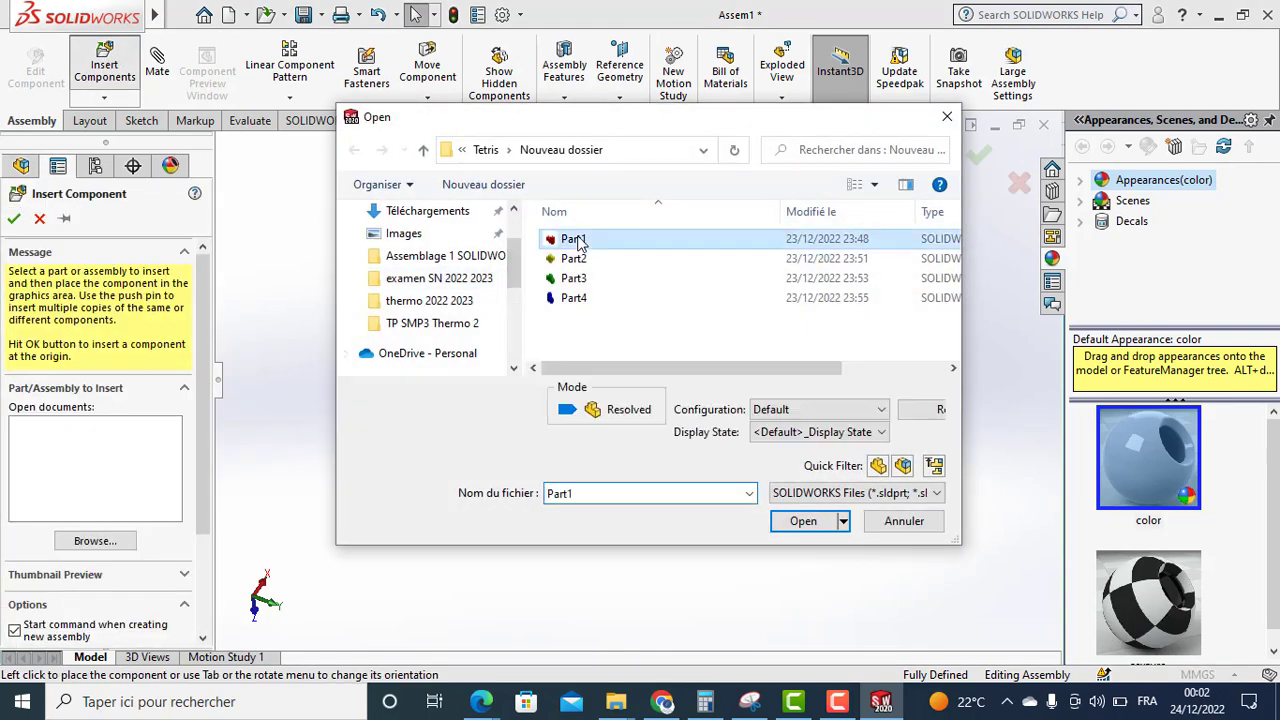
pyautogui.click(803, 521)
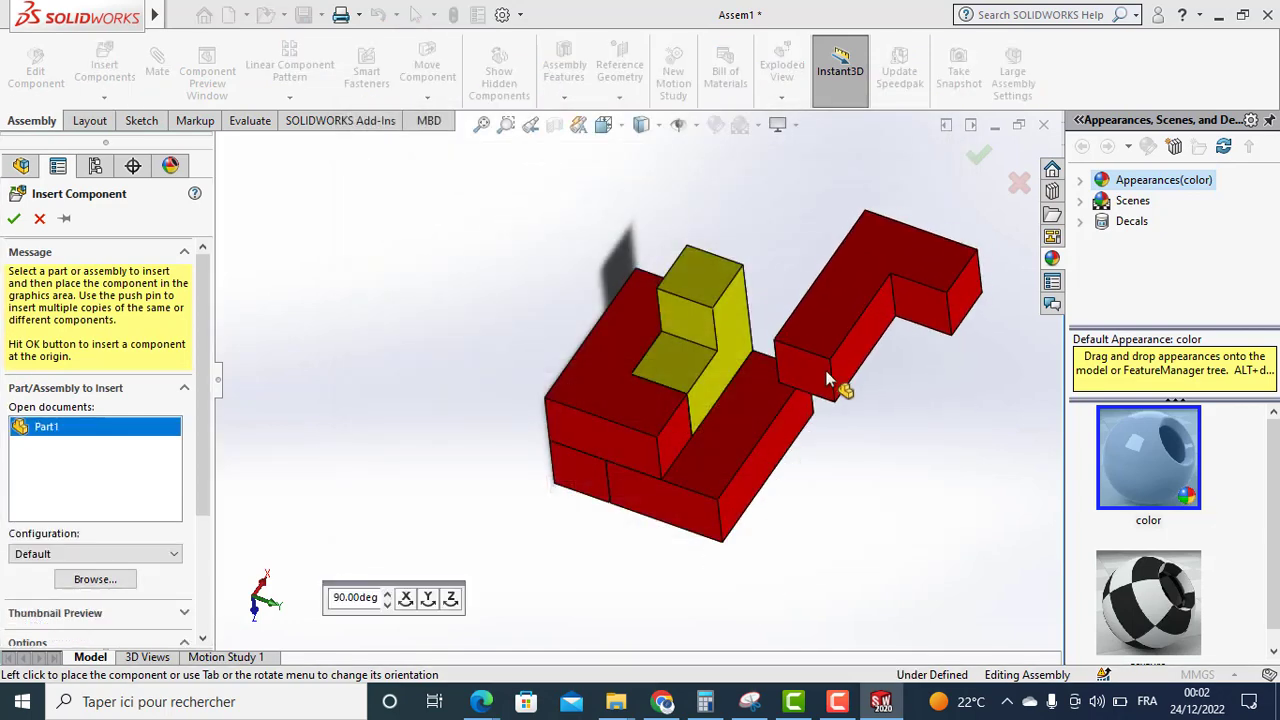
pyautogui.click(426, 605)
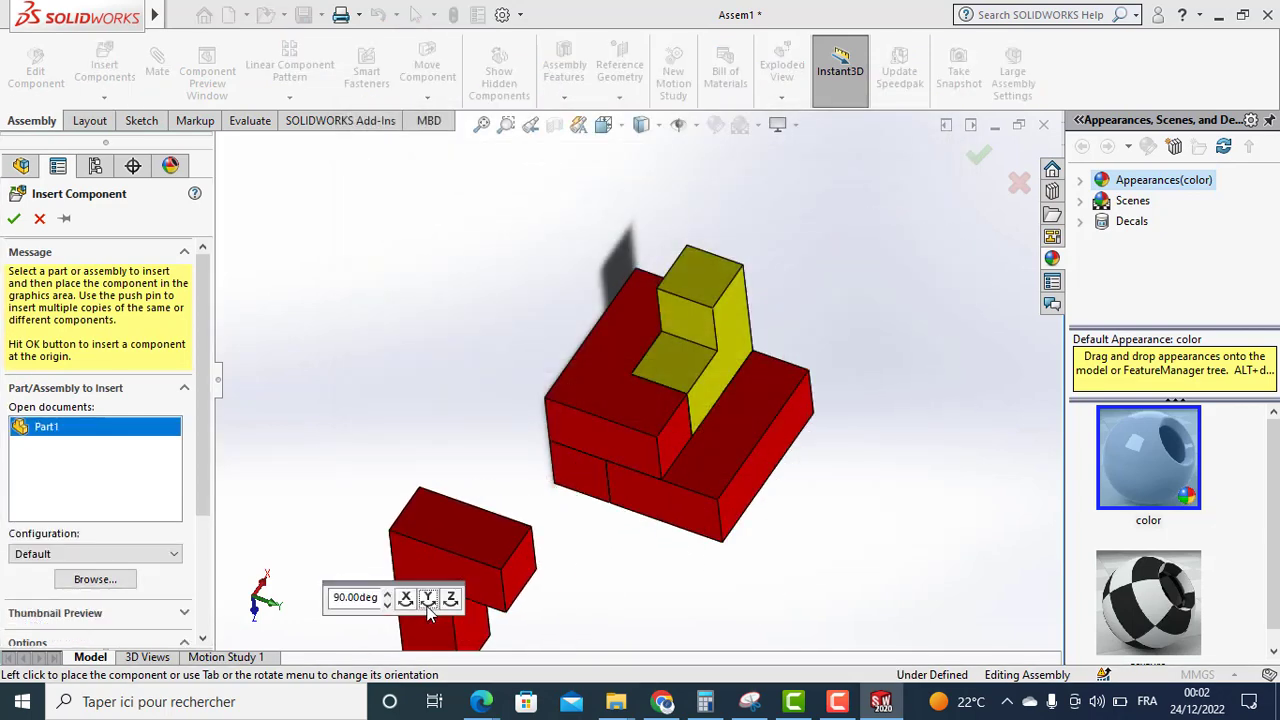
pyautogui.click(428, 600)
pyautogui.click(428, 600)
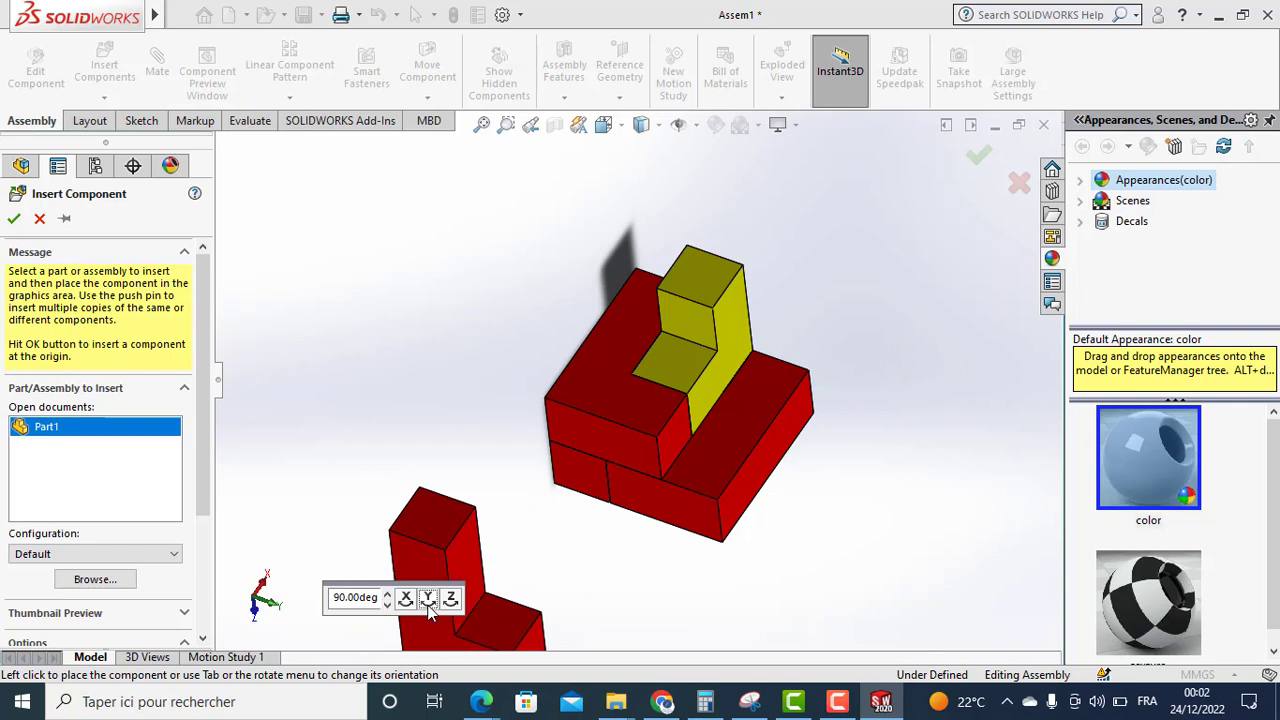
pyautogui.click(428, 600)
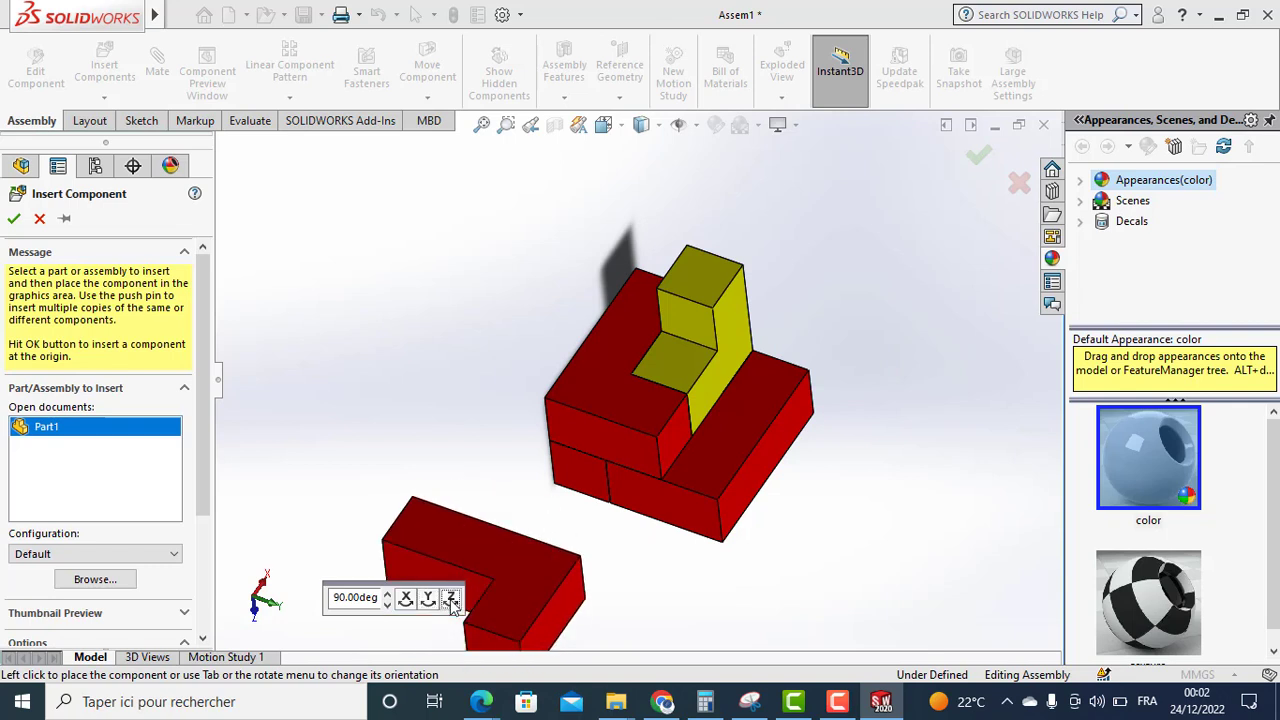
pyautogui.click(451, 598)
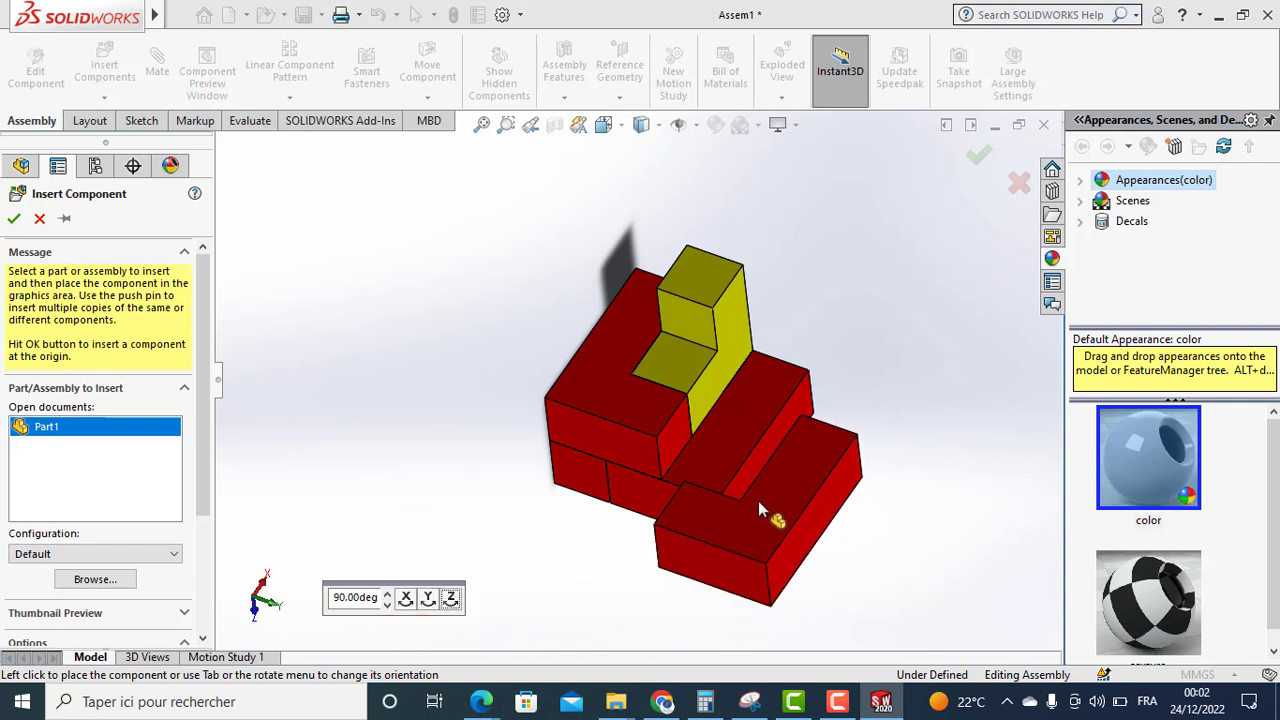
pyautogui.click(406, 598)
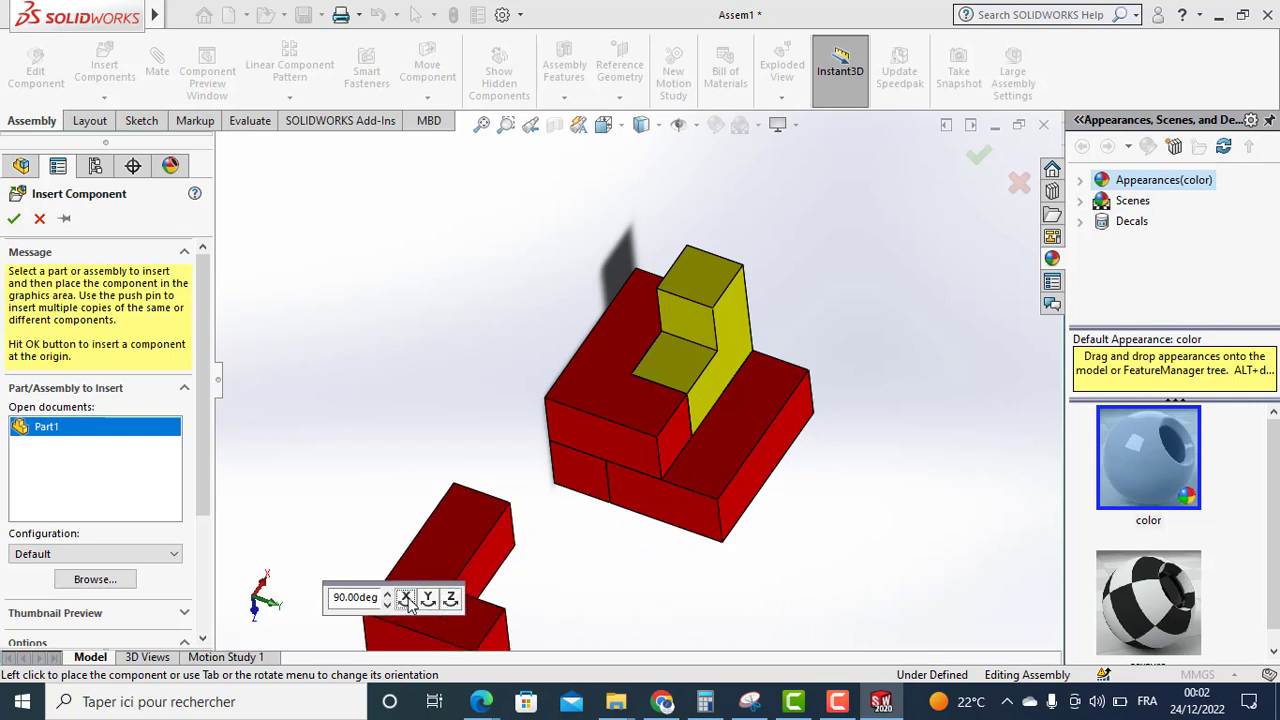
pyautogui.click(406, 598)
pyautogui.click(406, 598)
pyautogui.click(406, 598)
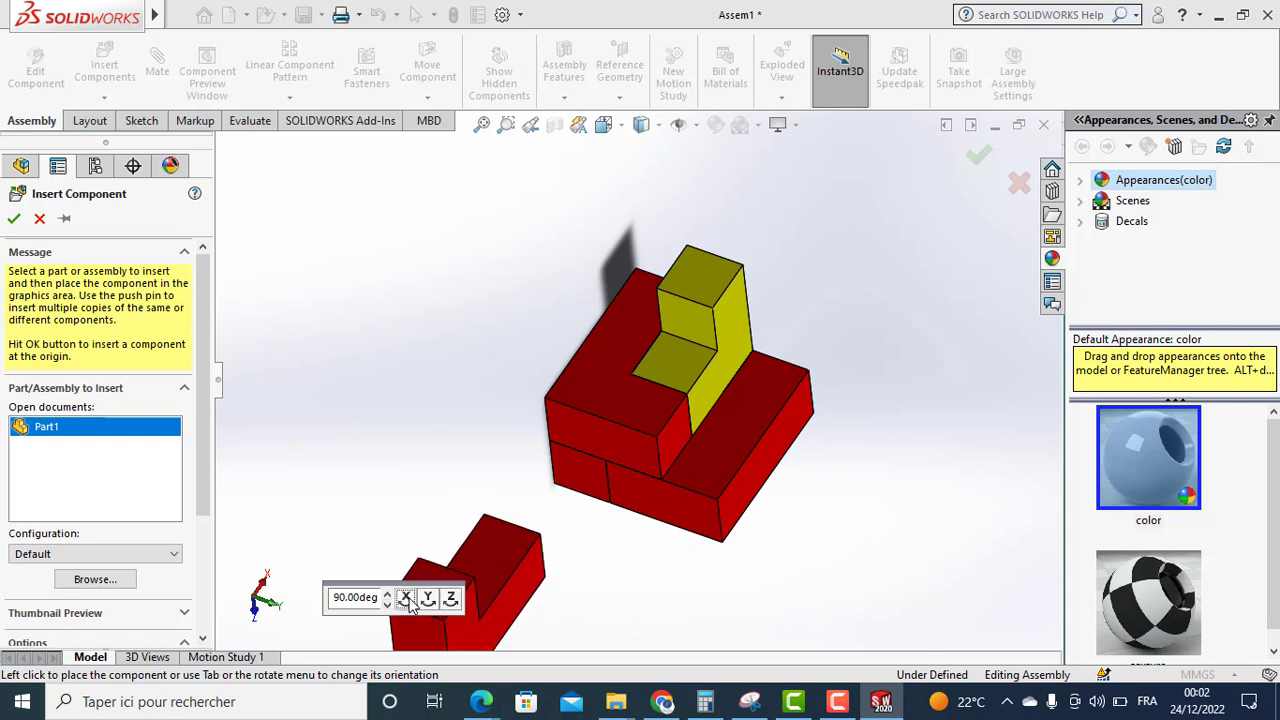
pyautogui.click(428, 598)
pyautogui.click(428, 598)
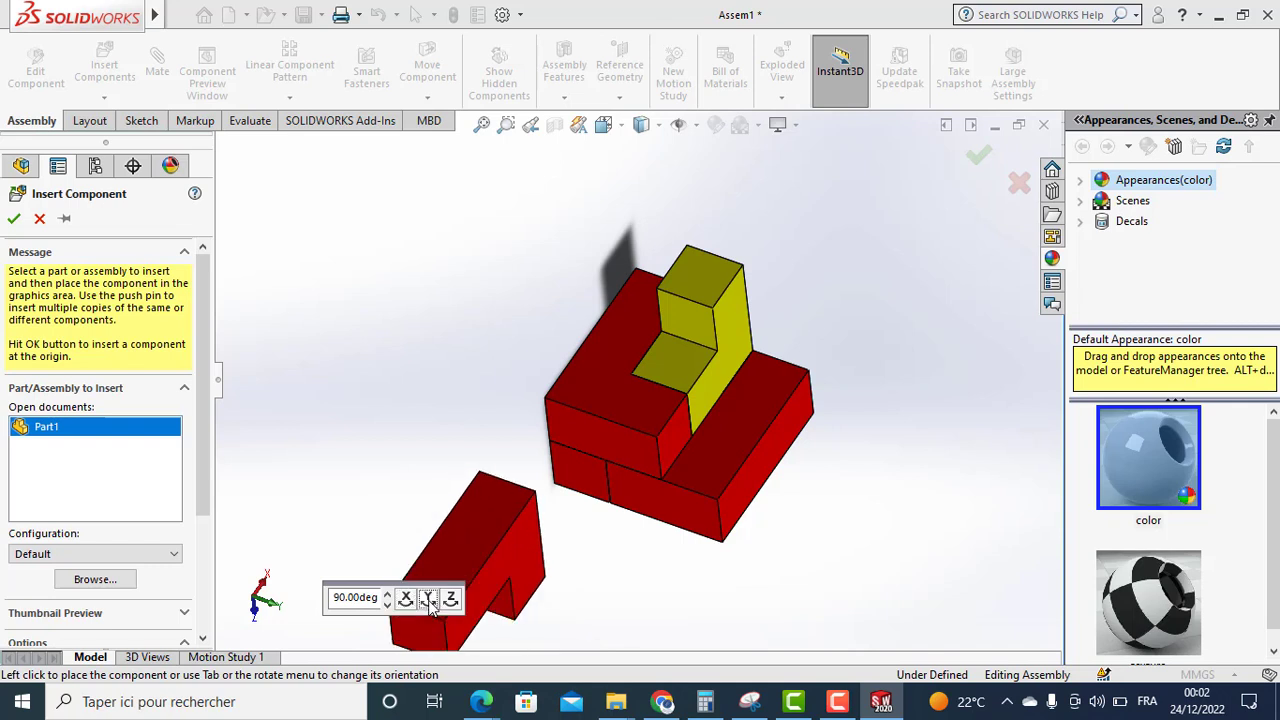
pyautogui.click(428, 598)
pyautogui.click(428, 598)
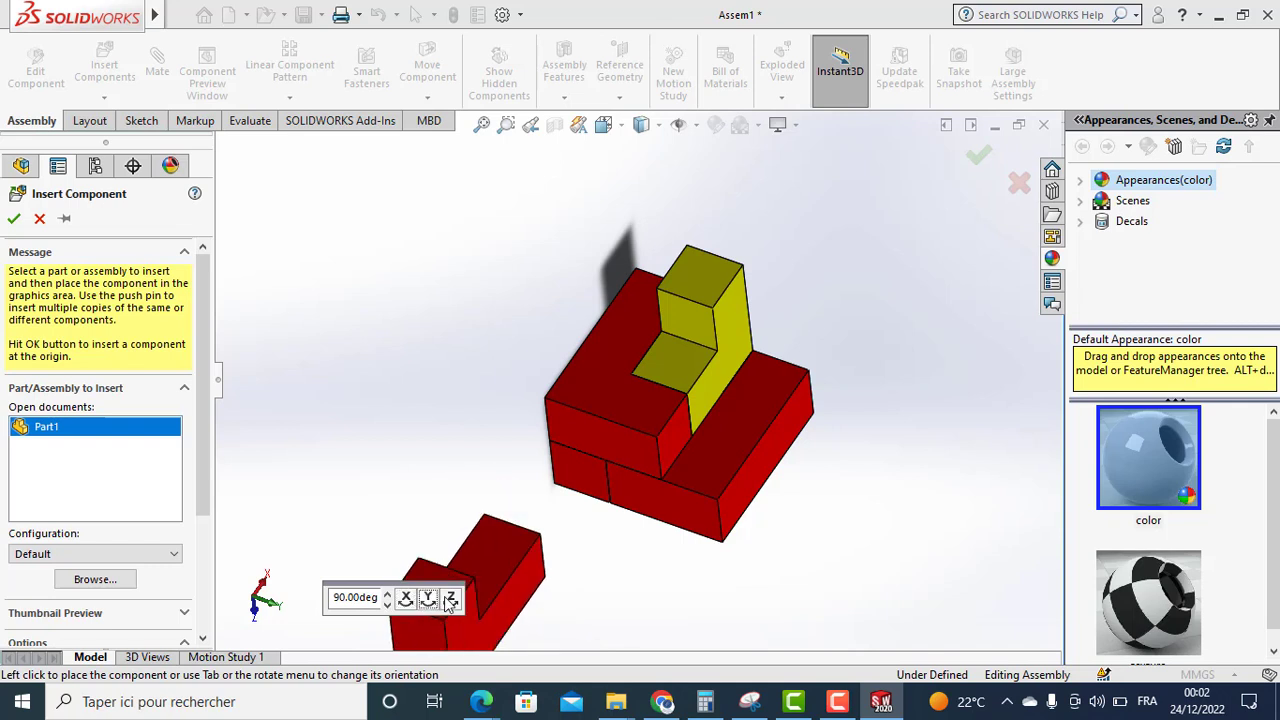
pyautogui.click(450, 598)
pyautogui.click(451, 600)
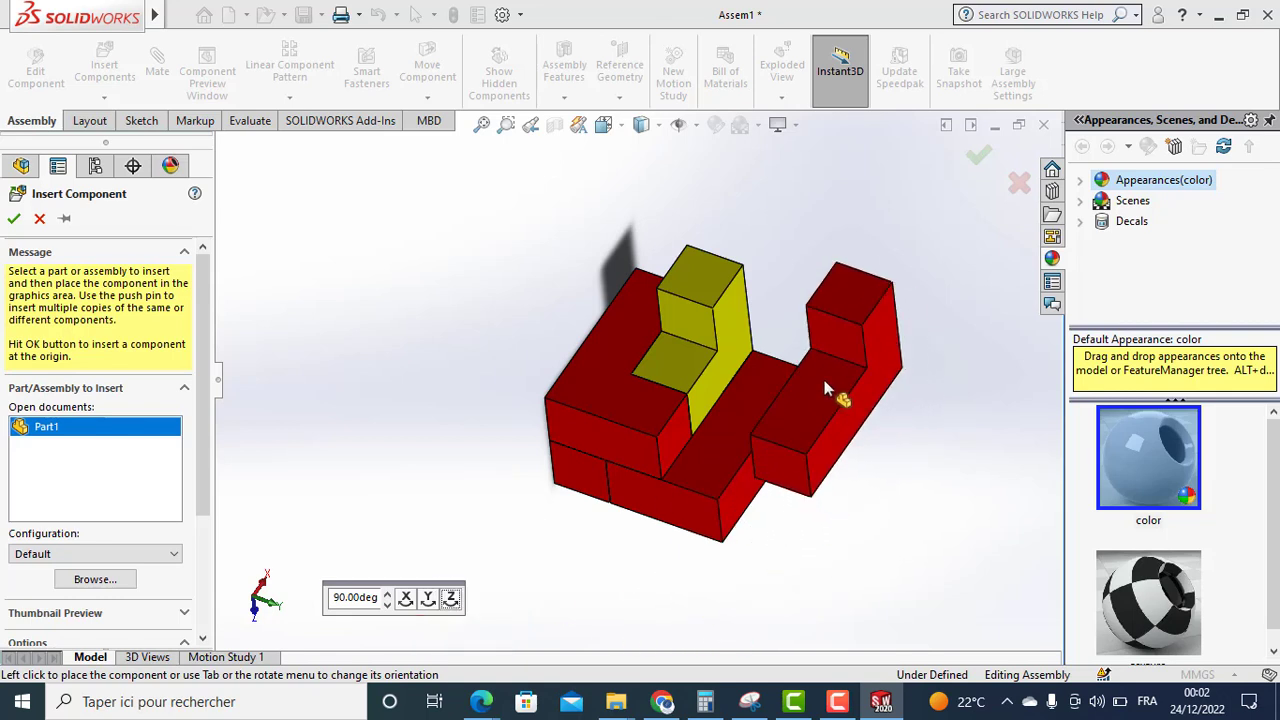
pyautogui.click(918, 383)
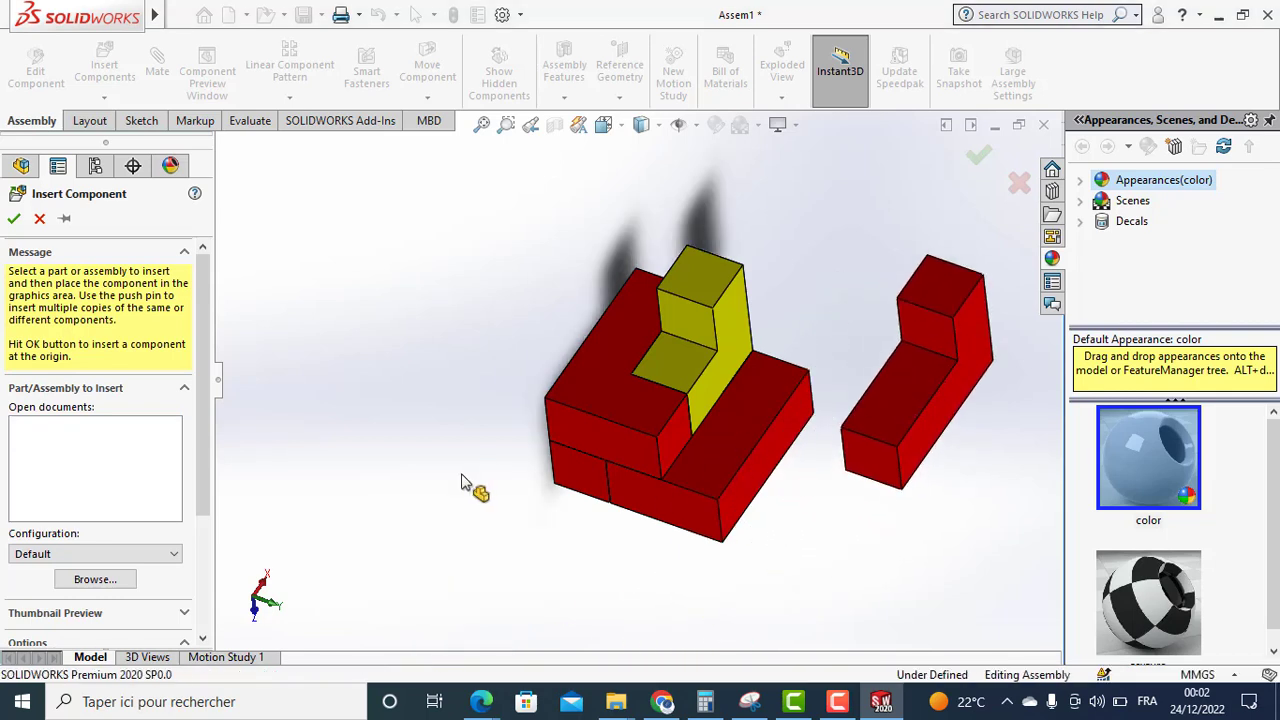
# Mate the new part's front end face coincident with the assembly's front-bottom face.
pyautogui.click(878, 472)
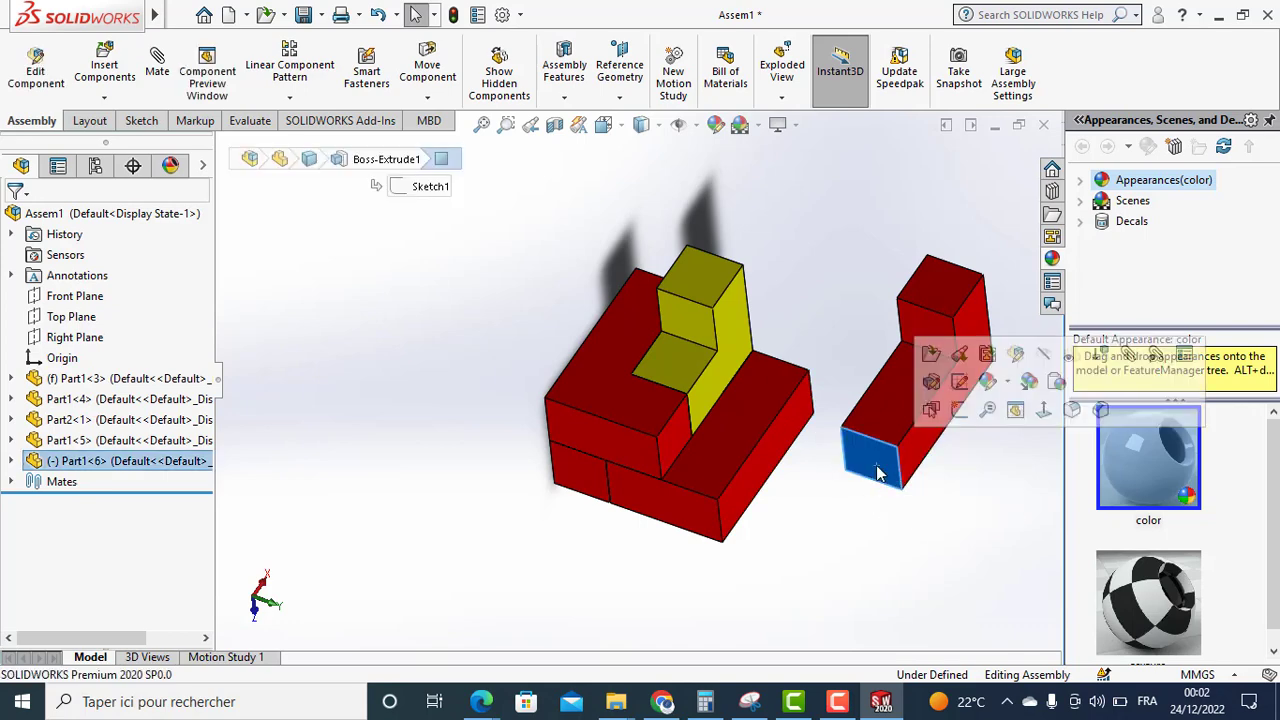
pyautogui.keyDown('ctrl'); pyautogui.click(692, 528); pyautogui.keyUp('ctrl')
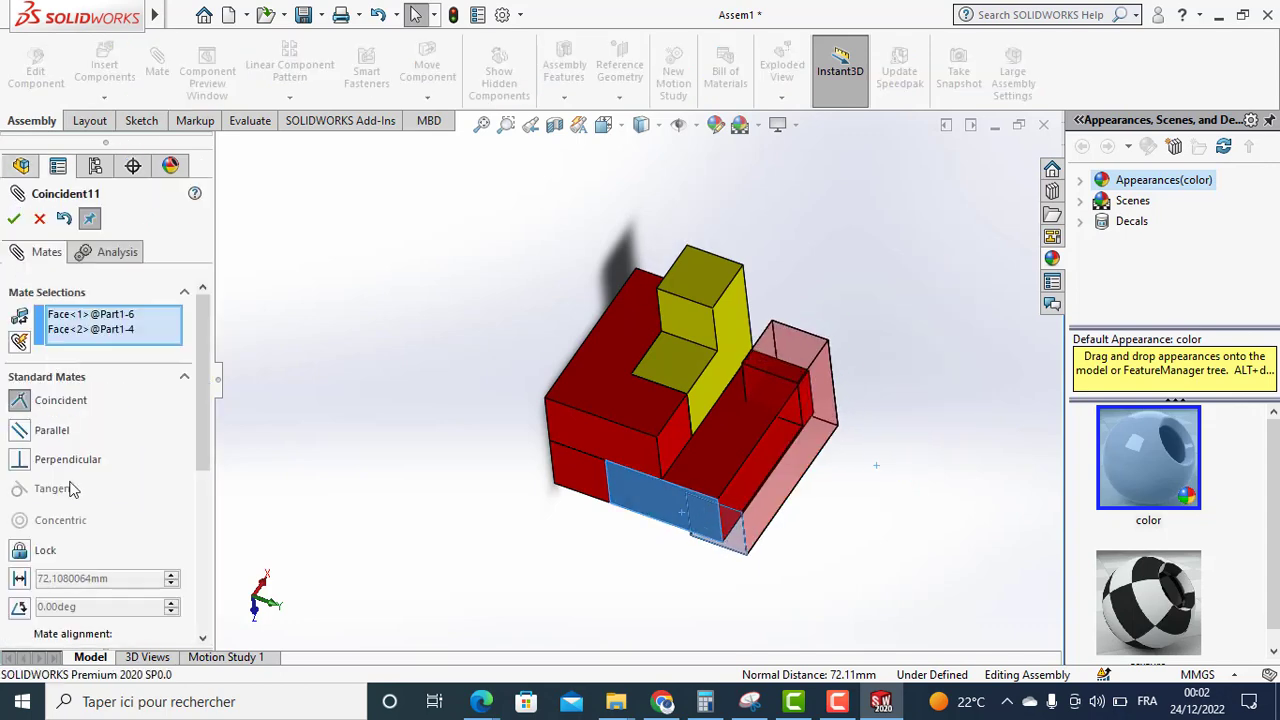
pyautogui.click(14, 218)
# Make the new part's bottom face coincident with the red block's top face.
pyautogui.moveTo(783, 365); pyautogui.dragTo(932, 389)
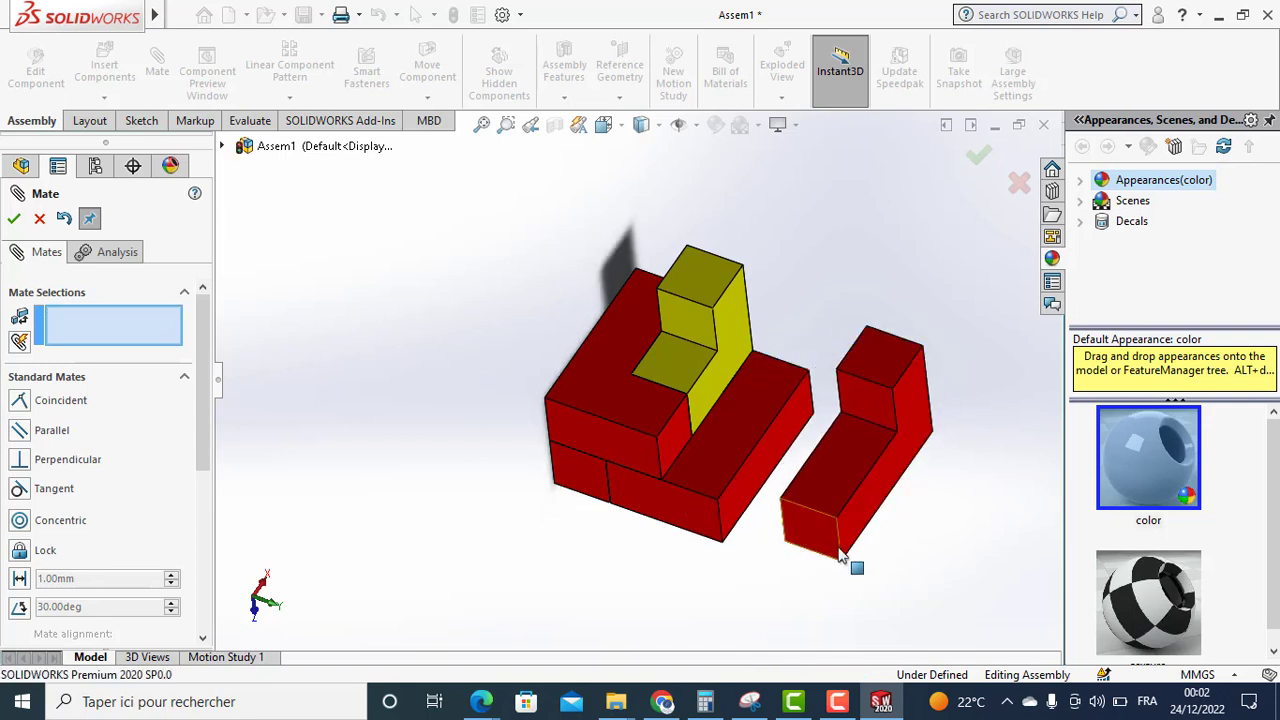
pyautogui.moveTo(738, 612); pyautogui.dragTo(764, 452, button='middle')
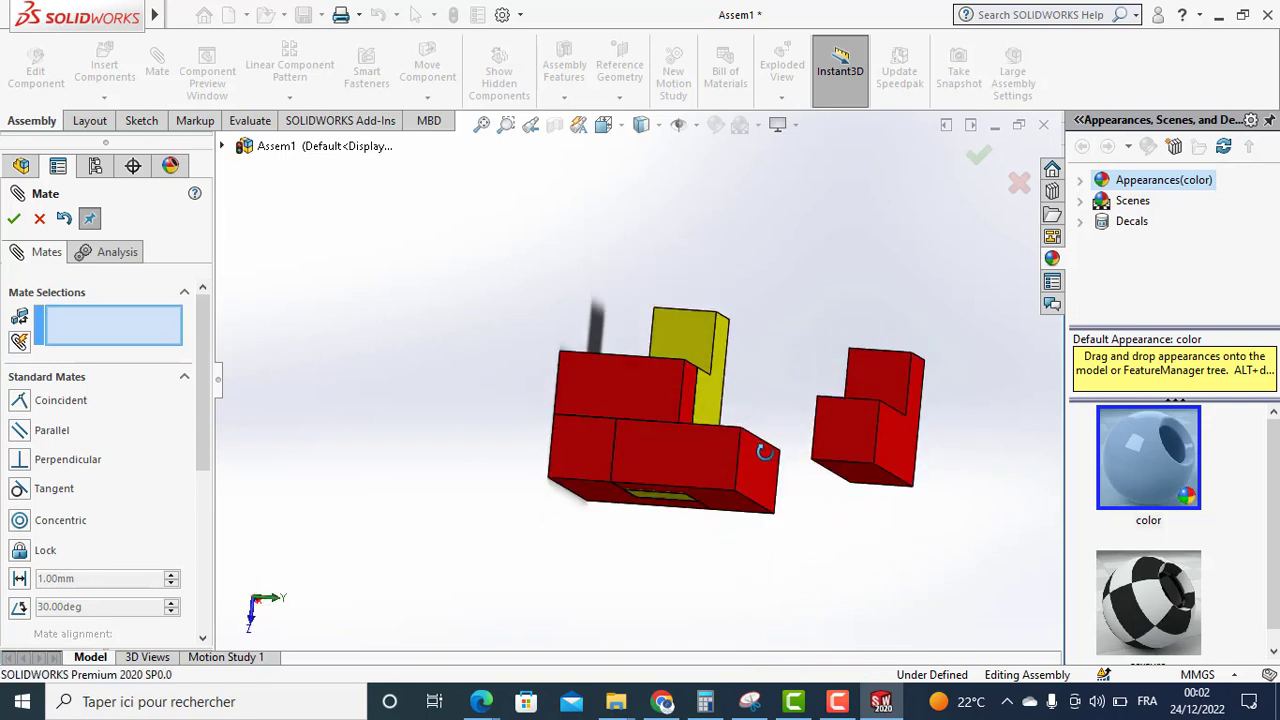
pyautogui.click(864, 481)
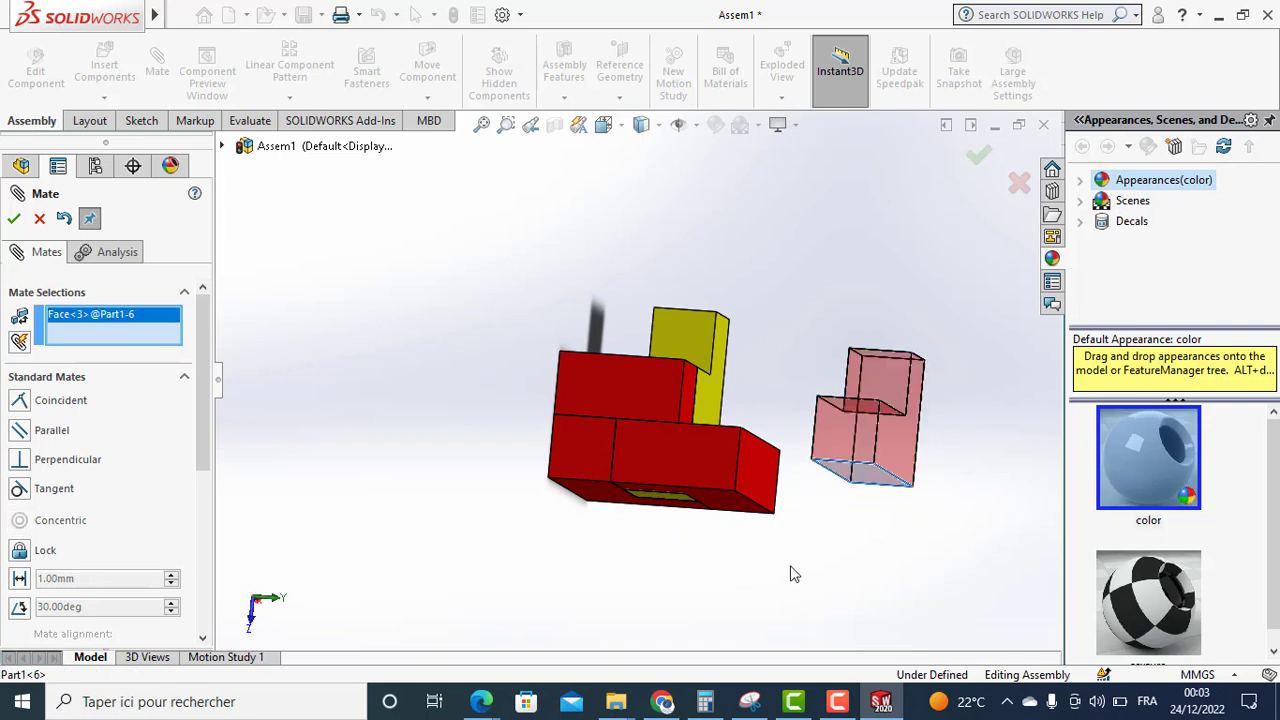
pyautogui.moveTo(778, 324); pyautogui.dragTo(747, 419, button='middle')
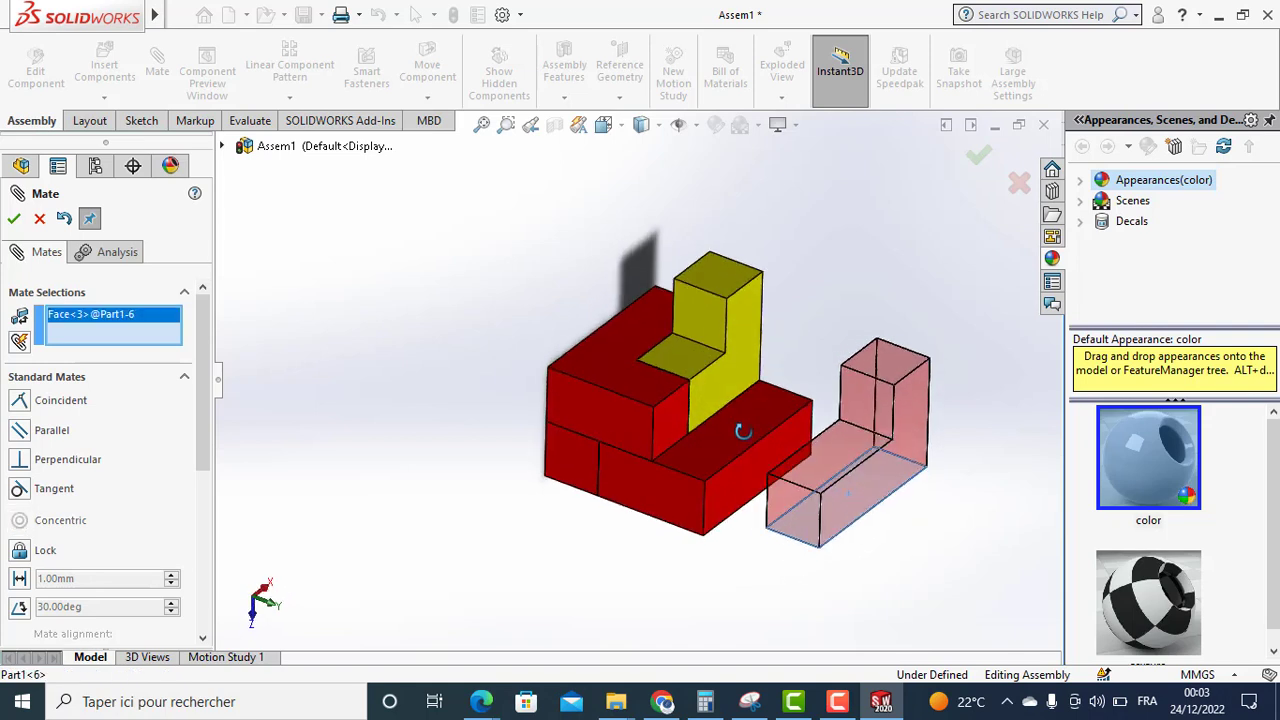
pyautogui.click(747, 421)
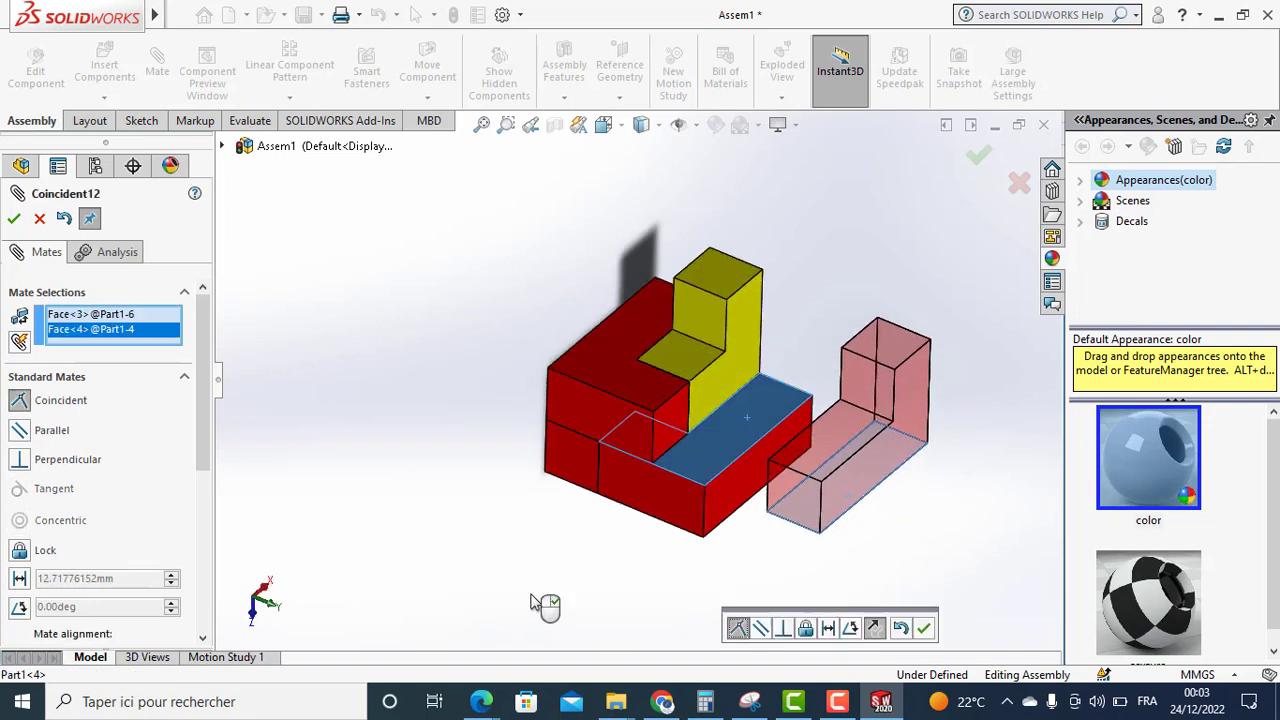
pyautogui.click(14, 219)
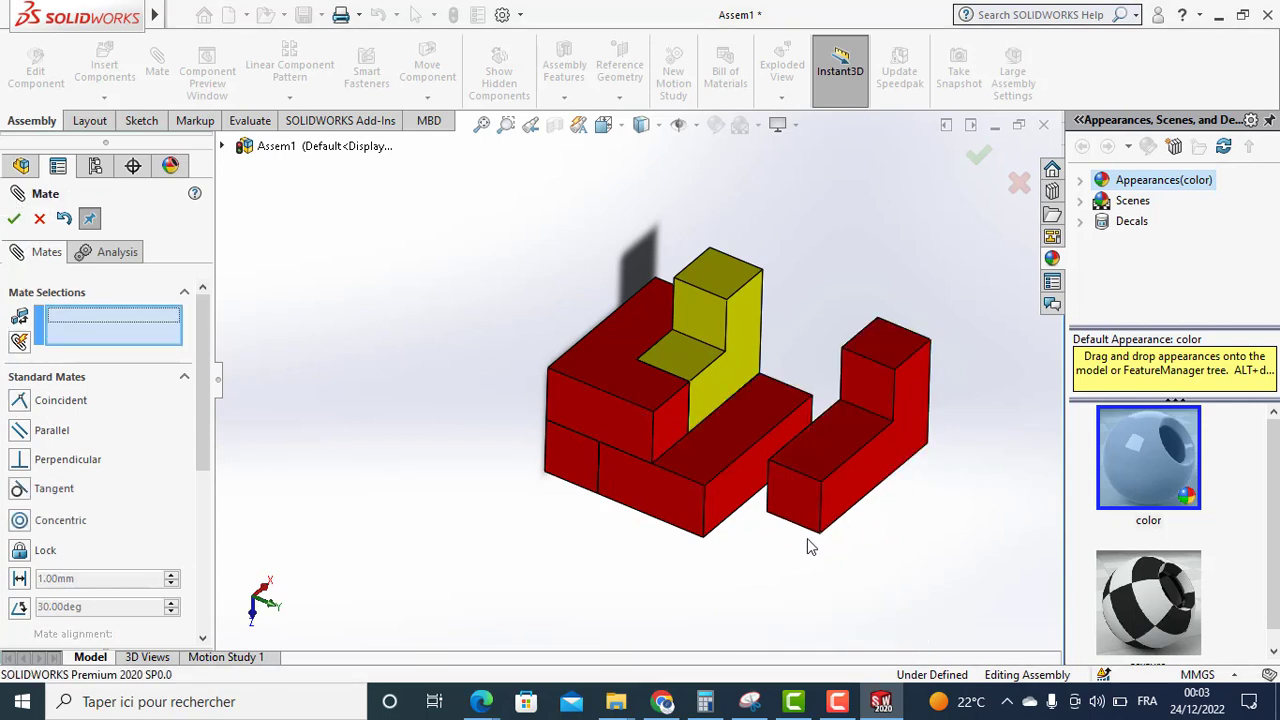
# Mate the new part's side flush against the yellow block's face, then close Mate.
pyautogui.moveTo(810, 547)
pyautogui.mouseDown(button='middle')
pyautogui.moveTo(866, 517)
pyautogui.moveTo(841, 462)
pyautogui.mouseUp(button='middle')
pyautogui.click(835, 440)
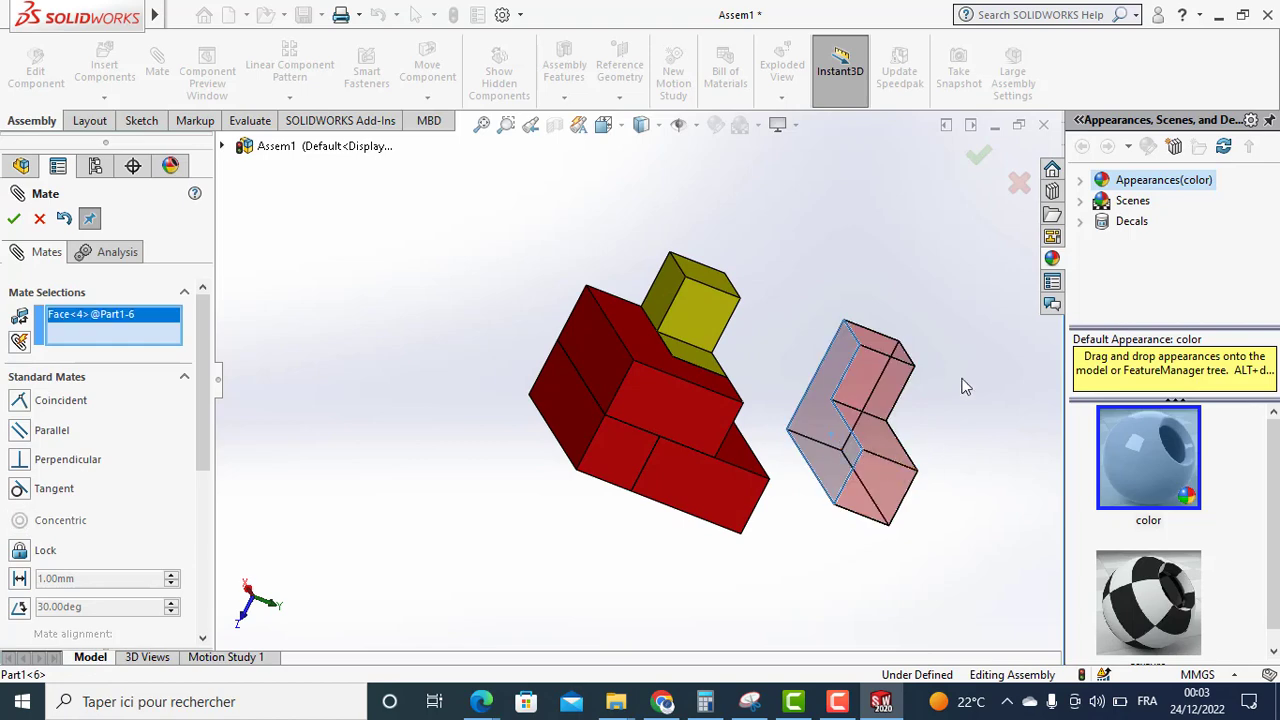
pyautogui.moveTo(953, 376); pyautogui.dragTo(755, 380, button='middle')
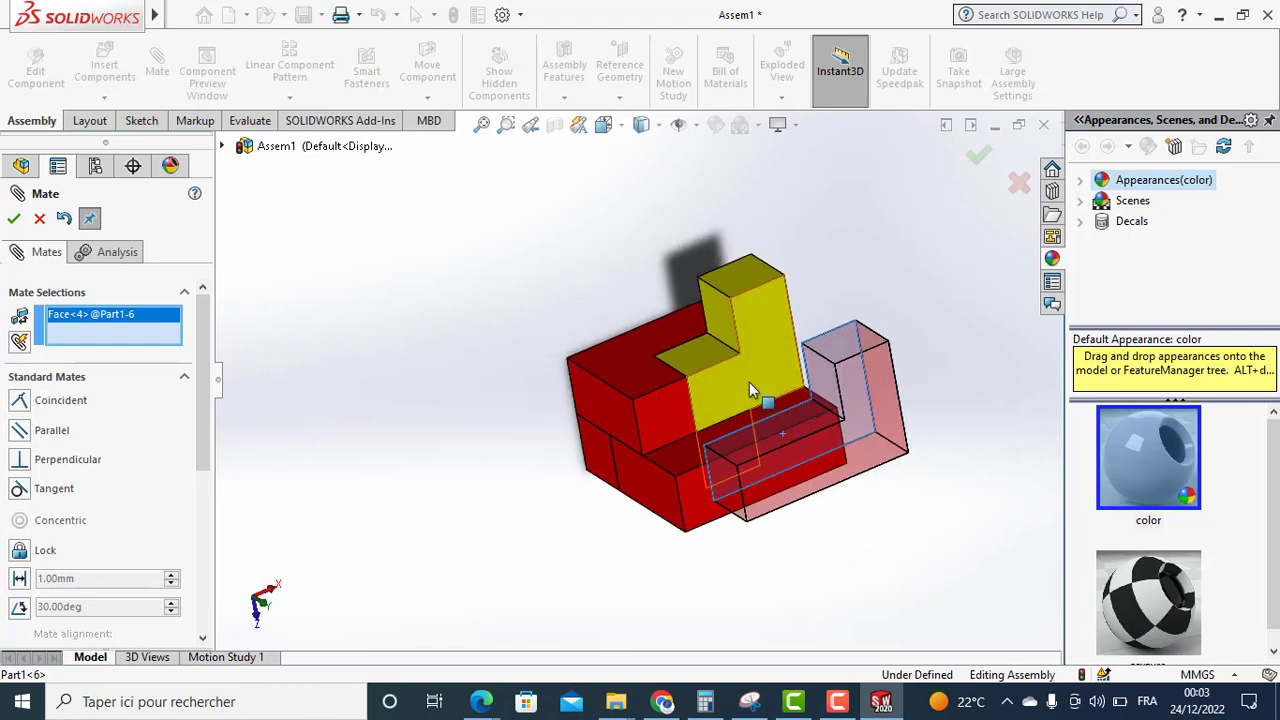
pyautogui.click(767, 372)
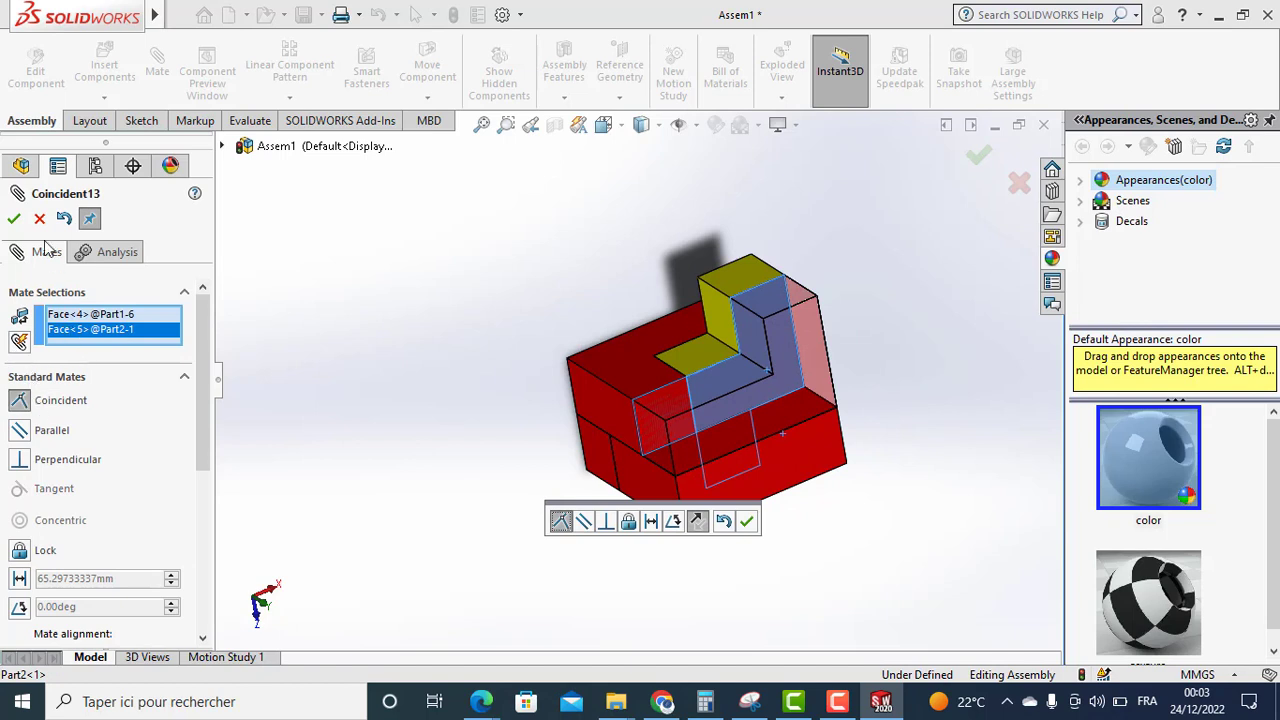
pyautogui.click(14, 219)
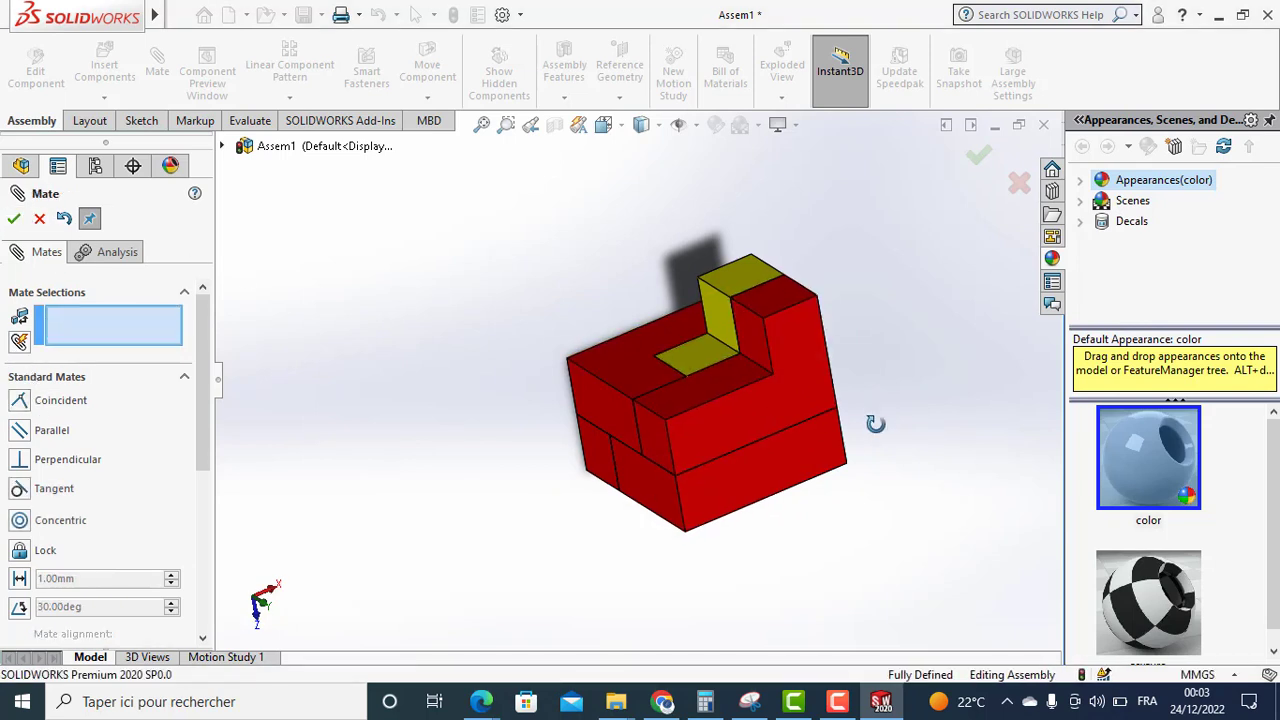
pyautogui.moveTo(874, 423); pyautogui.dragTo(943, 395, button='middle')
pyautogui.press('Down')
pyautogui.press('Down')
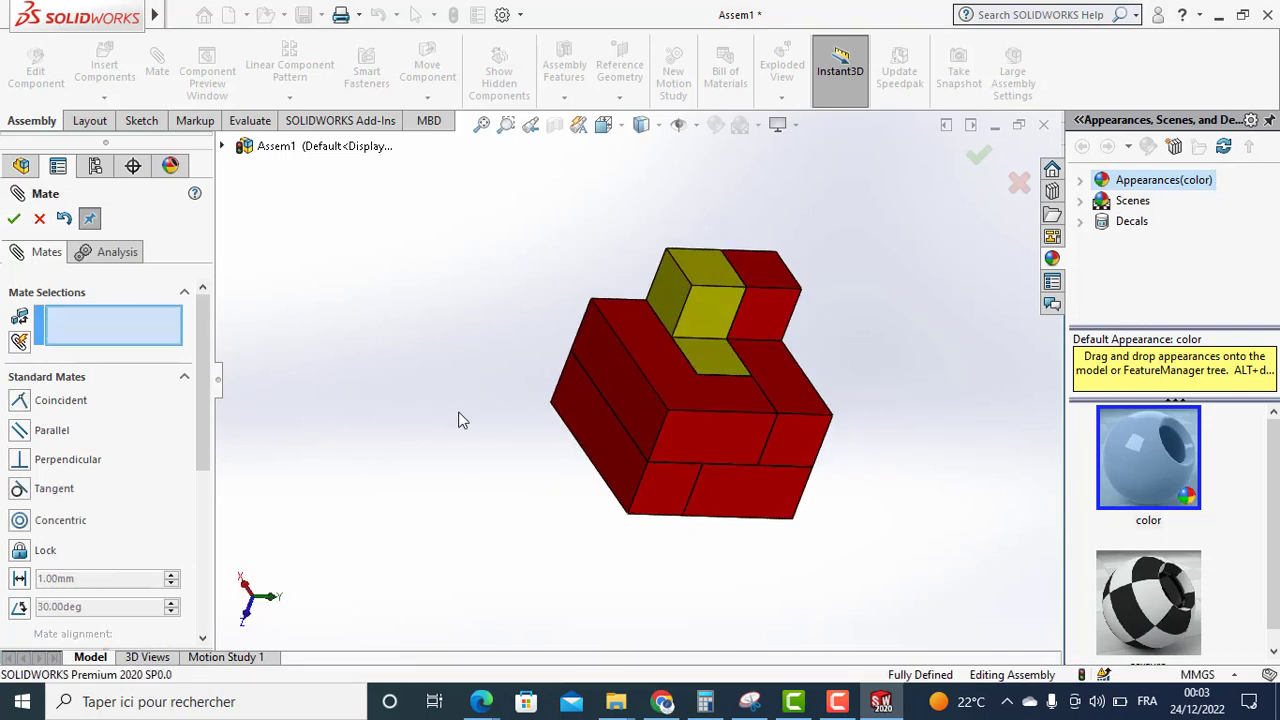
pyautogui.click(39, 219)
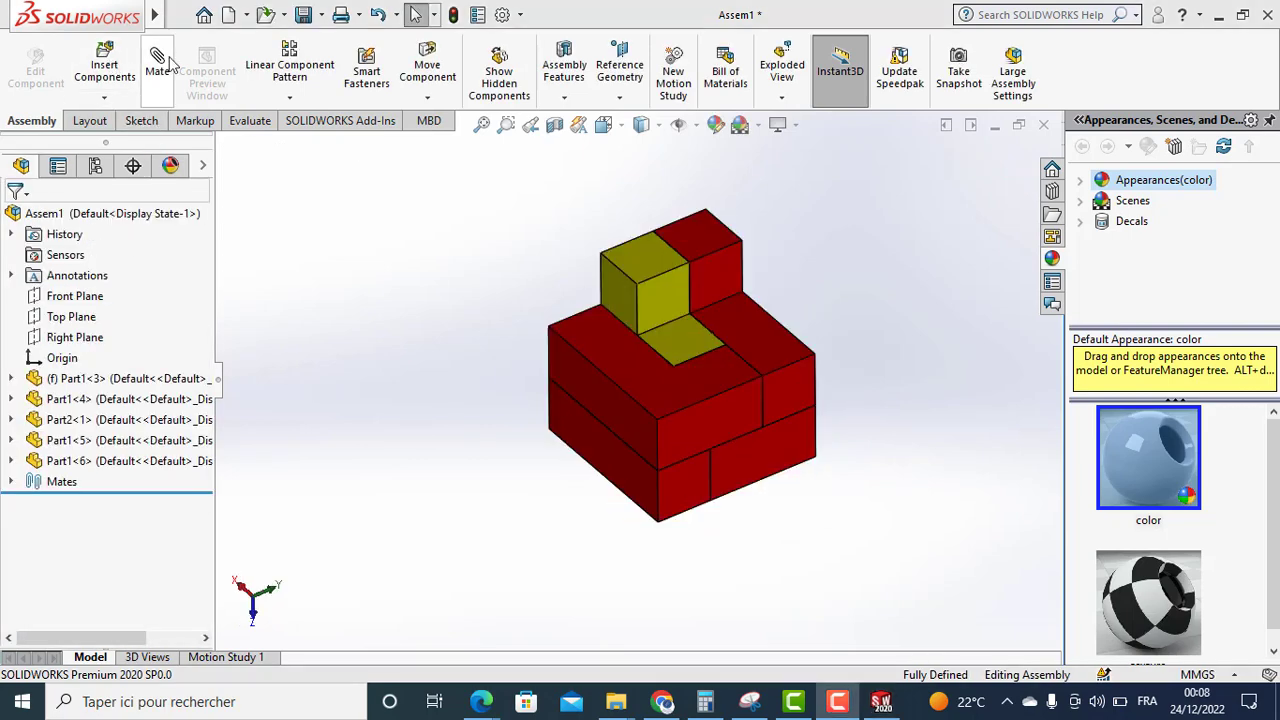
# Insert the green Part3 block, placed above-left of the red pieces.
pyautogui.press('Up')
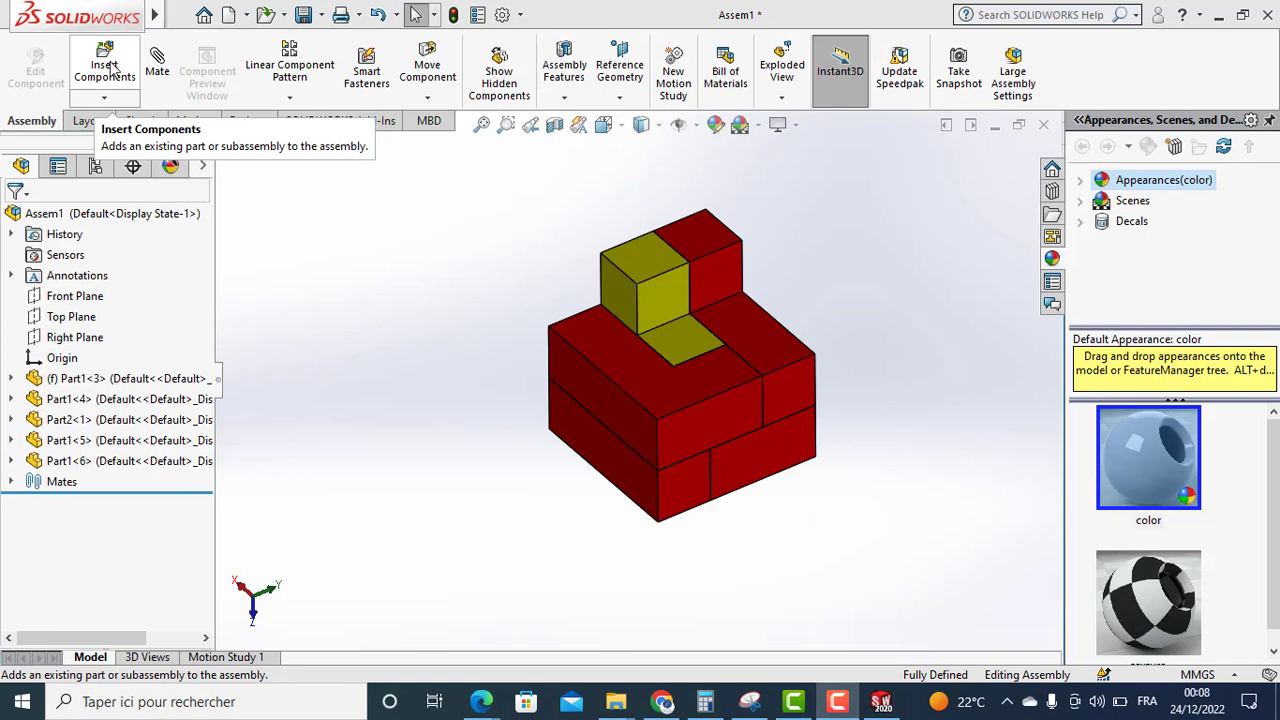
pyautogui.click(108, 66)
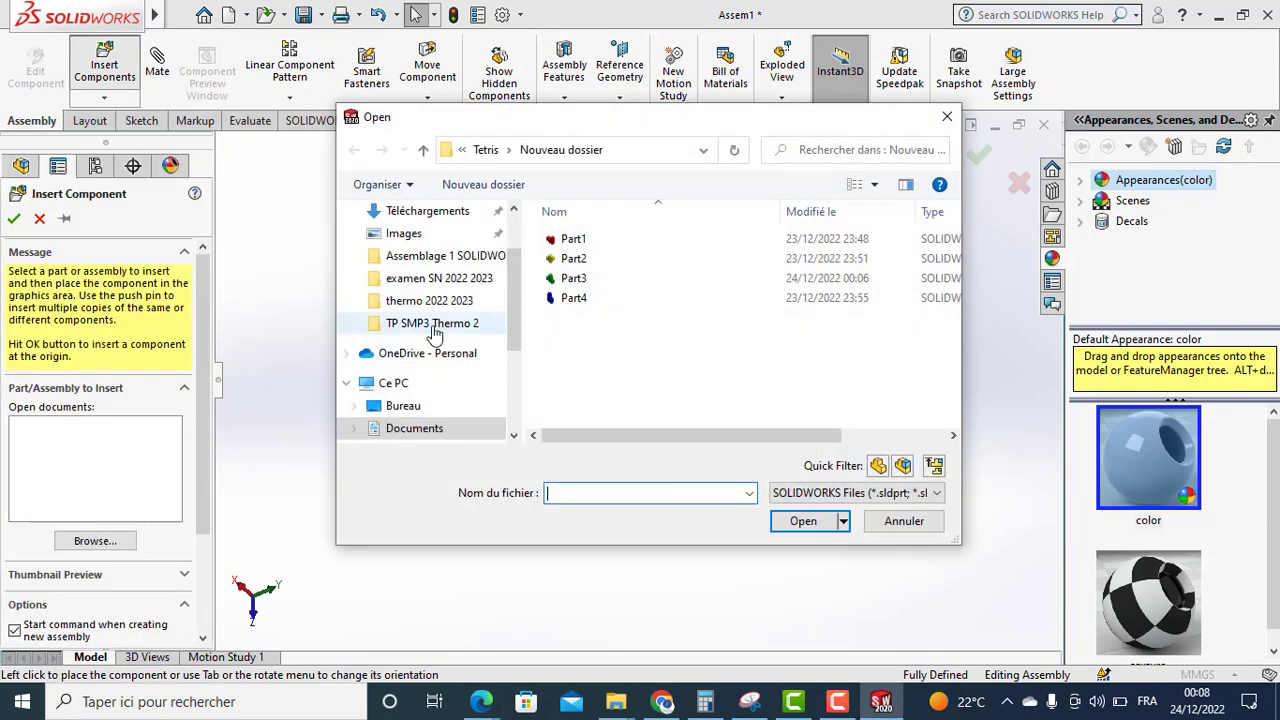
pyautogui.click(573, 278)
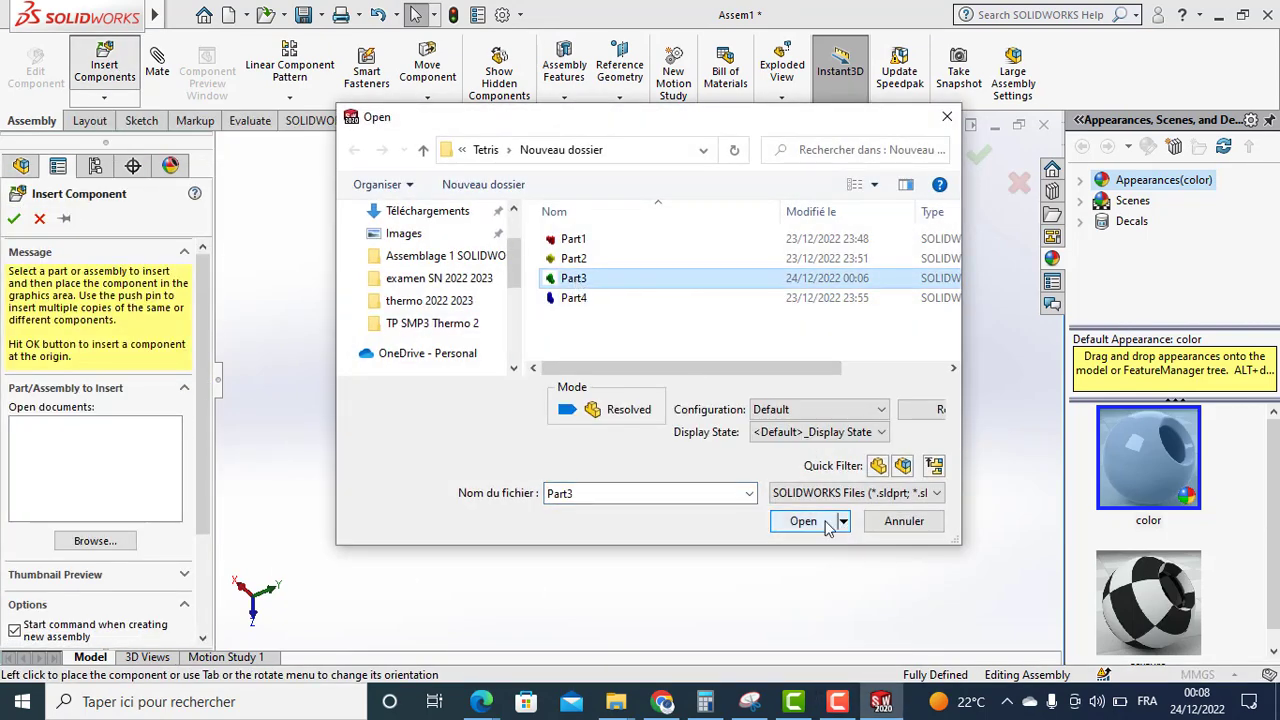
pyautogui.click(826, 522)
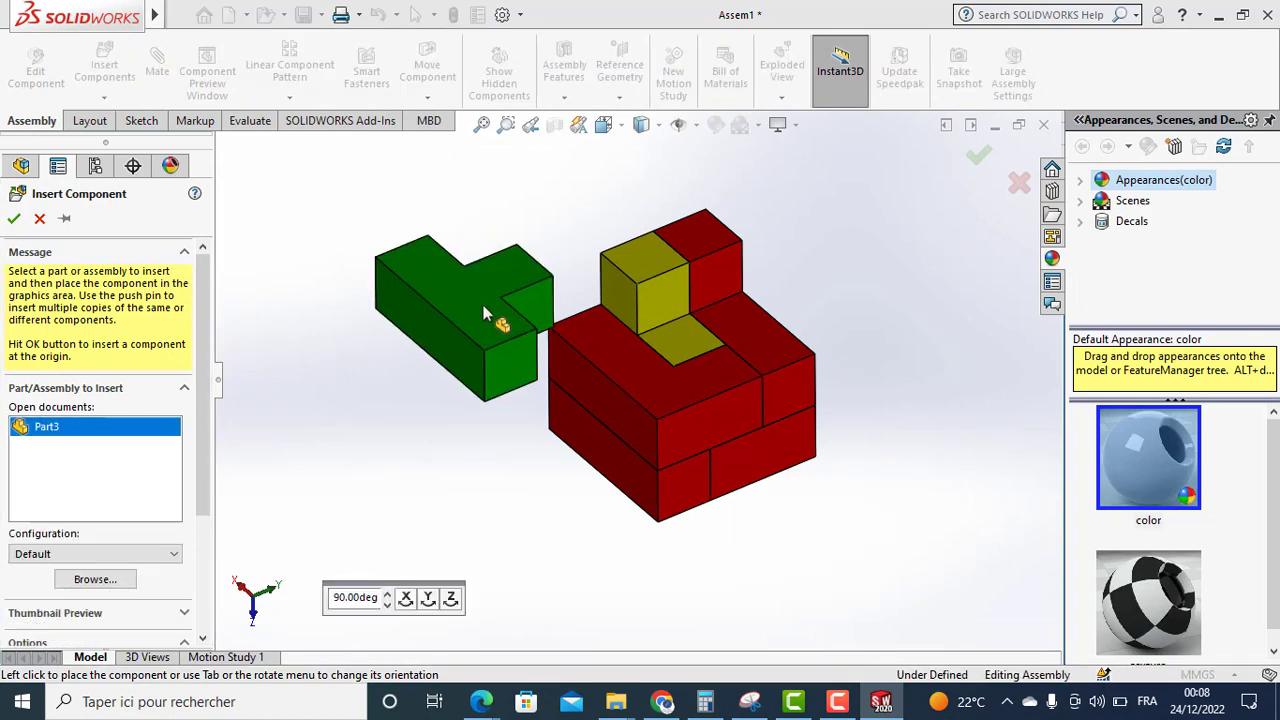
pyautogui.click(471, 234)
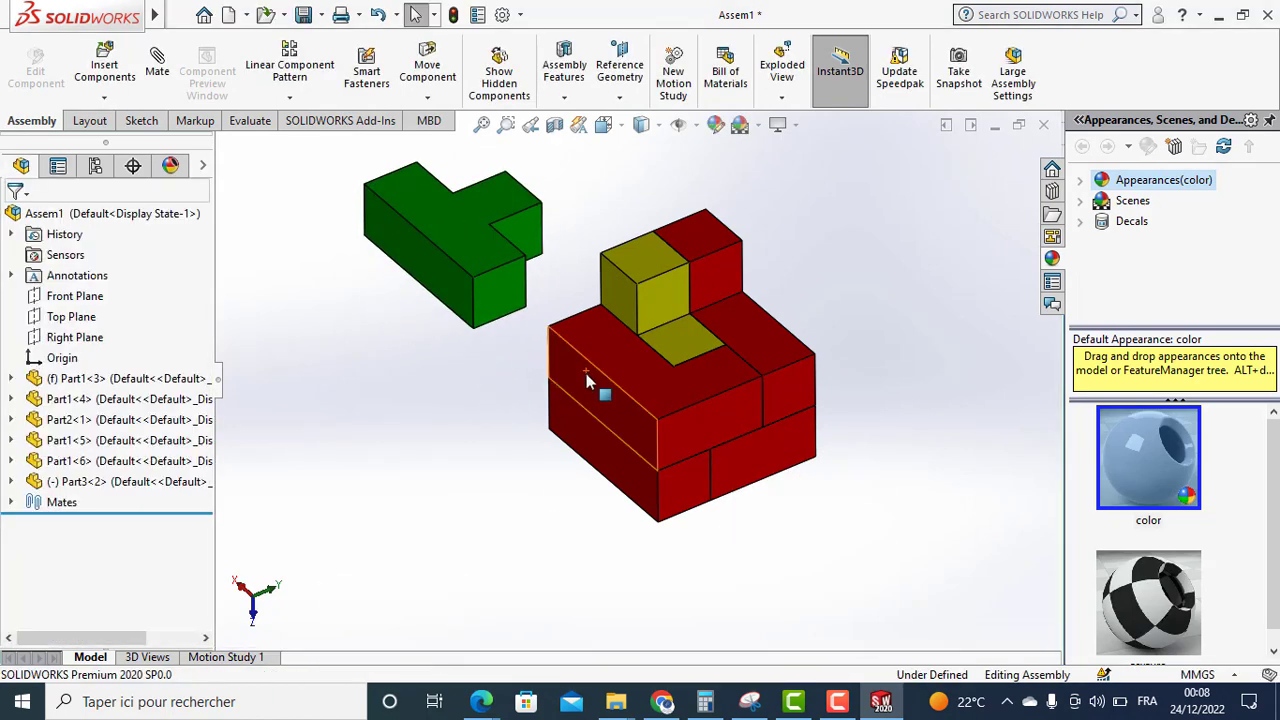
# Mate the green block's bottom face coincident with the red block's top face.
pyautogui.click(630, 376)
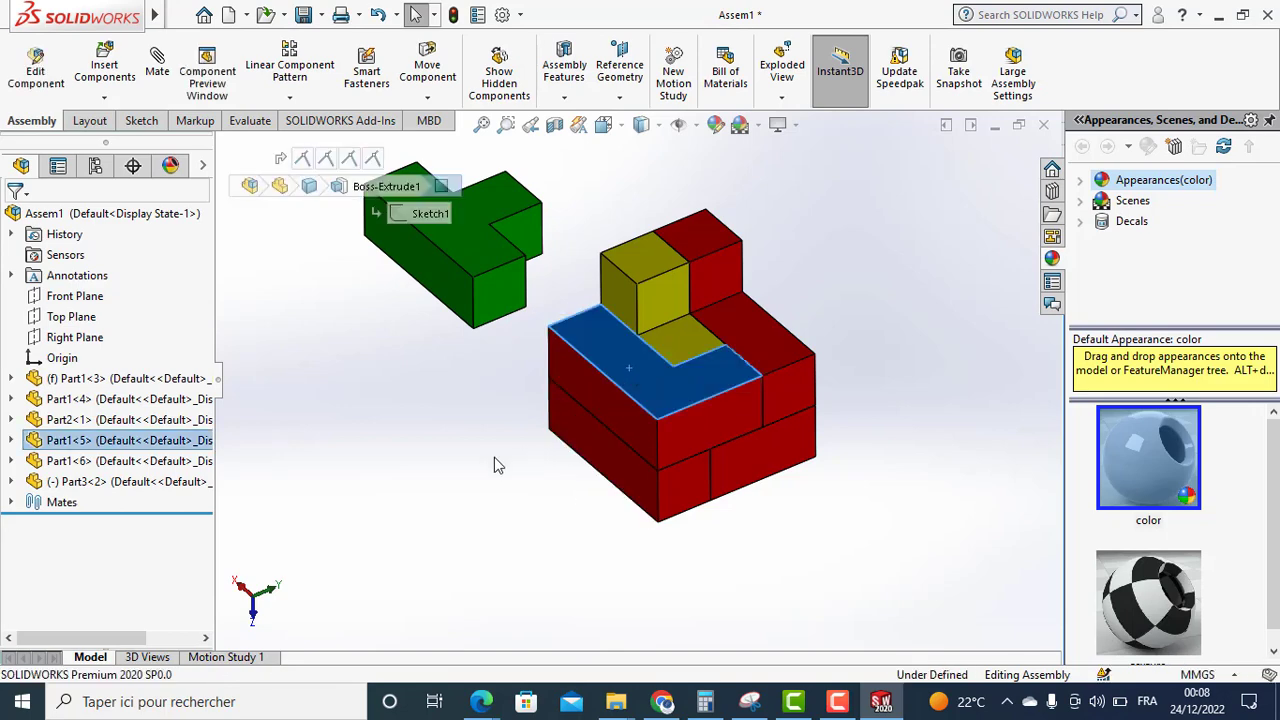
pyautogui.moveTo(470, 470); pyautogui.dragTo(462, 268, button='middle')
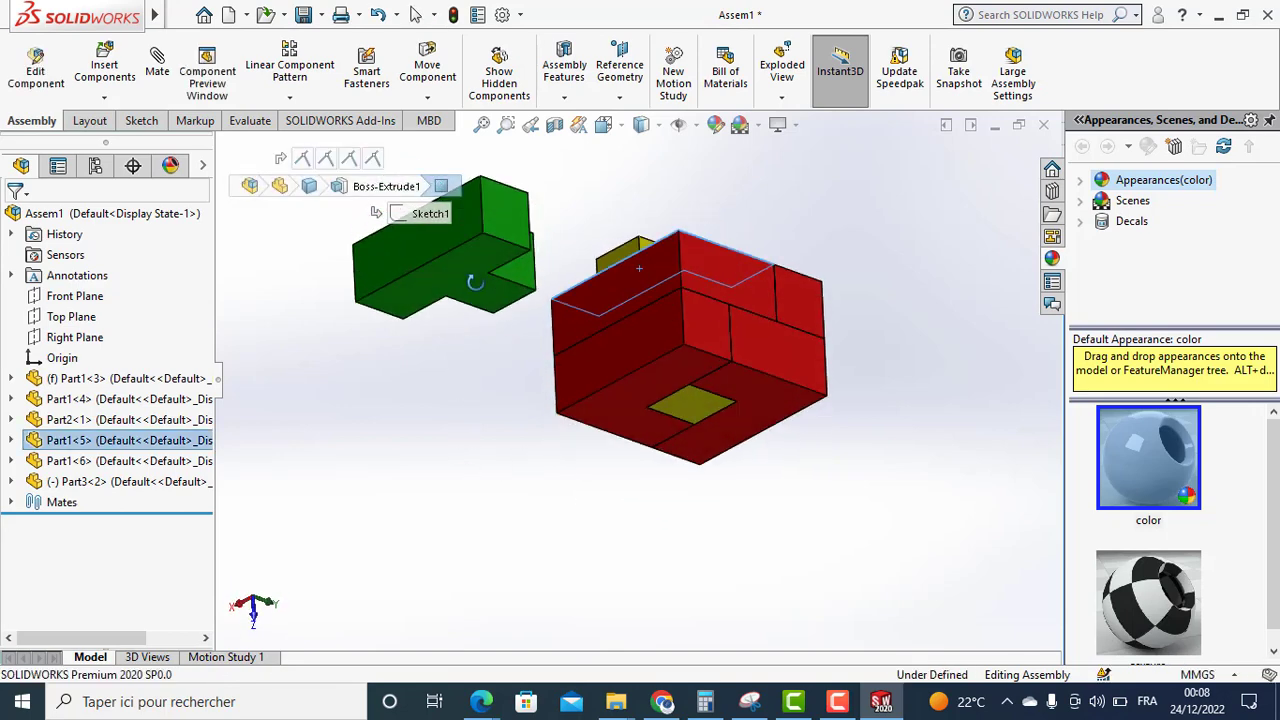
pyautogui.keyDown('ctrl'); pyautogui.click(463, 260); pyautogui.keyUp('ctrl')
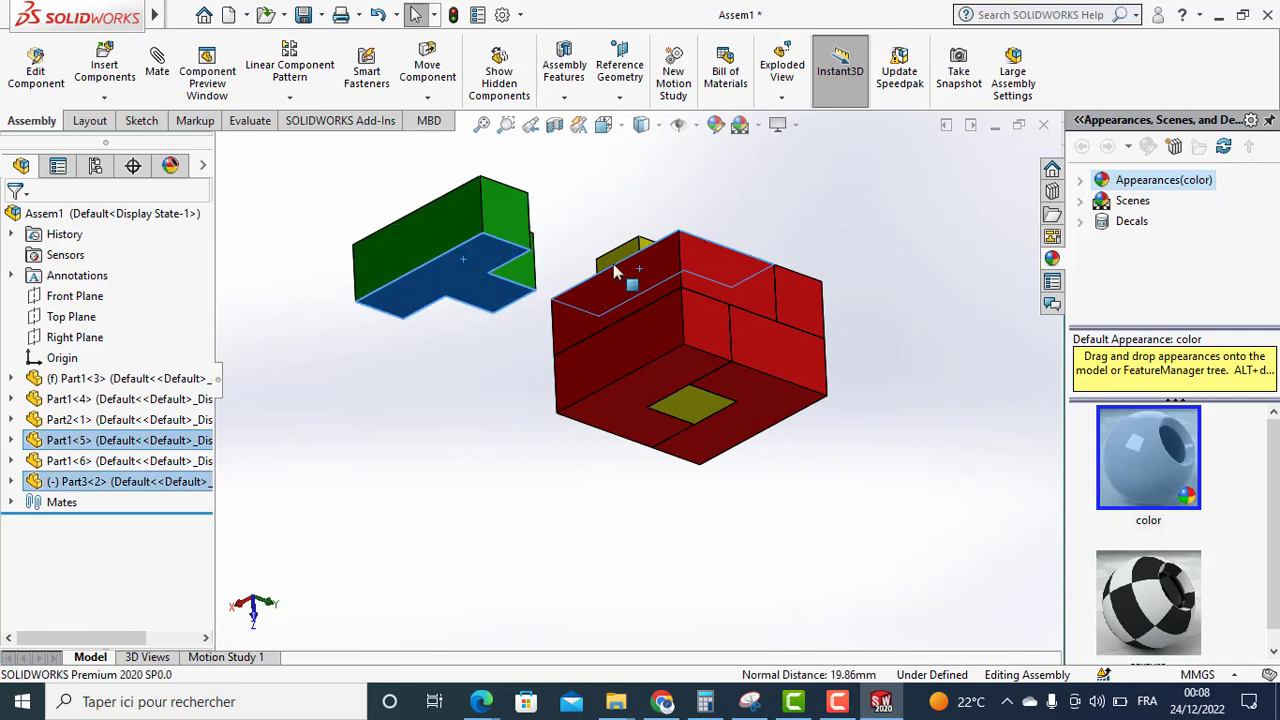
pyautogui.moveTo(836, 197); pyautogui.dragTo(215, 578, button='middle')
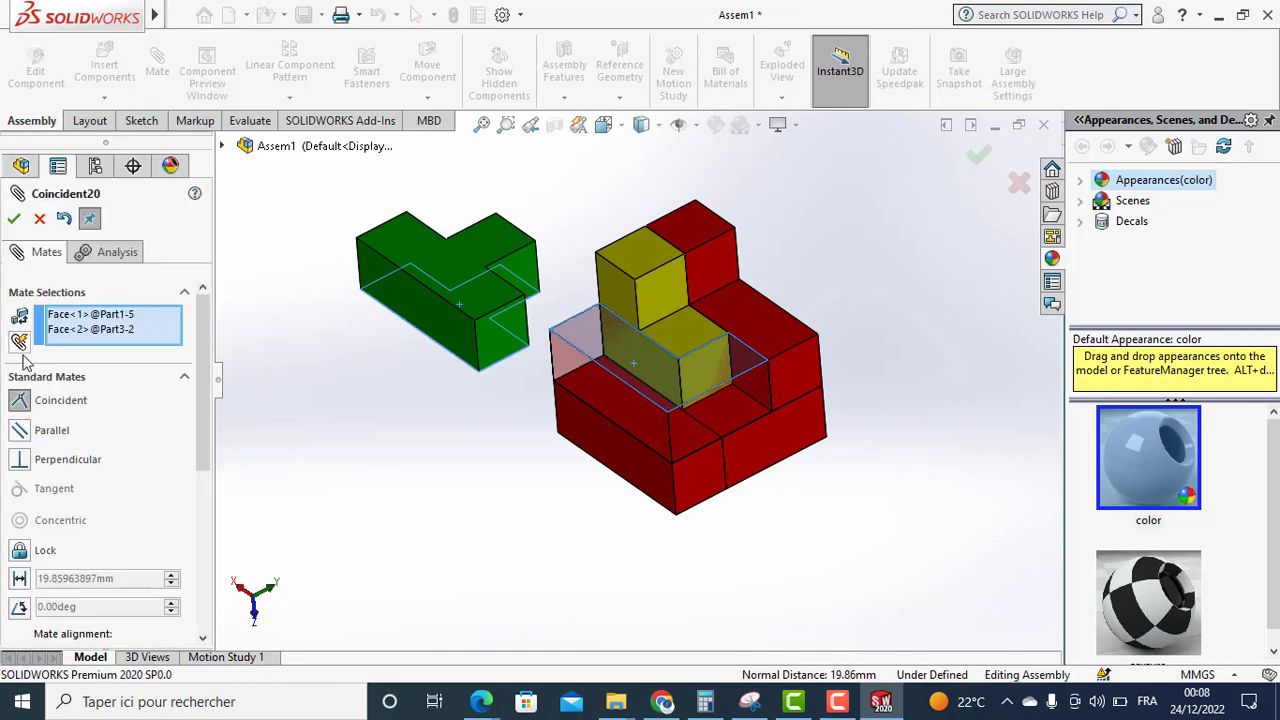
pyautogui.click(18, 218)
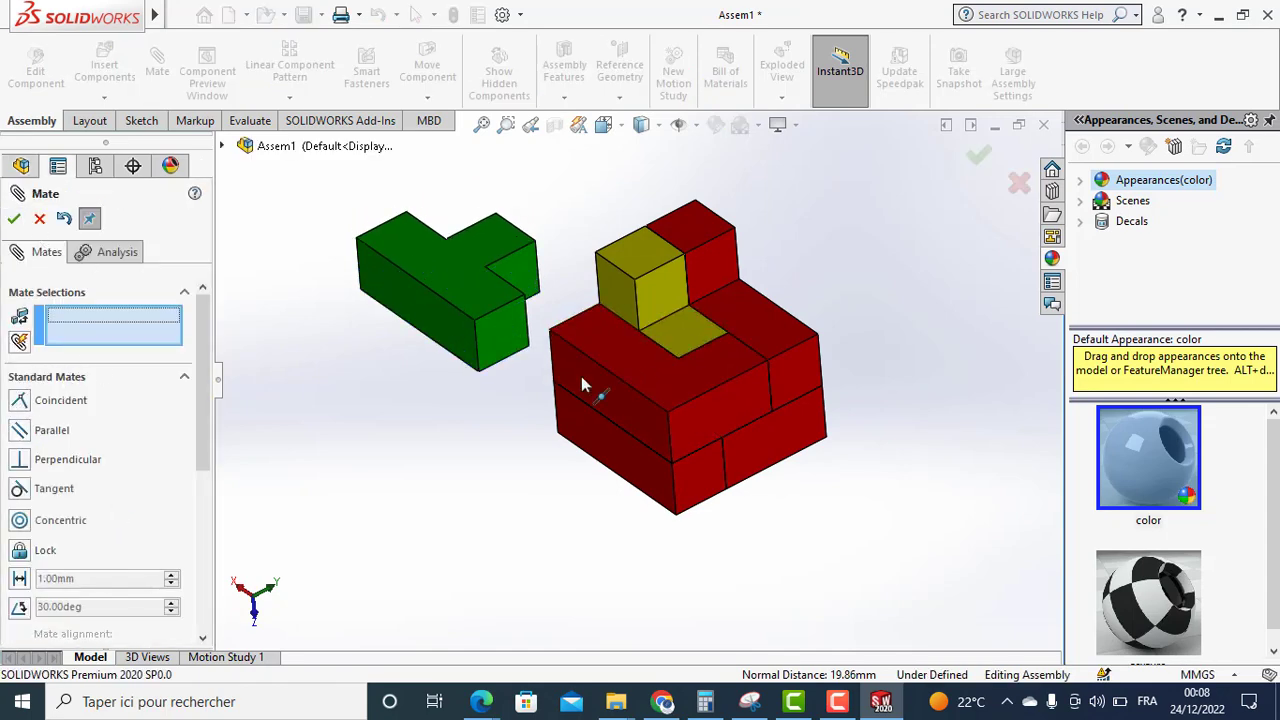
# Align the green block's side faces coincident with the red and yellow blocks' faces.
pyautogui.click(505, 336)
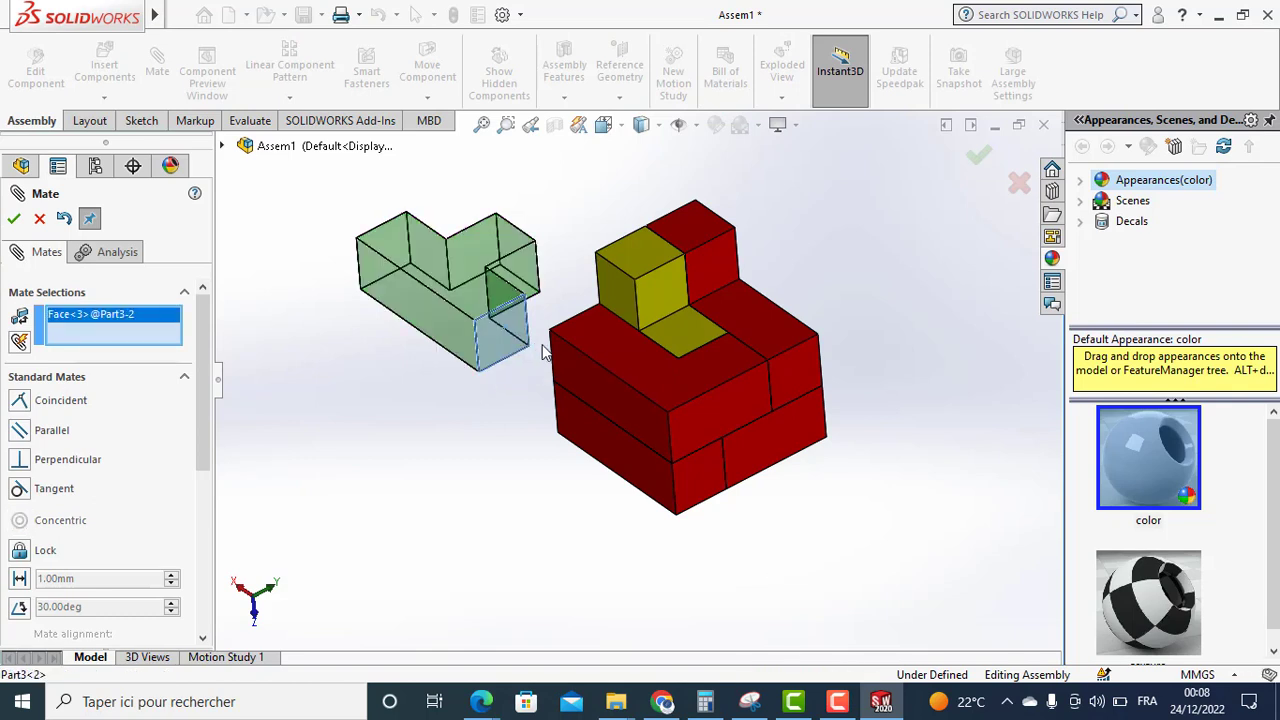
pyautogui.click(696, 430)
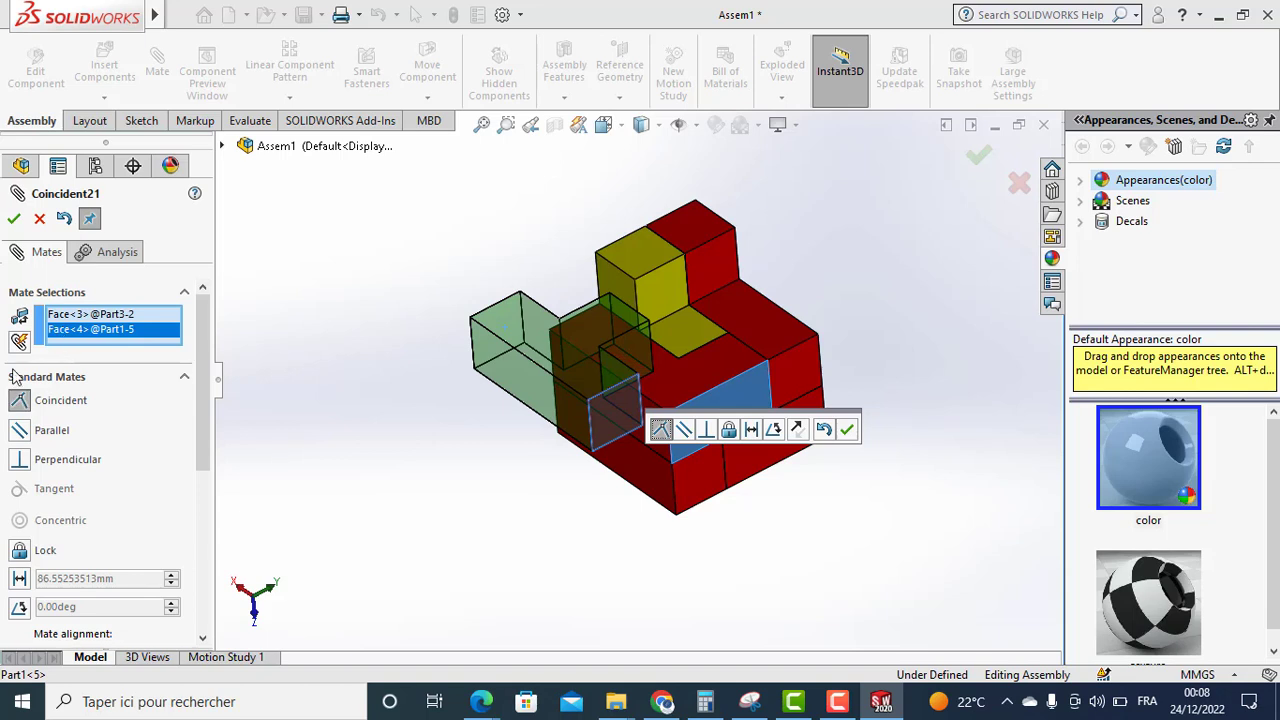
pyautogui.click(15, 219)
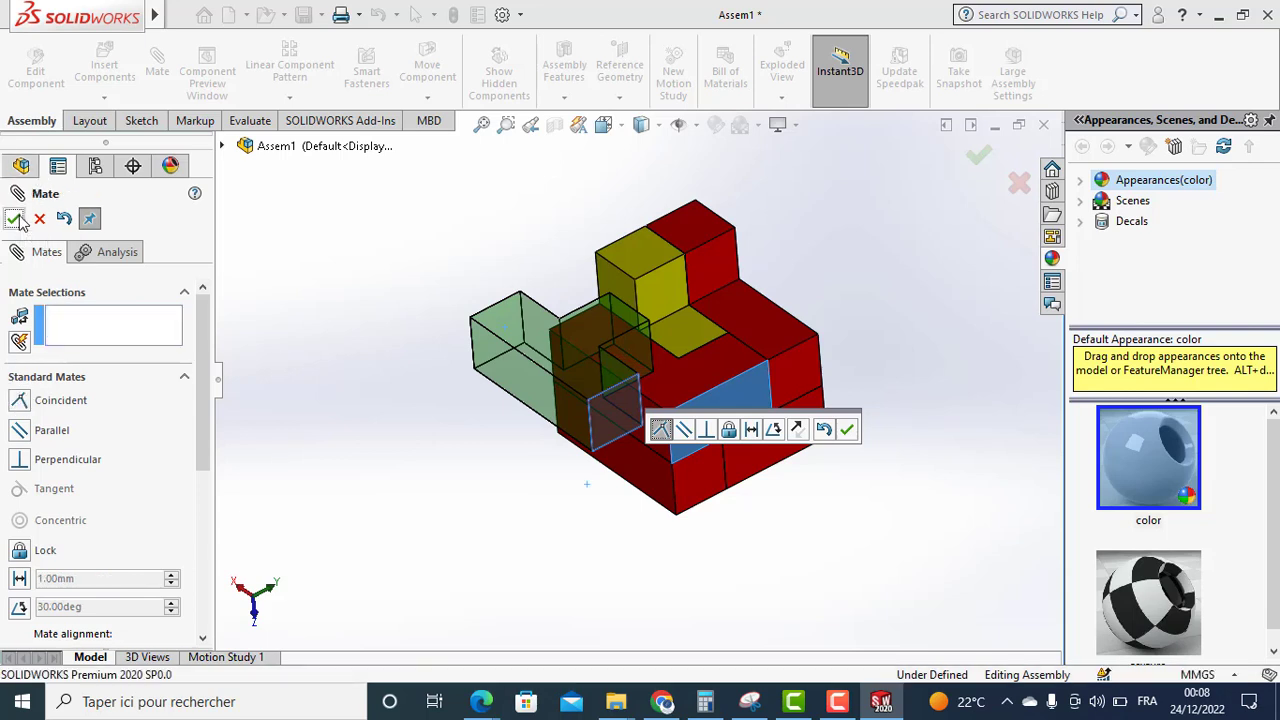
pyautogui.click(621, 287)
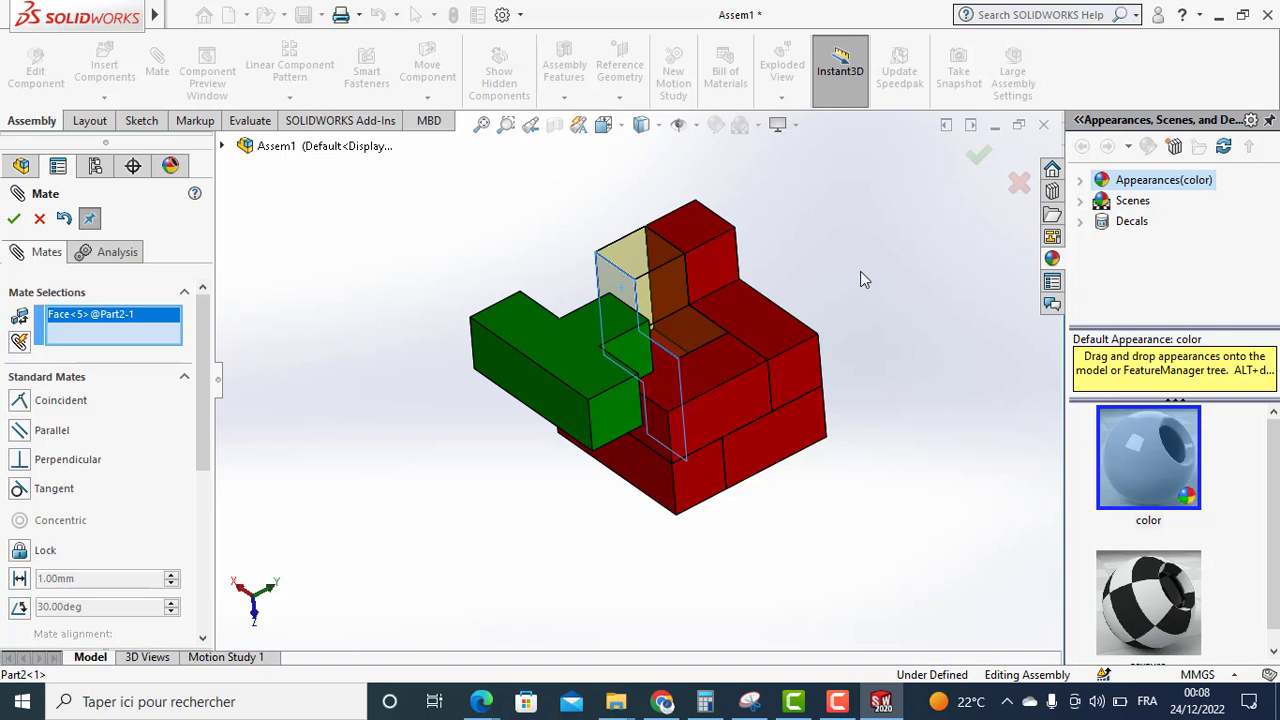
pyautogui.moveTo(860, 271); pyautogui.dragTo(678, 352, button='middle')
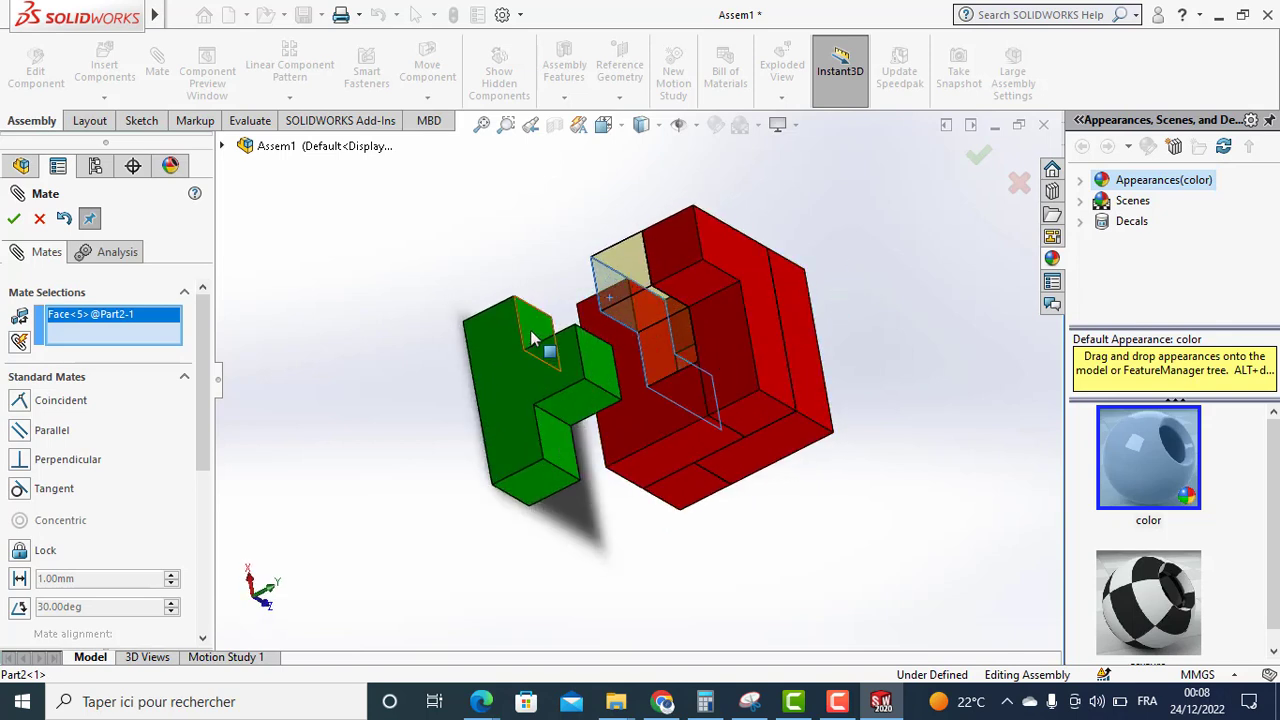
pyautogui.click(530, 333)
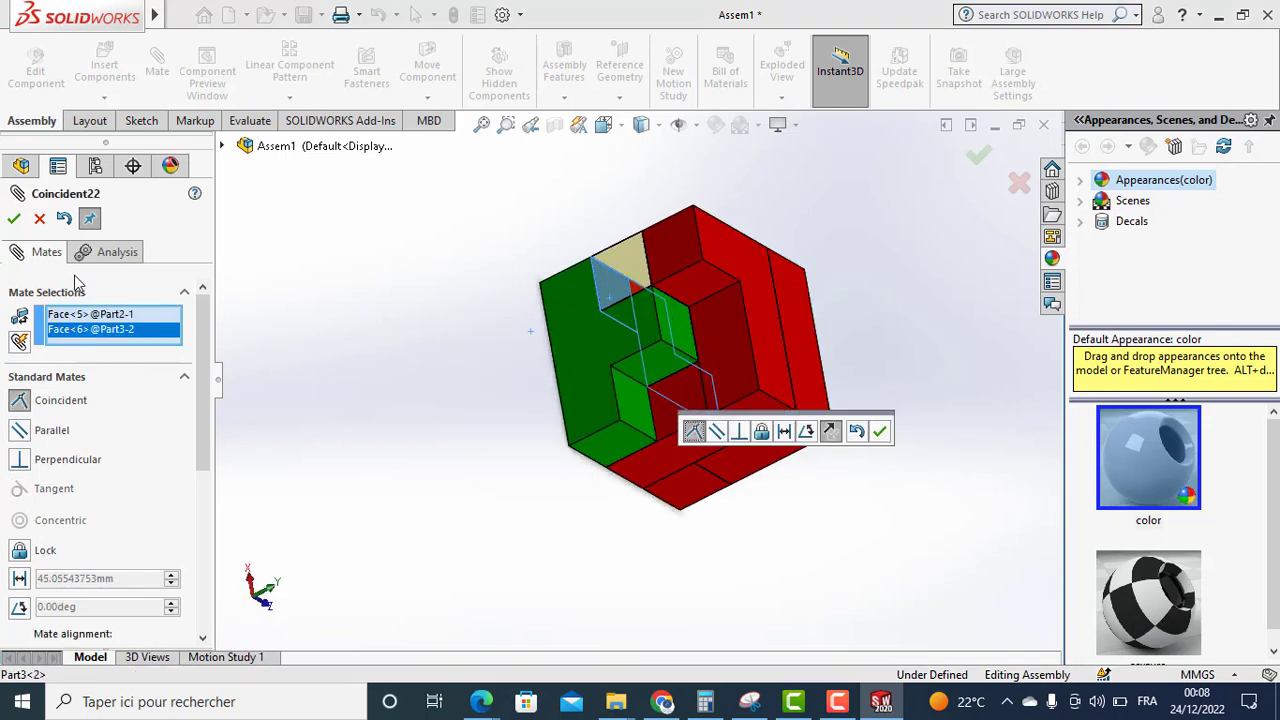
pyautogui.click(14, 219)
# Orbit around the completed cube to inspect it, then close Mate.
pyautogui.moveTo(478, 430); pyautogui.dragTo(517, 291, button='middle')
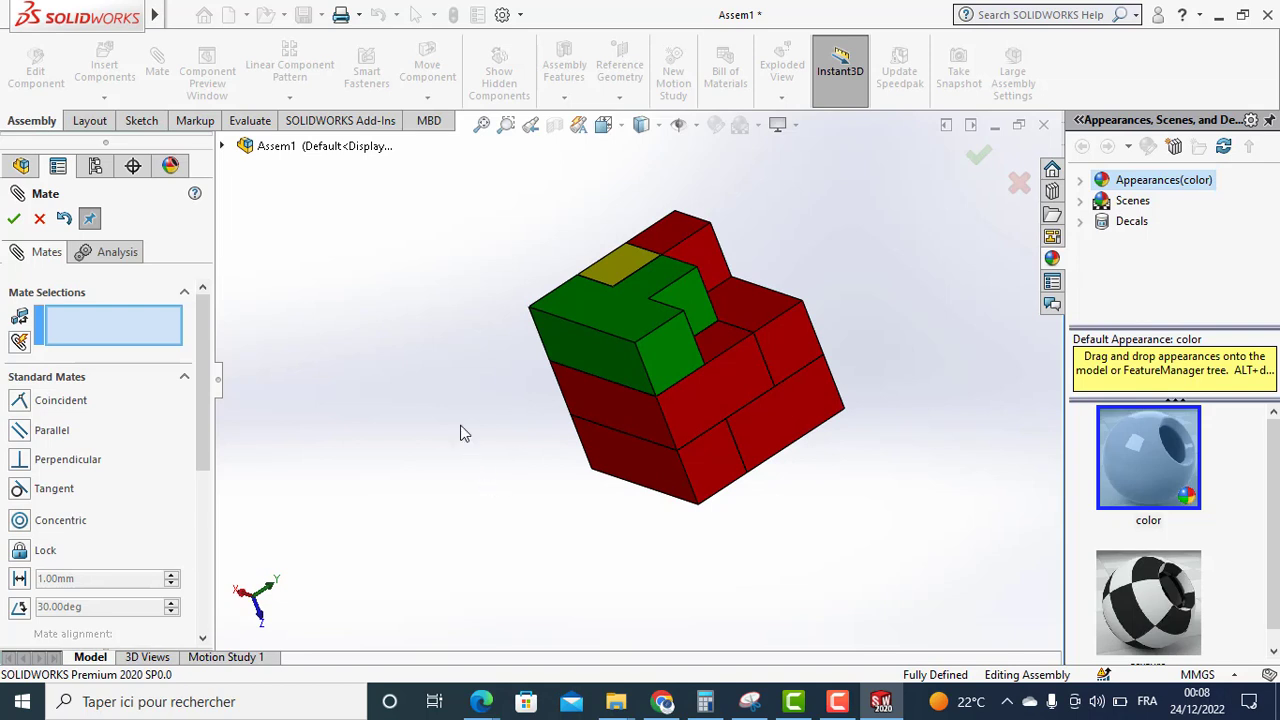
pyautogui.moveTo(461, 432); pyautogui.dragTo(389, 307, button='middle')
pyautogui.moveTo(875, 264)
pyautogui.mouseDown(button='middle')
pyautogui.moveTo(814, 306)
pyautogui.moveTo(797, 471)
pyautogui.moveTo(825, 470)
pyautogui.mouseUp(button='middle')
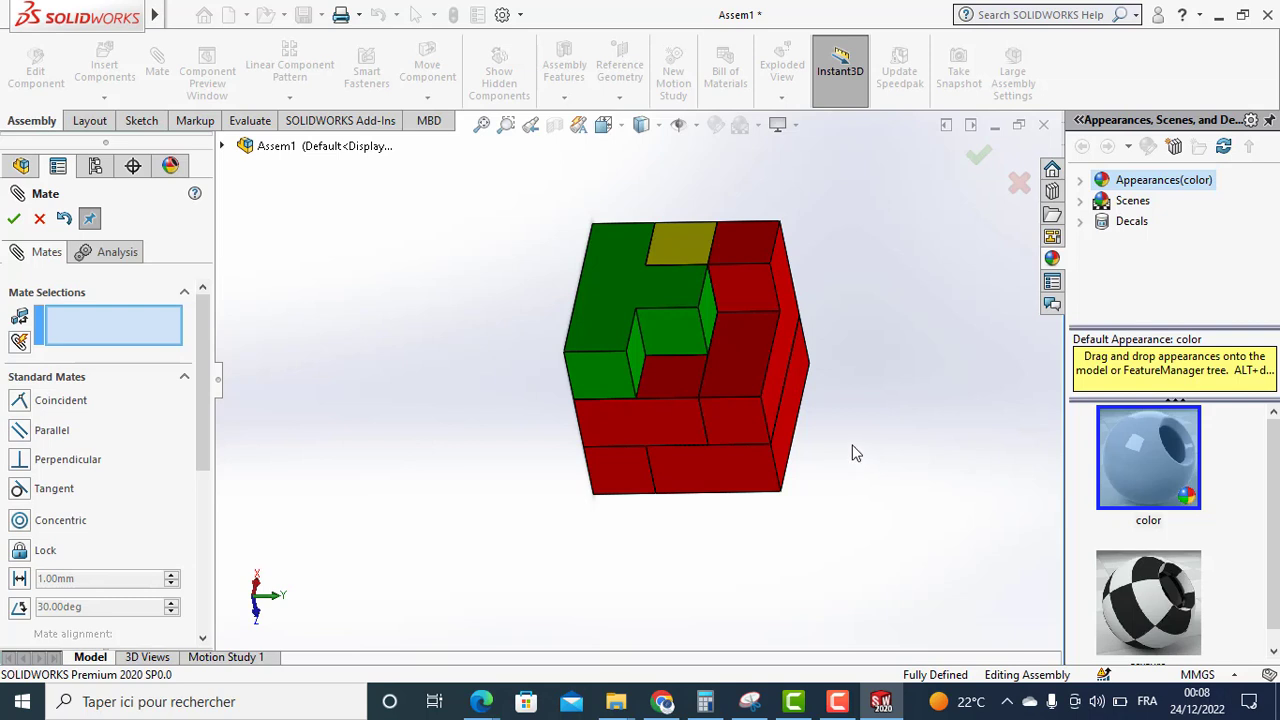
pyautogui.moveTo(838, 427); pyautogui.dragTo(836, 359, button='middle')
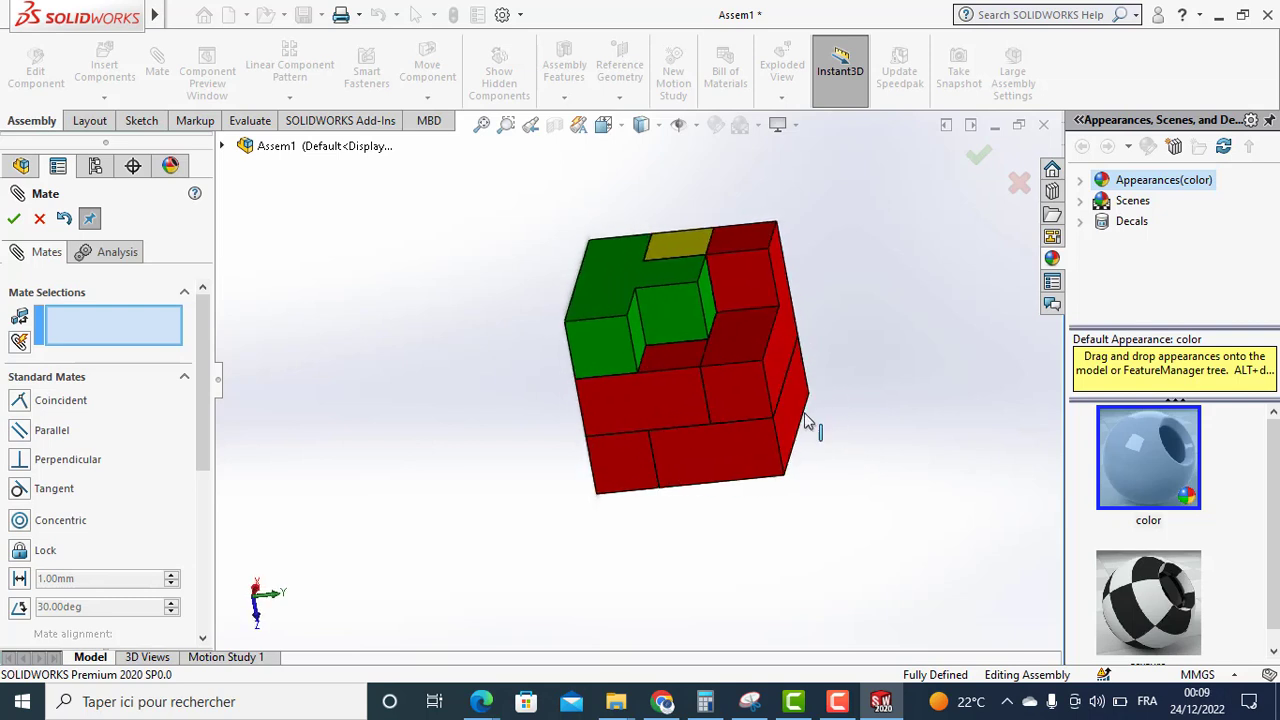
pyautogui.click(40, 219)
# Insert the blue Part4 block, rotated 90° about Z, to the right of the cube.
pyautogui.click(104, 64)
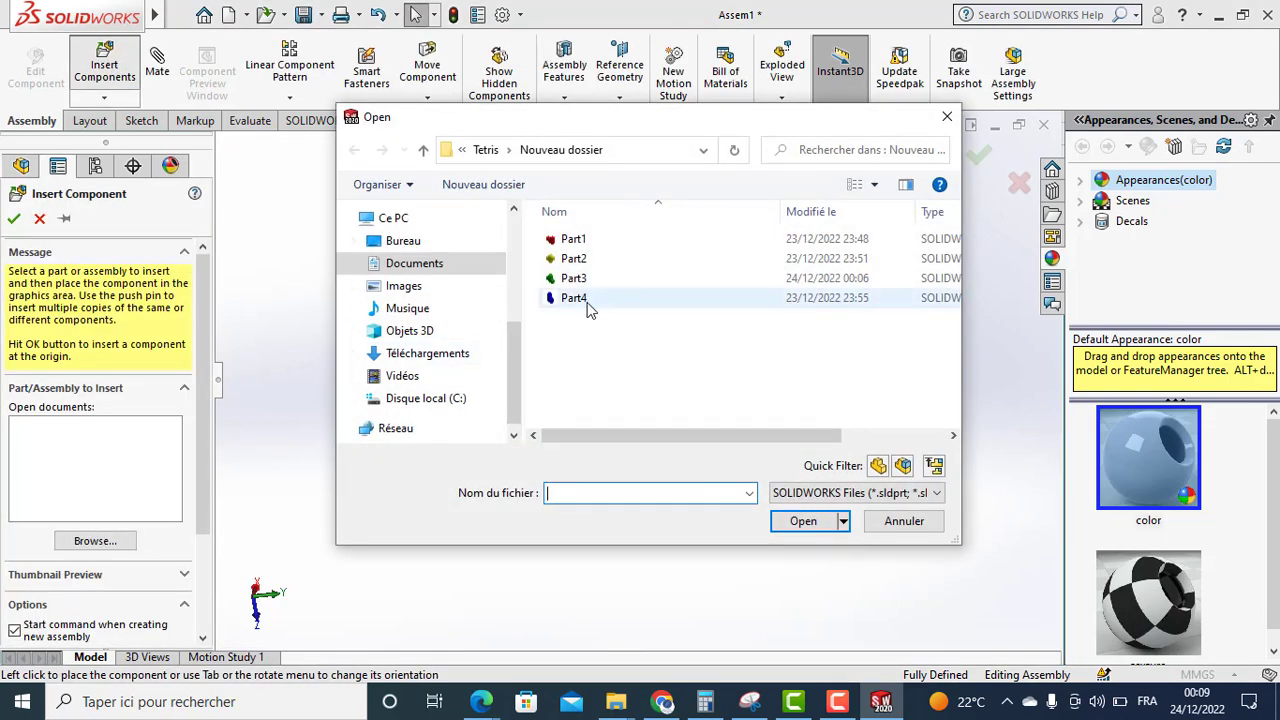
pyautogui.click(588, 305)
pyautogui.click(818, 521)
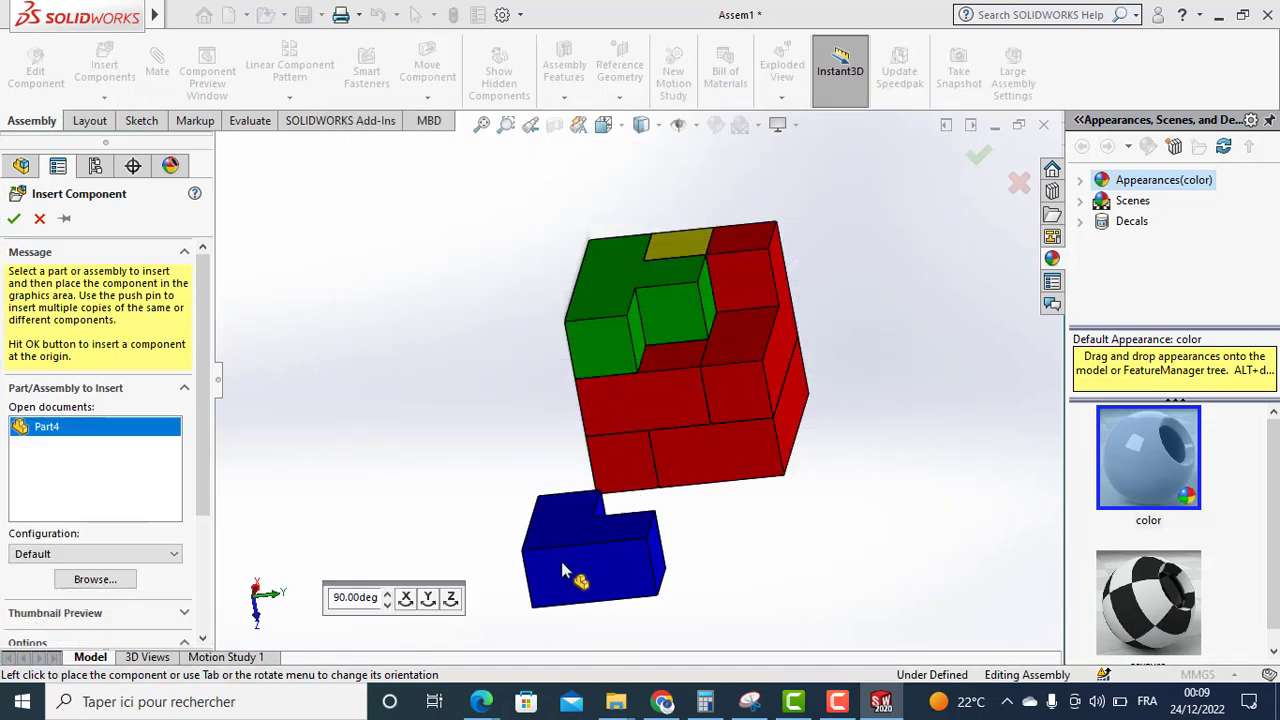
pyautogui.click(453, 600)
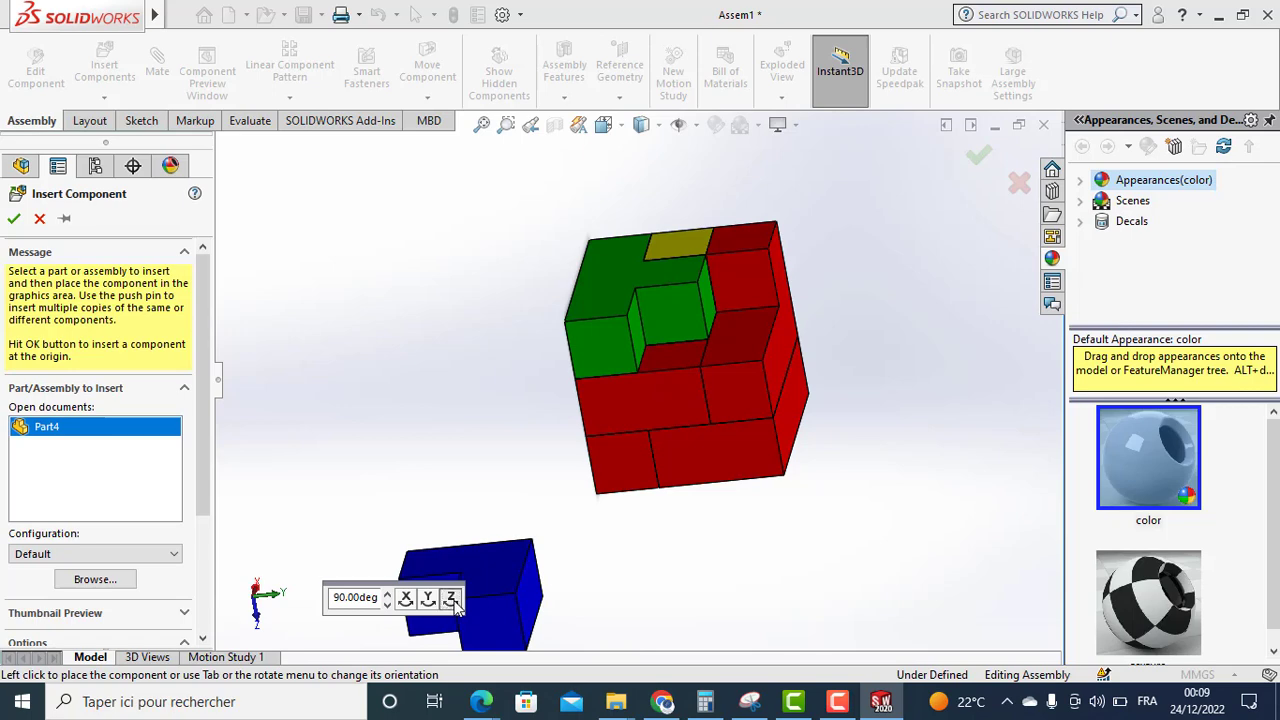
pyautogui.click(900, 289)
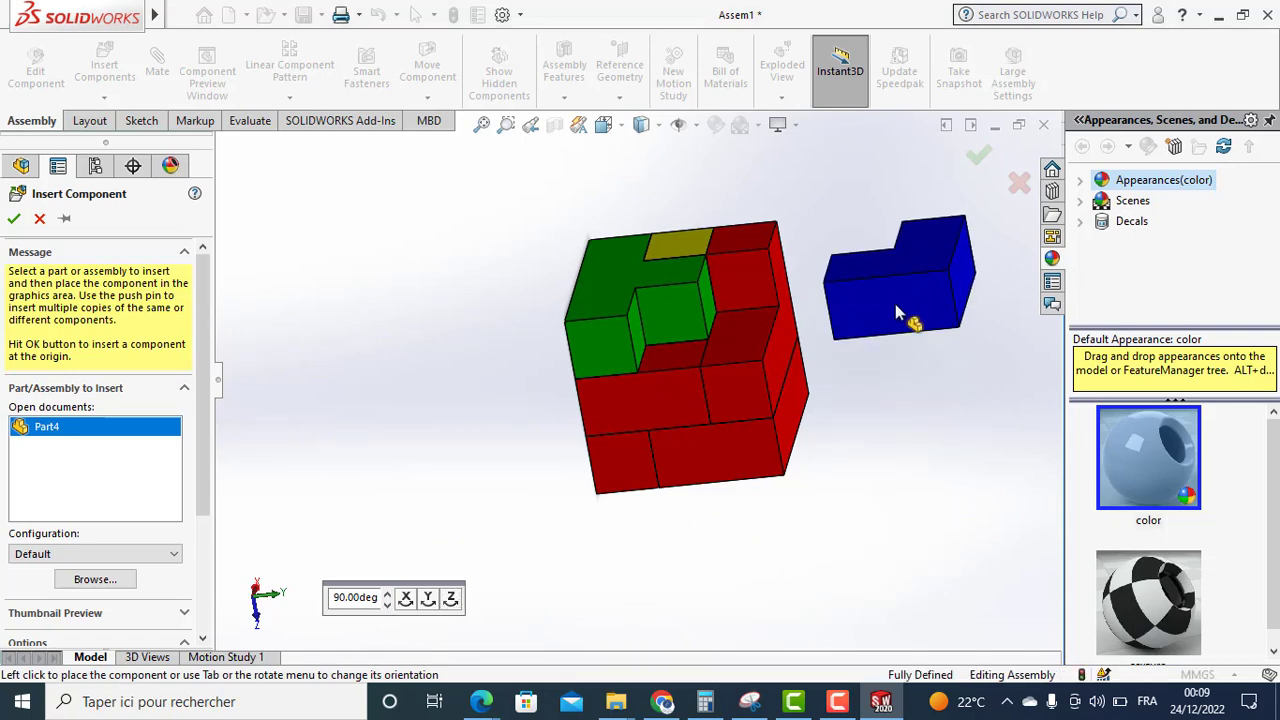
# Select a cube face and the blue block's underside face for mating.
pyautogui.click(747, 338)
pyautogui.moveTo(918, 488)
pyautogui.mouseDown(button='middle')
pyautogui.moveTo(908, 366)
pyautogui.moveTo(928, 357)
pyautogui.mouseUp(button='middle')
pyautogui.keyDown('ctrl'); pyautogui.click(938, 337); pyautogui.keyUp('ctrl')
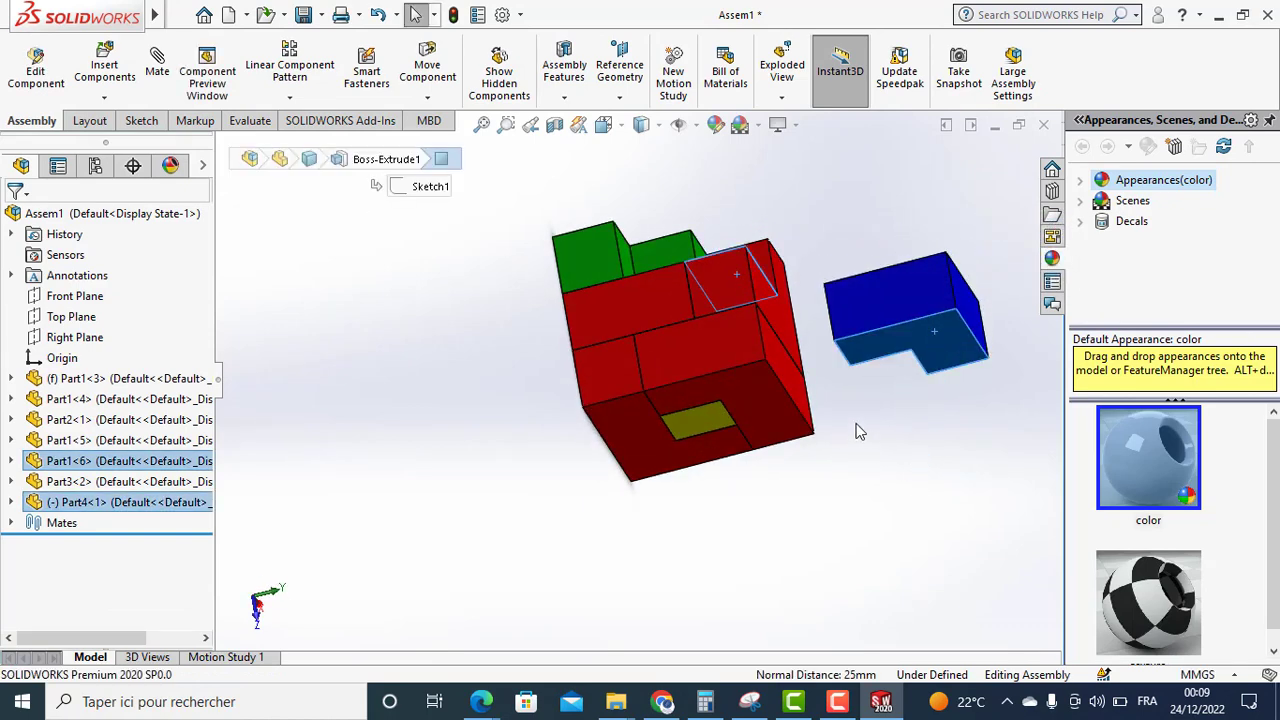
# Confirm the first coincident mate, then mate a blue block face to a red face.
pyautogui.hotkey('ctrl', '7')
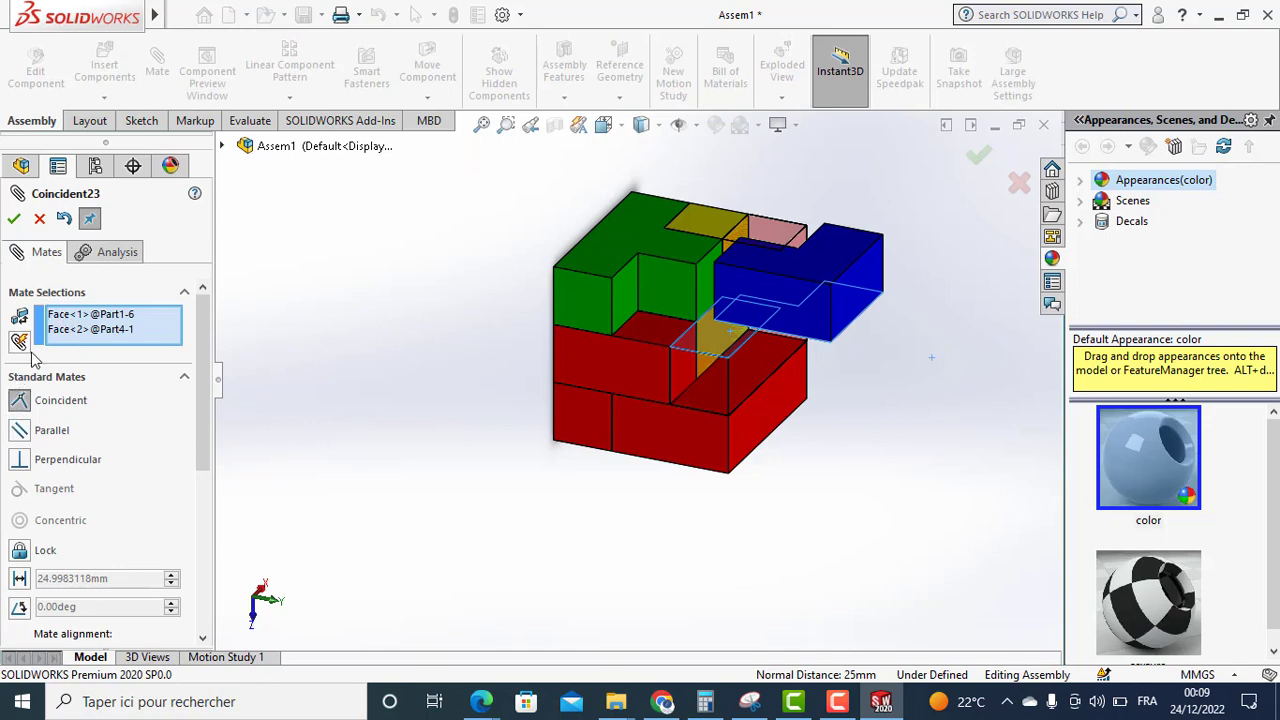
pyautogui.click(13, 219)
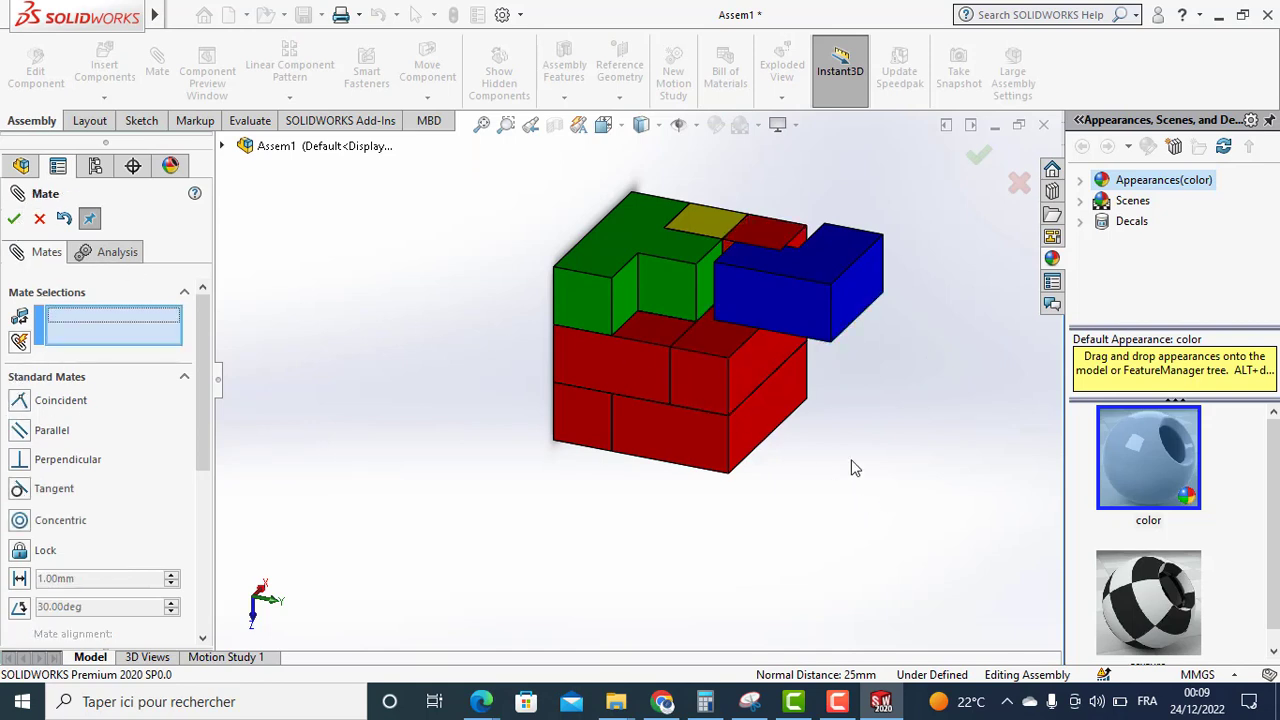
pyautogui.click(781, 305)
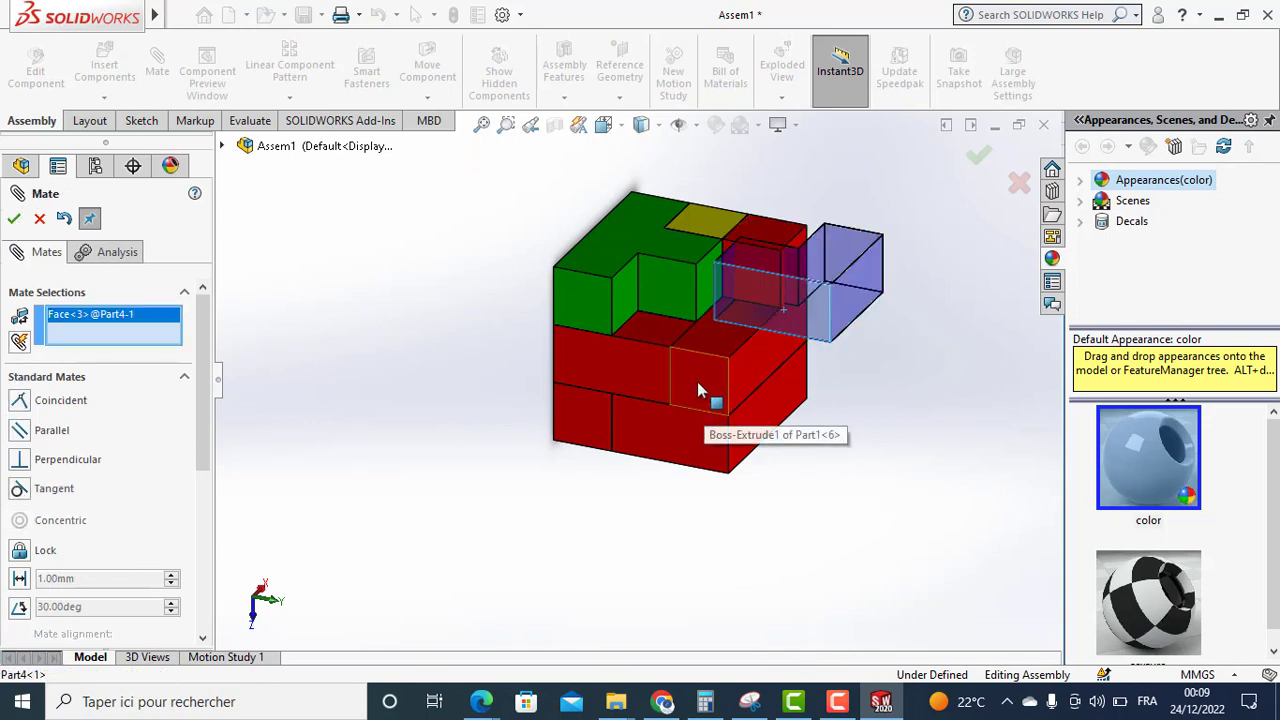
pyautogui.click(699, 393)
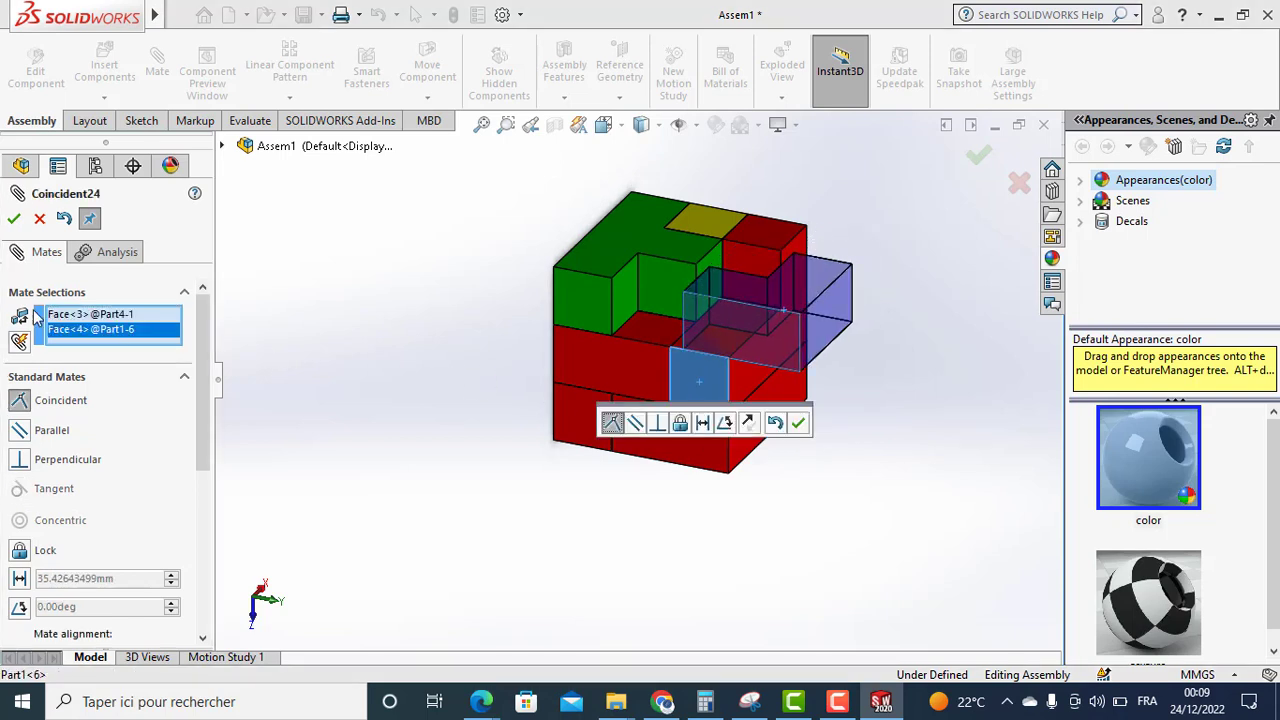
pyautogui.click(14, 219)
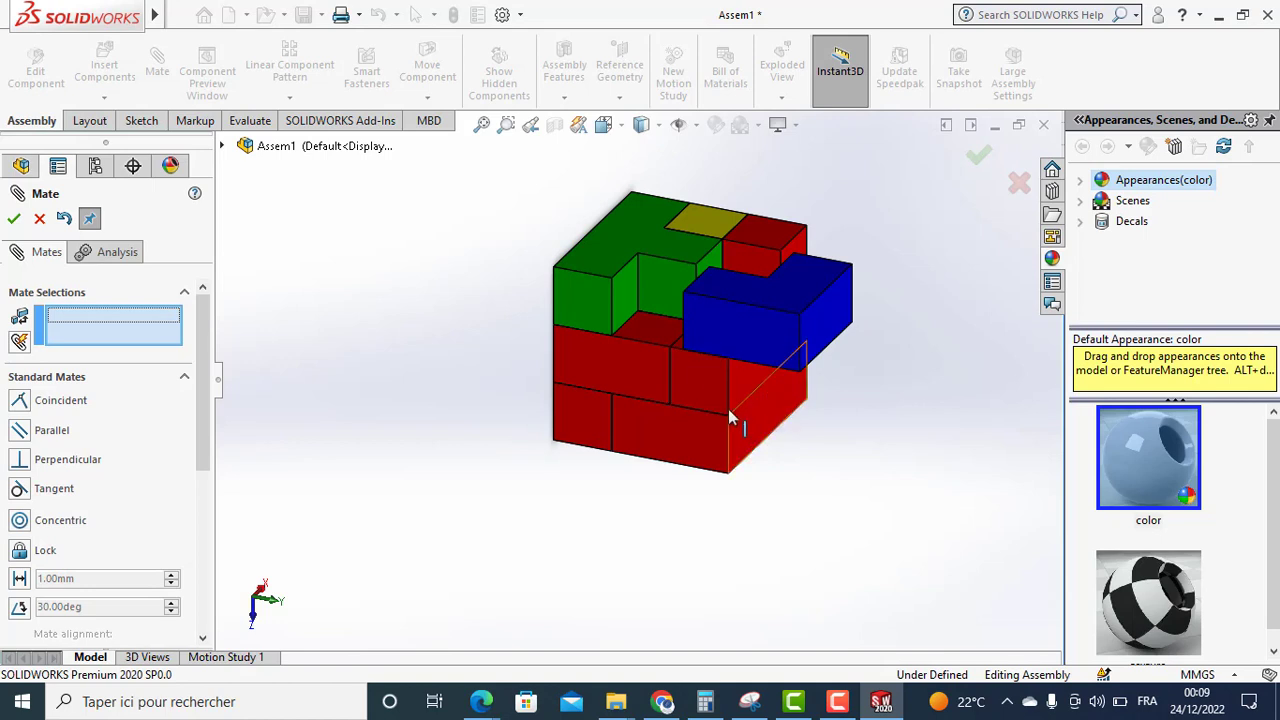
# Mate the blue block's side face coincident with the green block's face and inspect the cube.
pyautogui.click(624, 308)
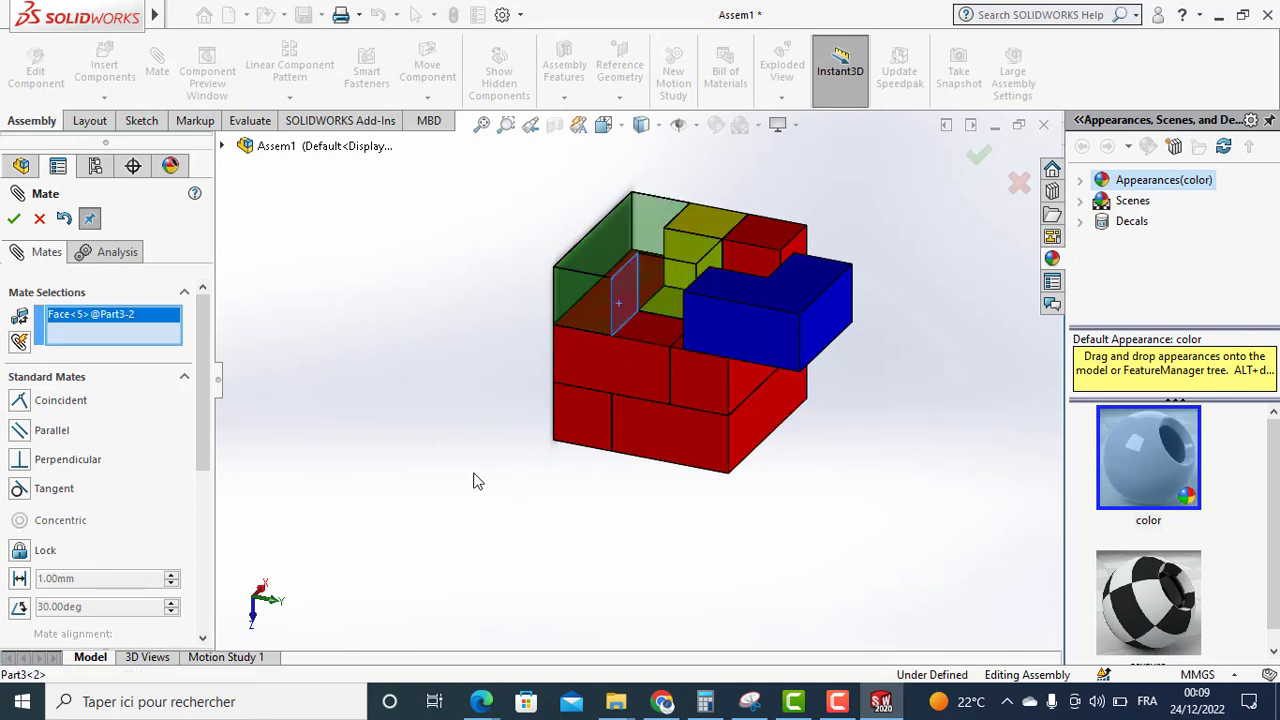
pyautogui.moveTo(531, 478); pyautogui.dragTo(578, 468)
pyautogui.moveTo(458, 387); pyautogui.dragTo(514, 412, button='middle')
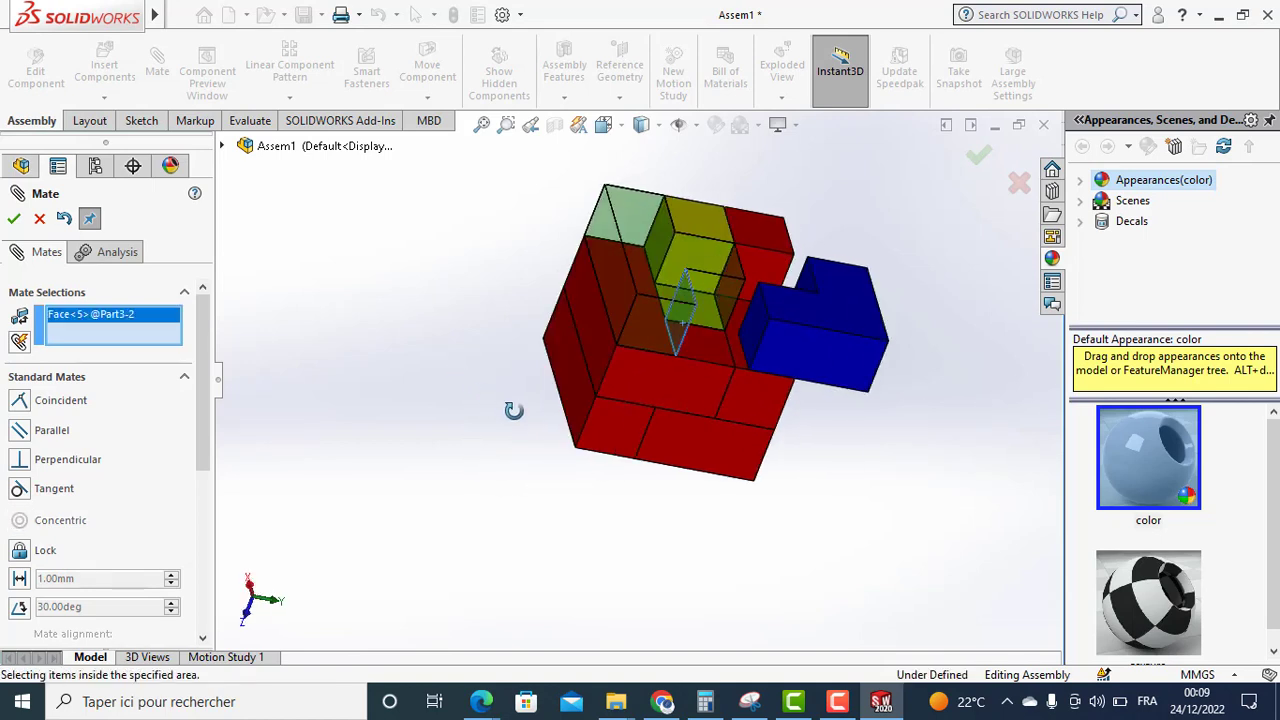
pyautogui.click(755, 347)
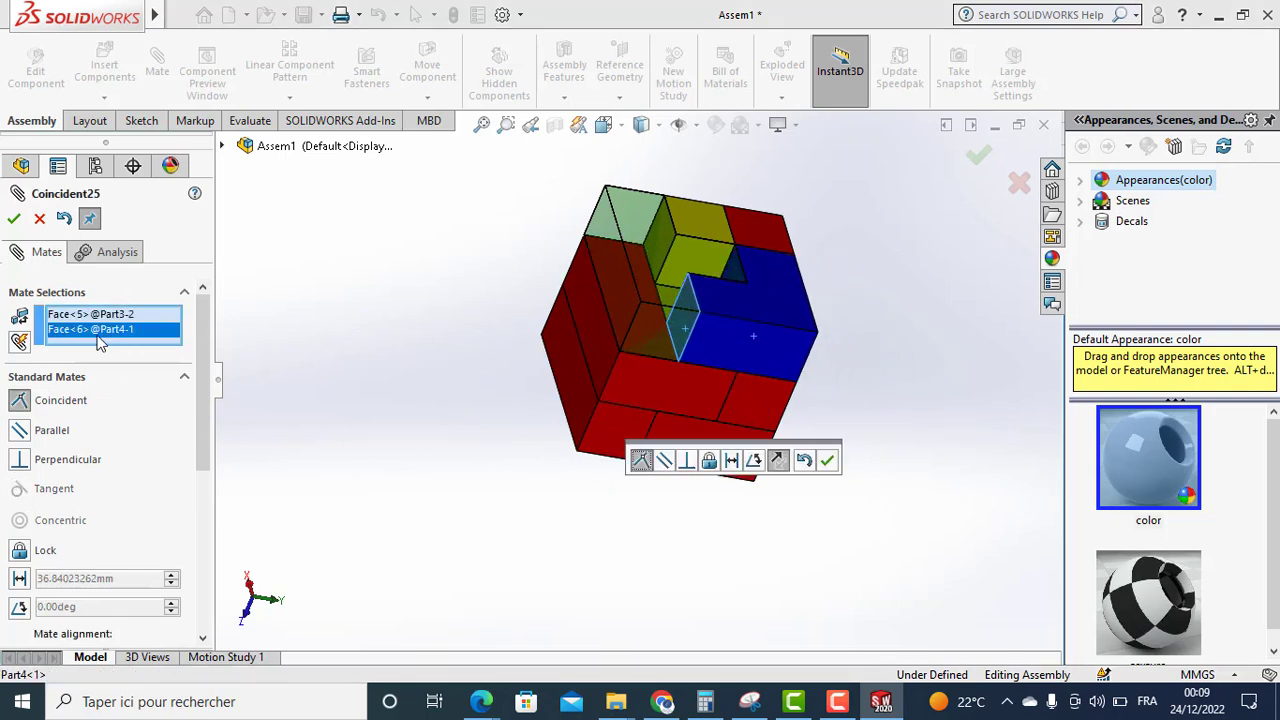
pyautogui.click(14, 218)
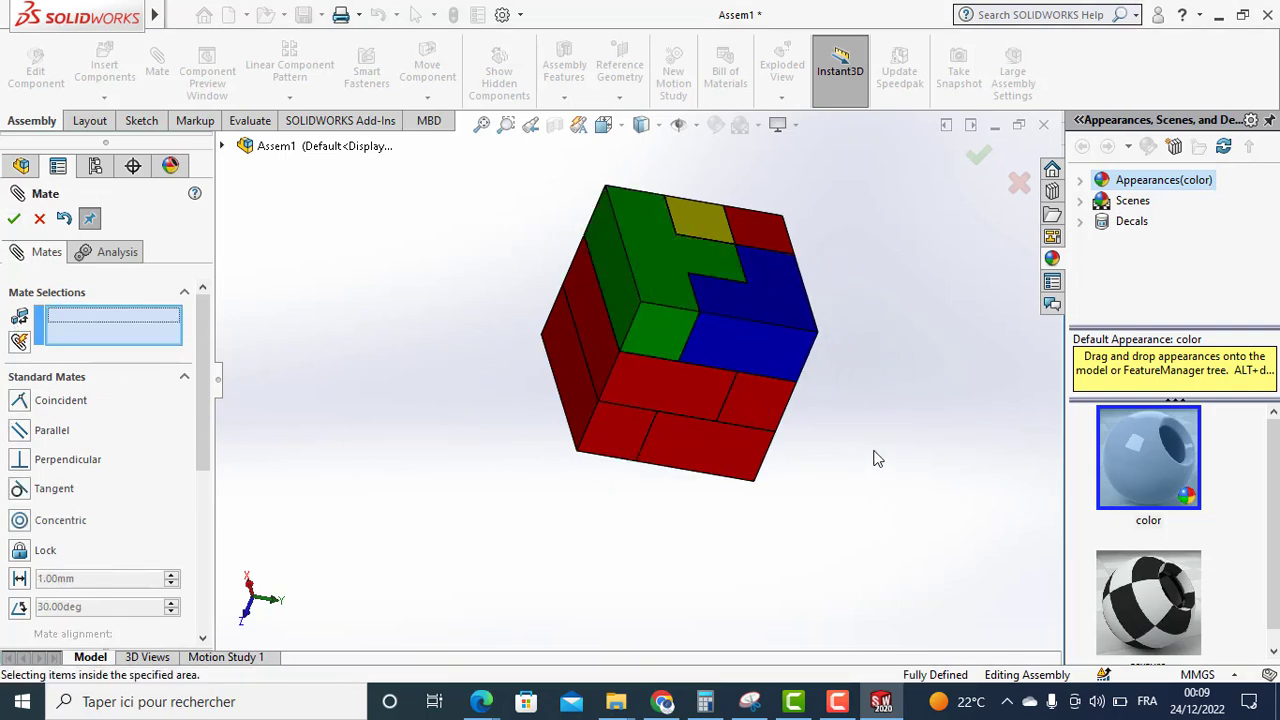
pyautogui.moveTo(873, 458)
pyautogui.mouseDown(button='middle')
pyautogui.moveTo(771, 391)
pyautogui.moveTo(722, 422)
pyautogui.mouseUp(button='middle')
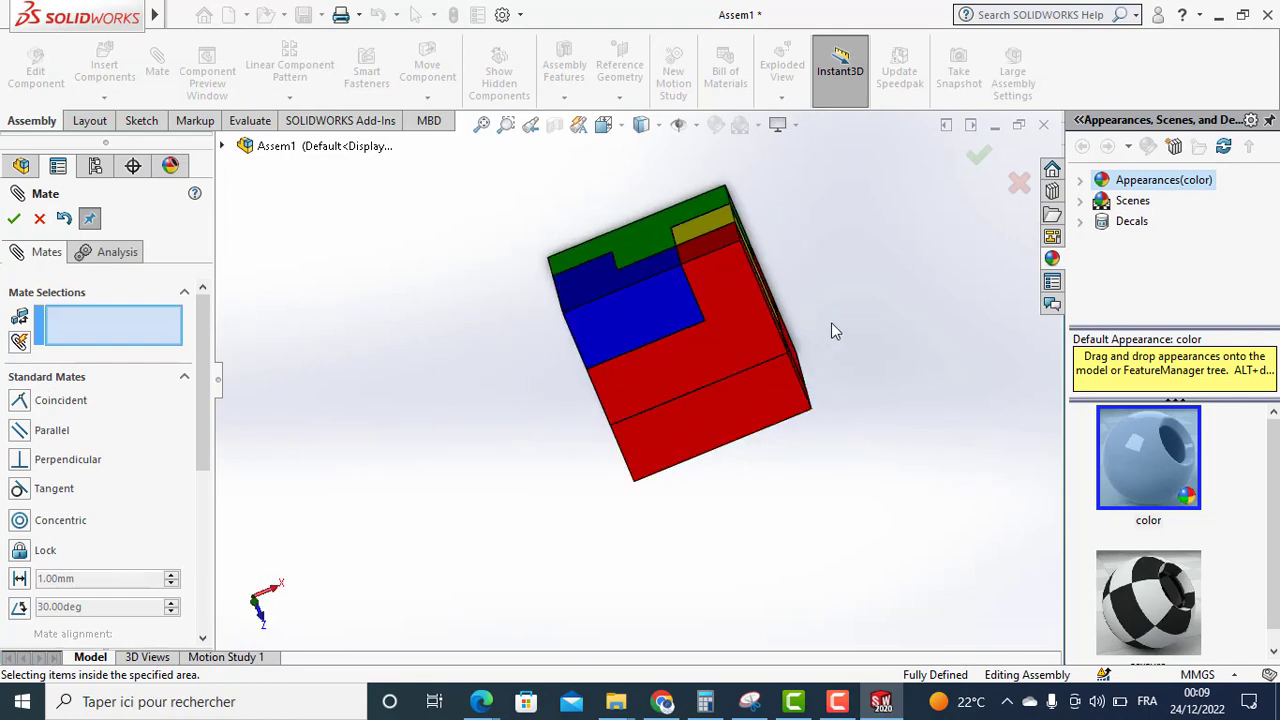
# Orbit the finished cube to check each face, then close the Mate PropertyManager.
pyautogui.moveTo(831, 323); pyautogui.dragTo(728, 448, button='middle')
pyautogui.moveTo(729, 215); pyautogui.dragTo(903, 297, button='middle')
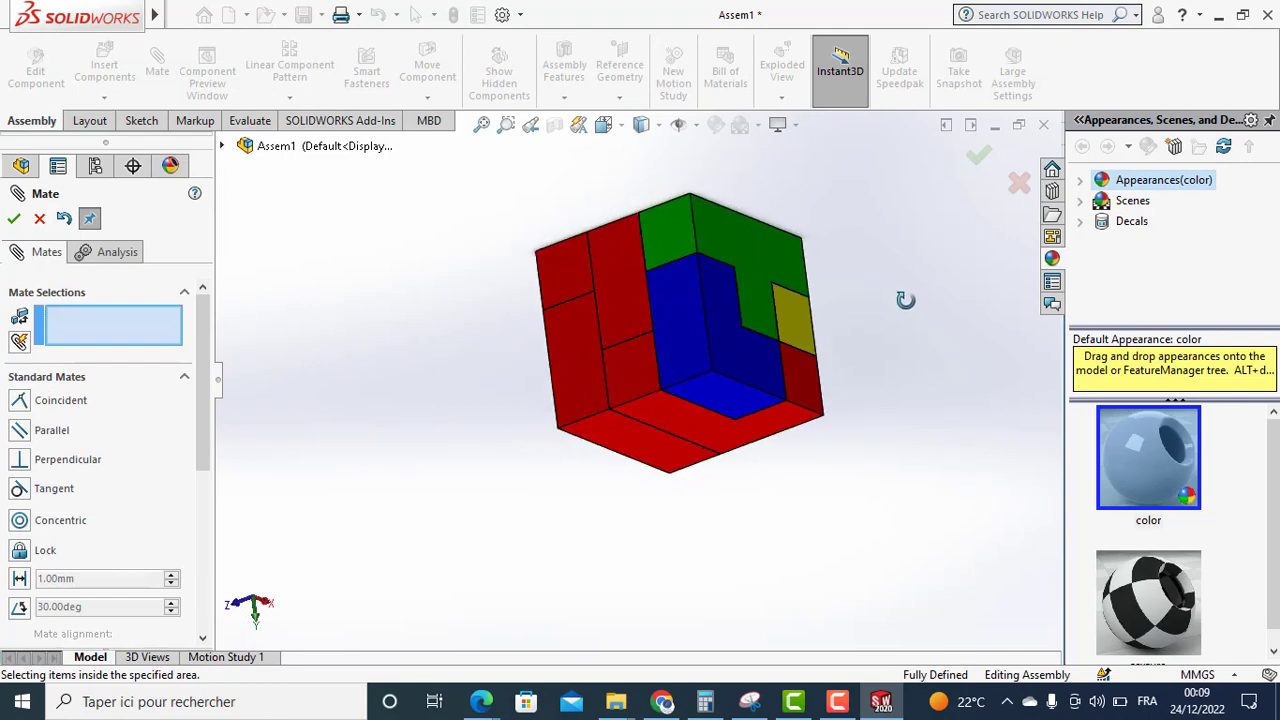
pyautogui.moveTo(534, 203)
pyautogui.mouseDown(button='middle')
pyautogui.moveTo(509, 317)
pyautogui.moveTo(800, 315)
pyautogui.moveTo(749, 220)
pyautogui.moveTo(778, 477)
pyautogui.mouseUp(button='middle')
pyautogui.moveTo(793, 530)
pyautogui.mouseDown(button='middle')
pyautogui.moveTo(835, 349)
pyautogui.moveTo(834, 382)
pyautogui.mouseUp(button='middle')
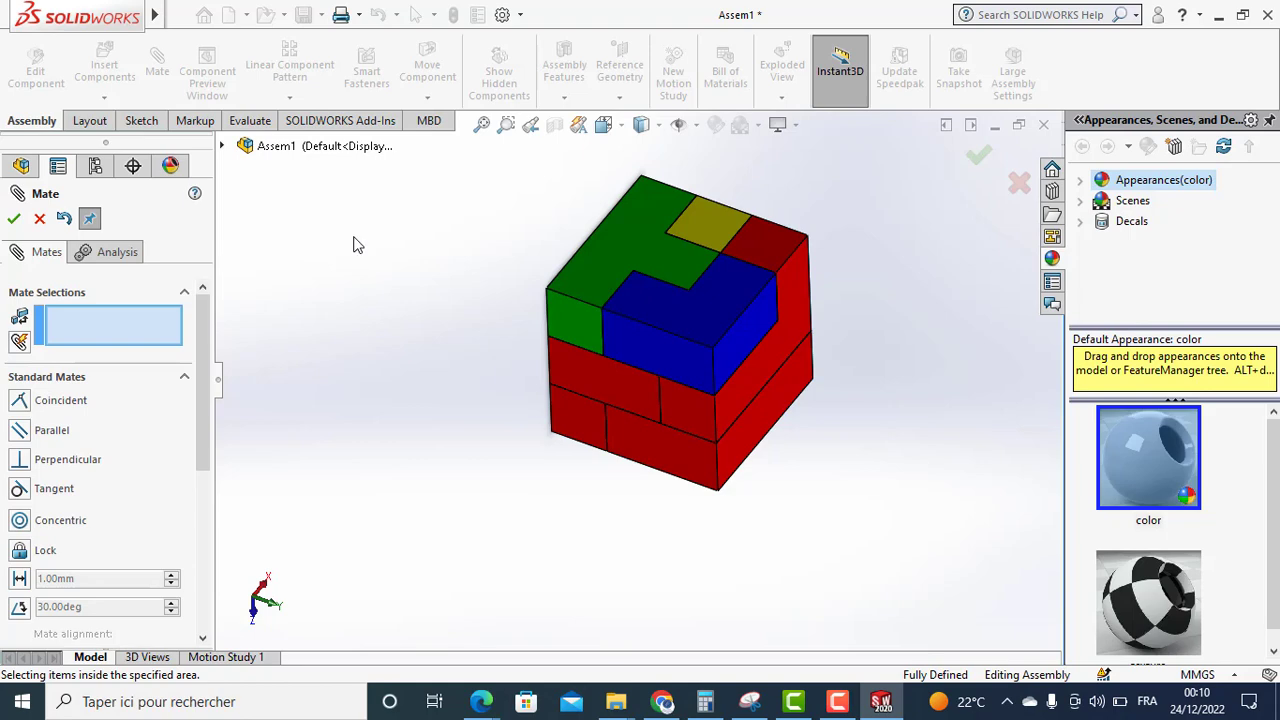
pyautogui.click(39, 219)
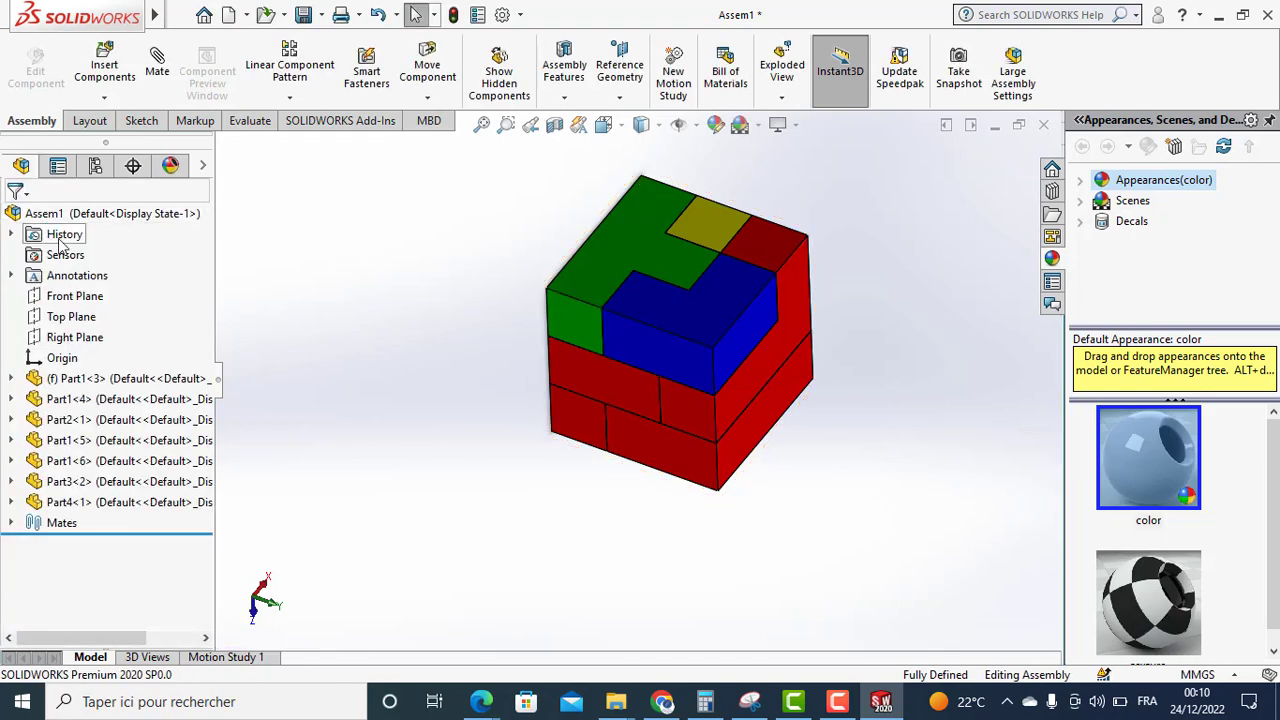
# View the cube in Isometric, Front and Left orientations, ending back in Isometric.
pyautogui.click(630, 123)
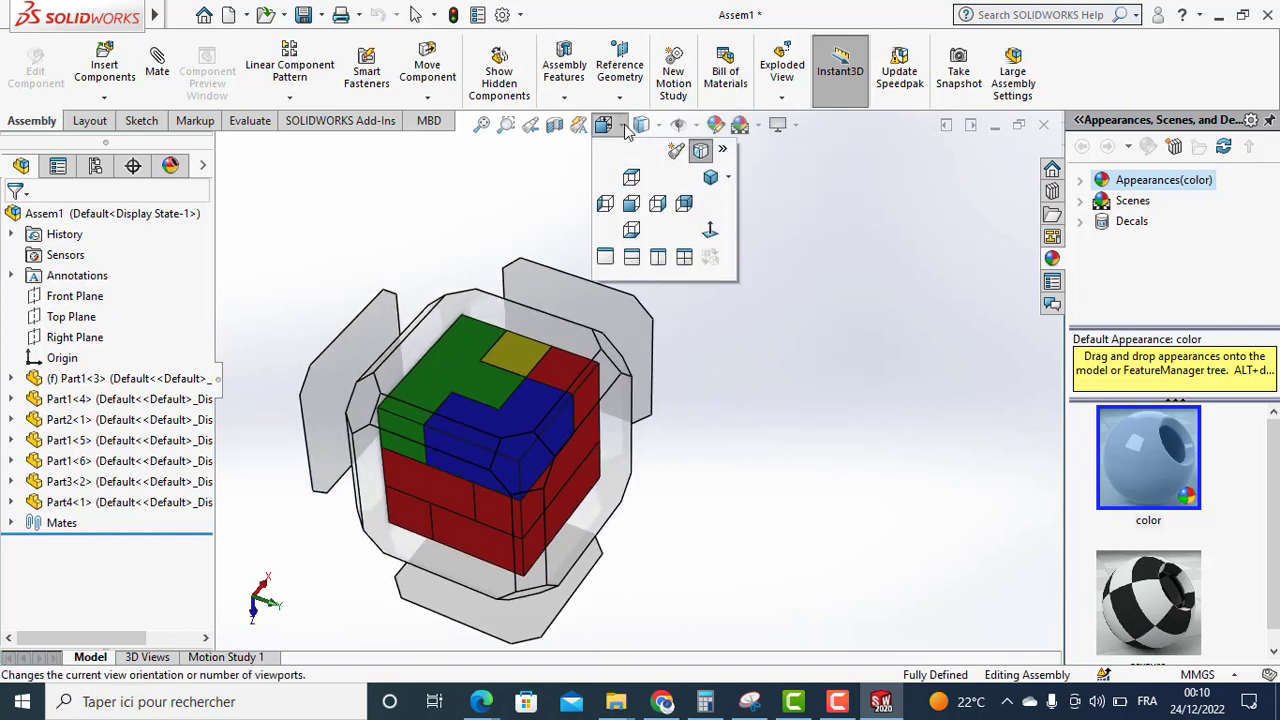
pyautogui.click(603, 123)
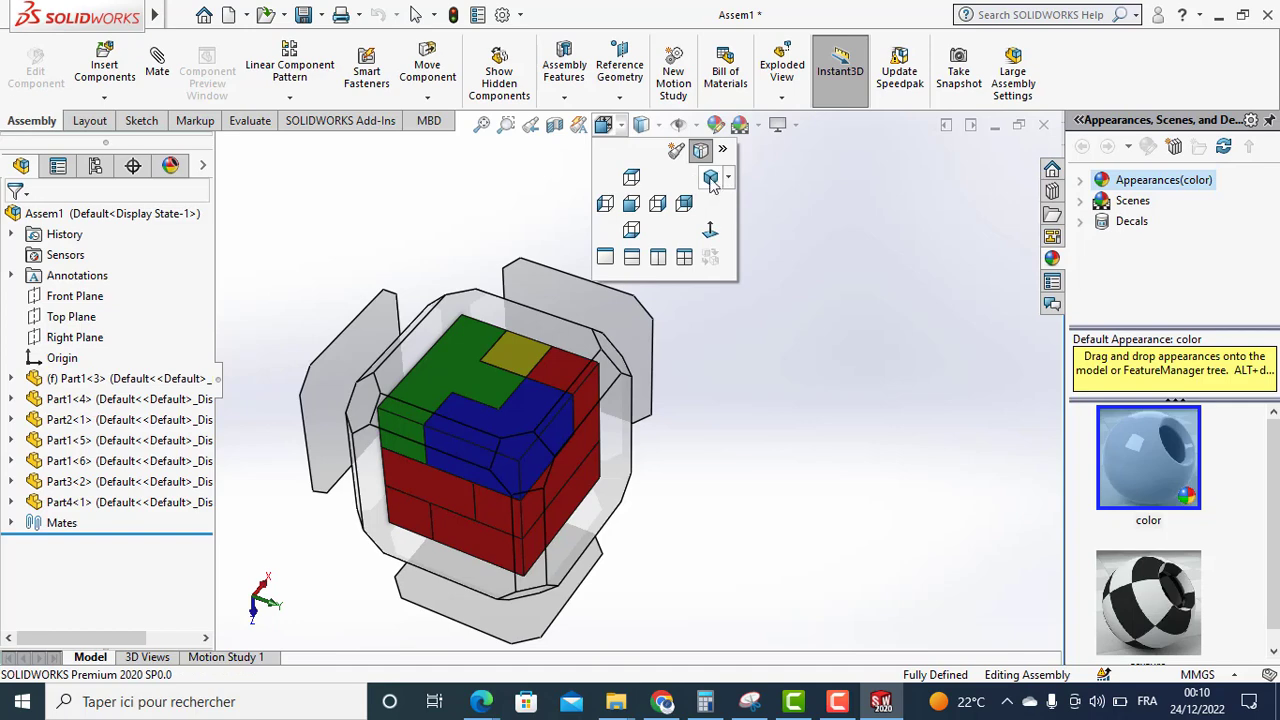
pyautogui.click(711, 178)
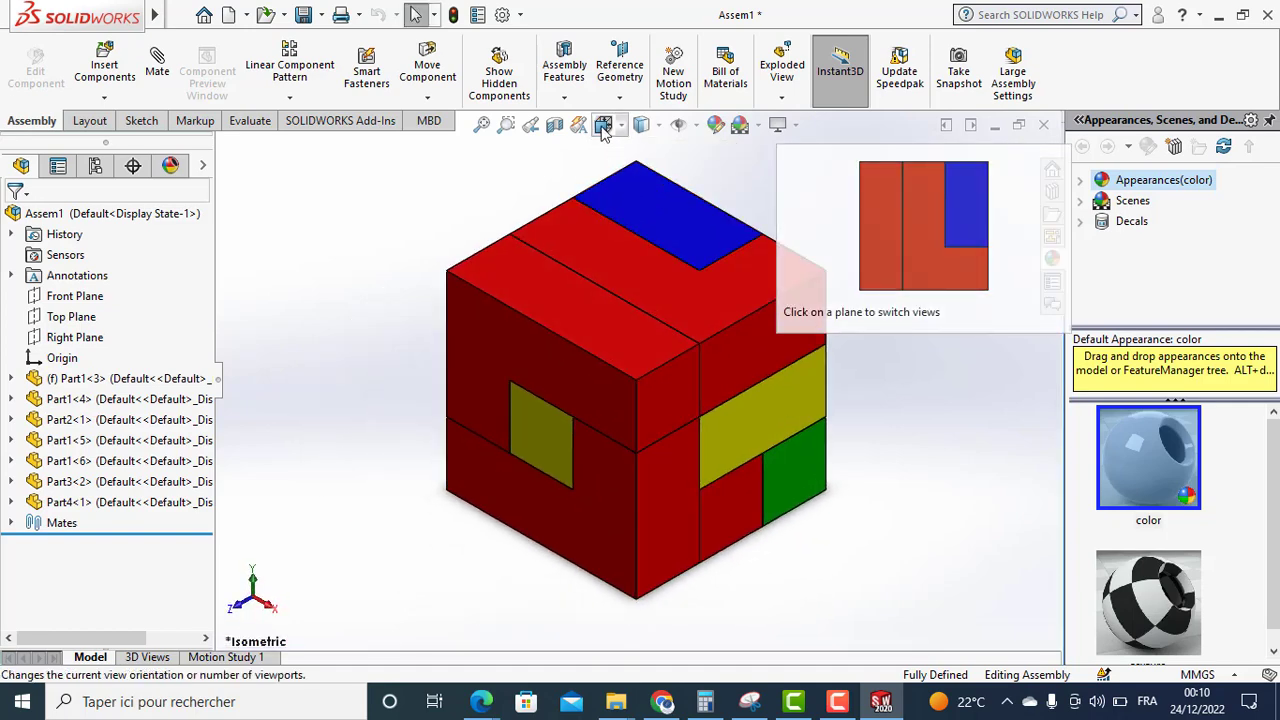
pyautogui.click(603, 125)
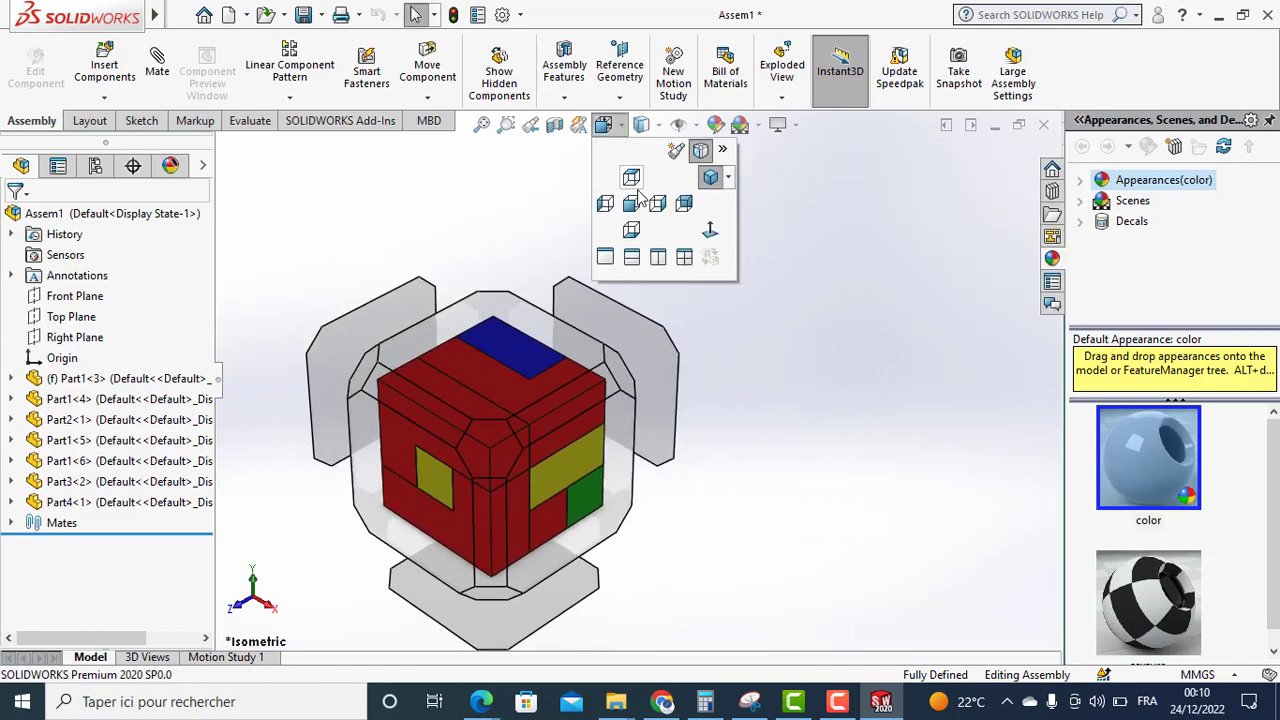
pyautogui.click(632, 204)
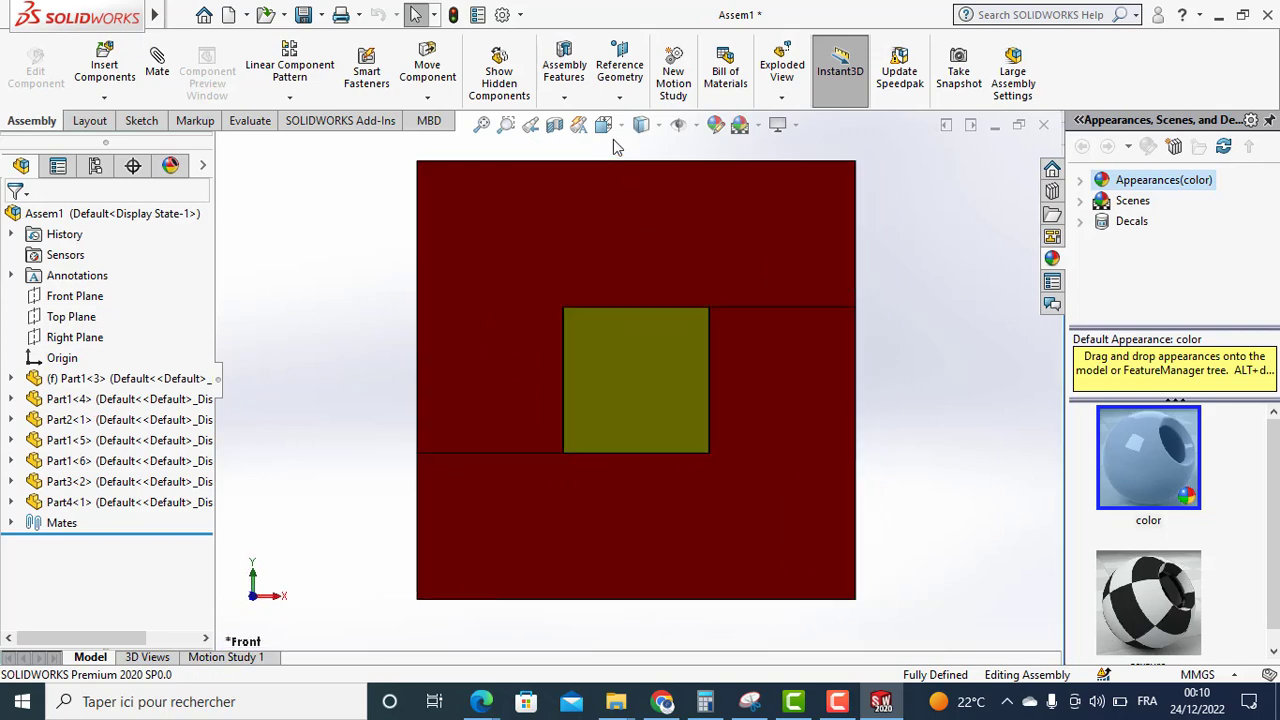
pyautogui.click(620, 125)
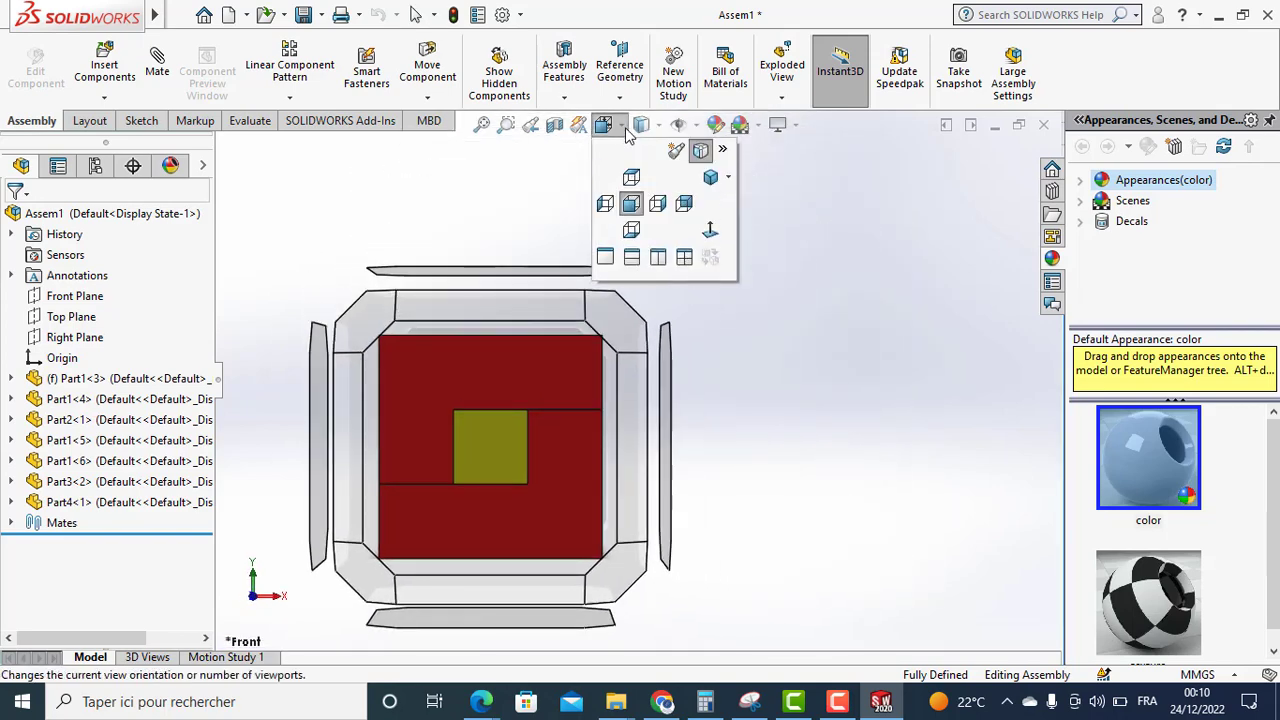
pyautogui.click(605, 212)
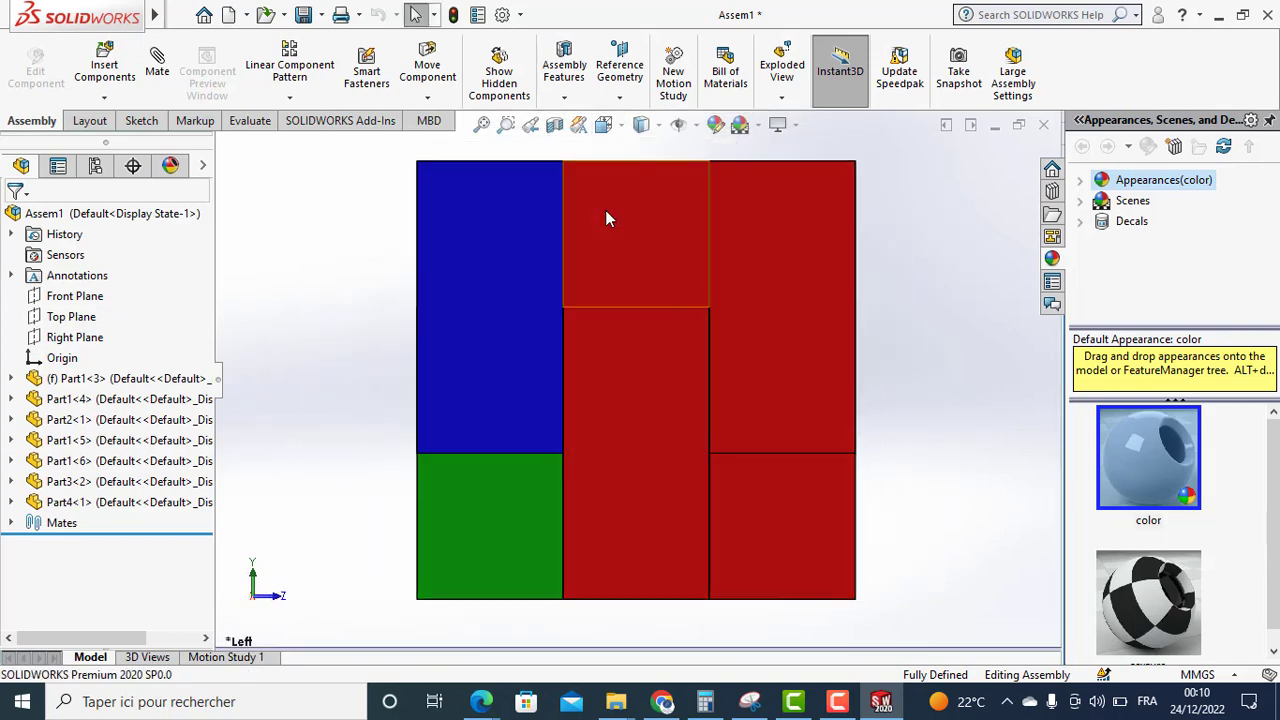
pyautogui.click(622, 126)
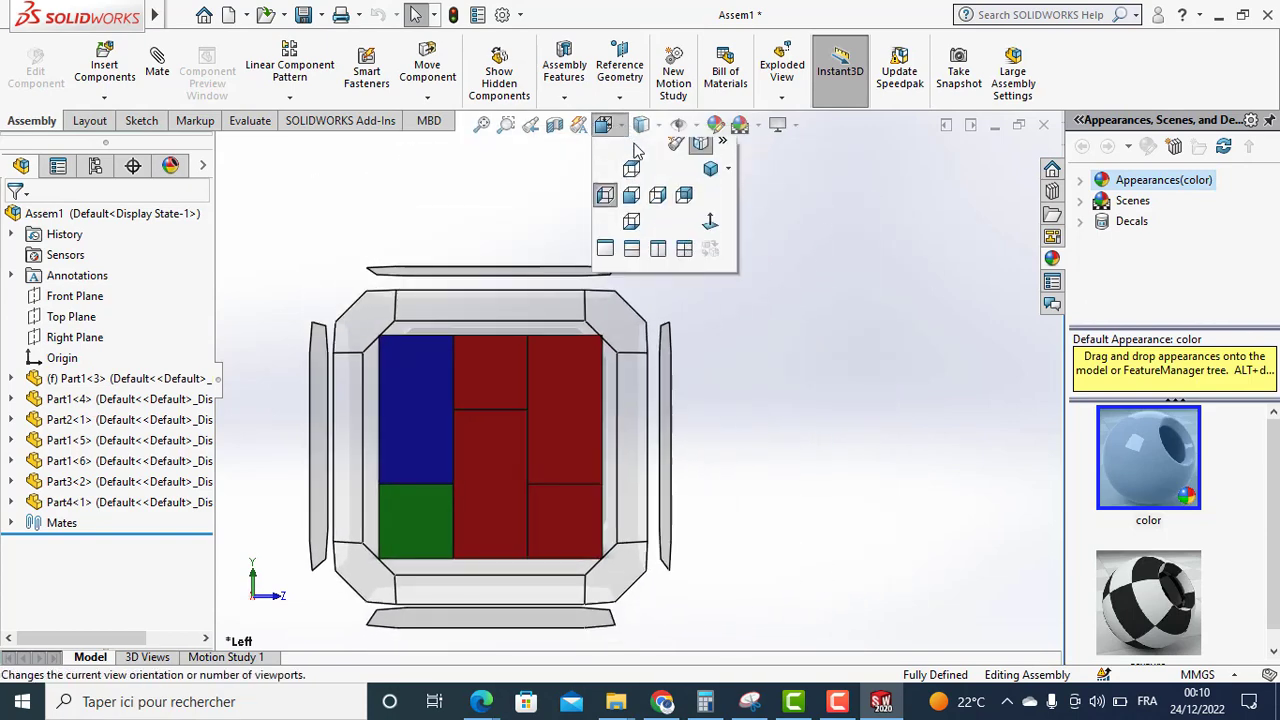
pyautogui.click(708, 178)
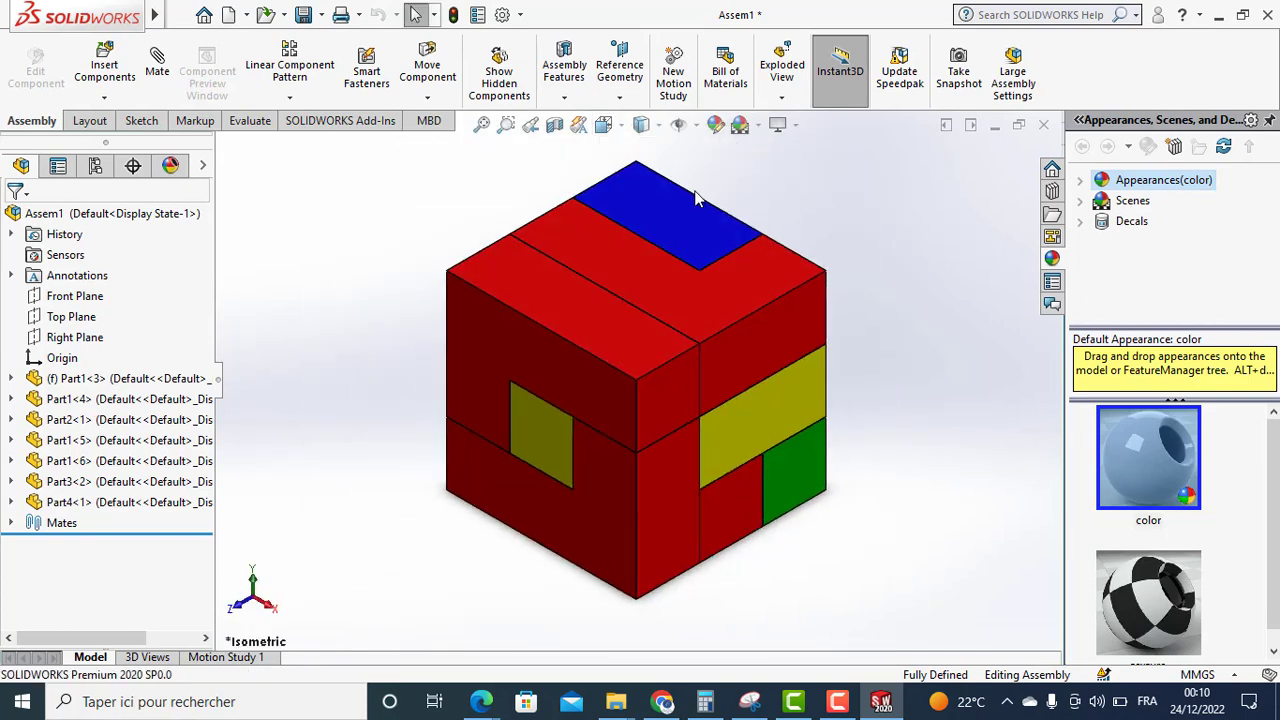